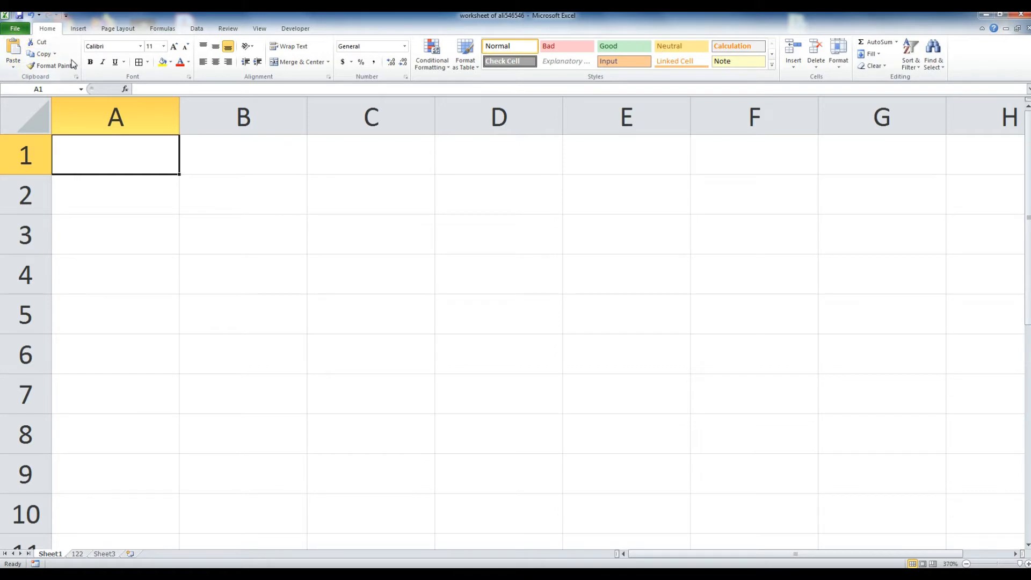
{"action": "left_click", "coordinate": [148, 223]}
{"action": "left_click", "coordinate": [129, 154]}
{"action": "left_click", "coordinate": [150, 199]}
{"action": "left_click", "coordinate": [129, 233]}
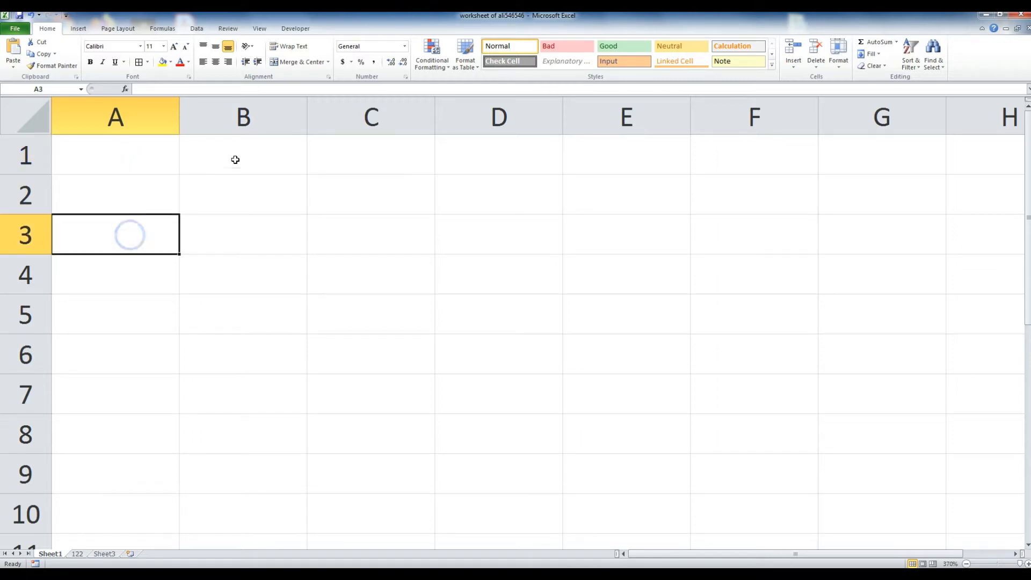
{"action": "left_click", "coordinate": [236, 156]}
- Enter the numbers 15, 16 and 17 in cells A1, A2 and A3
{"action": "left_click", "coordinate": [150, 162]}
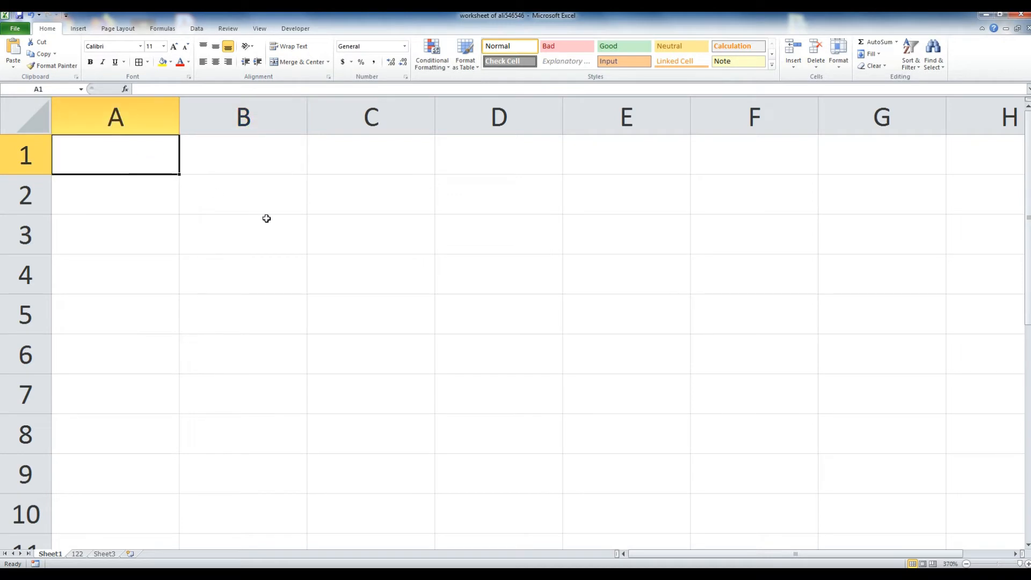
{"action": "type", "text": "15"}
{"action": "key", "text": "Return"}
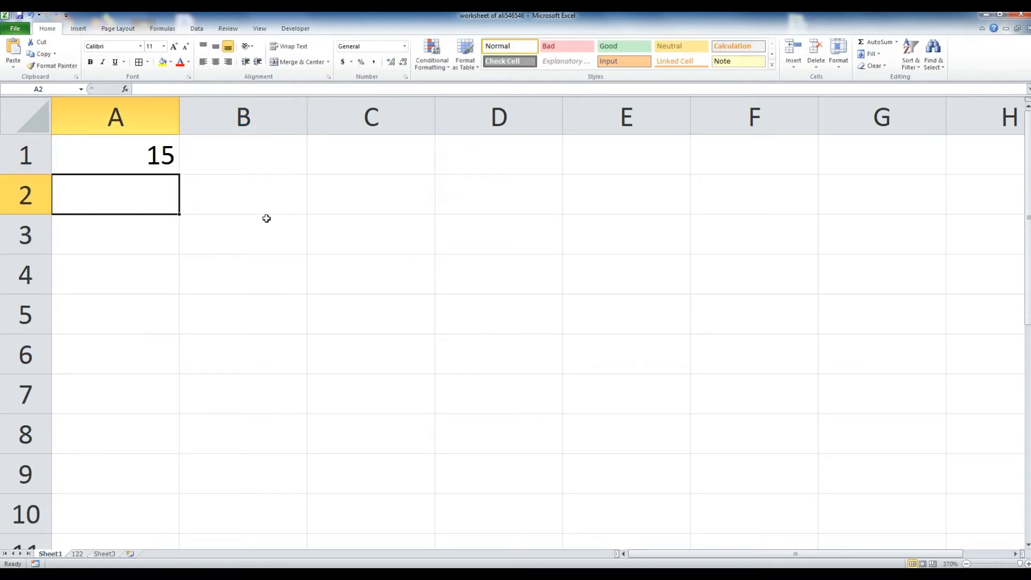
{"action": "type", "text": "16"}
{"action": "key", "text": "Return"}
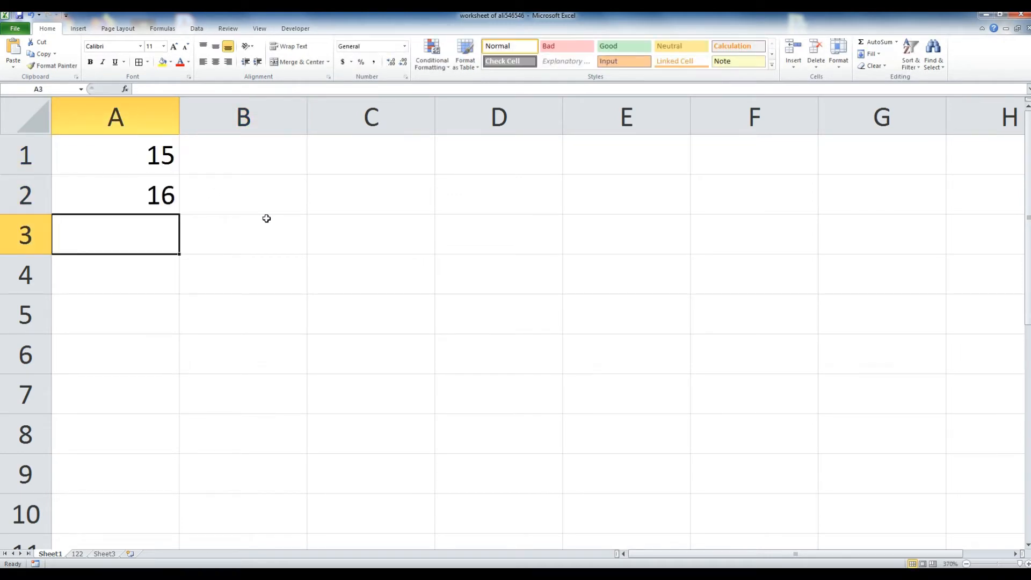
{"action": "type", "text": "17"}
{"action": "key", "text": "Return"}
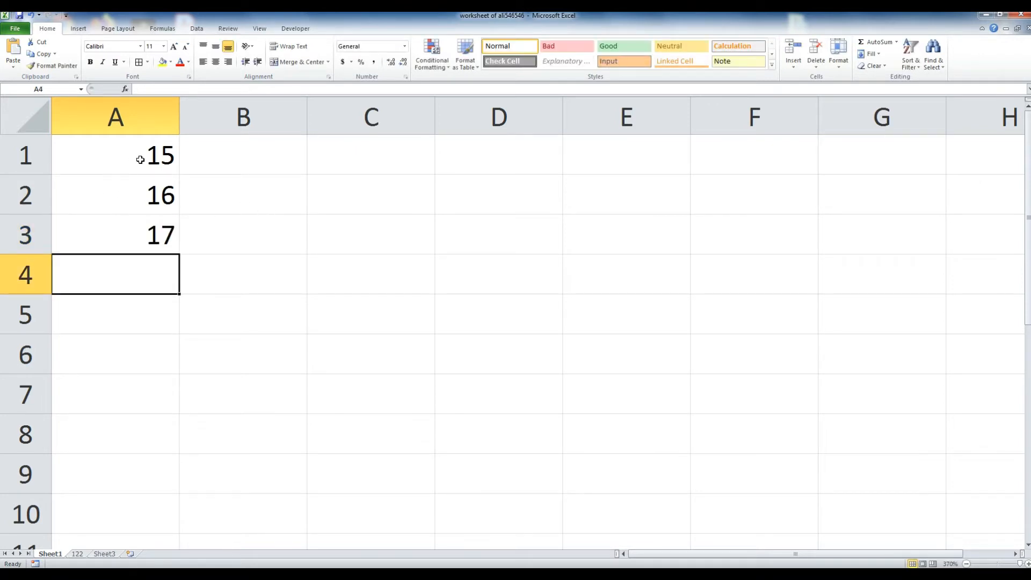
- Total cells A1 to A3 in A4 with AutoSum and clear the result from A4
{"action": "left_click_drag", "start_coordinate": [141, 156], "coordinate": [158, 237]}
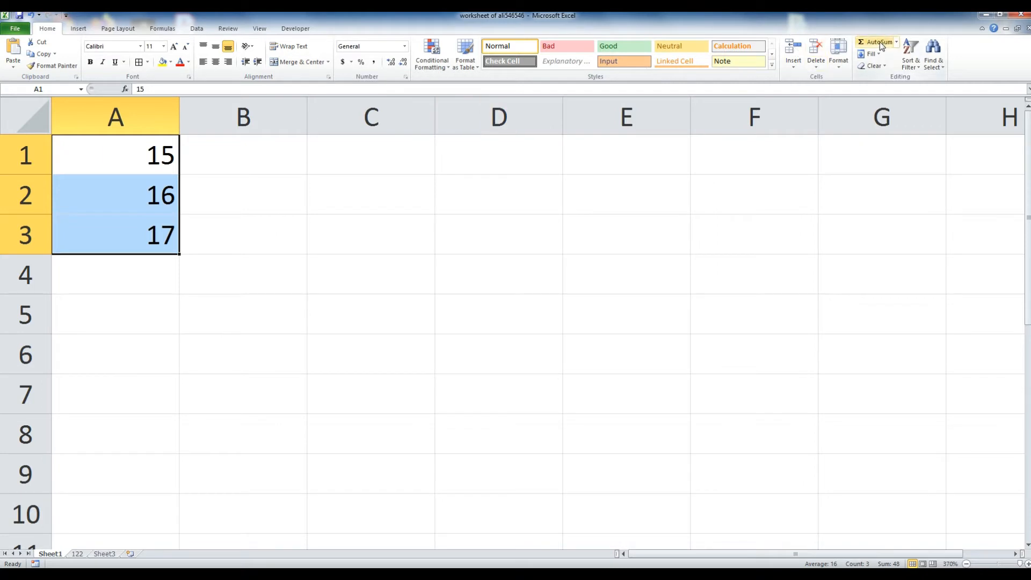
{"action": "left_click", "coordinate": [221, 224]}
{"action": "left_click_drag", "start_coordinate": [166, 149], "coordinate": [145, 277]}
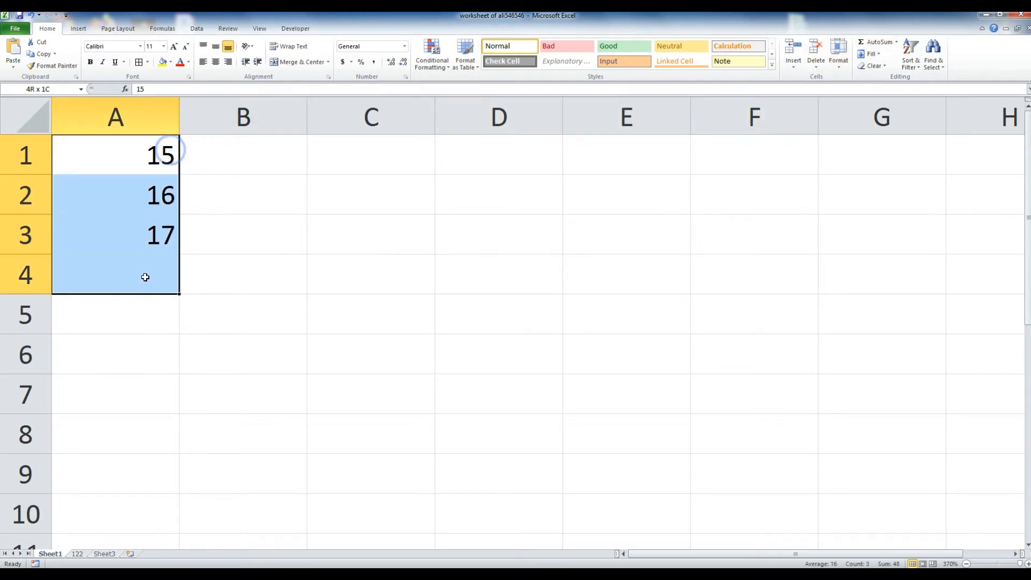
{"action": "left_click", "coordinate": [880, 43]}
{"action": "left_click", "coordinate": [171, 275]}
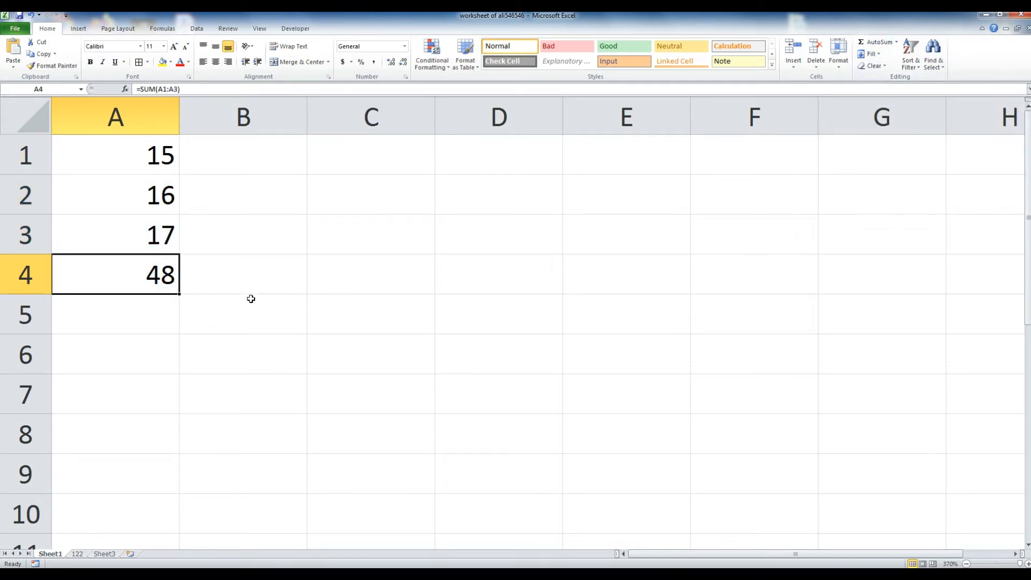
{"action": "key", "text": "Delete"}
- Enter the formula =SUM(A1:A3) in cell A4 and review its function name without changing it
{"action": "double_click", "coordinate": [162, 278]}
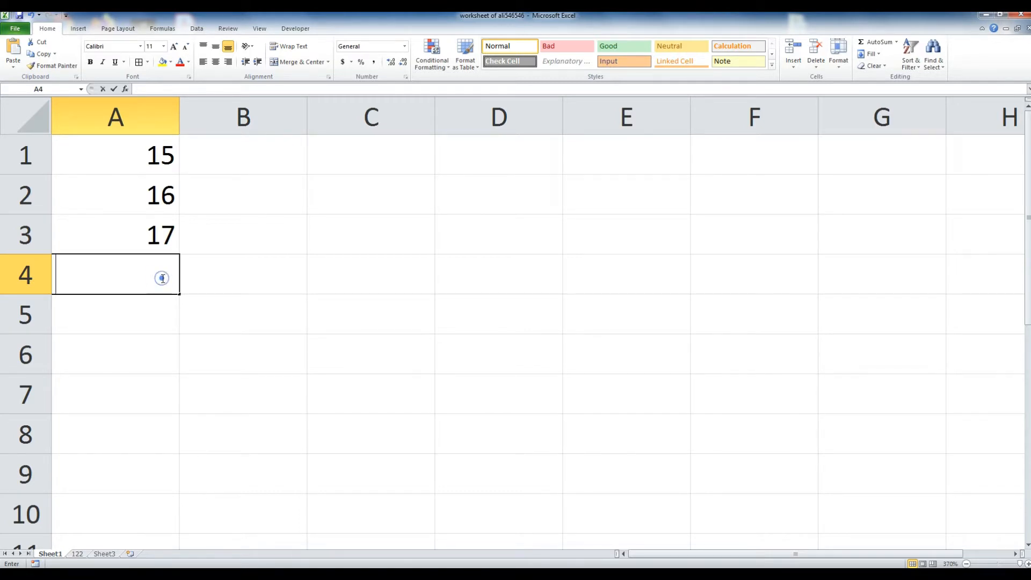
{"action": "type", "text": "=s"}
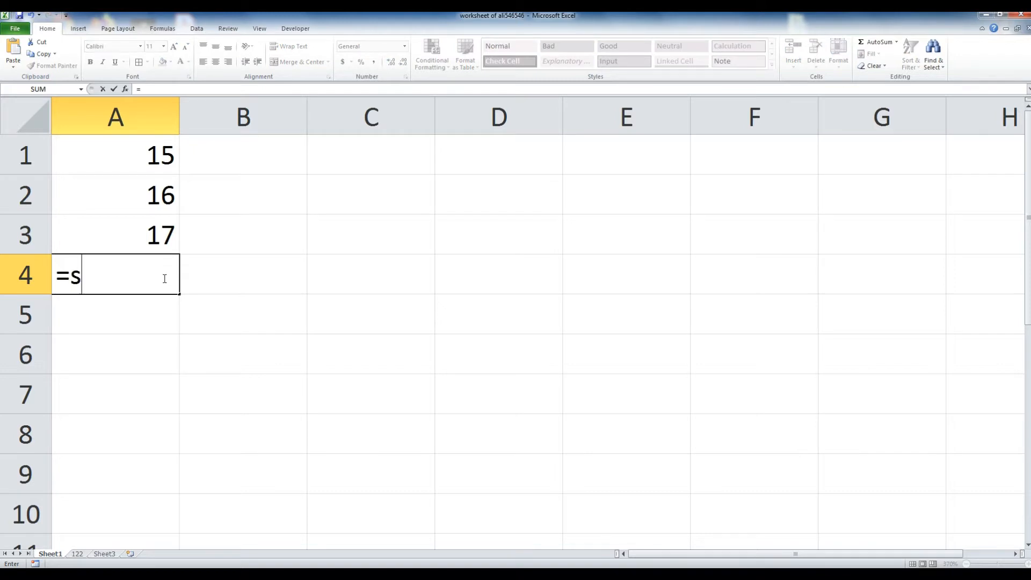
{"action": "type", "text": "um("}
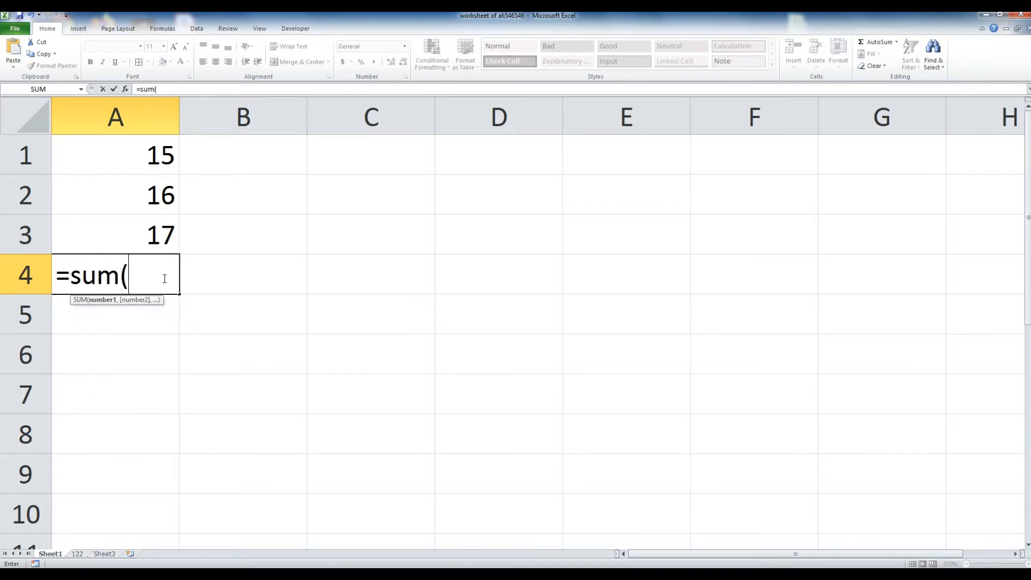
{"action": "key", "text": "Up"}
{"action": "key", "text": "shift+Up"}
{"action": "key", "text": "shift+Up"}
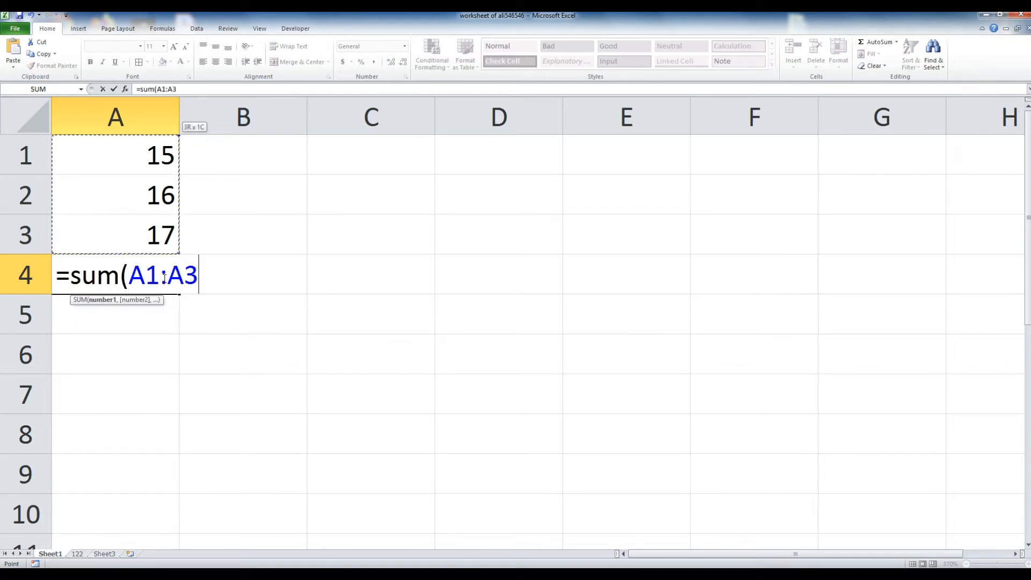
{"action": "type", "text": ")"}
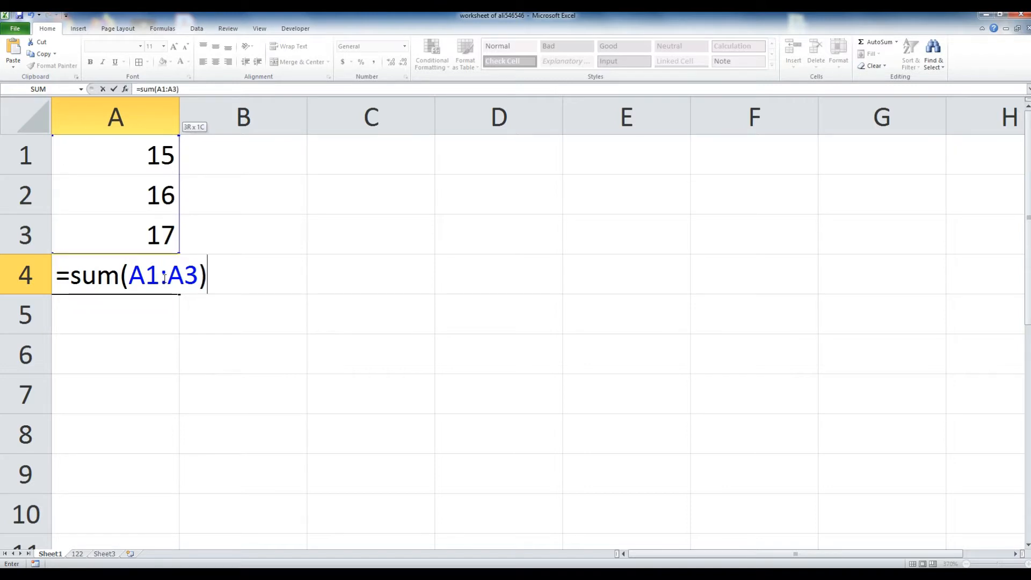
{"action": "key", "text": "Return"}
{"action": "left_click", "coordinate": [164, 278]}
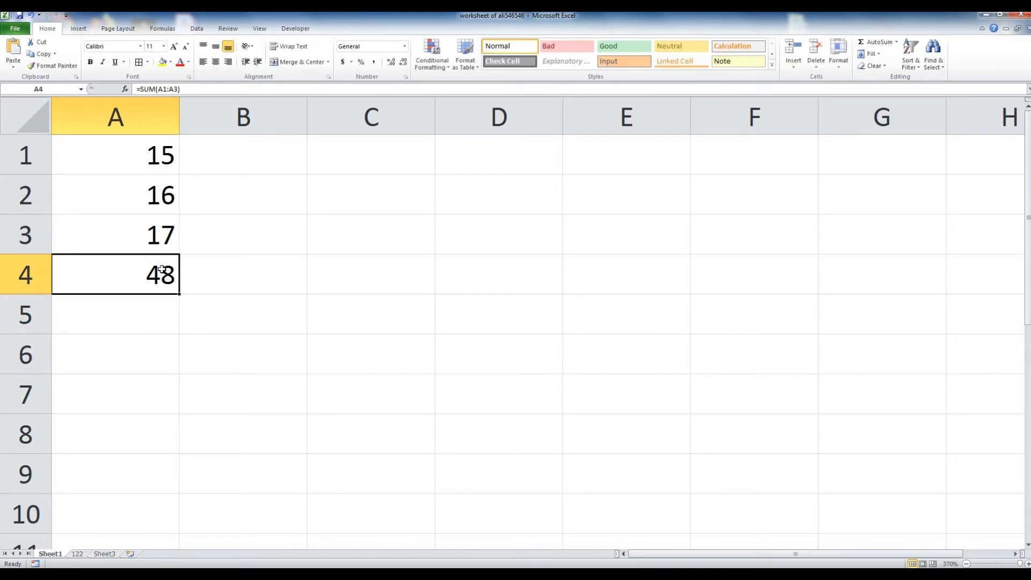
{"action": "double_click", "coordinate": [164, 276]}
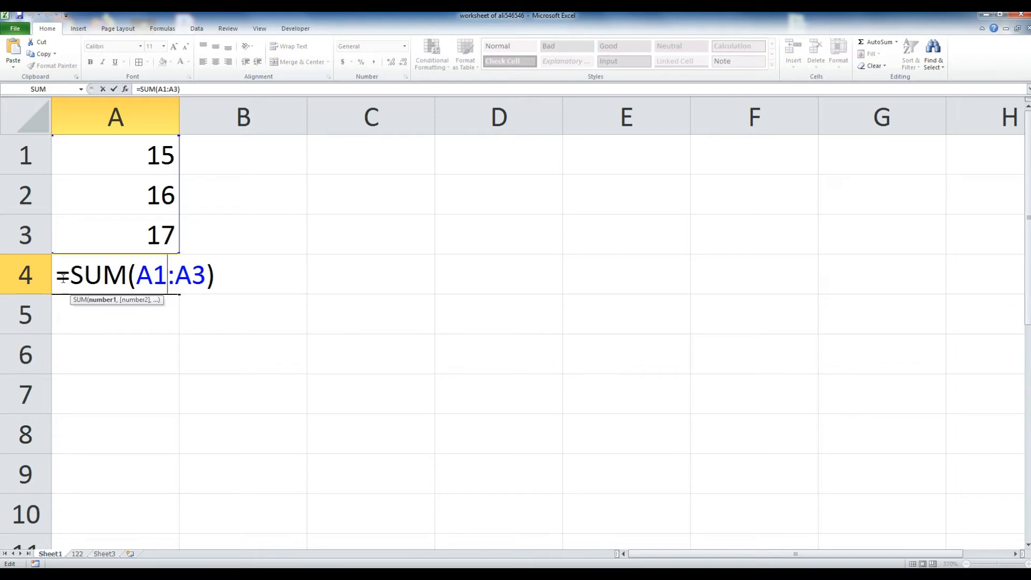
{"action": "left_click_drag", "start_coordinate": [58, 277], "coordinate": [127, 275]}
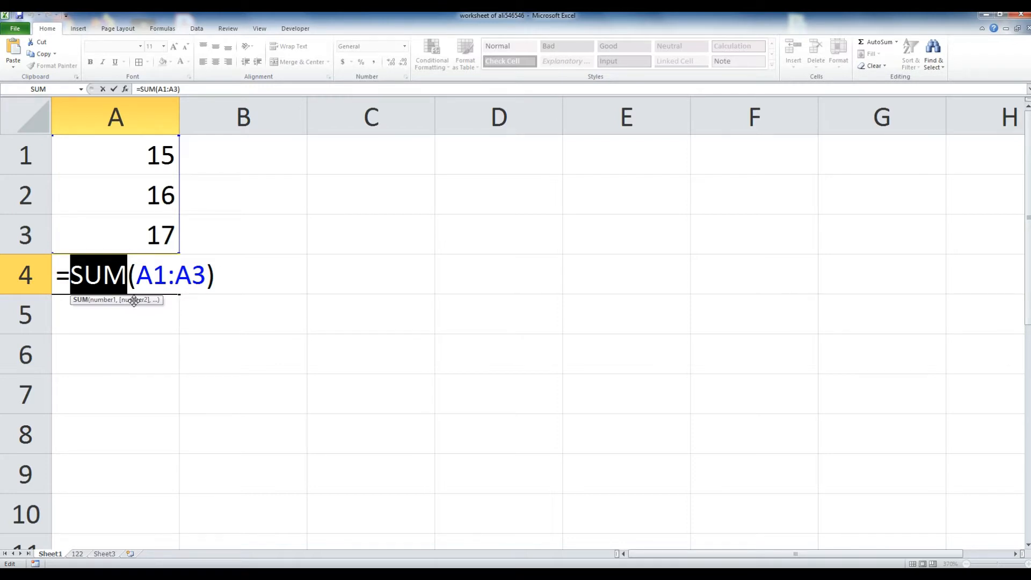
{"action": "key", "text": "Return"}
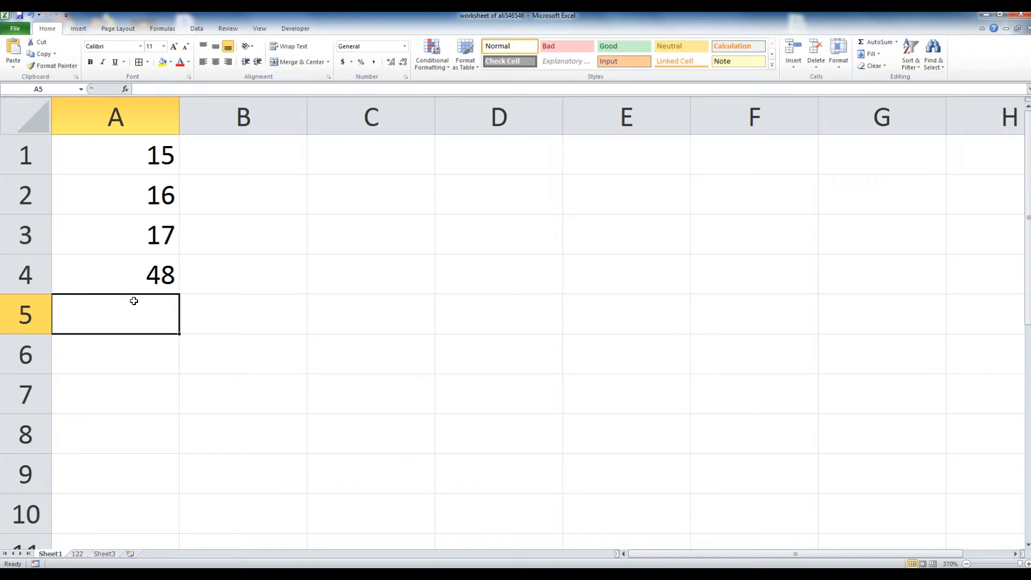
- Add the three numbers in cell A5 with the formula =A1+A2+A3, built from individual cell references
{"action": "type", "text": "="}
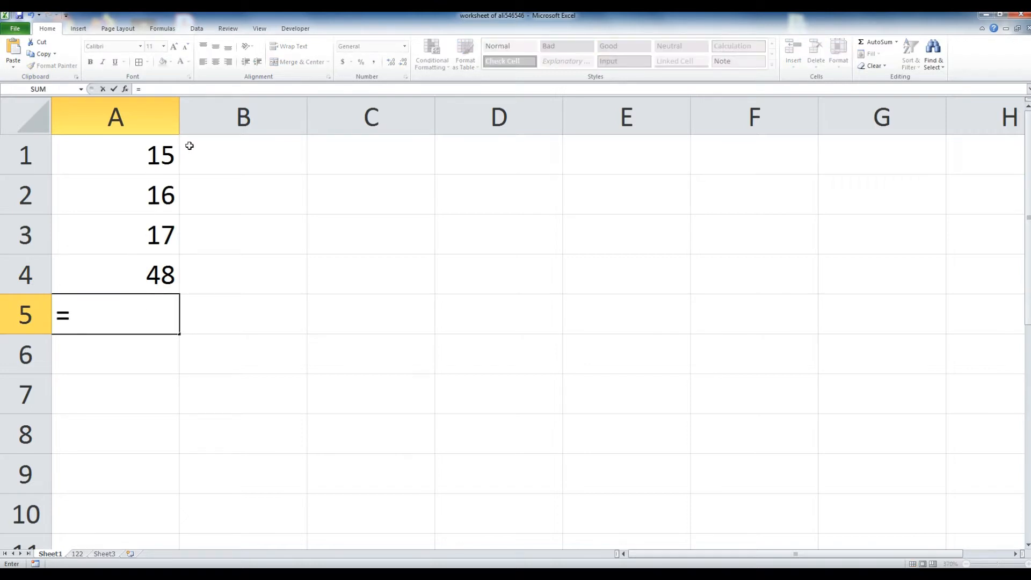
{"action": "left_click", "coordinate": [166, 156]}
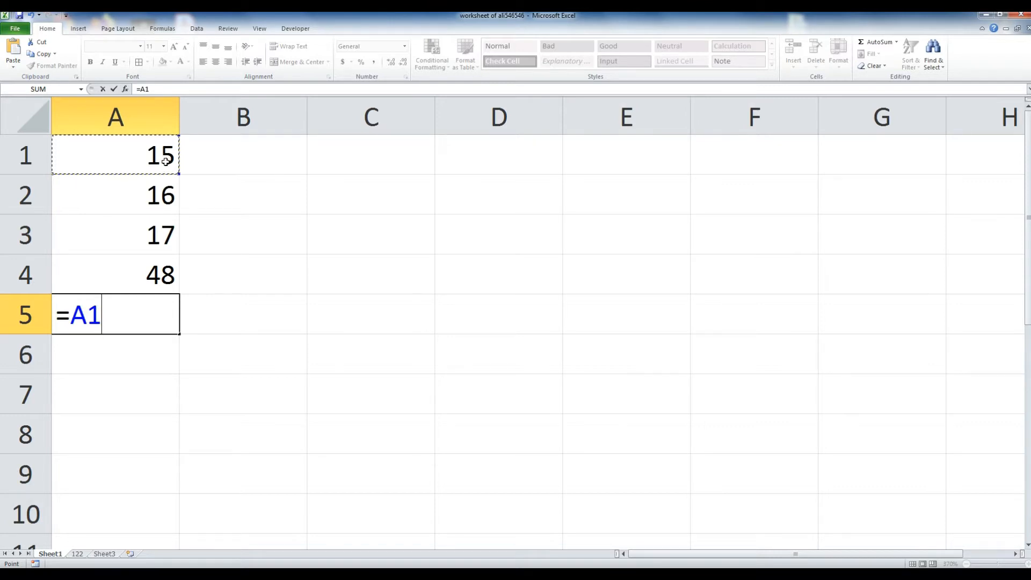
{"action": "type", "text": "+"}
{"action": "left_click", "coordinate": [160, 200]}
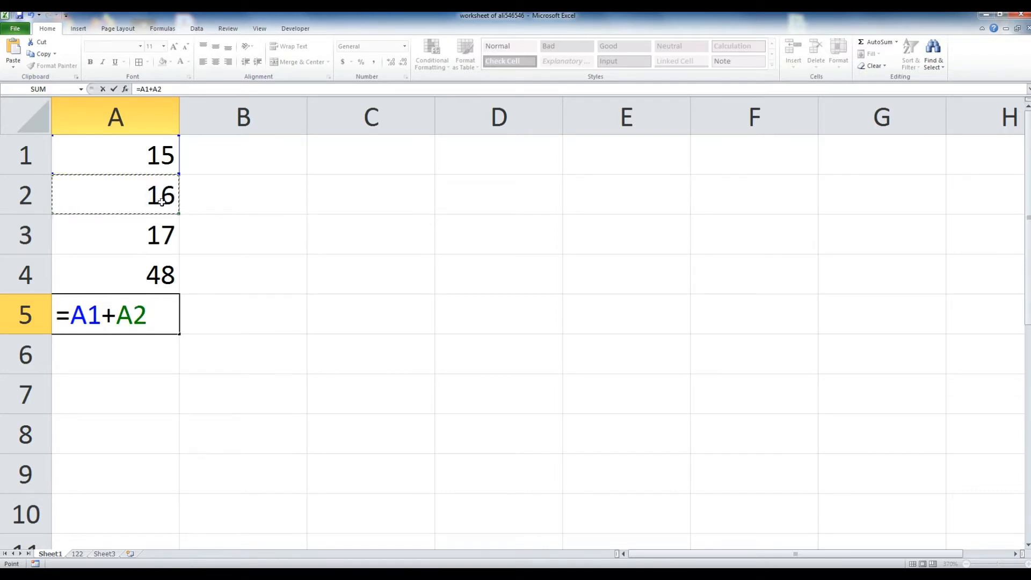
{"action": "type", "text": "+"}
{"action": "left_click", "coordinate": [164, 237]}
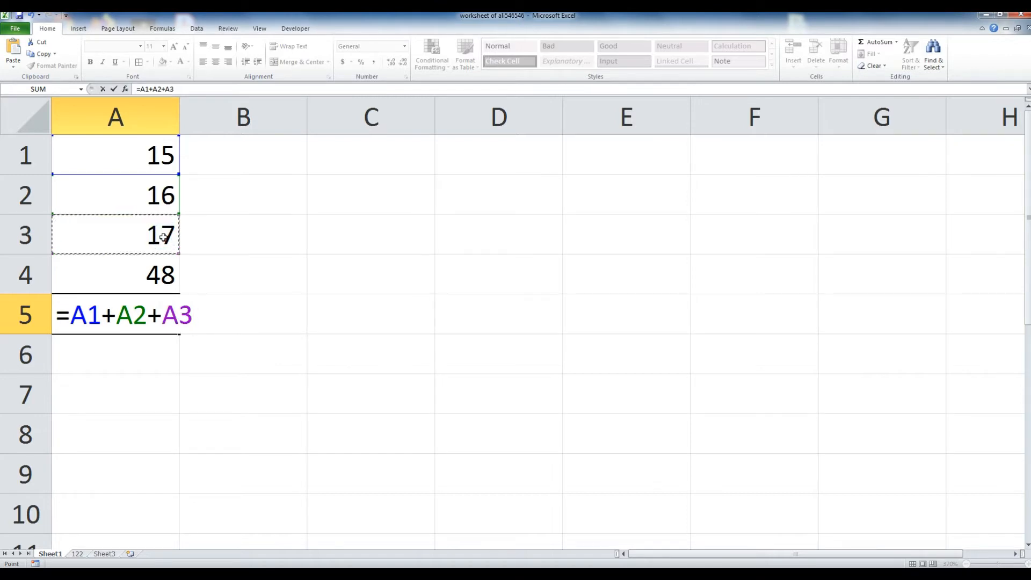
{"action": "key", "text": "Return"}
{"action": "key", "text": "Up"}
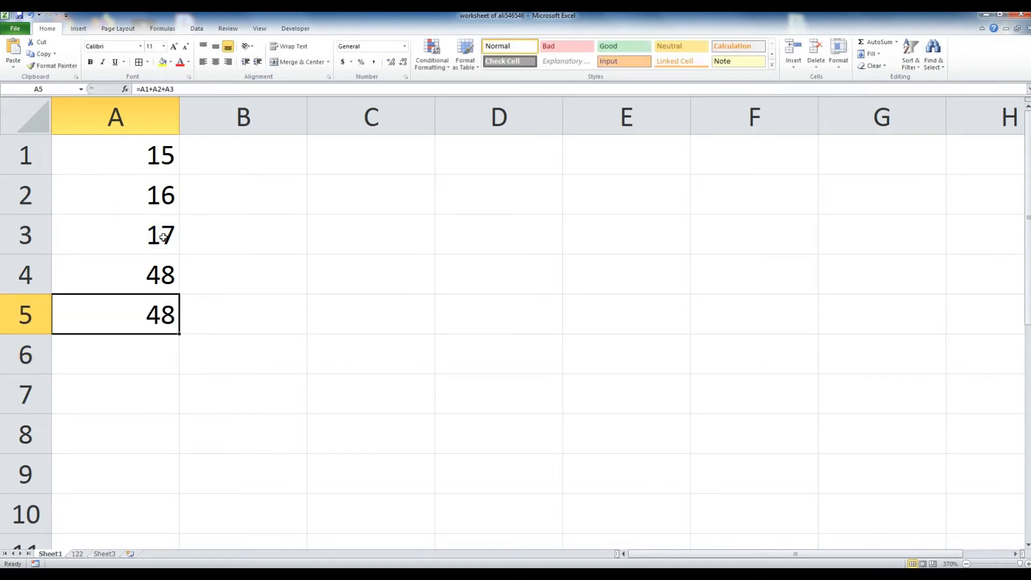
- Clear both total formulas from cells A4 and A5
{"action": "key", "text": "Up"}
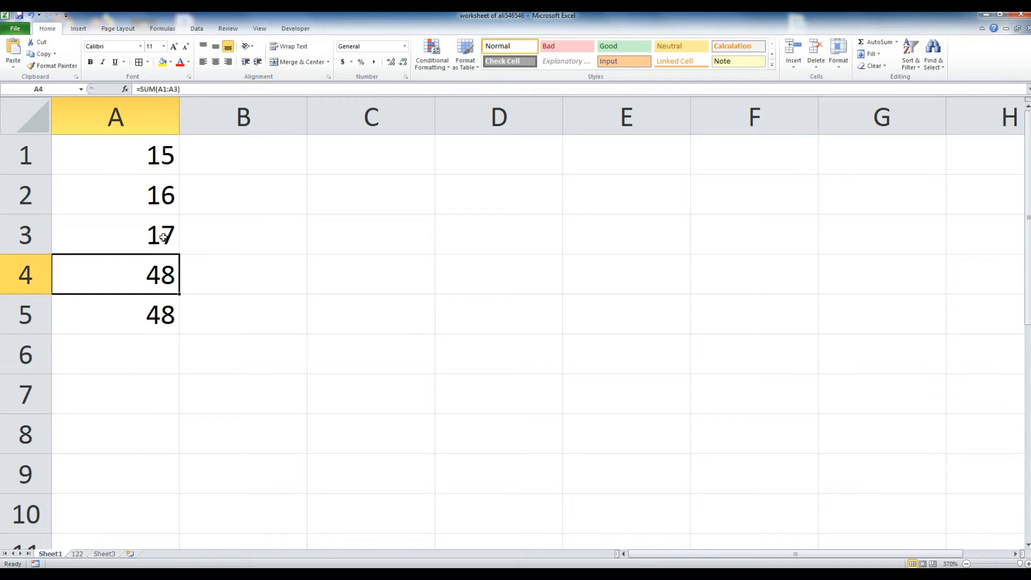
{"action": "key", "text": "shift+Down"}
{"action": "key", "text": "Delete"}
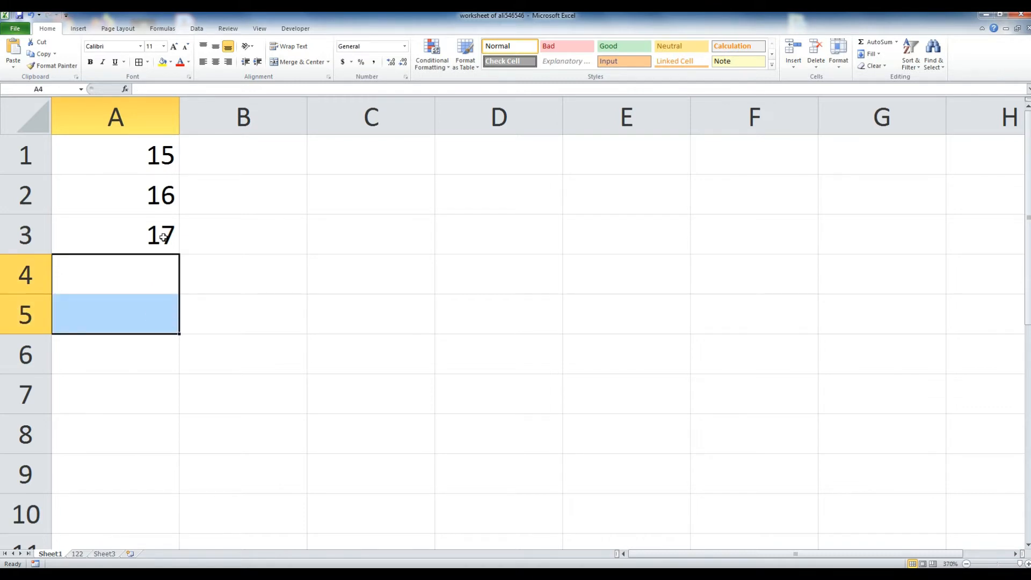
{"action": "key", "text": "Down"}
{"action": "key", "text": "Up"}
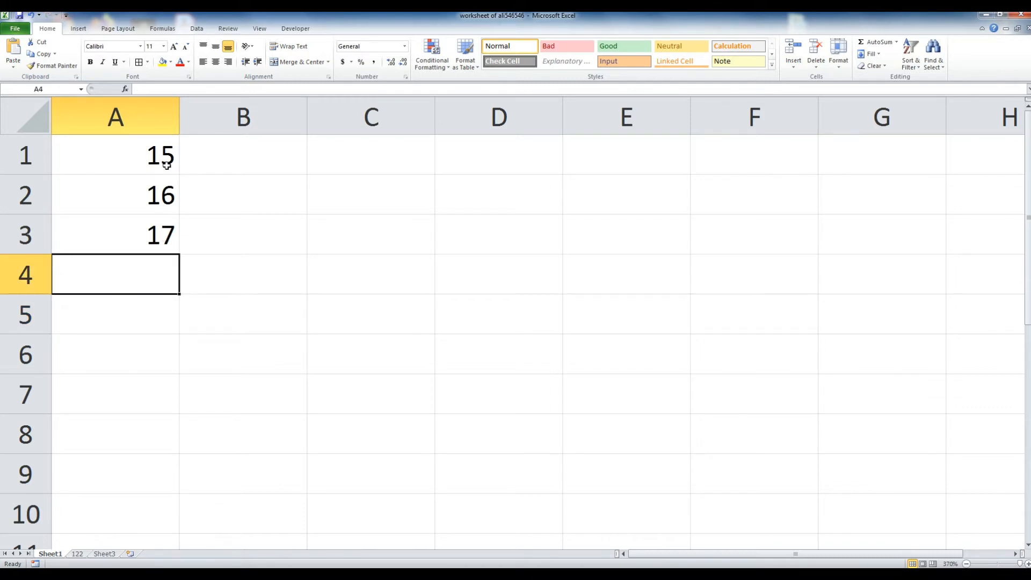
- Move through cells A1 to A4 one at a time and select the range A1:A3
{"action": "left_click_drag", "start_coordinate": [156, 155], "coordinate": [163, 226]}
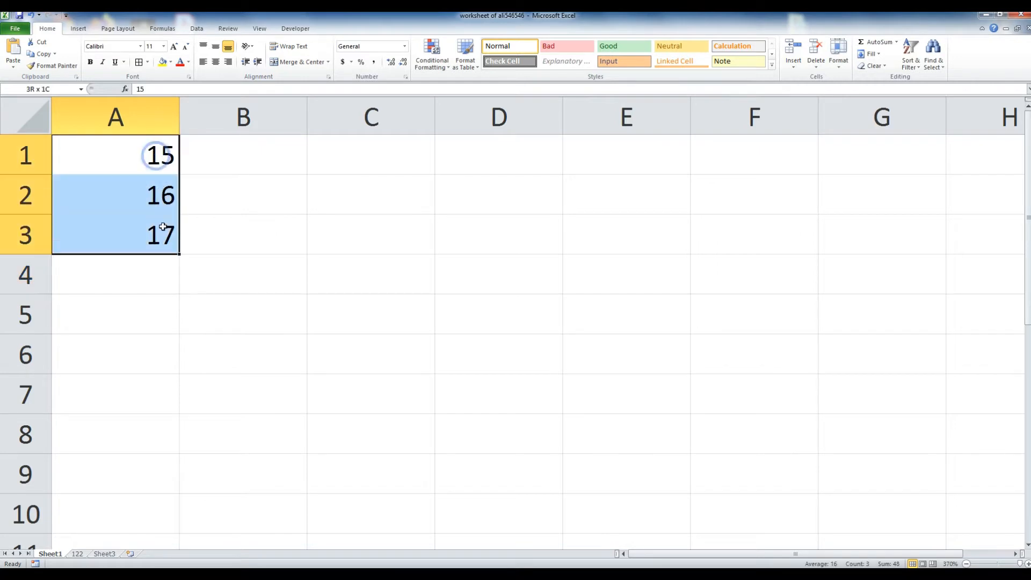
{"action": "left_click", "coordinate": [152, 273]}
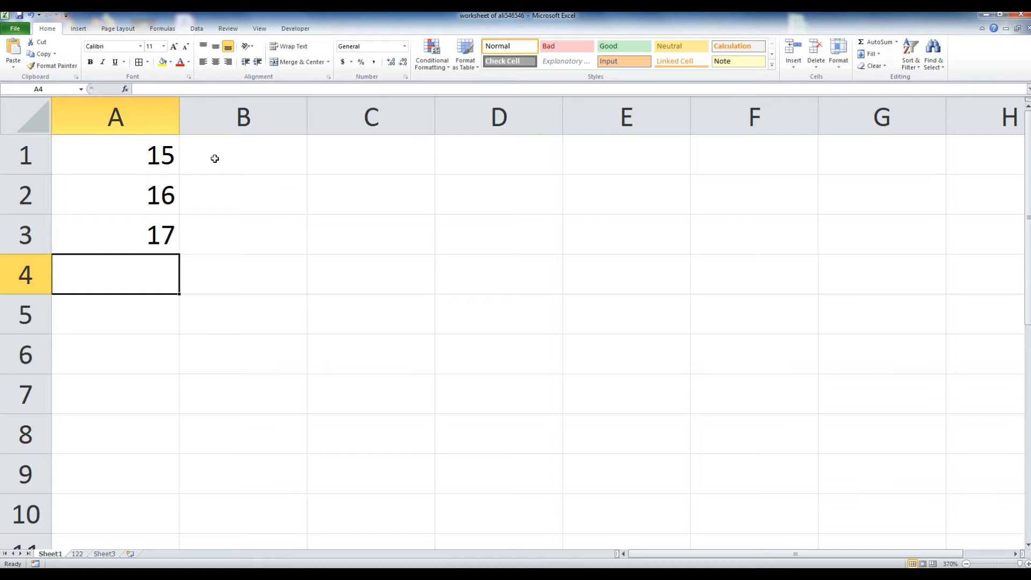
{"action": "key", "text": "Up"}
{"action": "key", "text": "Up"}
{"action": "key", "text": "Up"}
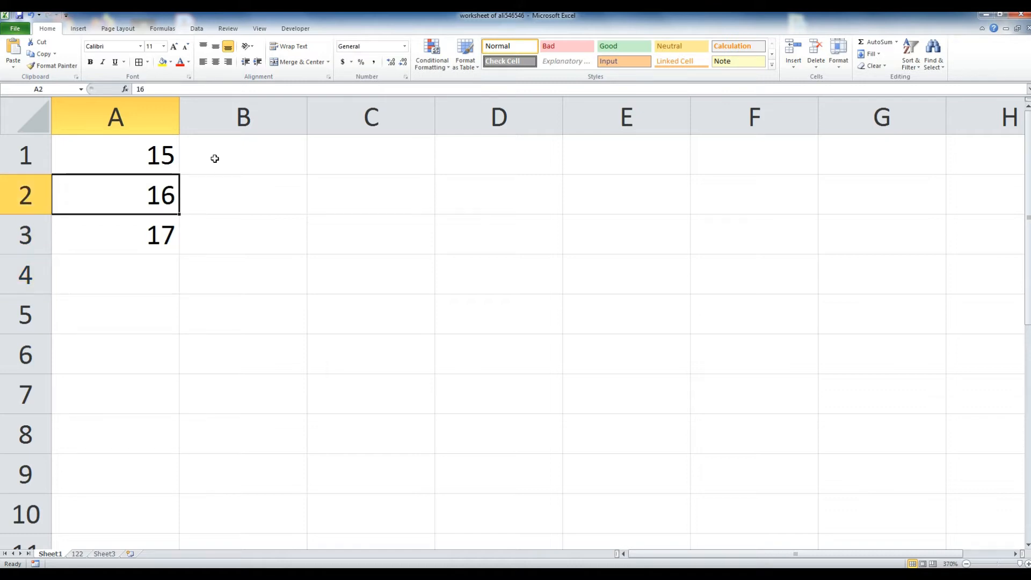
{"action": "key", "text": "Down"}
{"action": "key", "text": "Down"}
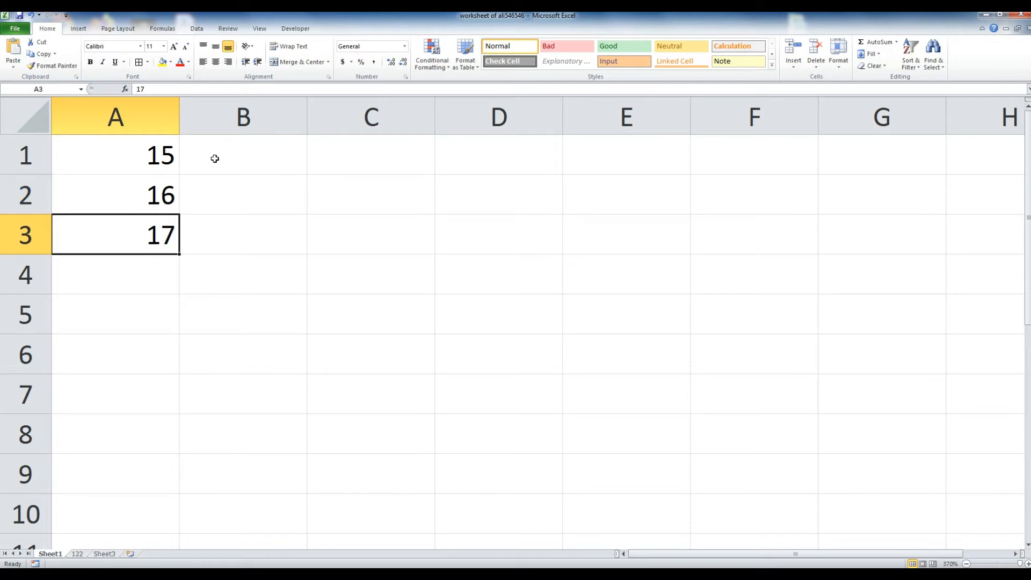
{"action": "key", "text": "ctrl+Up"}
{"action": "key", "text": "shift+Down"}
{"action": "key", "text": "shift+Down"}
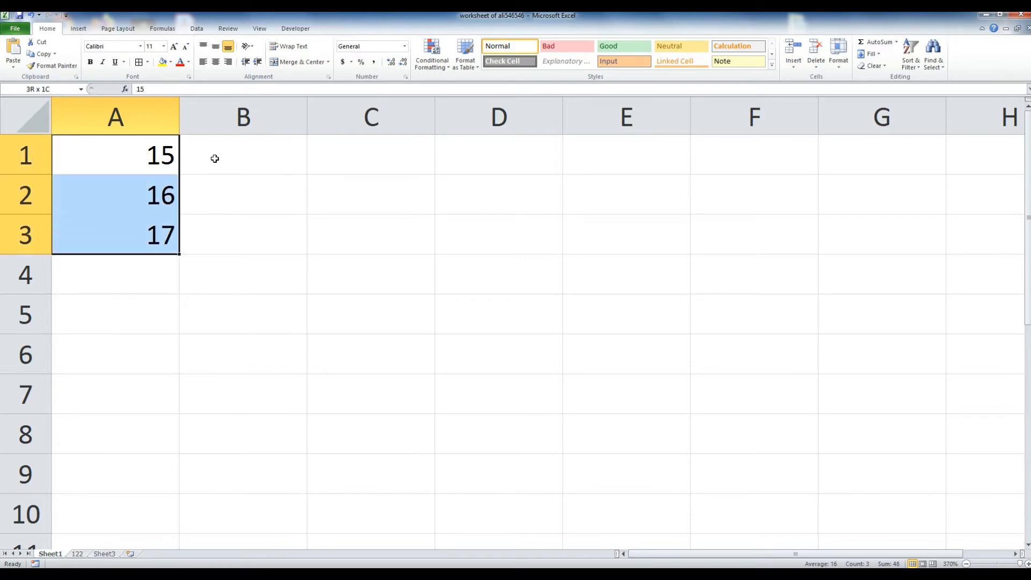
- Enter a person's first name in cell B1
{"action": "key", "text": "Right"}
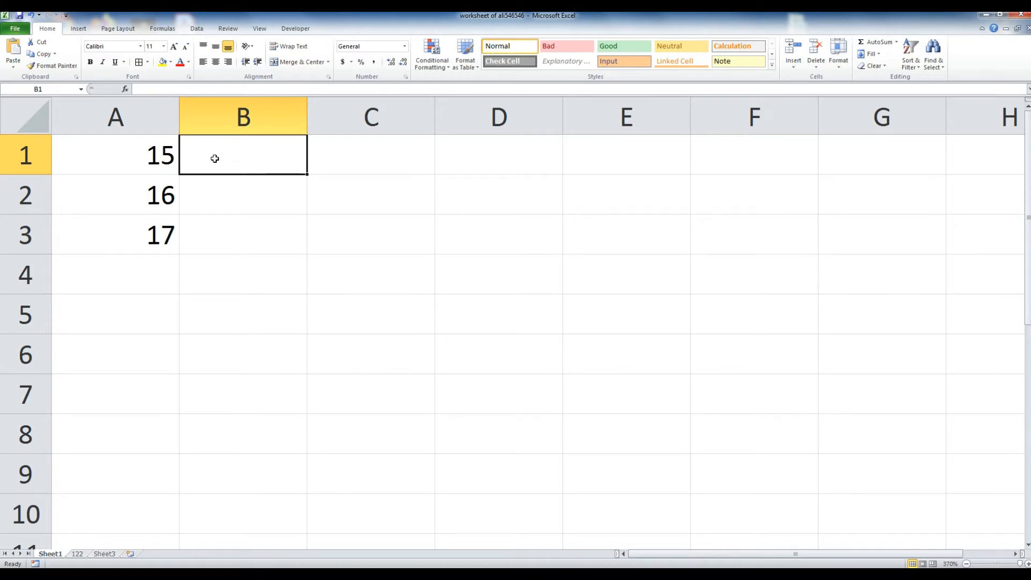
{"action": "type", "text": "Ahmed"}
{"action": "key", "text": "Return"}
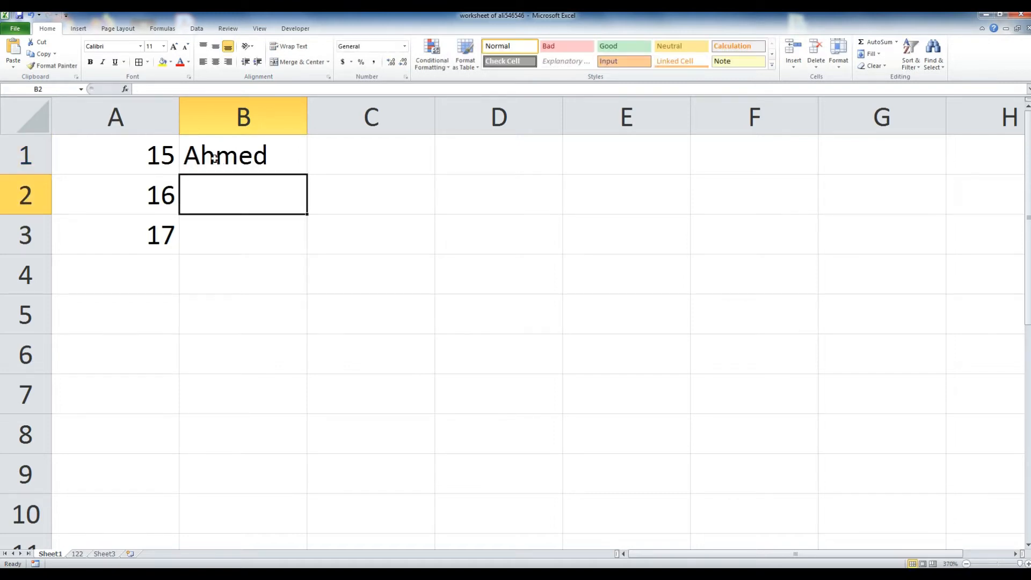
{"action": "key", "text": "Up"}
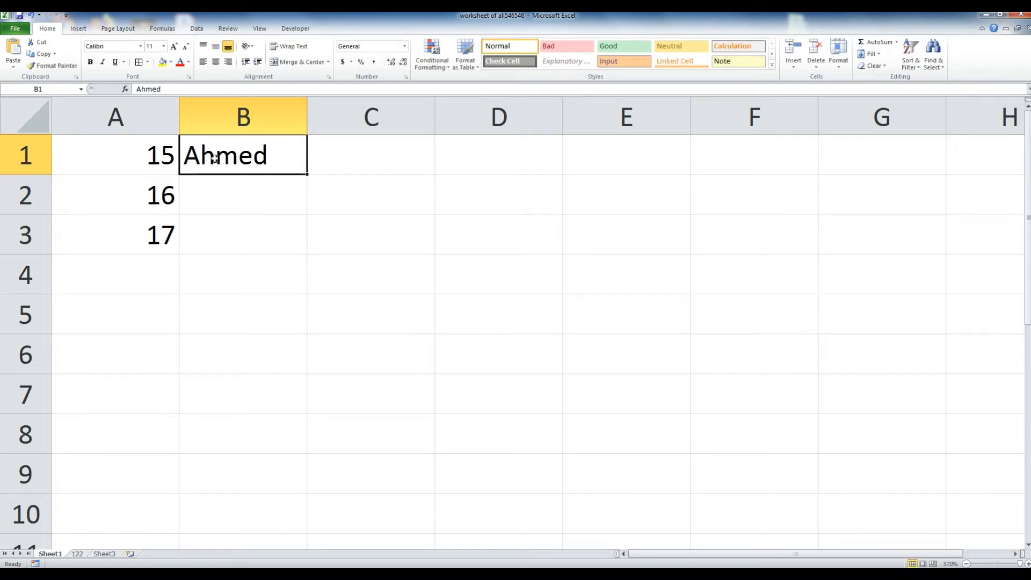
- Narrow column B to fit the name in B1 and select the whole column
{"action": "left_click", "coordinate": [260, 205]}
{"action": "left_click", "coordinate": [278, 148]}
{"action": "left_click_drag", "start_coordinate": [304, 108], "coordinate": [268, 114]}
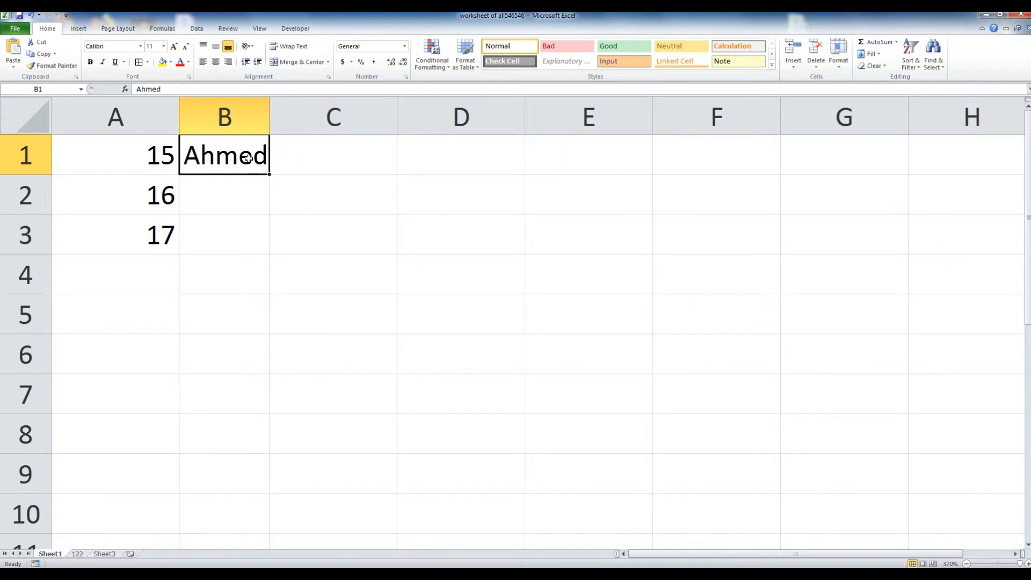
{"action": "left_click", "coordinate": [243, 102]}
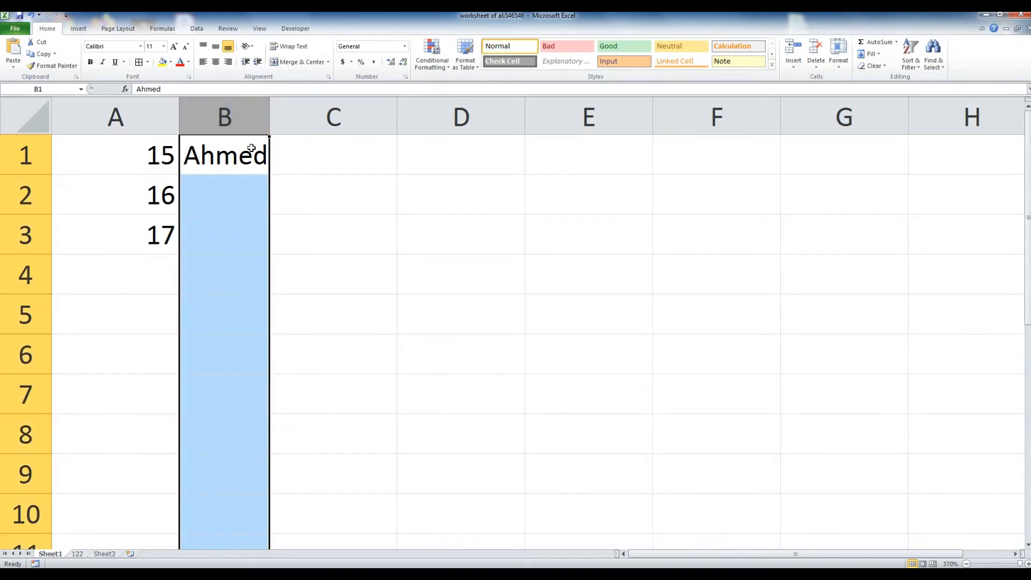
- Select the whole of column B once, and cells B1, B2, B3 and D5 individually
{"action": "left_click", "coordinate": [248, 150]}
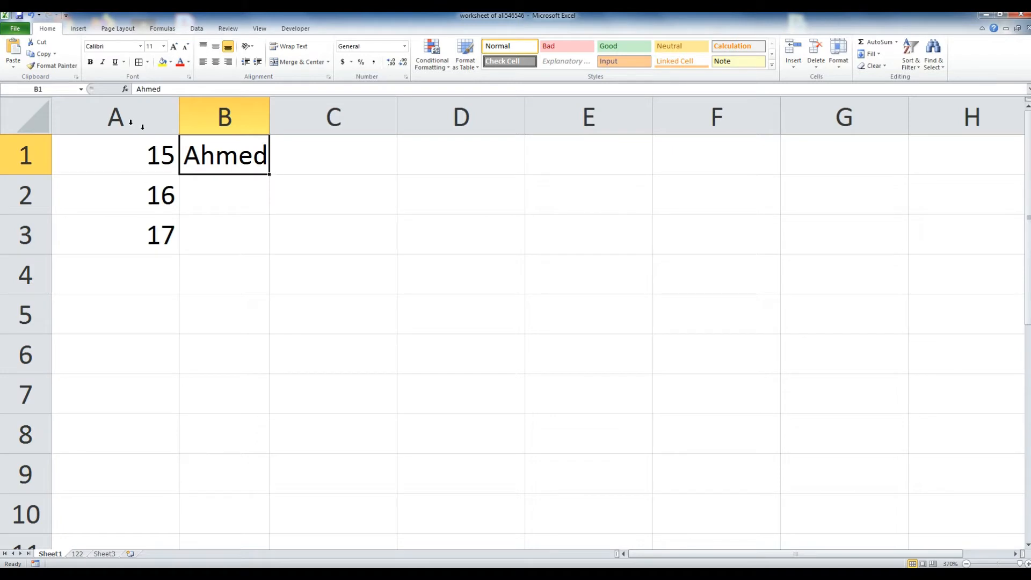
{"action": "left_click", "coordinate": [236, 115]}
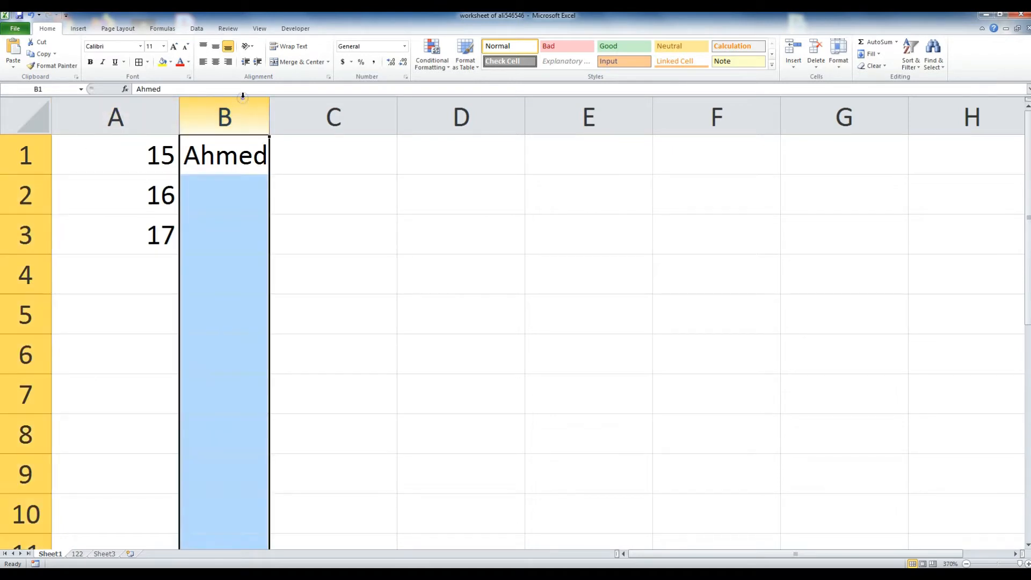
{"action": "left_click", "coordinate": [241, 242]}
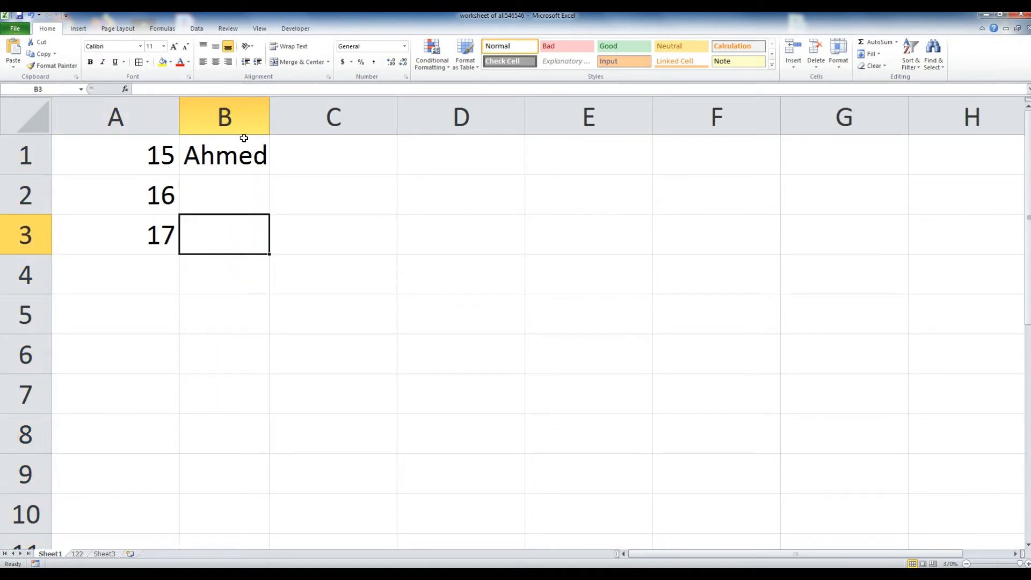
{"action": "left_click", "coordinate": [248, 159]}
{"action": "left_click", "coordinate": [239, 184]}
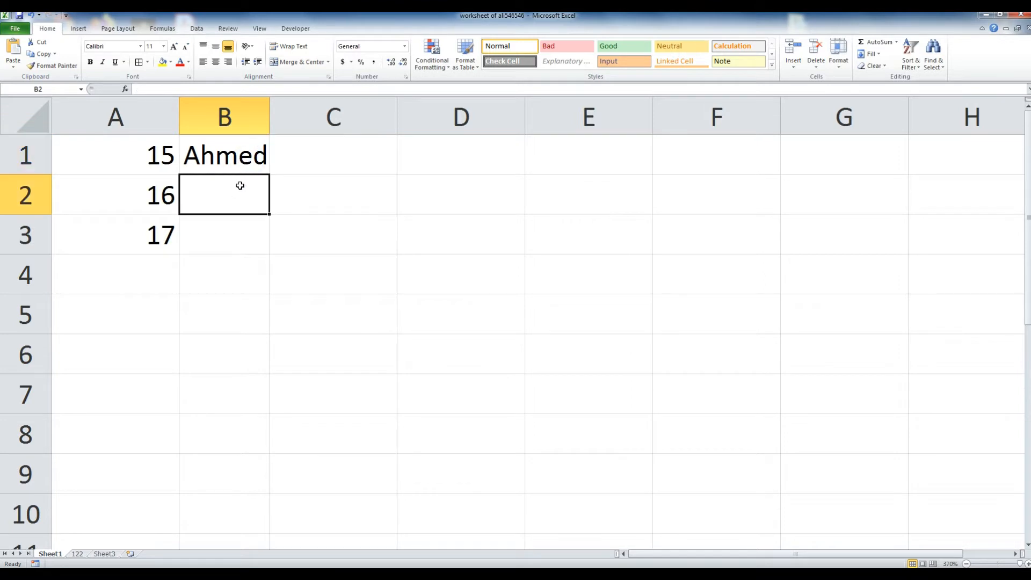
{"action": "left_click", "coordinate": [250, 152]}
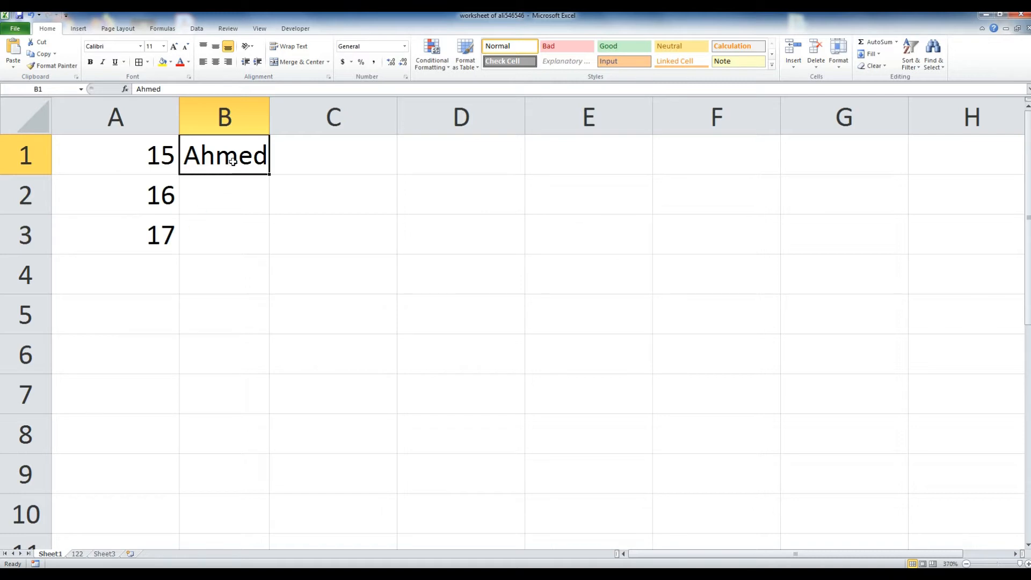
{"action": "left_click", "coordinate": [492, 320]}
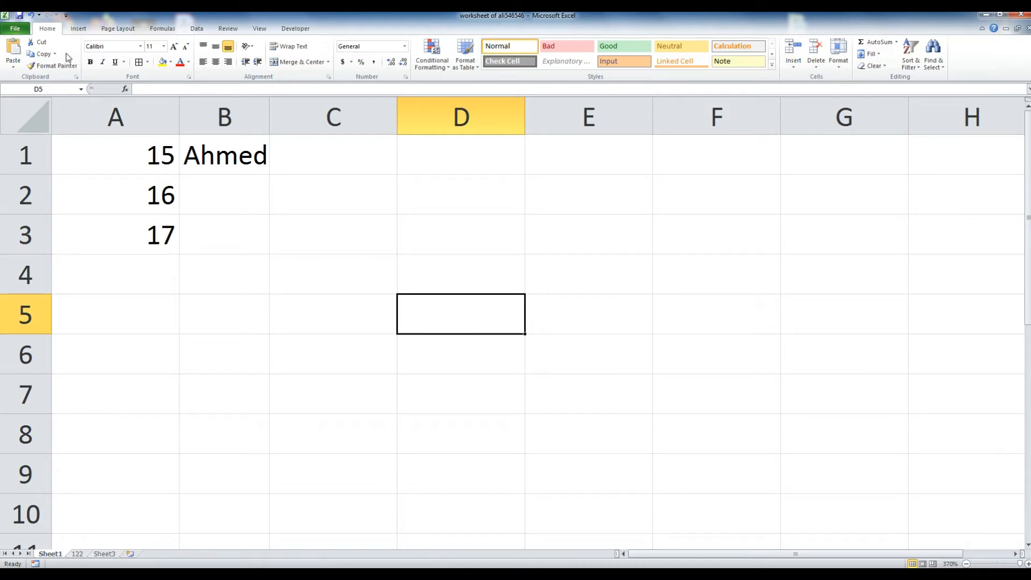
- Jump directly to cell R5 by its cell reference and return to cell A1 the same way
{"action": "left_click", "coordinate": [63, 88]}
{"action": "key", "text": "Return"}
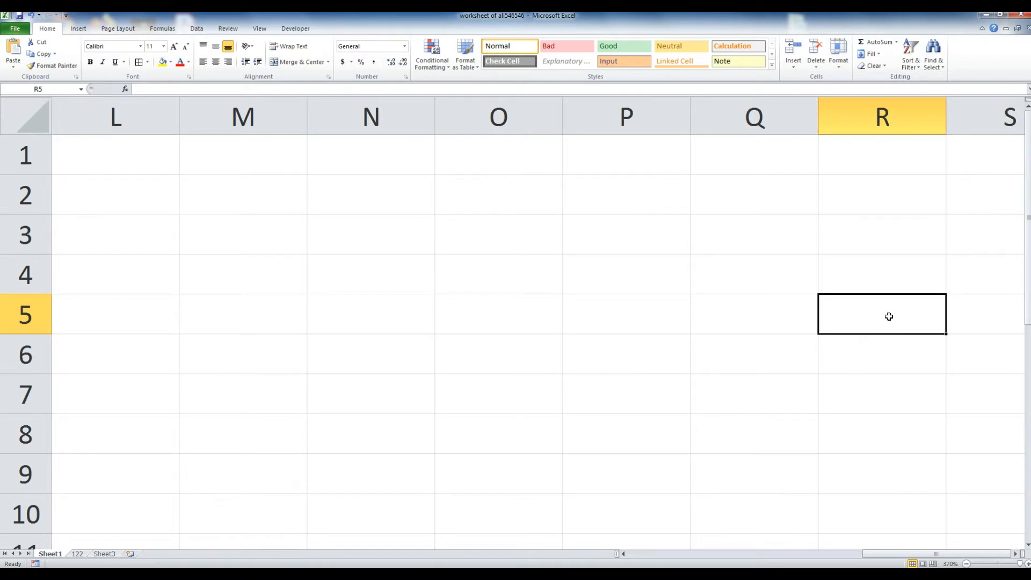
{"action": "left_click", "coordinate": [59, 87]}
{"action": "type", "text": "a1"}
{"action": "key", "text": "Return"}
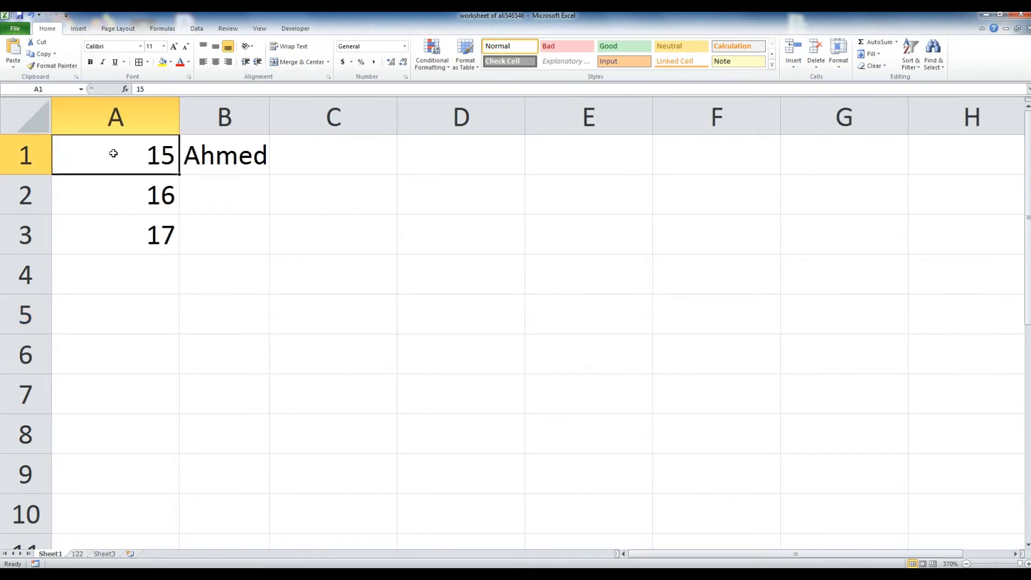
- Make the name in cell B1 bold and widen column B slightly so the bold text fits
{"action": "left_click", "coordinate": [241, 163]}
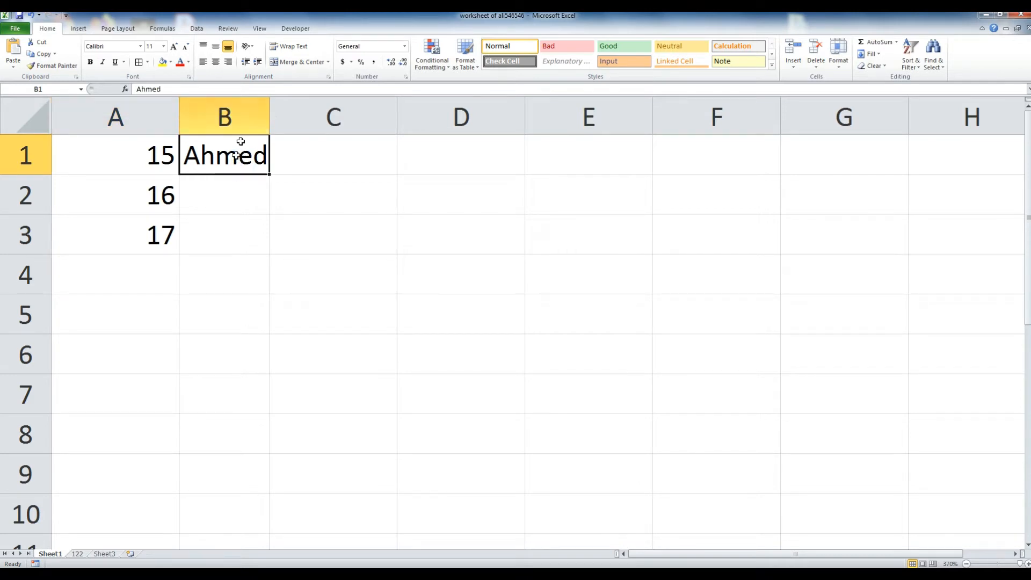
{"action": "left_click", "coordinate": [239, 192]}
{"action": "left_click", "coordinate": [247, 154]}
{"action": "left_click", "coordinate": [91, 62]}
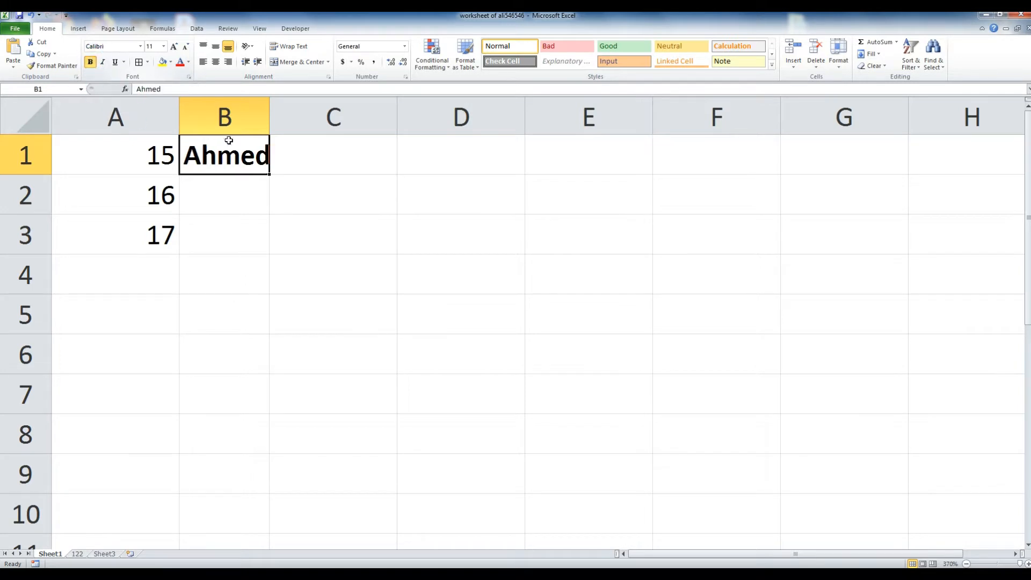
{"action": "left_click", "coordinate": [249, 193]}
{"action": "left_click_drag", "start_coordinate": [269, 112], "coordinate": [297, 112]}
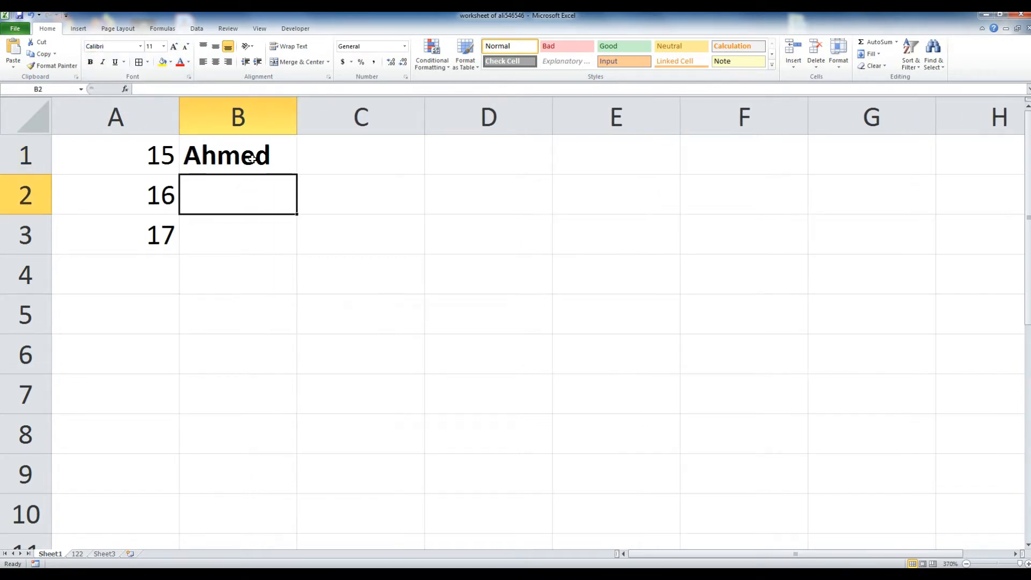
- Apply italic and underline to the name in cell B1
{"action": "left_click", "coordinate": [242, 156]}
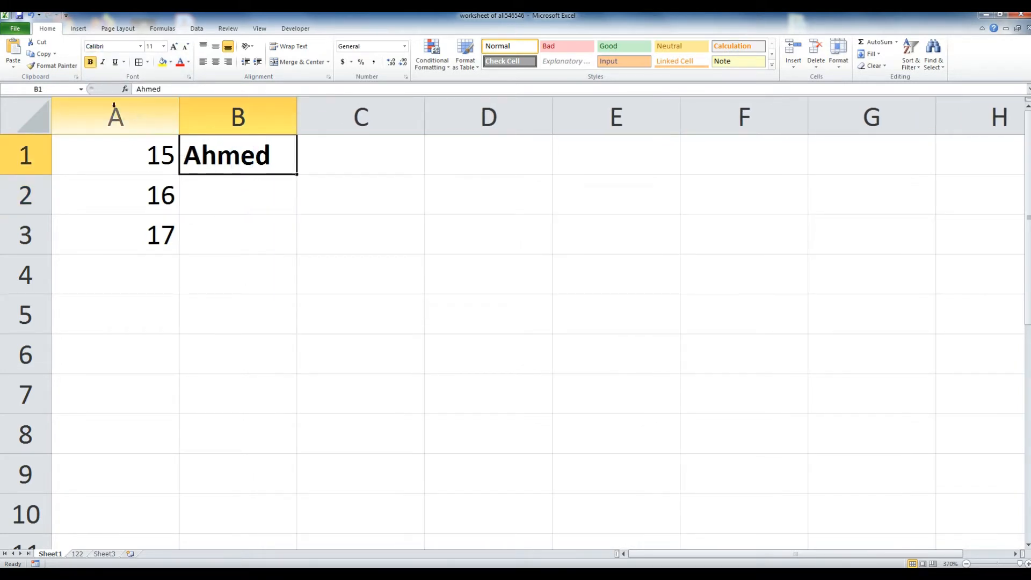
{"action": "left_click", "coordinate": [102, 61]}
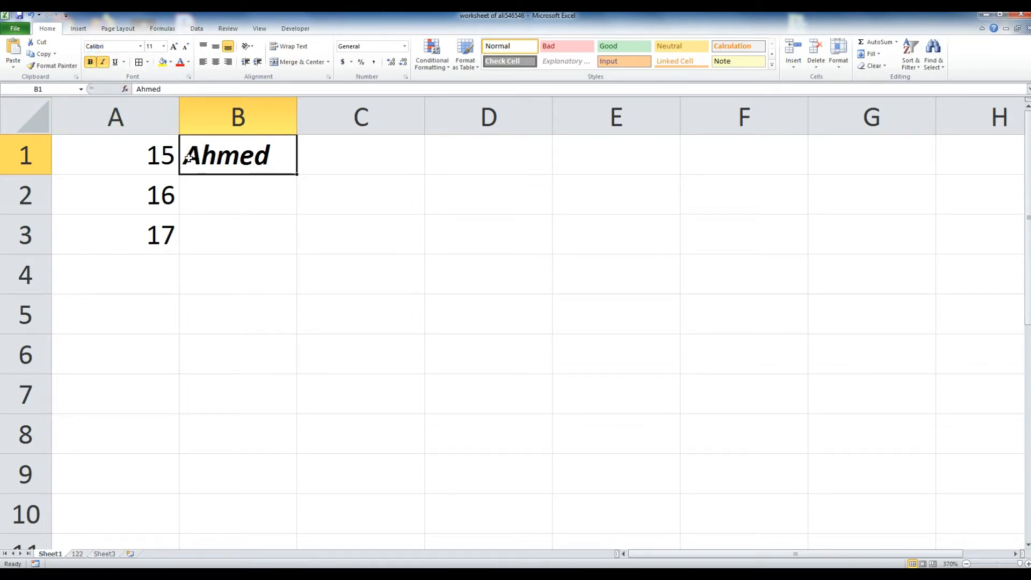
{"action": "left_click", "coordinate": [115, 62]}
{"action": "left_click", "coordinate": [253, 195]}
{"action": "left_click", "coordinate": [259, 165]}
- Remove the underline, italic and bold formatting from cell B1
{"action": "left_click", "coordinate": [117, 61]}
{"action": "left_click", "coordinate": [103, 62]}
{"action": "left_click", "coordinate": [90, 61]}
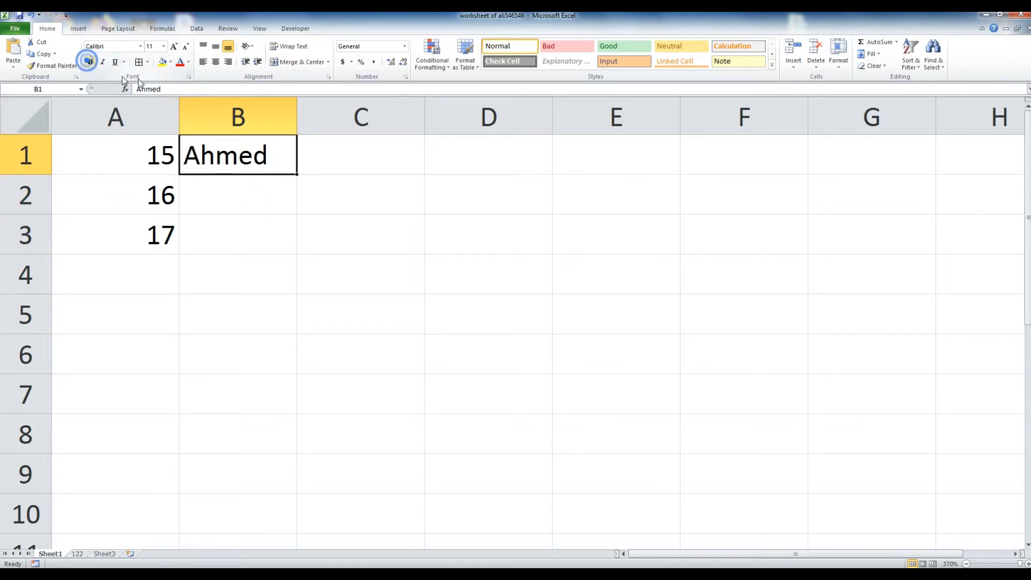
- Apply All Borders to the range A1:B4 and clear them again with No Border
{"action": "left_click", "coordinate": [247, 202]}
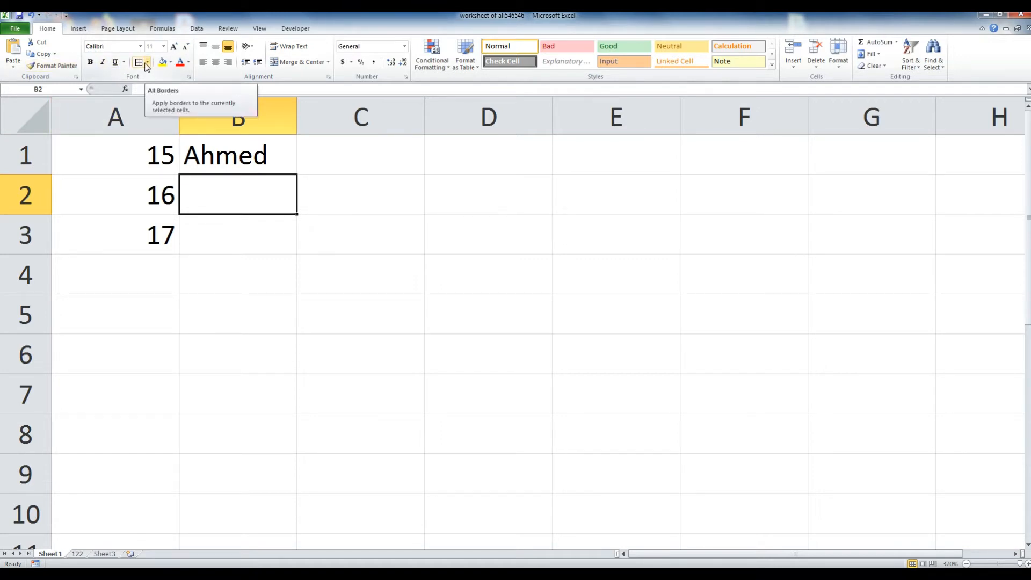
{"action": "left_click", "coordinate": [346, 319]}
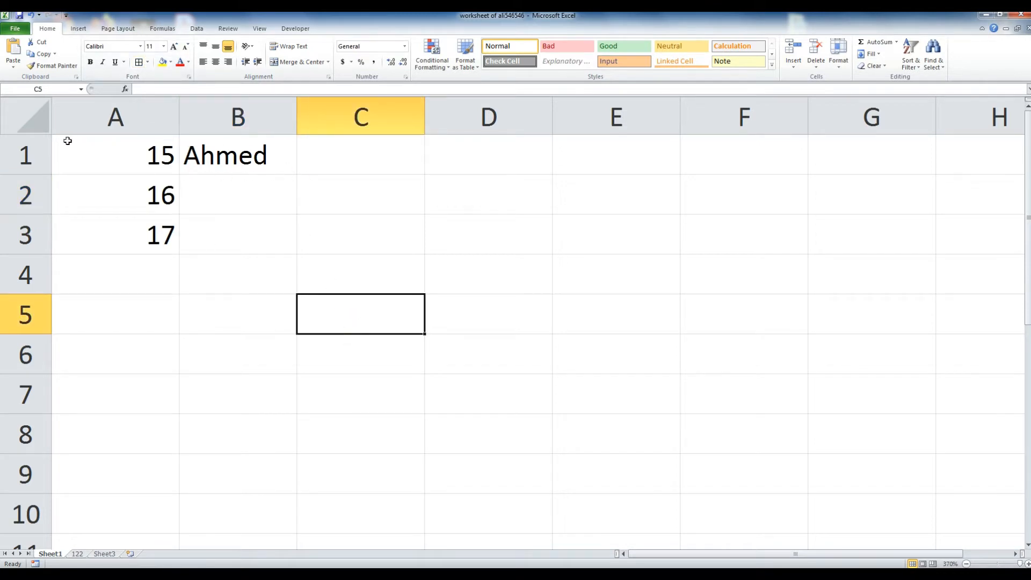
{"action": "left_click_drag", "start_coordinate": [112, 153], "coordinate": [573, 429]}
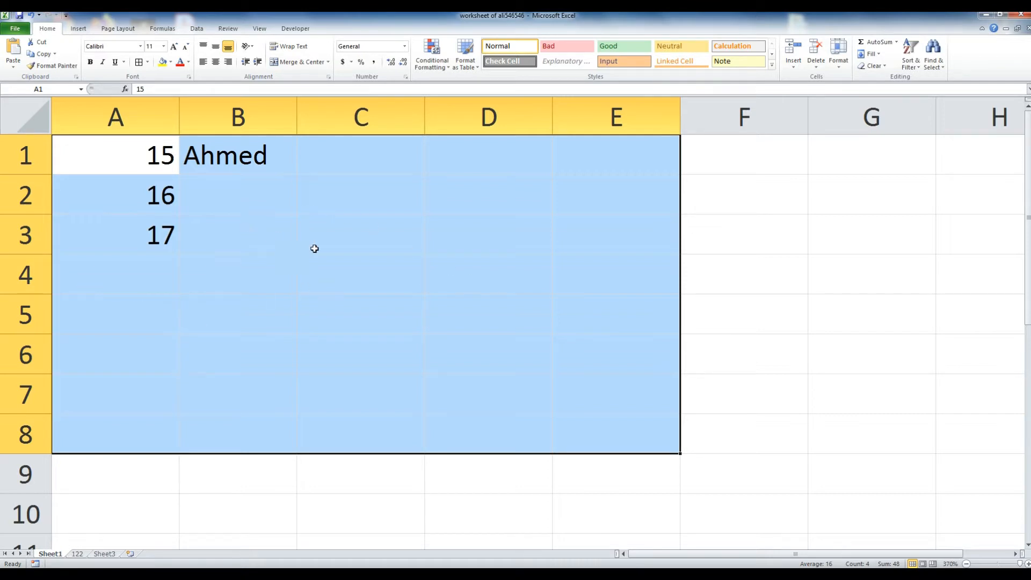
{"action": "left_click", "coordinate": [224, 213]}
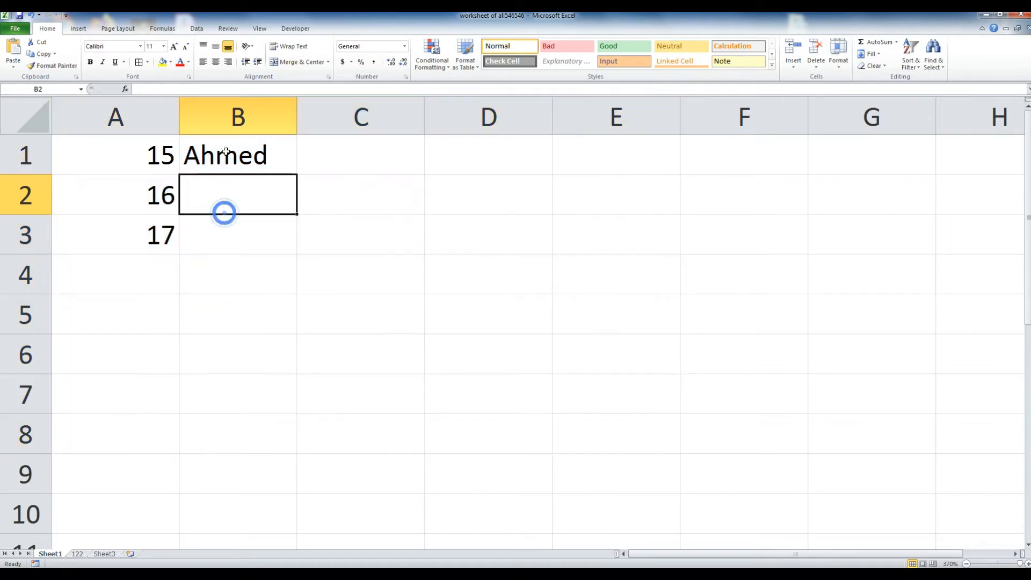
{"action": "left_click_drag", "start_coordinate": [124, 147], "coordinate": [269, 258]}
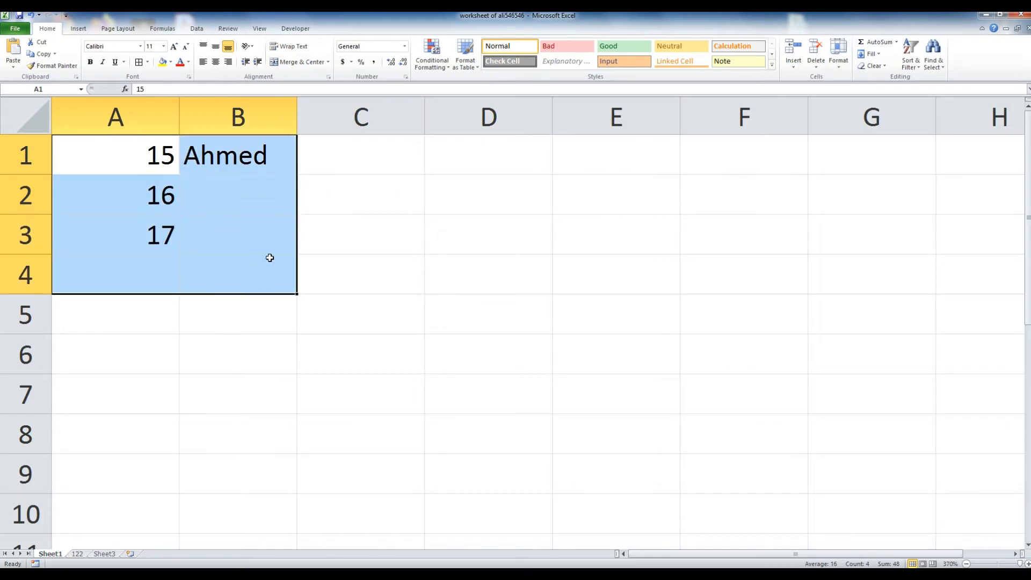
{"action": "left_click", "coordinate": [142, 62]}
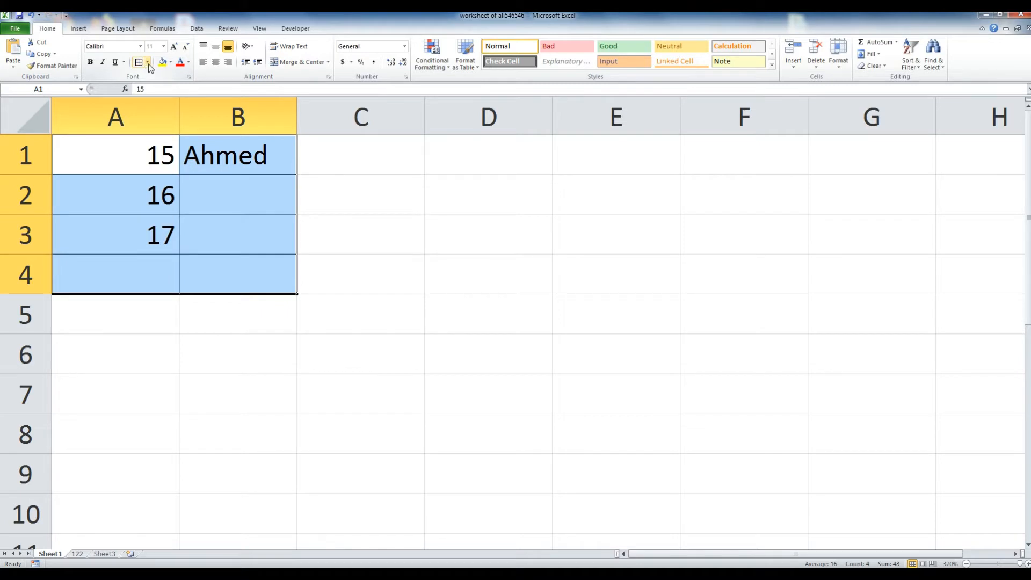
{"action": "left_click", "coordinate": [148, 63]}
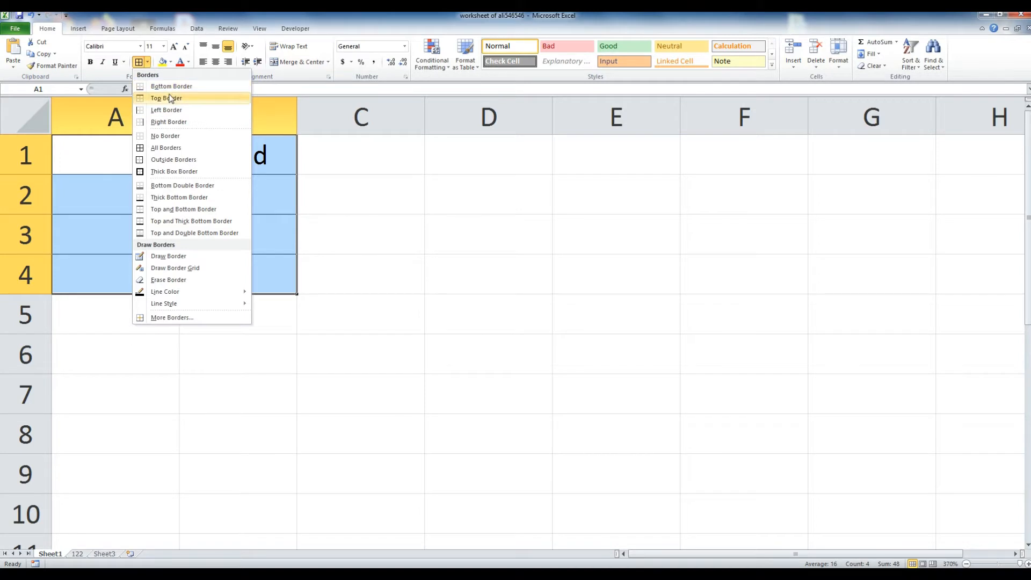
{"action": "left_click", "coordinate": [175, 136]}
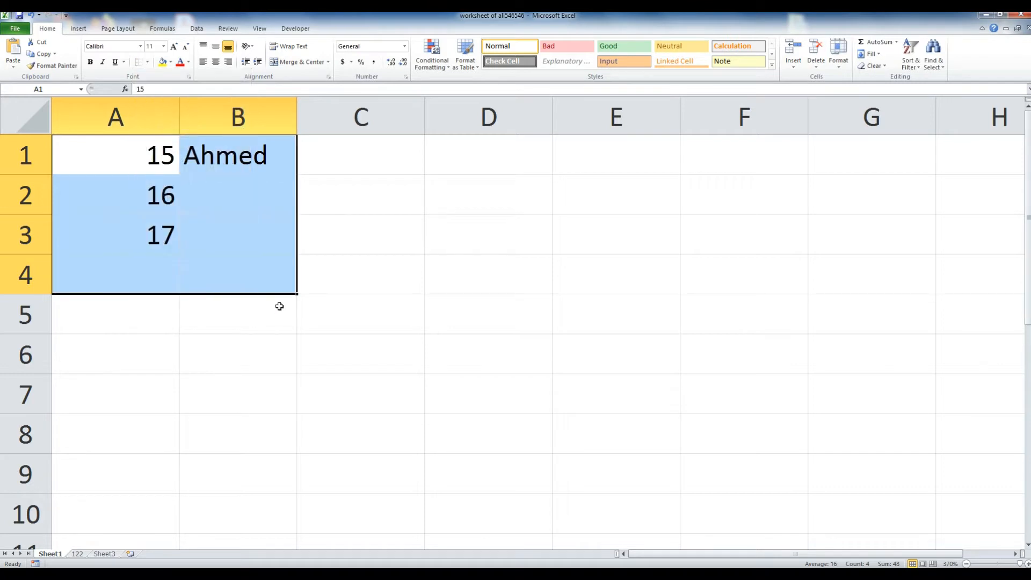
- Give the range A1:B4 All Borders plus a Thick Box Border around the outside, and deselect it
{"action": "left_click", "coordinate": [147, 62]}
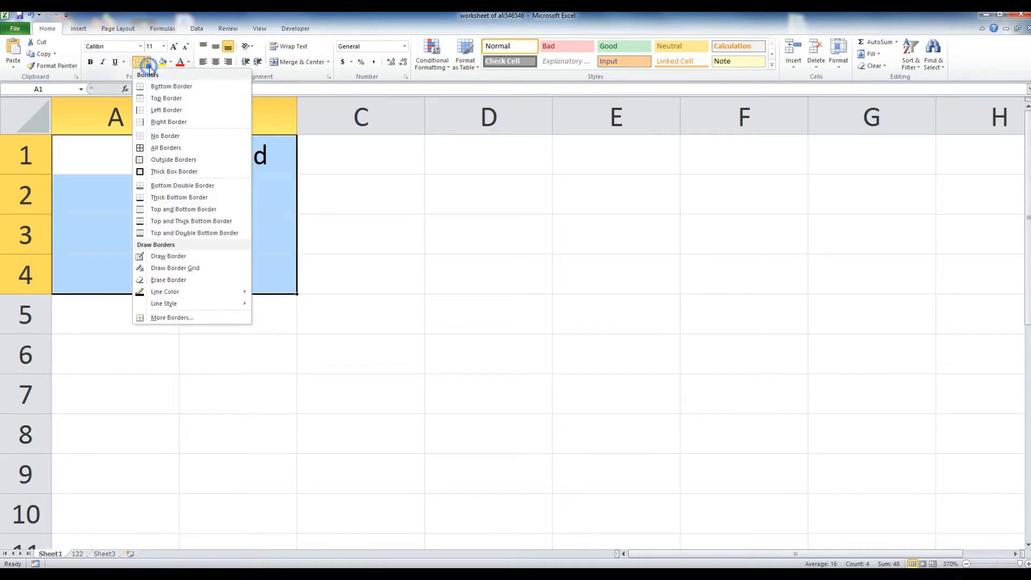
{"action": "left_click", "coordinate": [162, 148]}
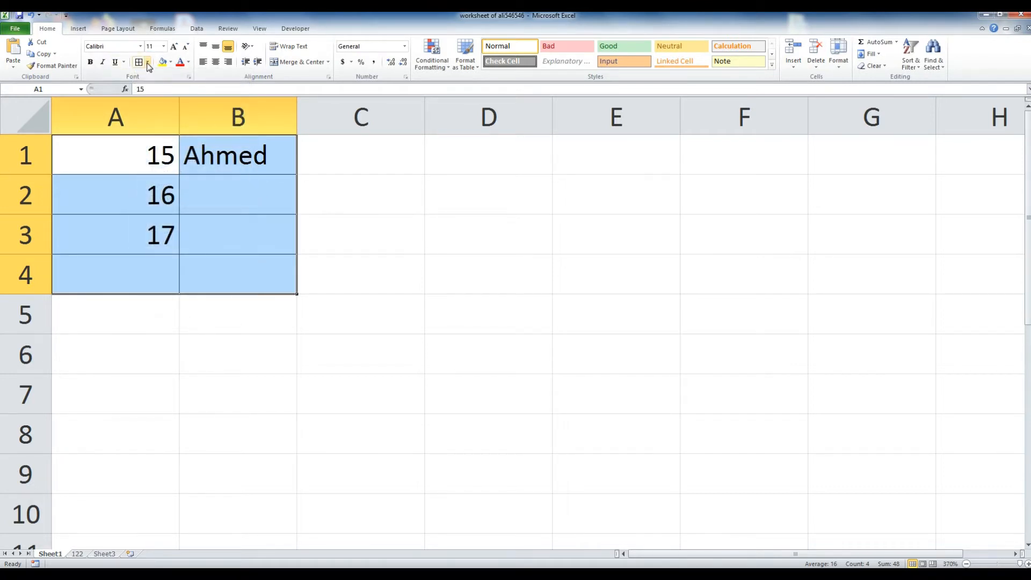
{"action": "left_click", "coordinate": [147, 62]}
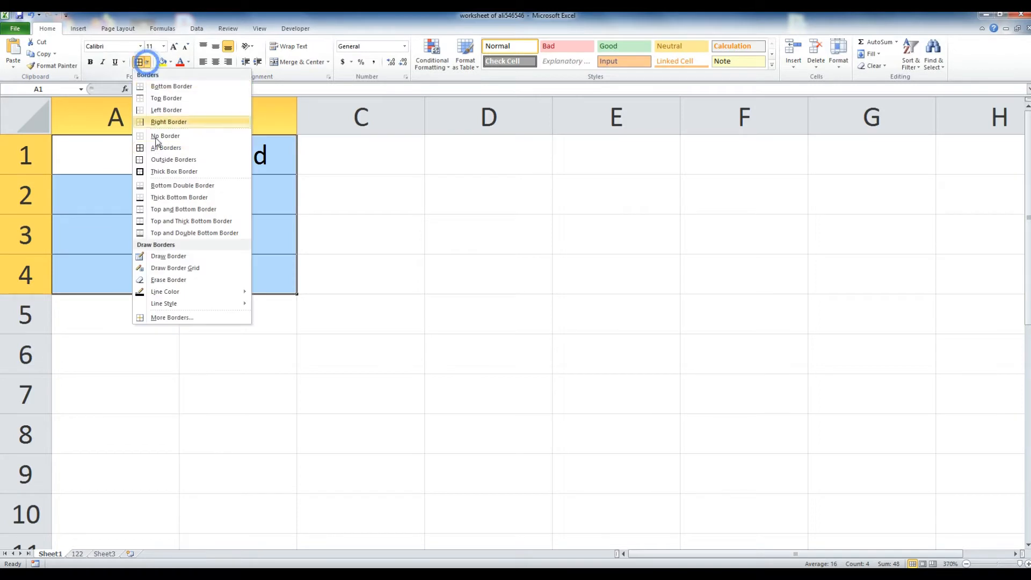
{"action": "left_click", "coordinate": [170, 173]}
{"action": "left_click", "coordinate": [406, 256]}
{"action": "left_click", "coordinate": [276, 338]}
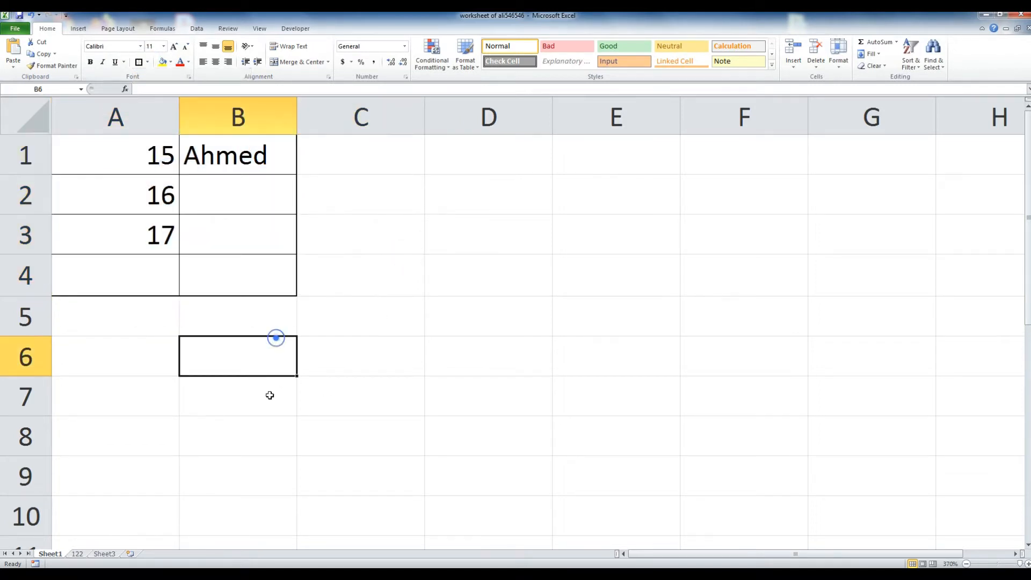
{"action": "left_click", "coordinate": [115, 115]}
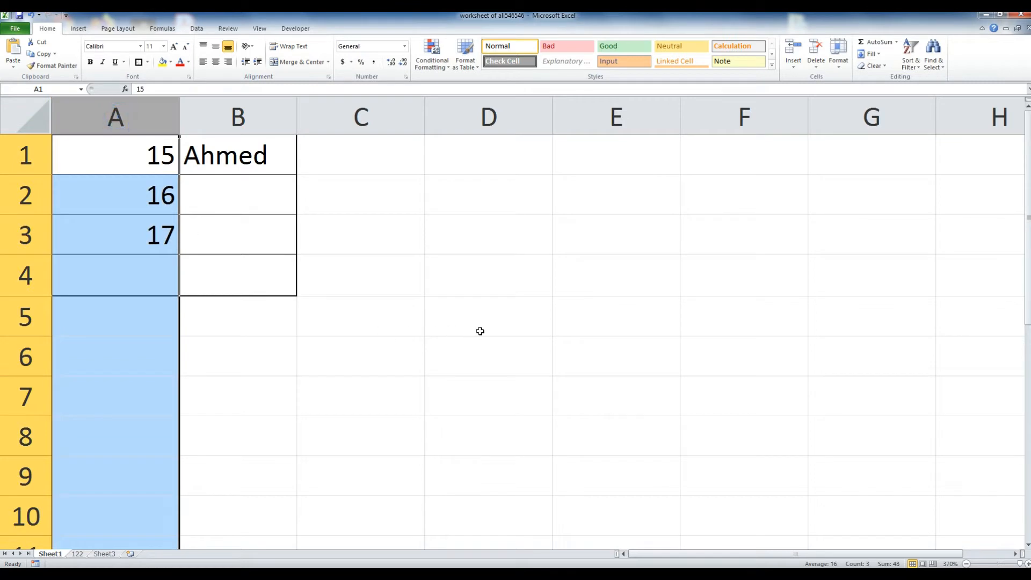
{"action": "left_click", "coordinate": [266, 219]}
{"action": "left_click", "coordinate": [404, 329]}
- Try left and right alignment on the name in cell B1 and settle on centred horizontal alignment
{"action": "left_click", "coordinate": [246, 200]}
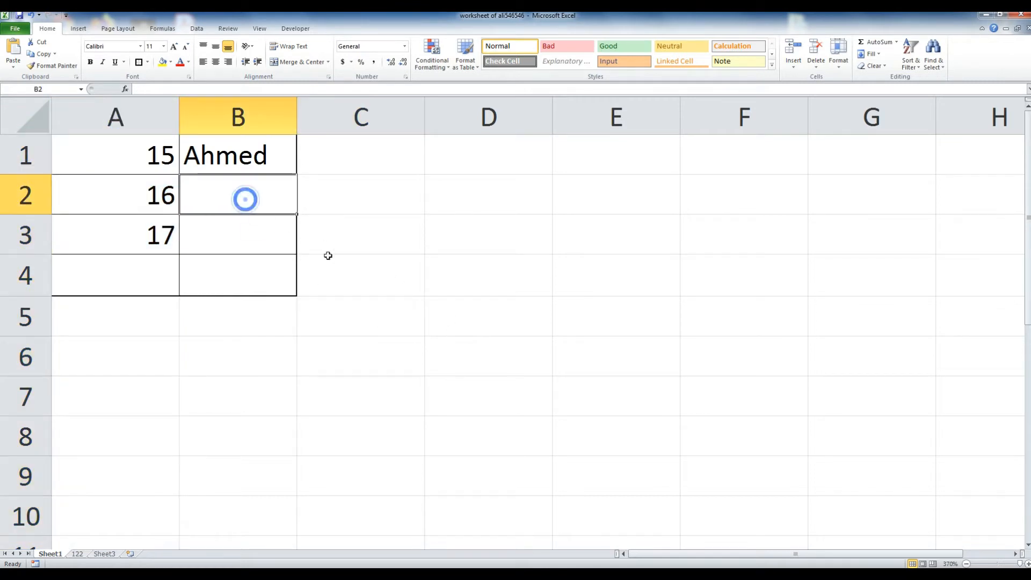
{"action": "key", "text": "Up"}
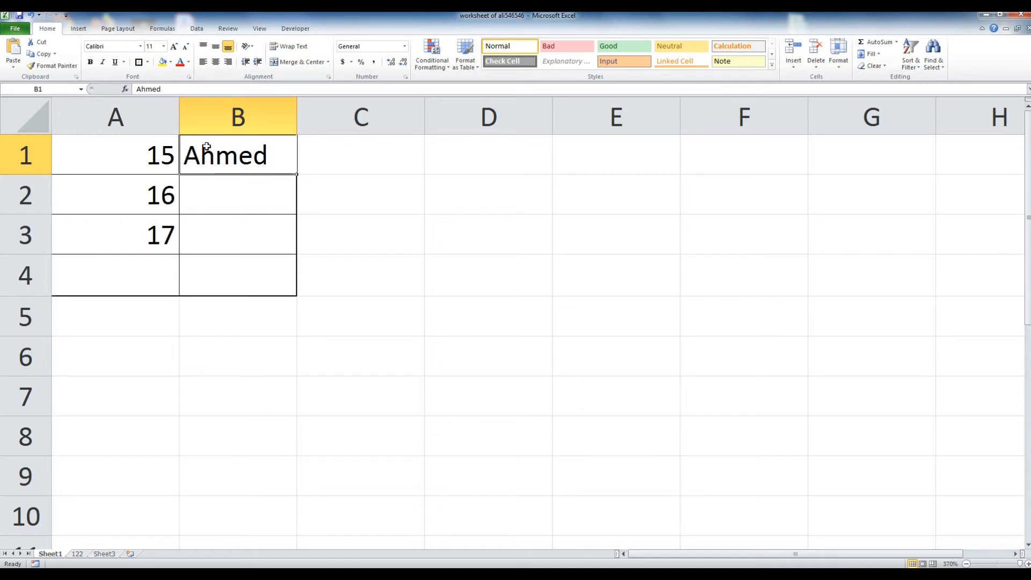
{"action": "left_click", "coordinate": [203, 63]}
{"action": "left_click", "coordinate": [229, 62]}
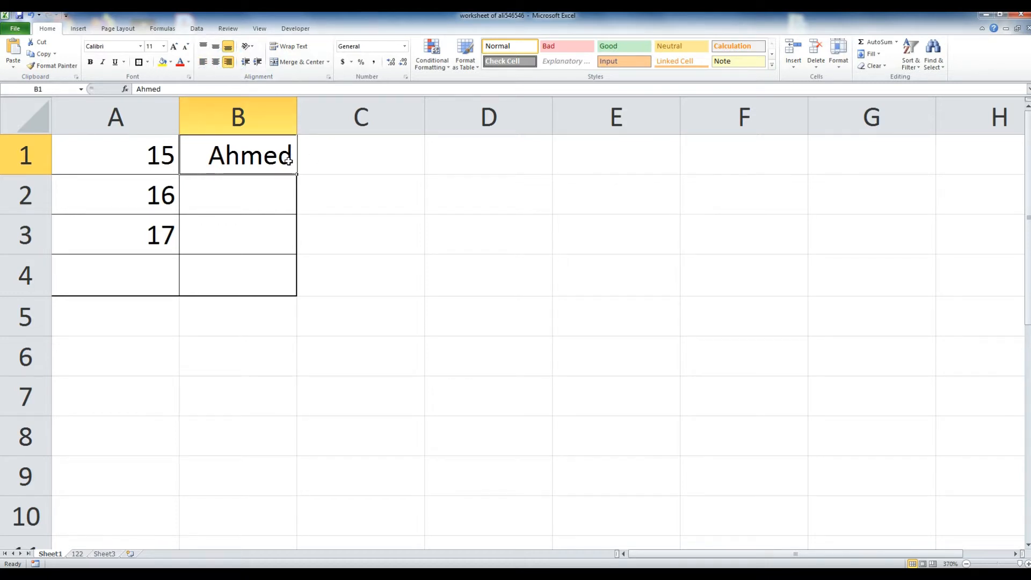
{"action": "left_click", "coordinate": [212, 63]}
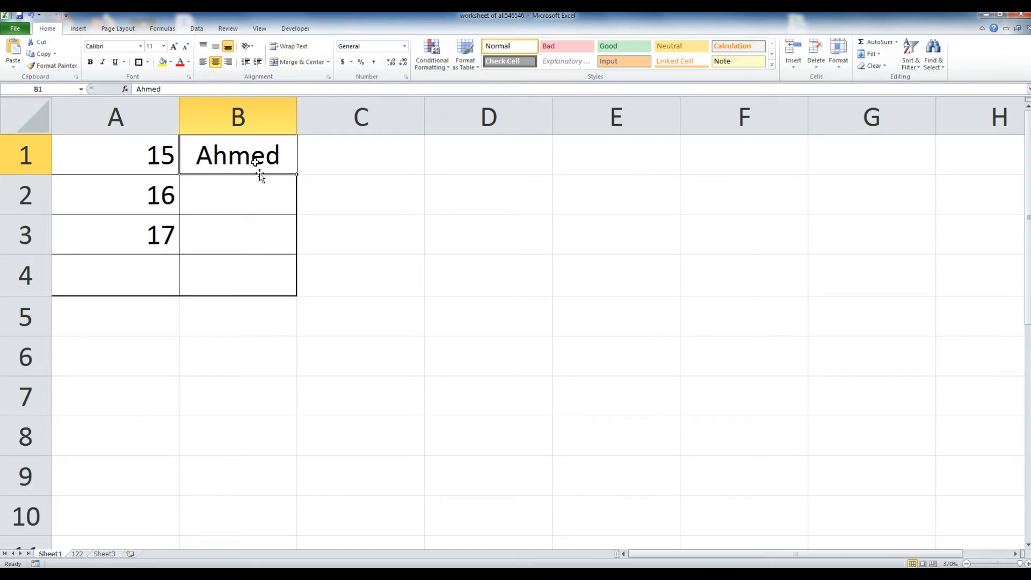
- Try top and bottom vertical alignment on cell B1 and settle on Middle Align
{"action": "left_click", "coordinate": [208, 49]}
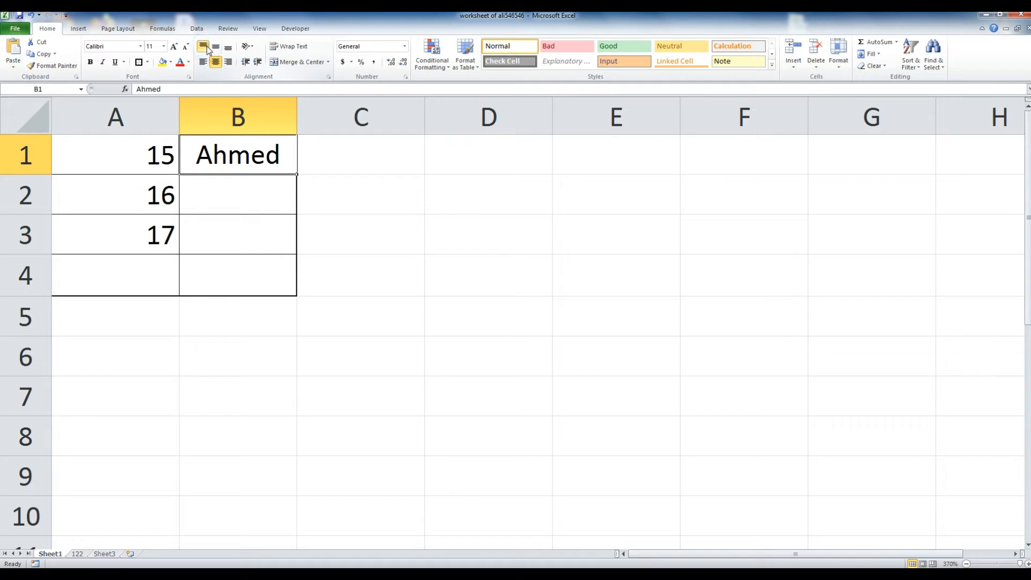
{"action": "left_click", "coordinate": [229, 47]}
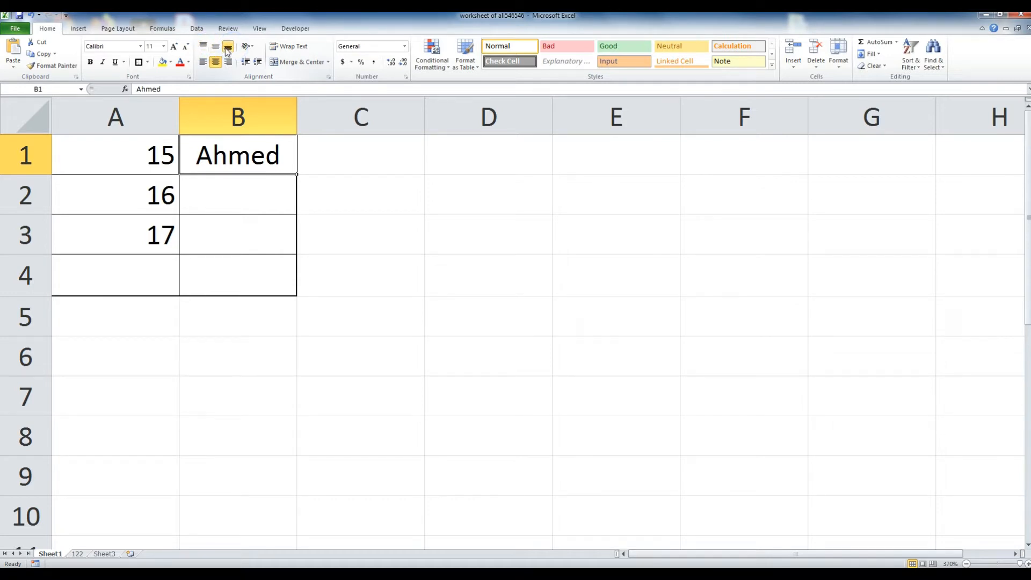
{"action": "left_click", "coordinate": [217, 47]}
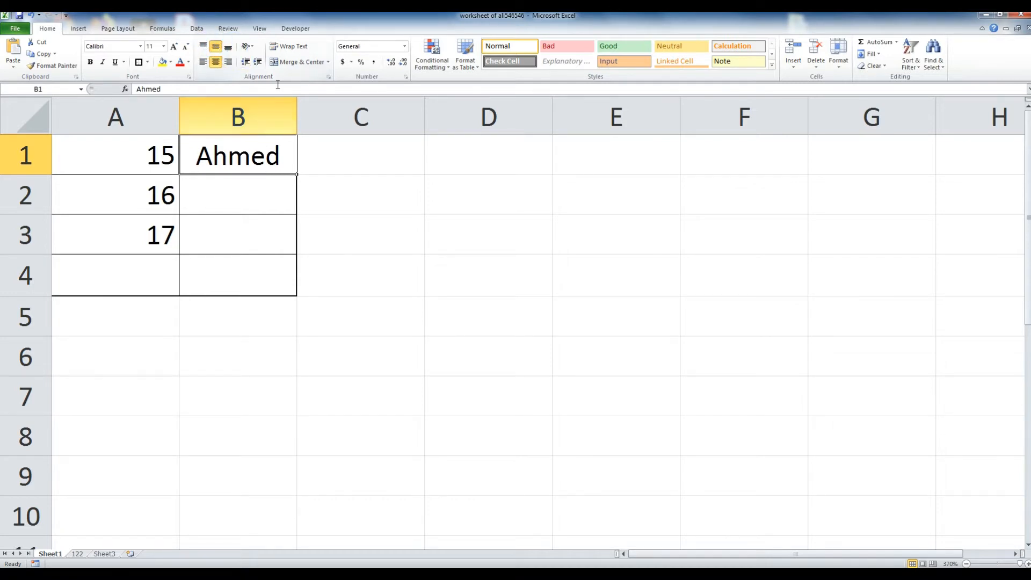
{"action": "left_click", "coordinate": [274, 183]}
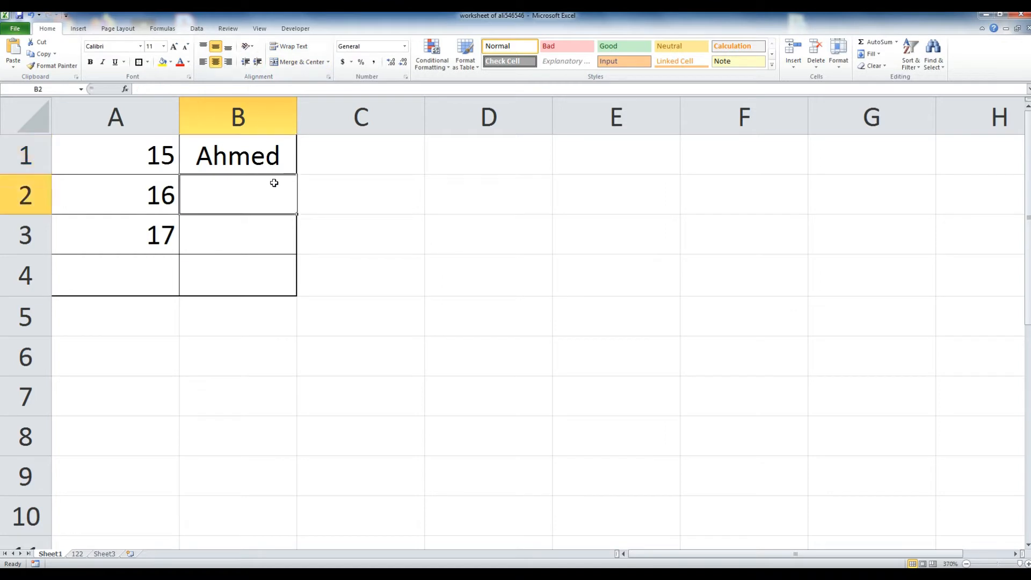
- Try a light red font colour on cell B1 and return it to Automatic
{"action": "left_click", "coordinate": [269, 154]}
{"action": "left_click", "coordinate": [188, 63]}
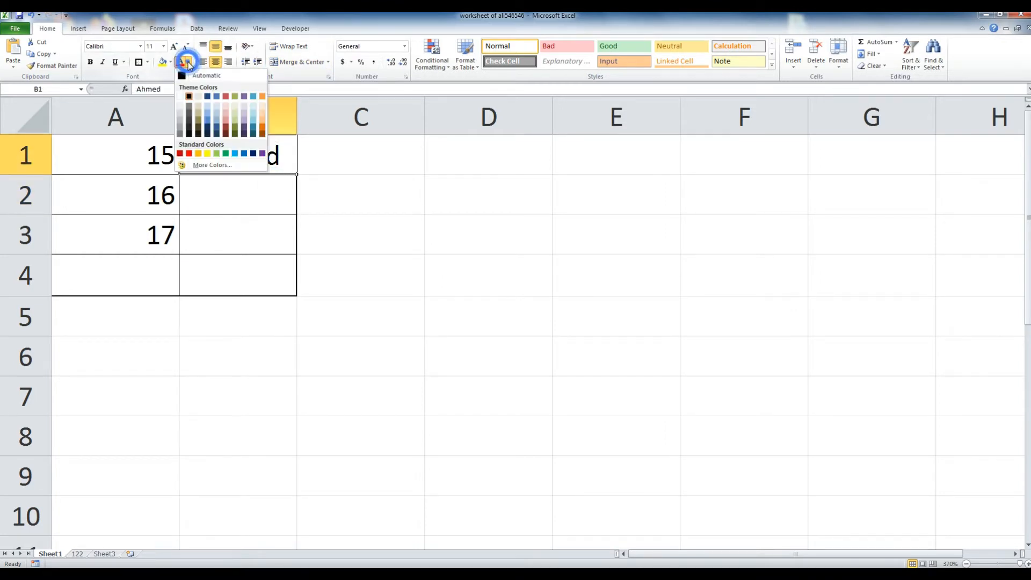
{"action": "left_click", "coordinate": [227, 114]}
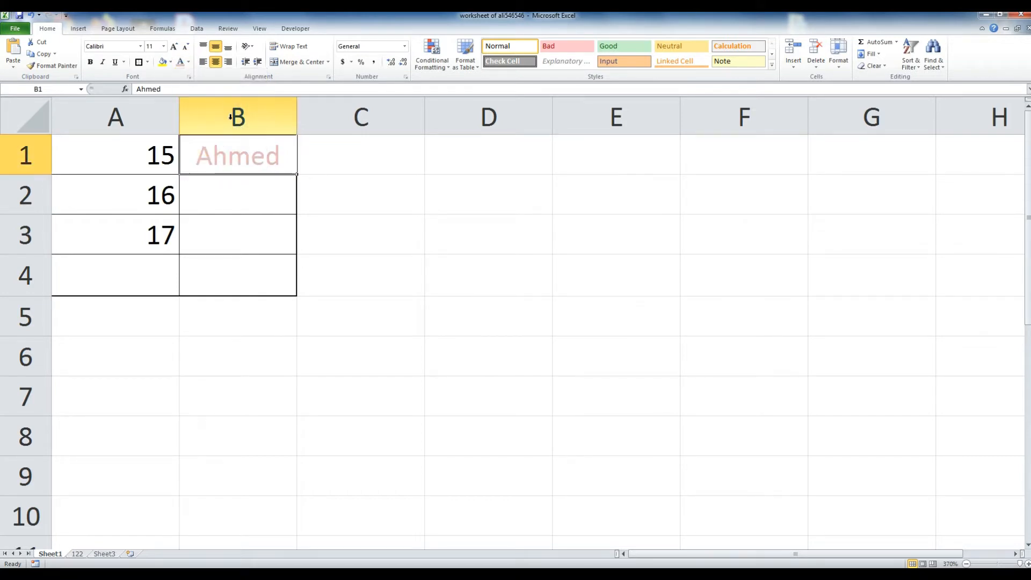
{"action": "left_click", "coordinate": [189, 62]}
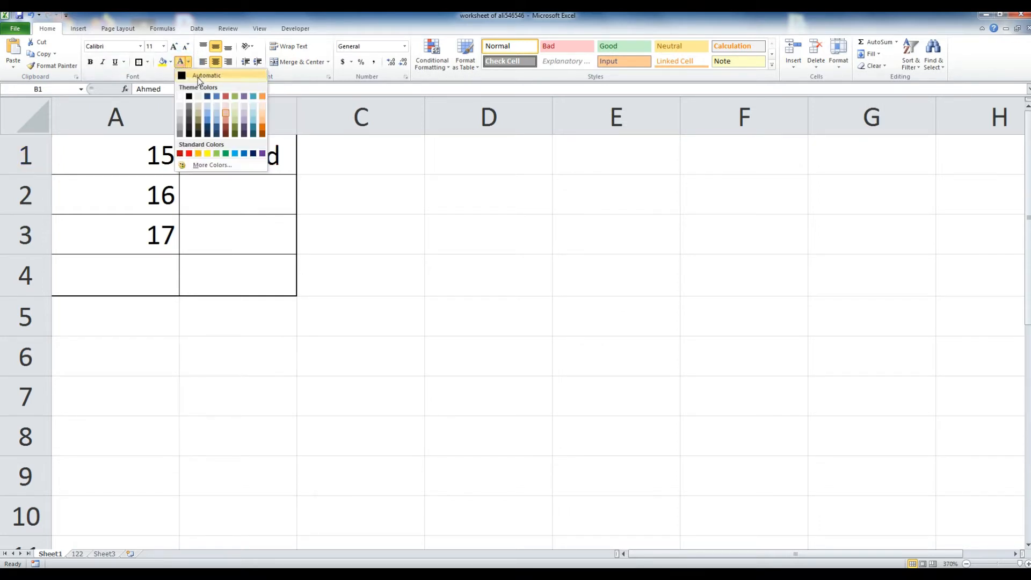
{"action": "left_click", "coordinate": [198, 75]}
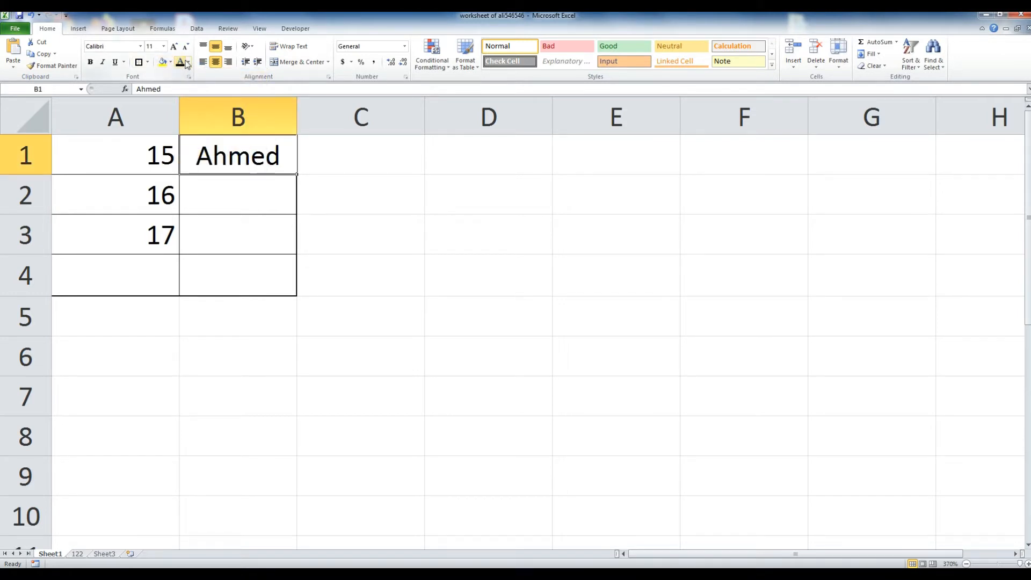
- Format cell B1 with a white font, a black fill and bold text
{"action": "left_click", "coordinate": [188, 62]}
{"action": "left_click", "coordinate": [180, 98]}
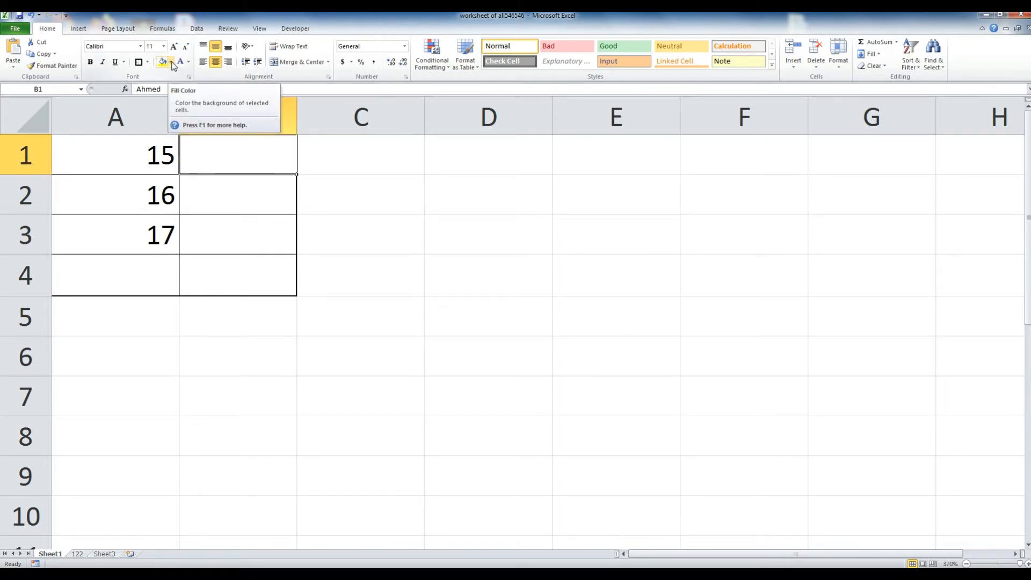
{"action": "left_click", "coordinate": [172, 63]}
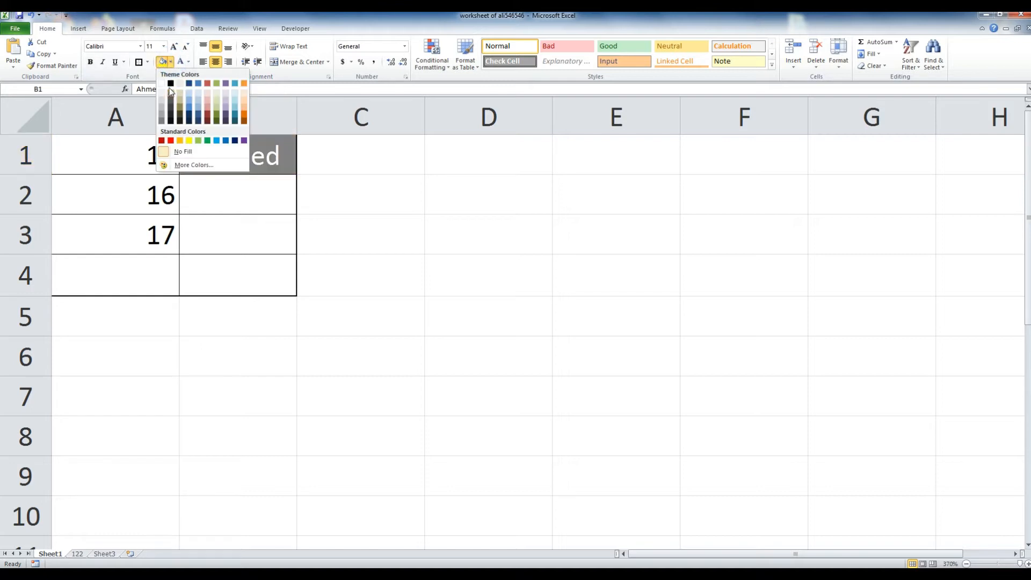
{"action": "left_click", "coordinate": [171, 84]}
{"action": "left_click", "coordinate": [278, 184]}
{"action": "left_click", "coordinate": [277, 157]}
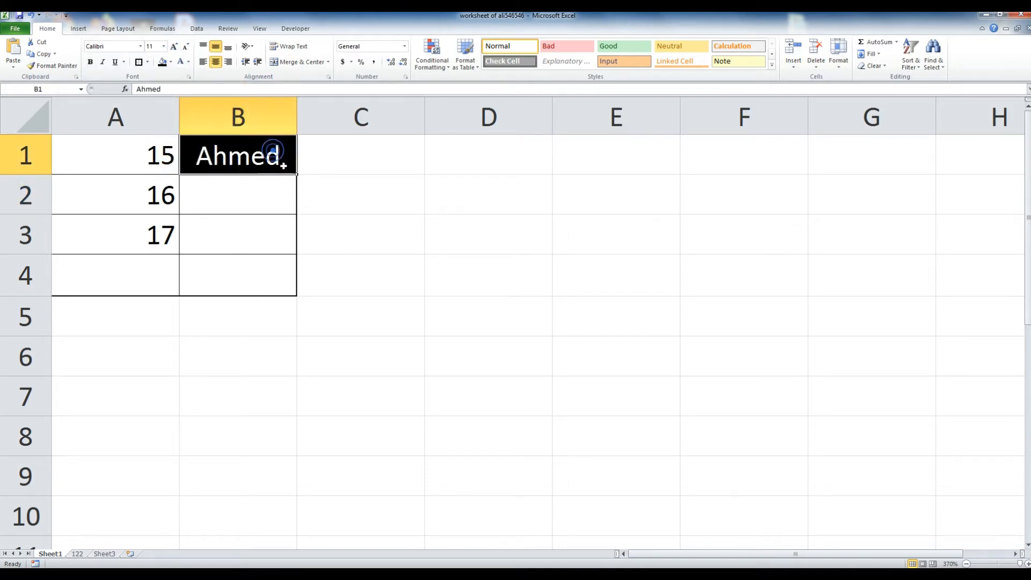
{"action": "left_click", "coordinate": [90, 62]}
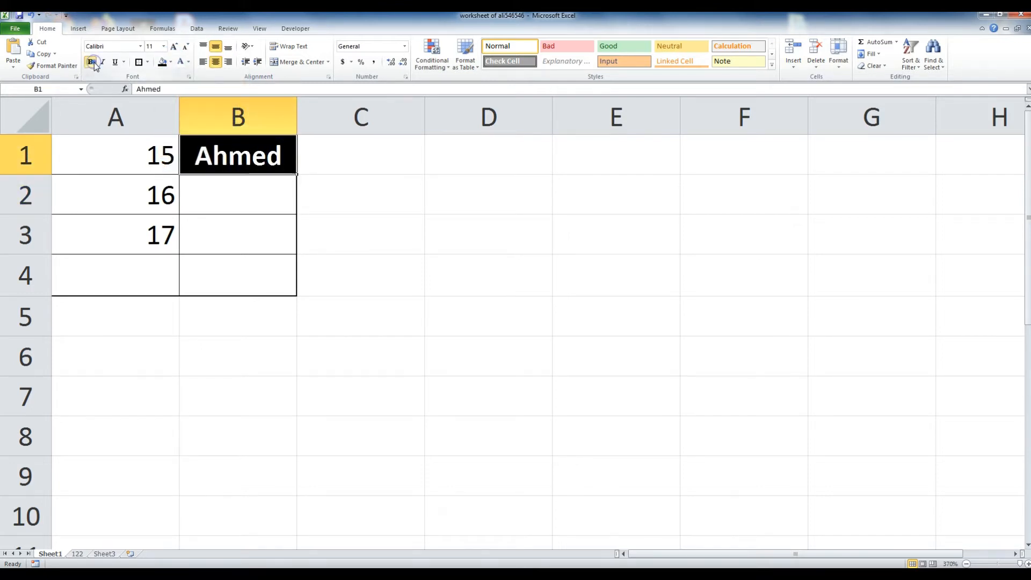
{"action": "left_click", "coordinate": [267, 199]}
- Enlarge the font in cell B1 to 22 and auto-fit column B to its content
{"action": "left_click", "coordinate": [271, 167]}
{"action": "left_click", "coordinate": [174, 48]}
{"action": "left_click", "coordinate": [174, 48]}
{"action": "left_click", "coordinate": [173, 48]}
{"action": "left_click", "coordinate": [174, 47]}
{"action": "left_click", "coordinate": [174, 48]}
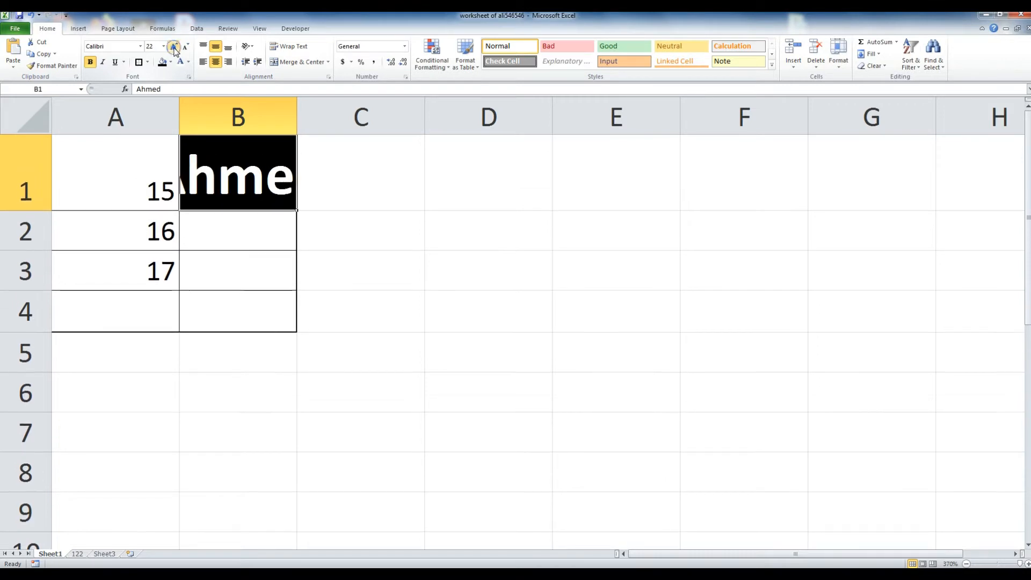
{"action": "left_click", "coordinate": [173, 47]}
{"action": "double_click", "coordinate": [297, 114]}
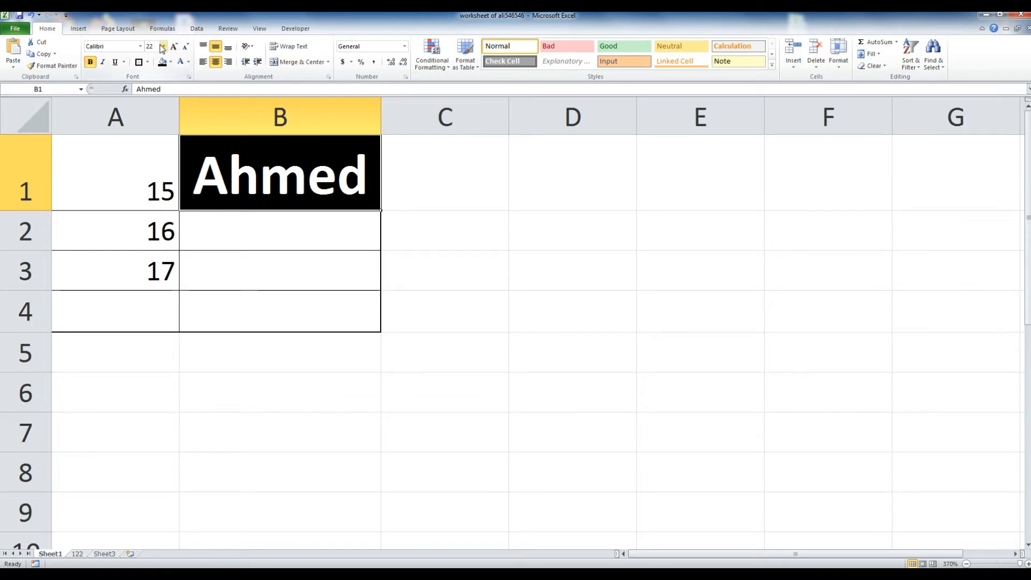
- Change the font of cell B1 to AachenDEEMed
{"action": "left_click", "coordinate": [141, 47]}
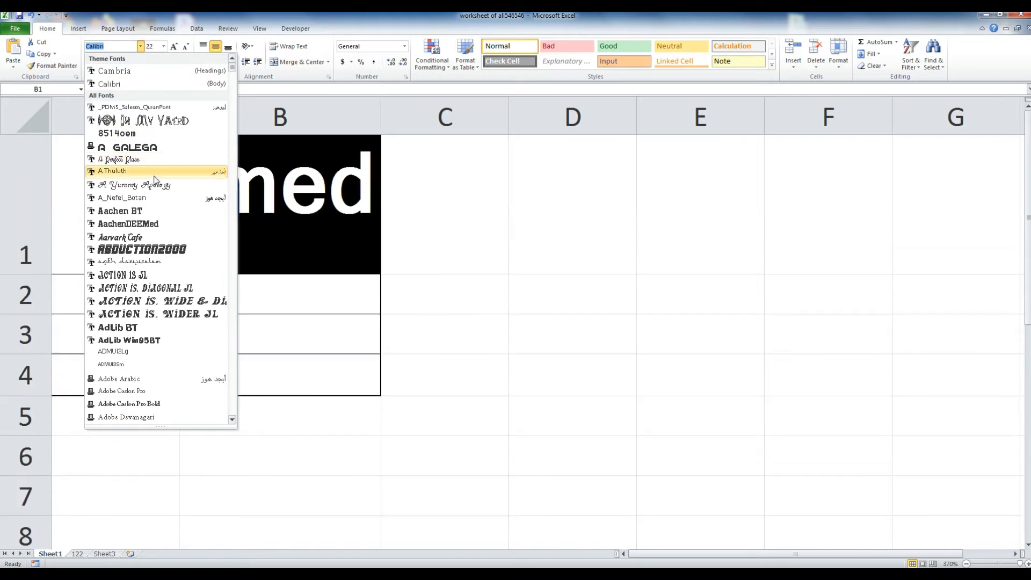
{"action": "left_click", "coordinate": [143, 224]}
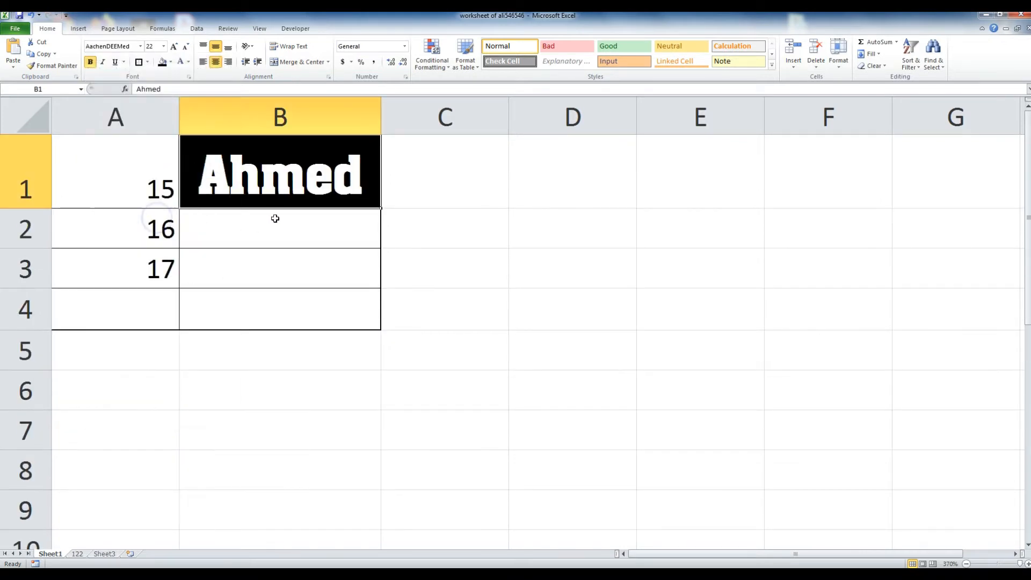
{"action": "left_click", "coordinate": [357, 232]}
- Reduce the font size in cell B1 to 9 and auto-fit column B to the smaller text
{"action": "left_click", "coordinate": [315, 190]}
{"action": "left_click", "coordinate": [186, 46]}
{"action": "left_click", "coordinate": [186, 47]}
{"action": "left_click", "coordinate": [186, 47]}
{"action": "left_click", "coordinate": [186, 47]}
{"action": "left_click", "coordinate": [186, 47]}
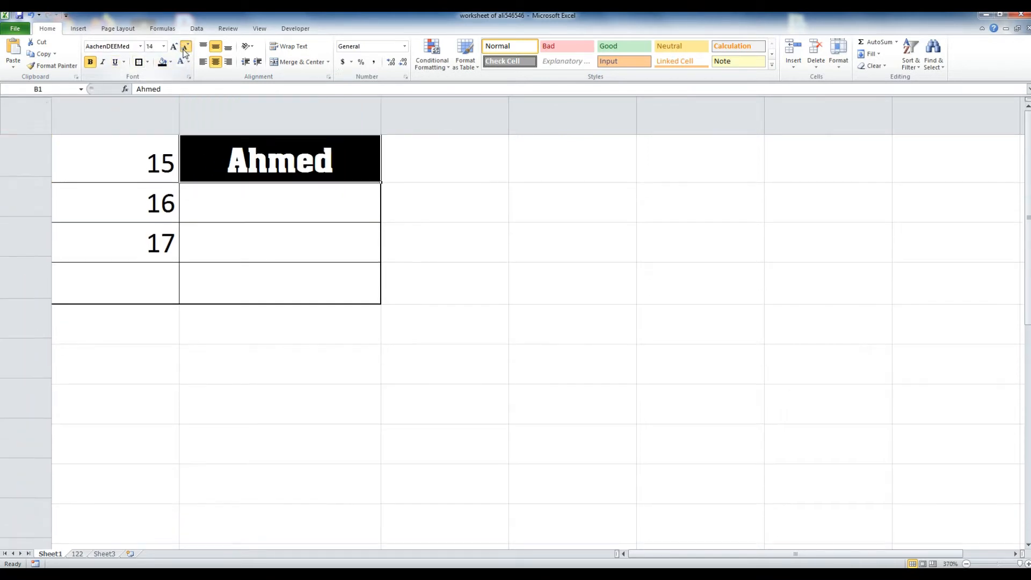
{"action": "left_click", "coordinate": [186, 47]}
{"action": "left_click", "coordinate": [186, 47]}
{"action": "left_click", "coordinate": [184, 48]}
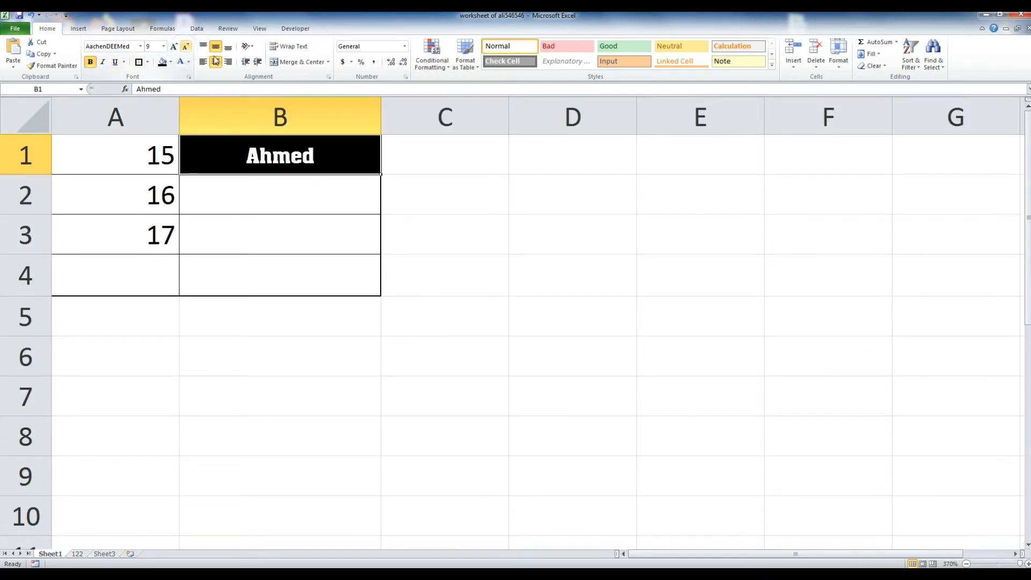
{"action": "double_click", "coordinate": [379, 109]}
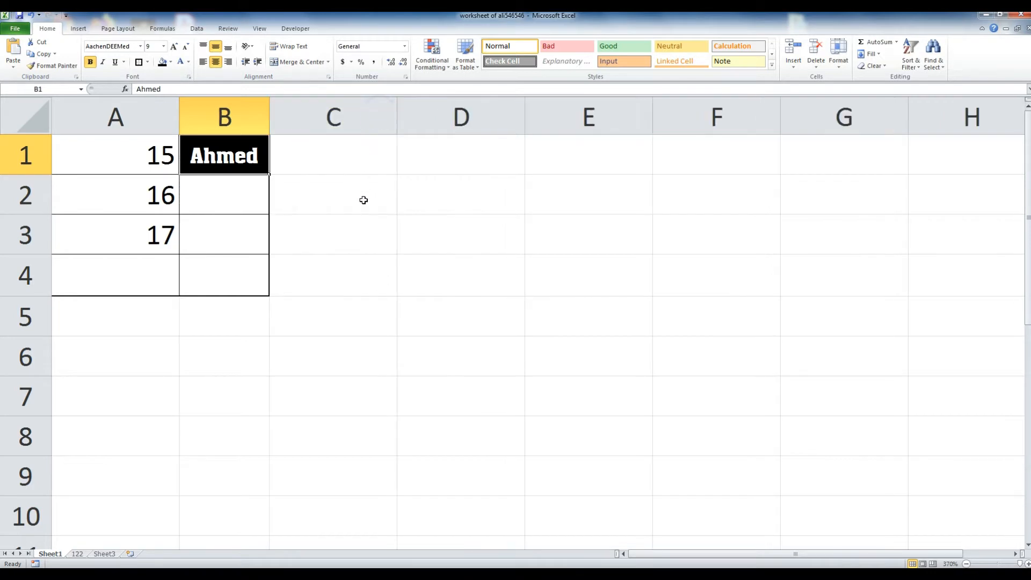
- Dismiss the Windows colour scheme prompt without choosing an option and return to the worksheet cells
{"action": "left_click", "coordinate": [251, 194]}
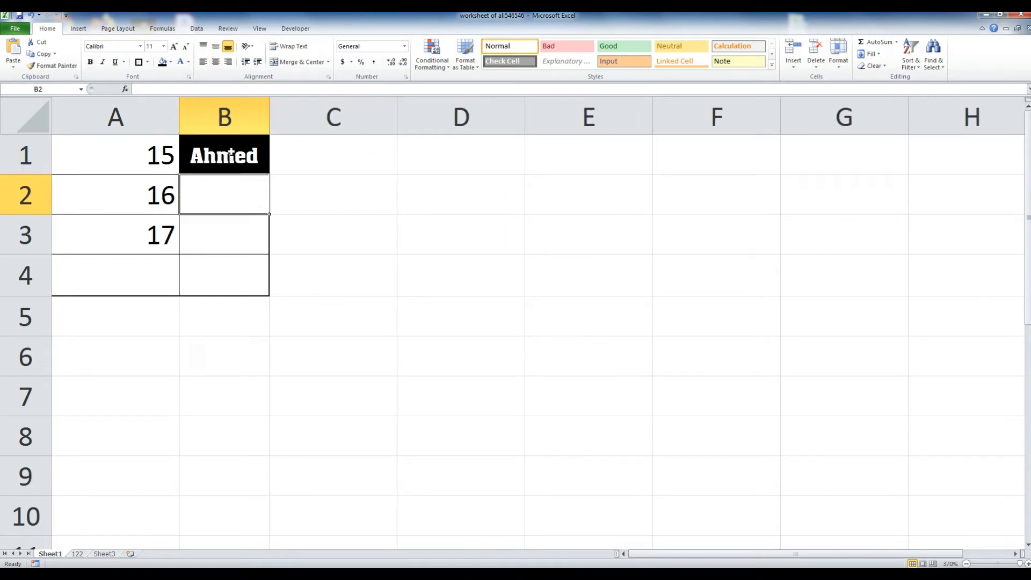
{"action": "left_click", "coordinate": [250, 174]}
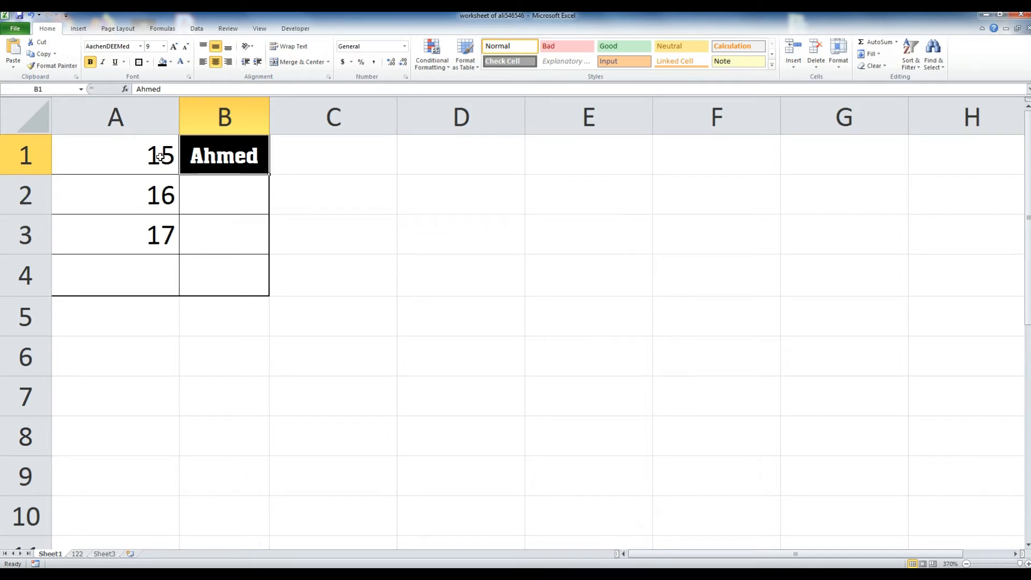
{"action": "left_click_drag", "start_coordinate": [161, 155], "coordinate": [161, 272]}
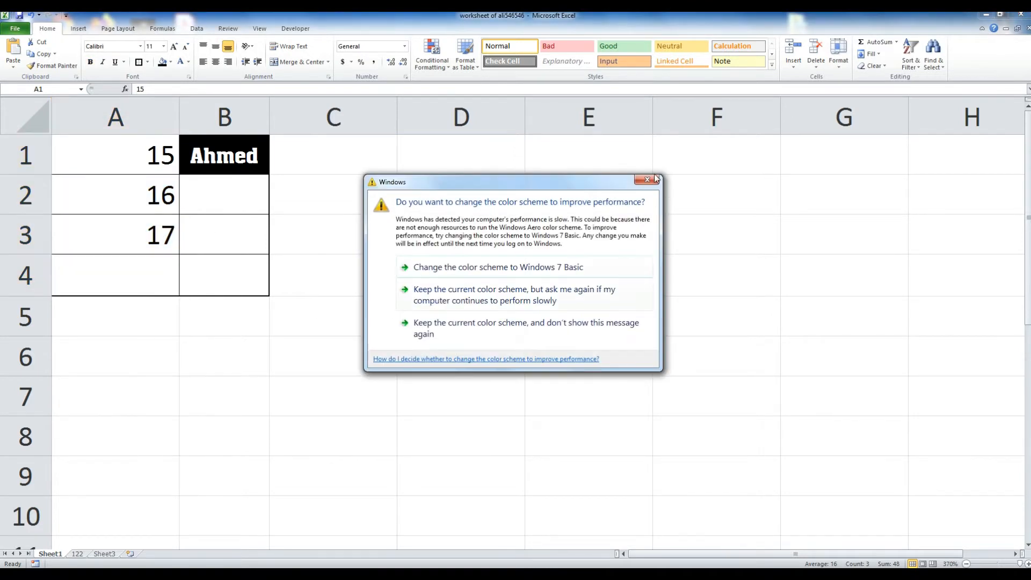
{"action": "left_click", "coordinate": [653, 185]}
{"action": "left_click", "coordinate": [204, 242]}
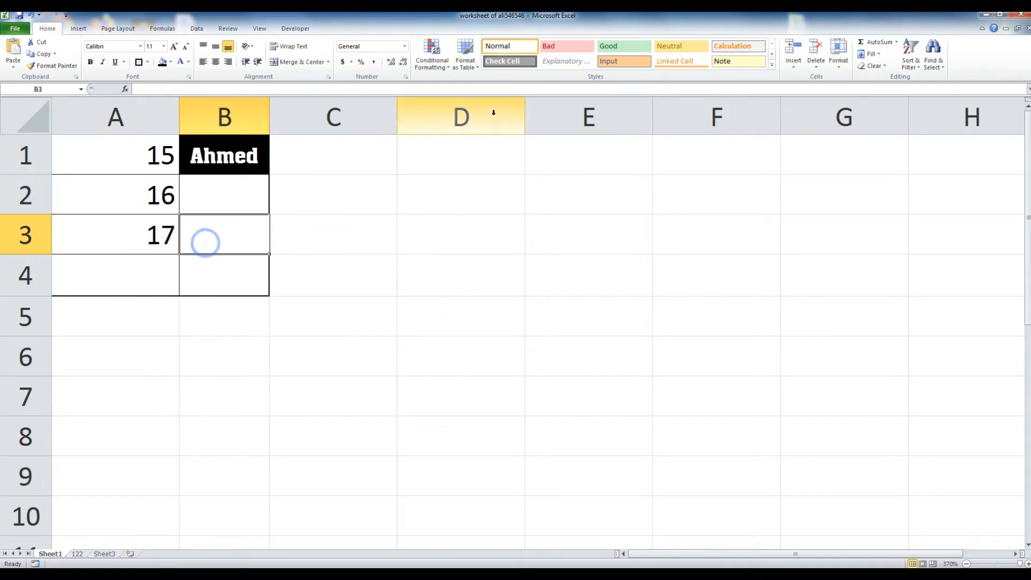
{"action": "left_click", "coordinate": [215, 179]}
- Delete the contents of the range A1:B4 while keeping its formatting
{"action": "left_click_drag", "start_coordinate": [150, 158], "coordinate": [220, 280]}
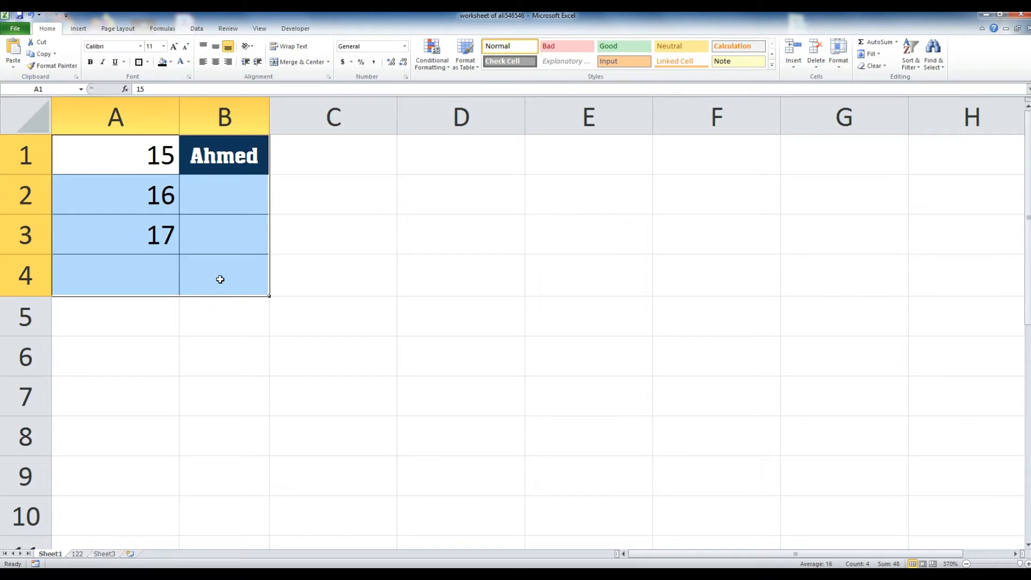
{"action": "key", "text": "Delete"}
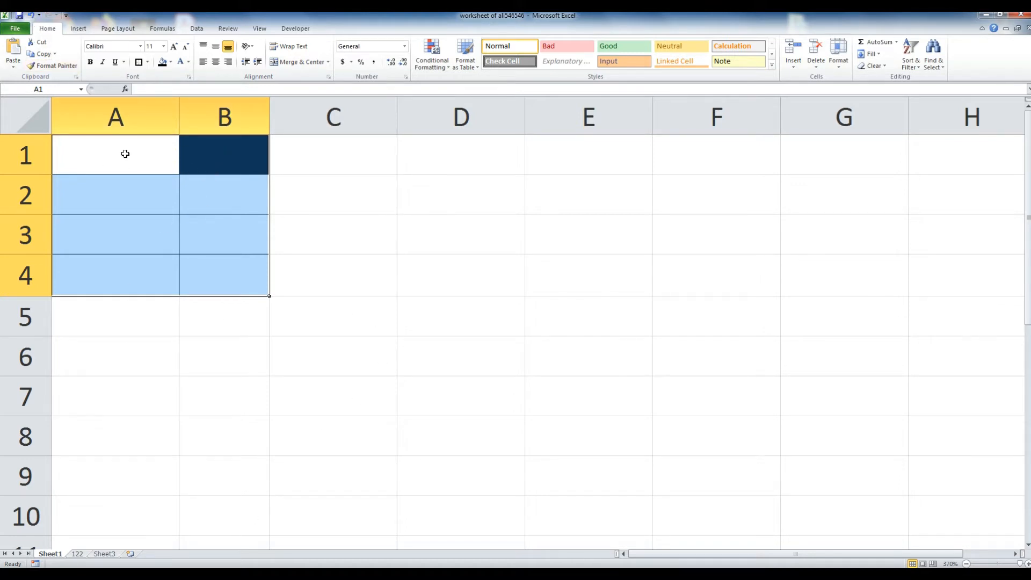
{"action": "left_click", "coordinate": [442, 312]}
{"action": "left_click_drag", "start_coordinate": [132, 146], "coordinate": [264, 271]}
{"action": "left_click", "coordinate": [315, 353]}
{"action": "left_click_drag", "start_coordinate": [156, 161], "coordinate": [241, 285]}
{"action": "left_click", "coordinate": [346, 326]}
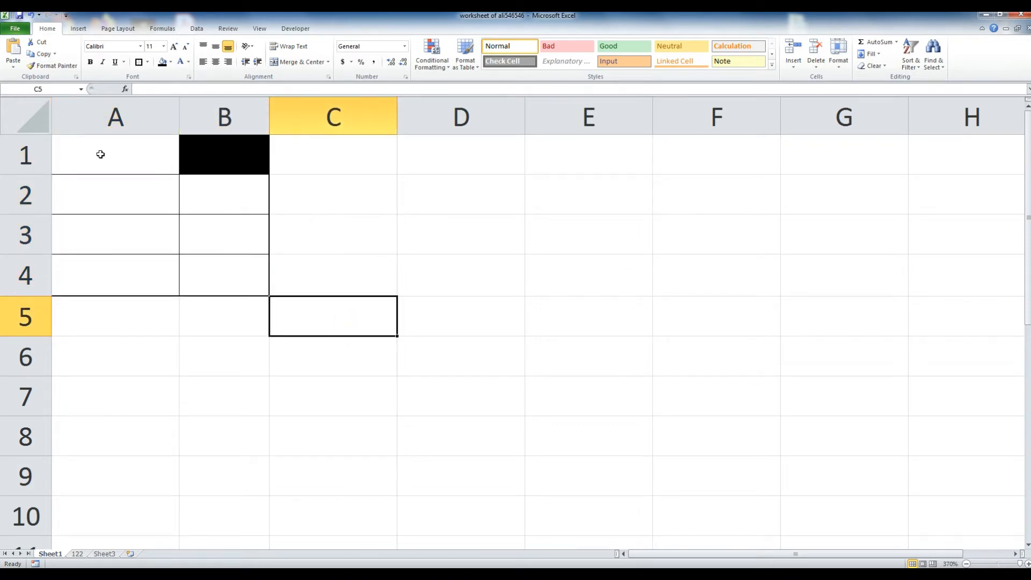
- Remove all remaining borders and fill from the range A1:C5 with Clear All, and deselect it
{"action": "left_click_drag", "start_coordinate": [101, 155], "coordinate": [279, 309]}
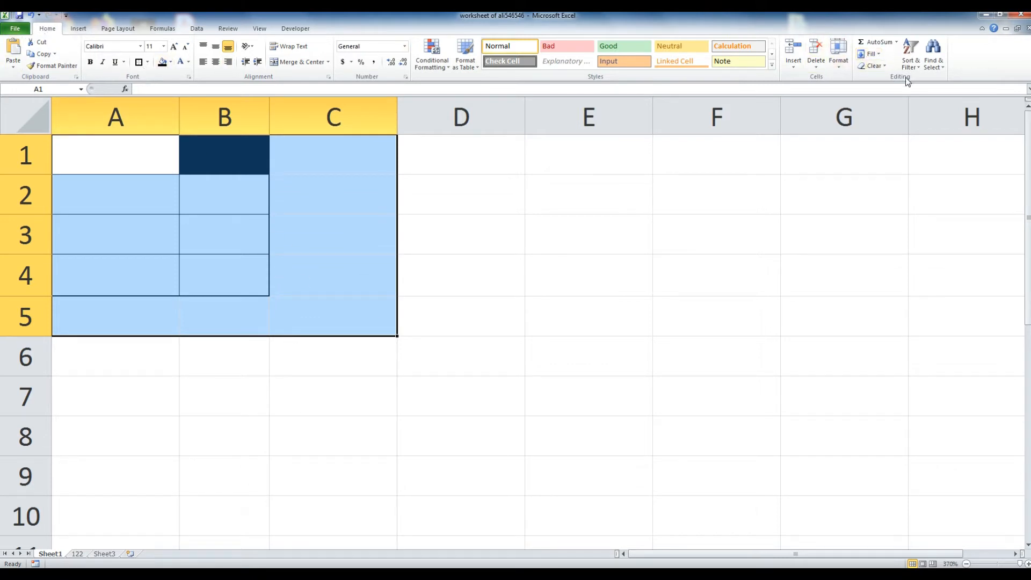
{"action": "left_click", "coordinate": [885, 66]}
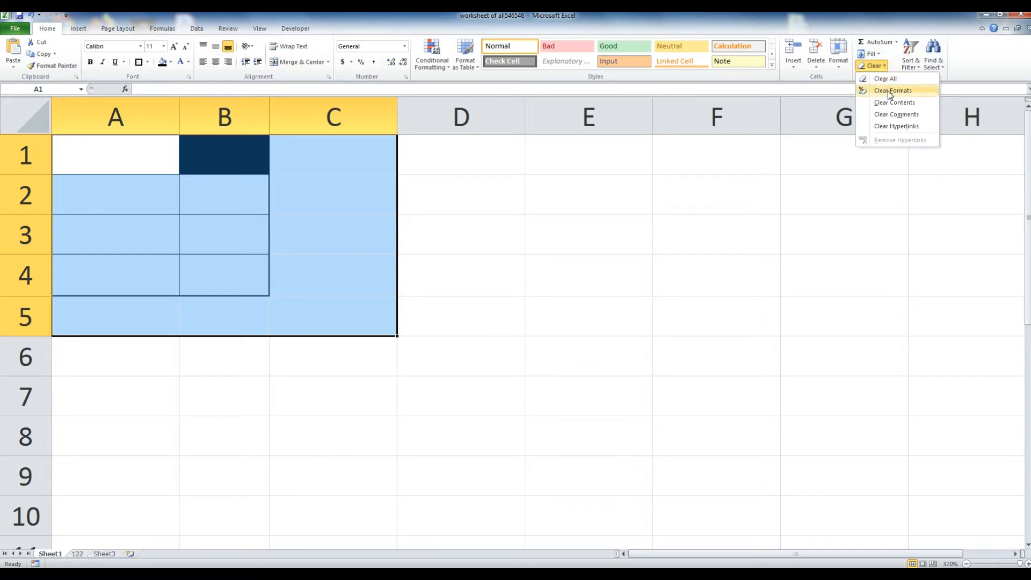
{"action": "left_click", "coordinate": [891, 79]}
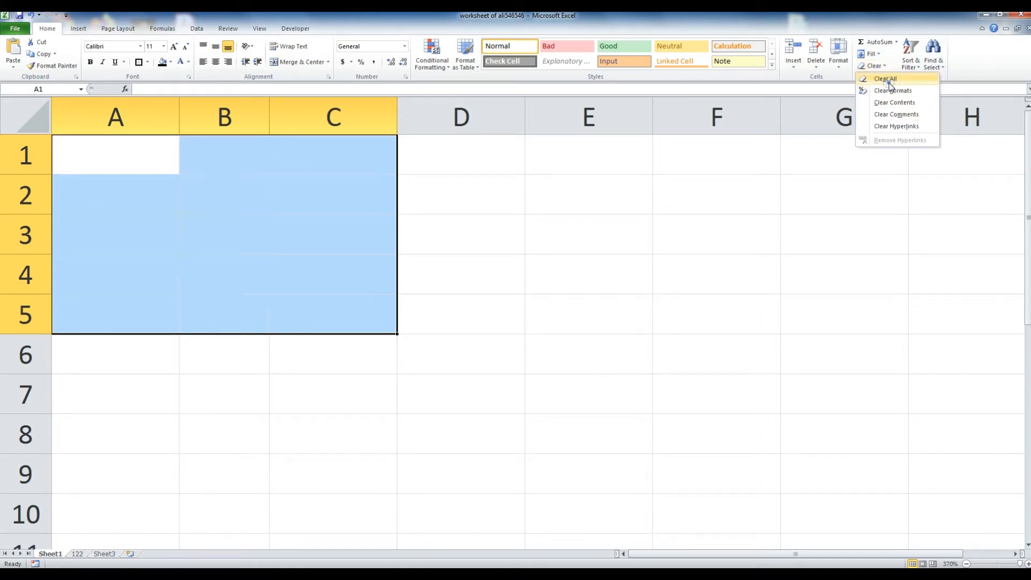
{"action": "left_click", "coordinate": [594, 251]}
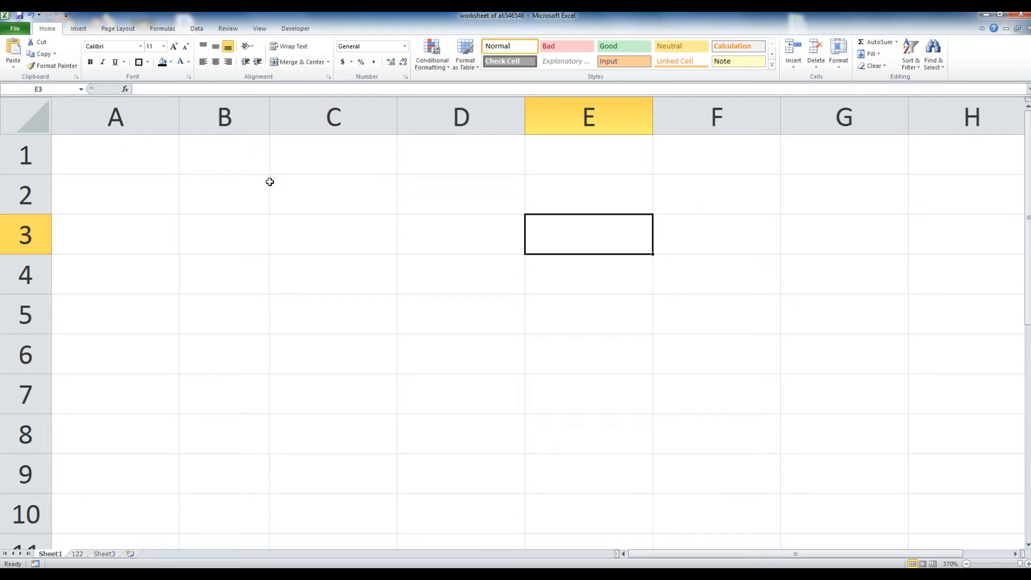
- Widen column B slightly and demonstrate selecting entire columns A and B
{"action": "left_click_drag", "start_coordinate": [269, 117], "coordinate": [289, 115]}
{"action": "left_click", "coordinate": [265, 118]}
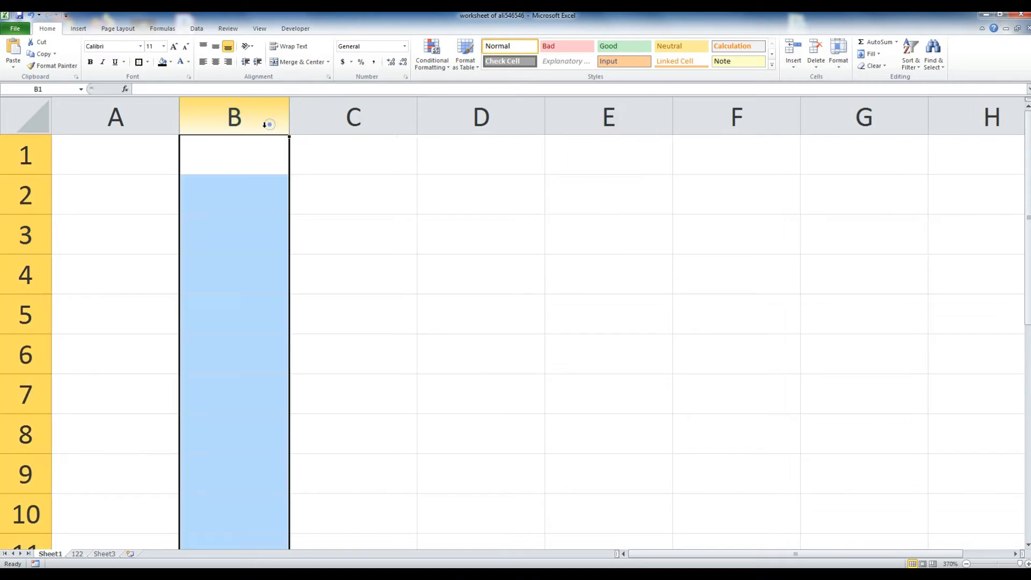
{"action": "left_click", "coordinate": [104, 103]}
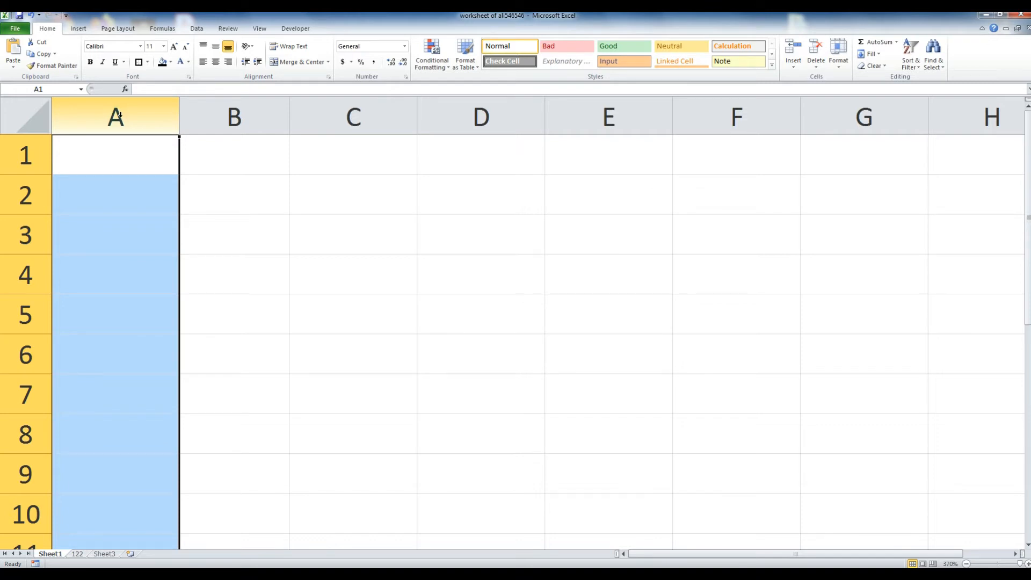
{"action": "left_click", "coordinate": [237, 110]}
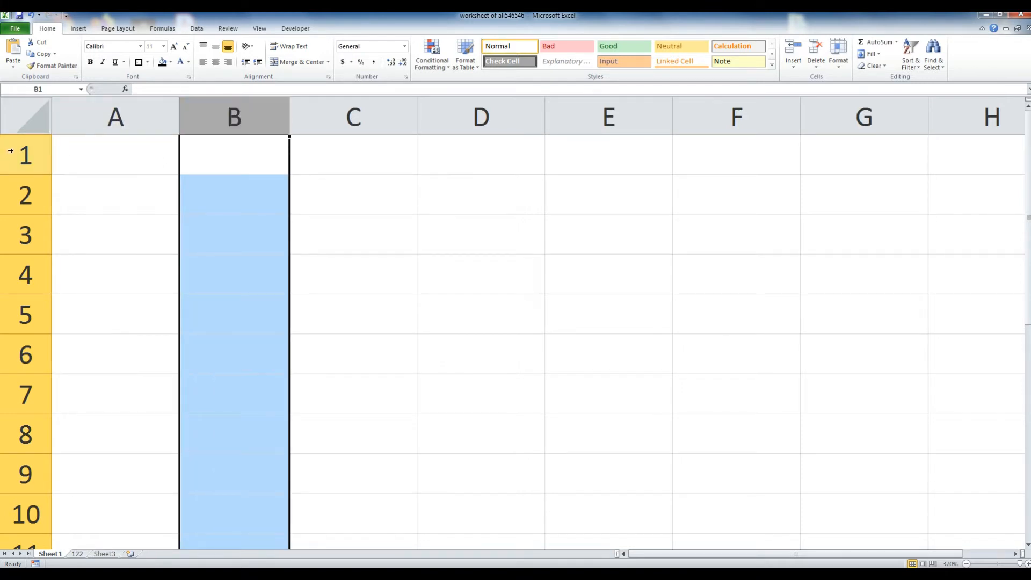
- Format the whole of row 1 as bold, centred, middle-aligned text at font size 14
{"action": "left_click", "coordinate": [11, 151]}
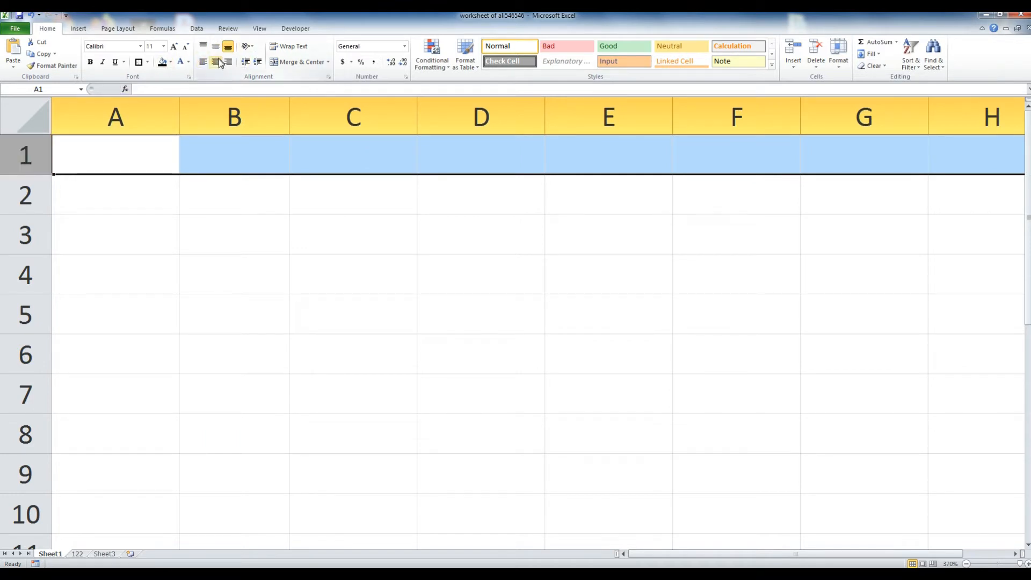
{"action": "left_click", "coordinate": [91, 63]}
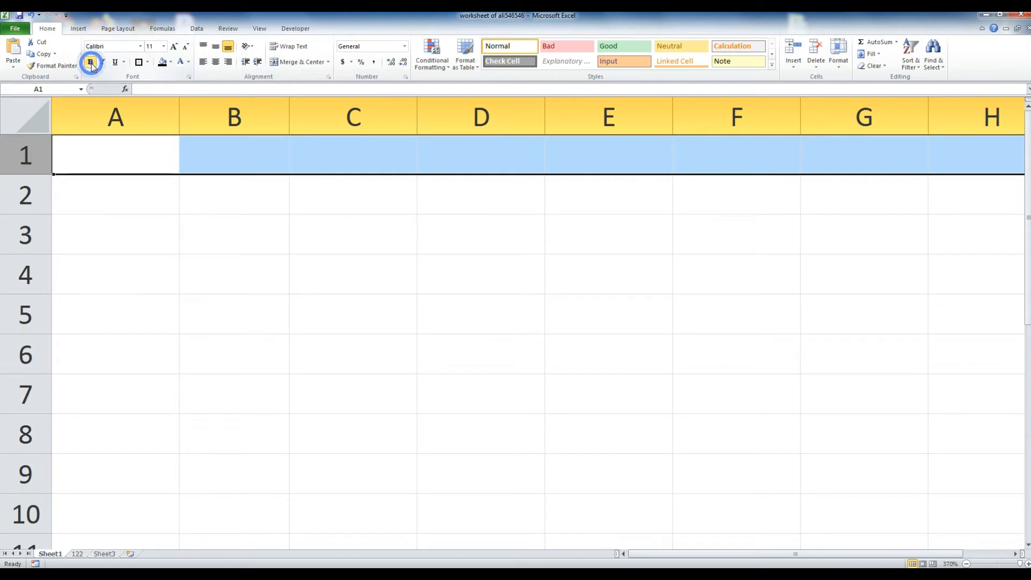
{"action": "left_click", "coordinate": [217, 62]}
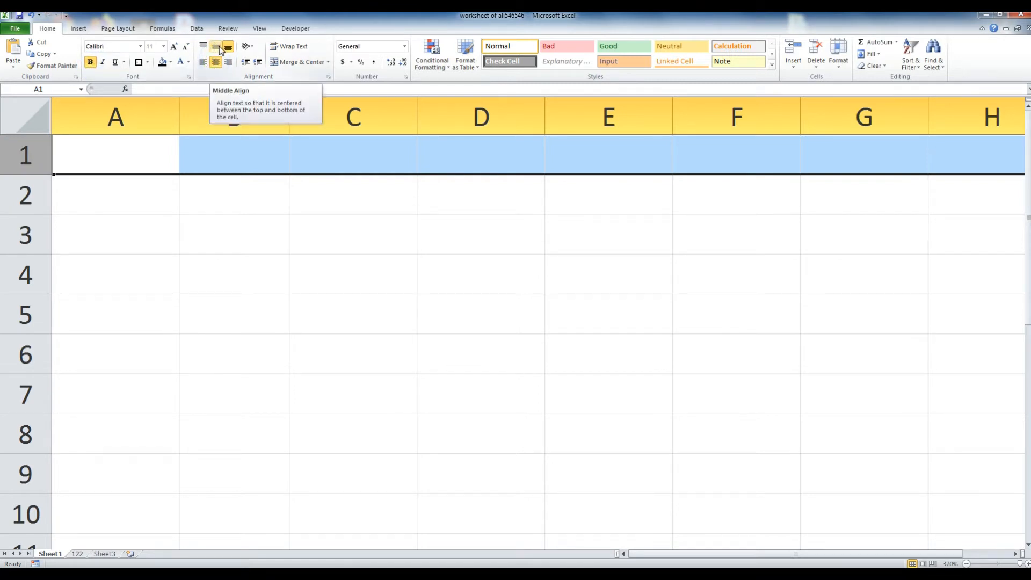
{"action": "left_click", "coordinate": [216, 47]}
{"action": "left_click", "coordinate": [174, 50]}
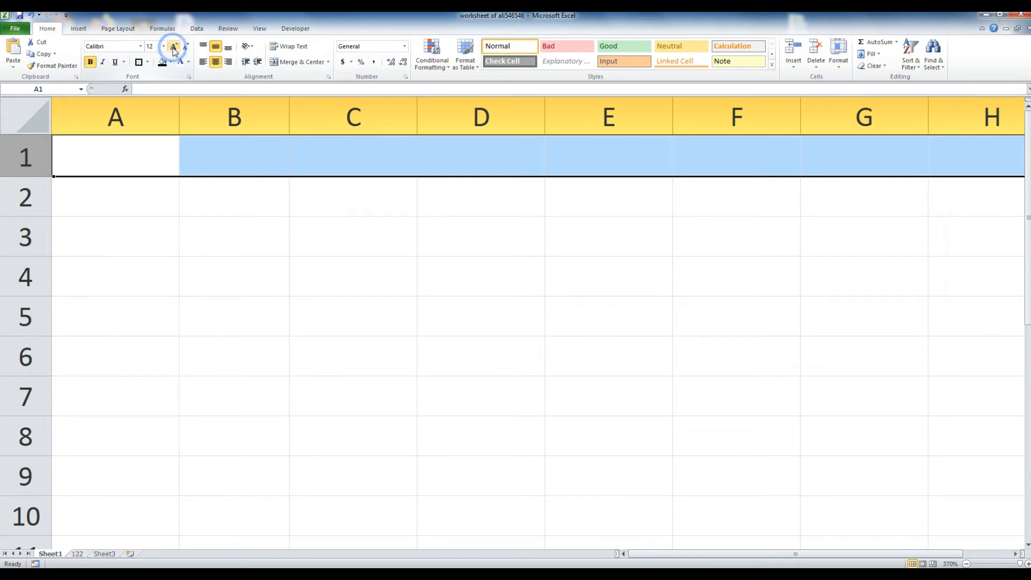
{"action": "left_click", "coordinate": [174, 50]}
- Enter the heading Products Name in cell B1 and fit column B's width to the text
{"action": "left_click", "coordinate": [153, 163]}
{"action": "left_click", "coordinate": [257, 164]}
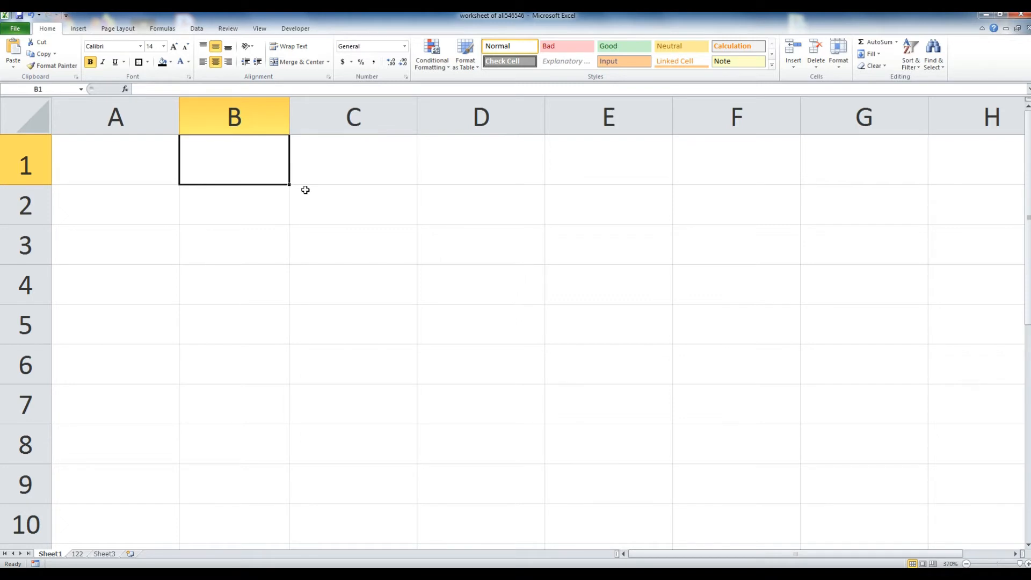
{"action": "type", "text": "P"}
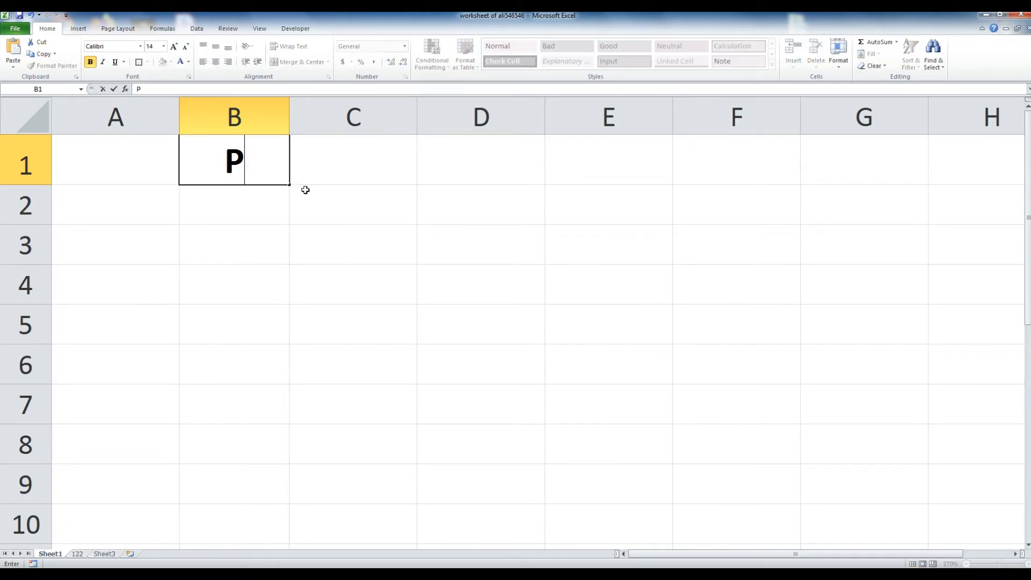
{"action": "type", "text": "roduc"}
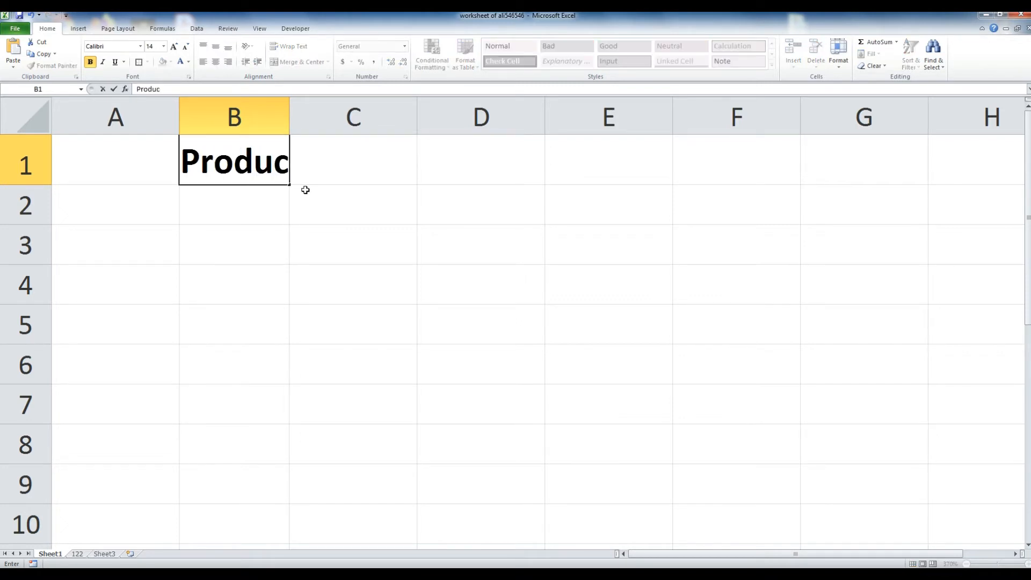
{"action": "type", "text": "ts Name"}
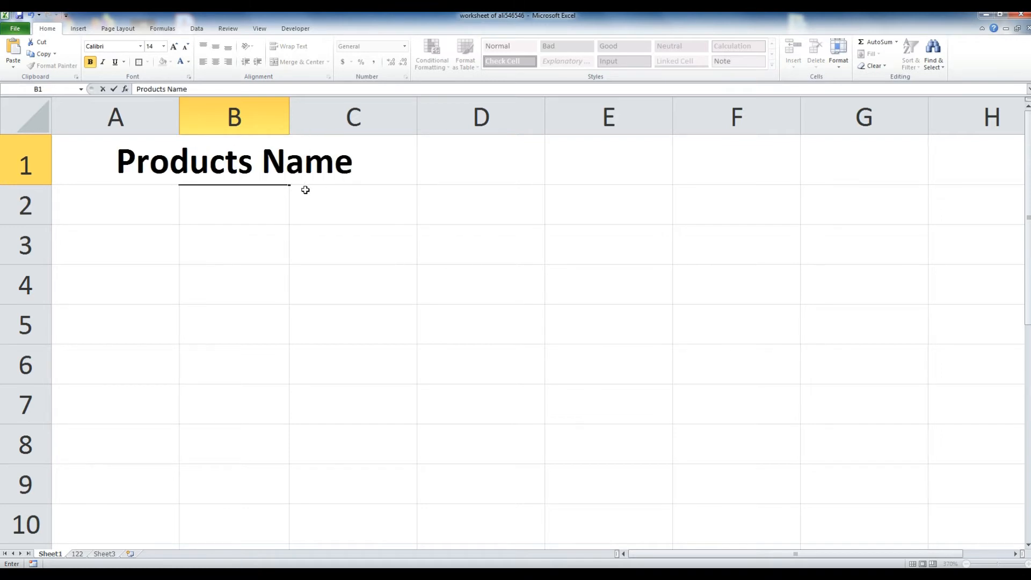
{"action": "key", "text": "Return"}
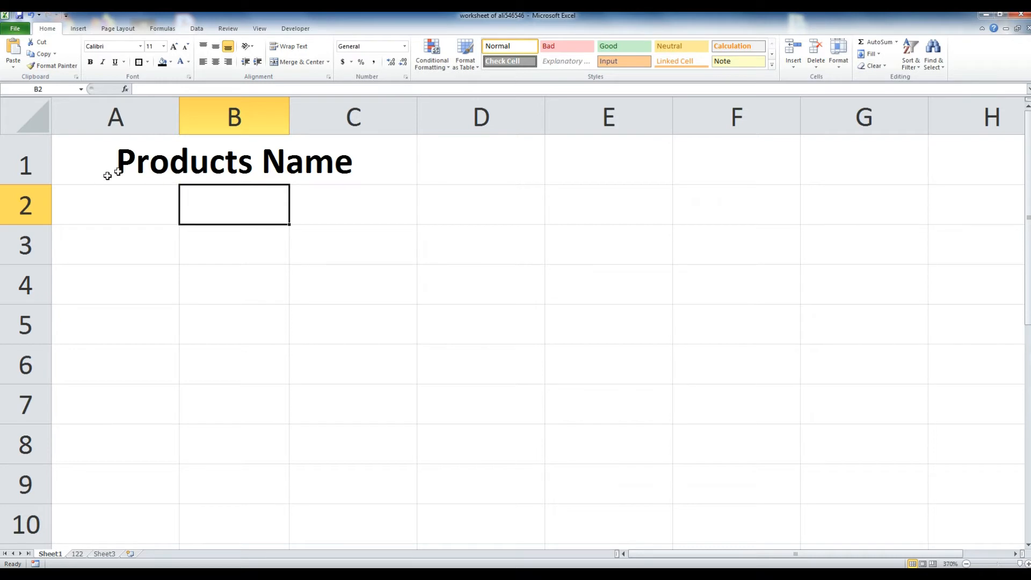
{"action": "double_click", "coordinate": [289, 118]}
{"action": "left_click", "coordinate": [368, 168]}
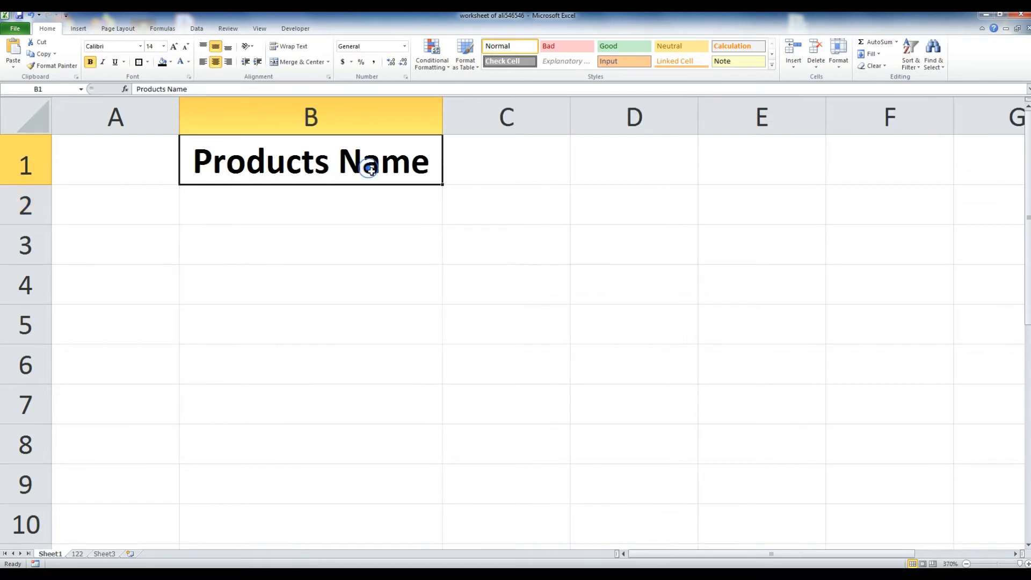
{"action": "left_click", "coordinate": [382, 209]}
{"action": "left_click", "coordinate": [382, 171]}
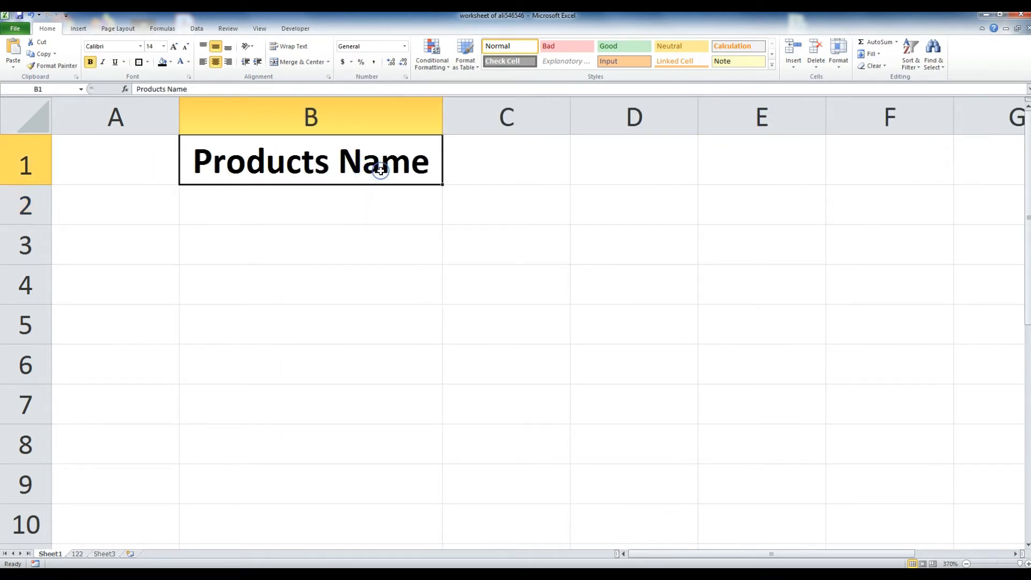
- Enter the headings Quty in cell C1 and Price in cell D1
{"action": "left_click", "coordinate": [501, 159]}
{"action": "type", "text": "Qu"}
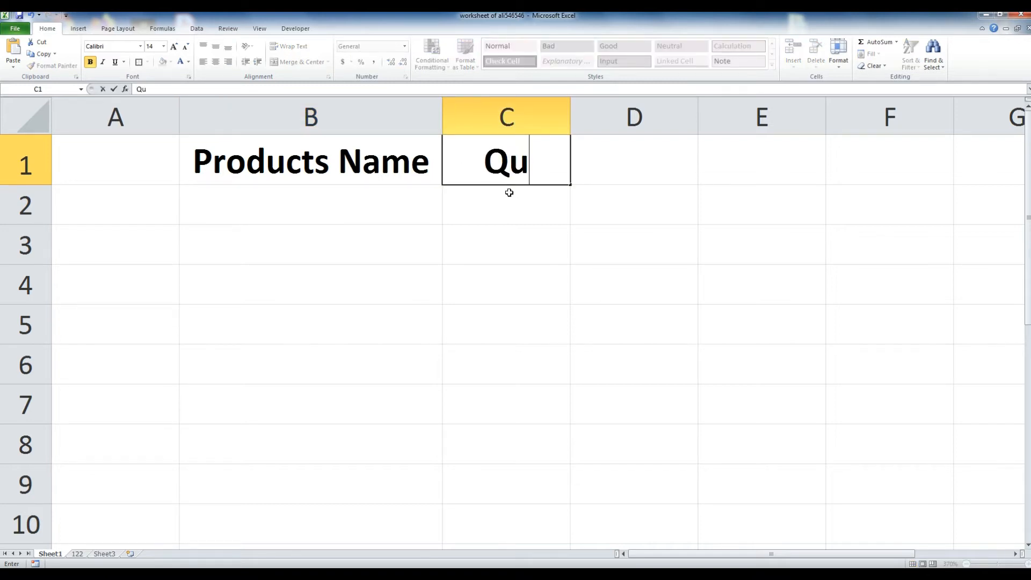
{"action": "type", "text": "enty"}
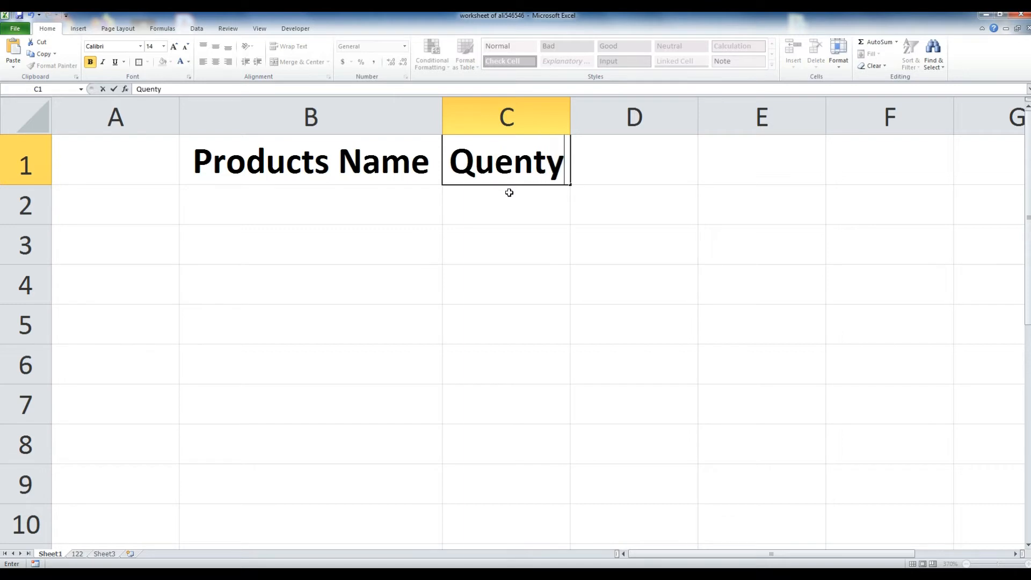
{"action": "key", "text": "BackSpace"}
{"action": "key", "text": "BackSpace"}
{"action": "key", "text": "BackSpace"}
{"action": "key", "text": "BackSpace"}
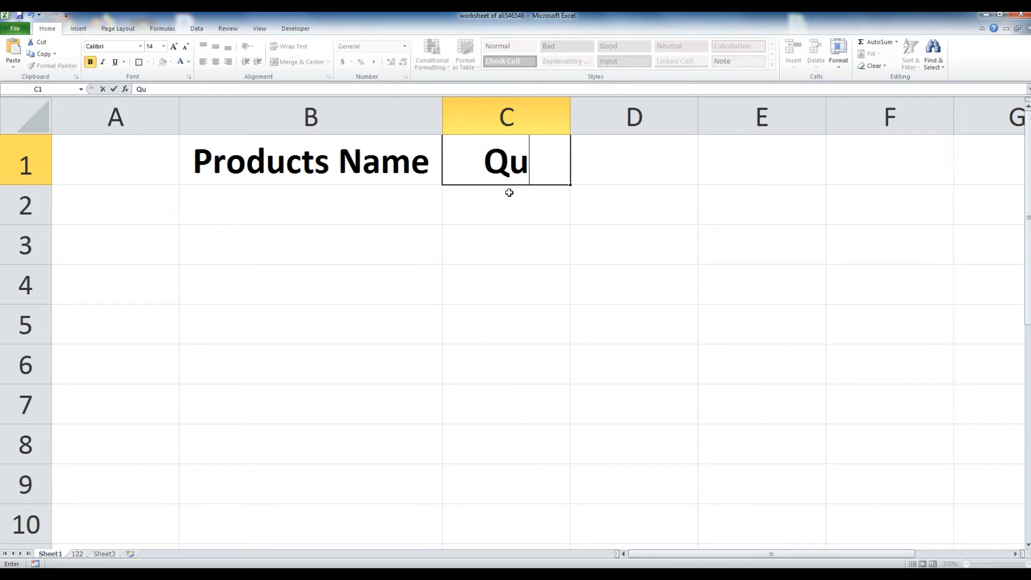
{"action": "type", "text": "ty"}
{"action": "key", "text": "Tab"}
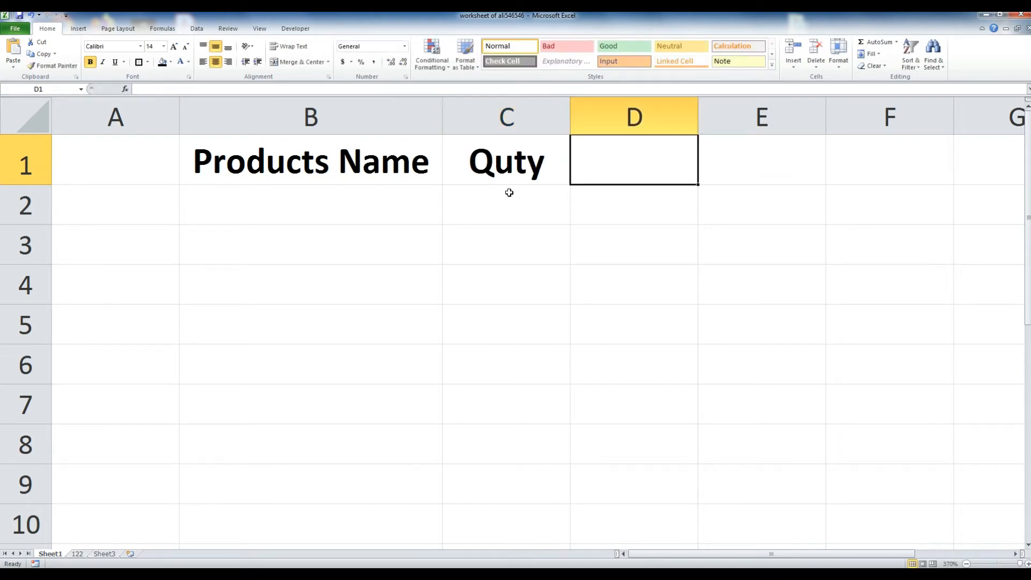
{"action": "type", "text": "Price"}
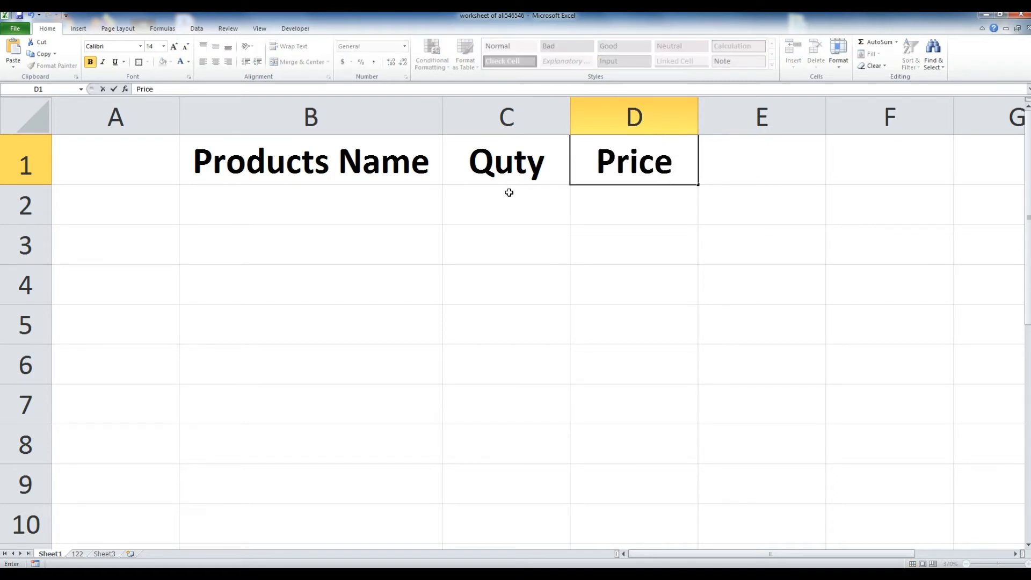
{"action": "key", "text": "Return"}
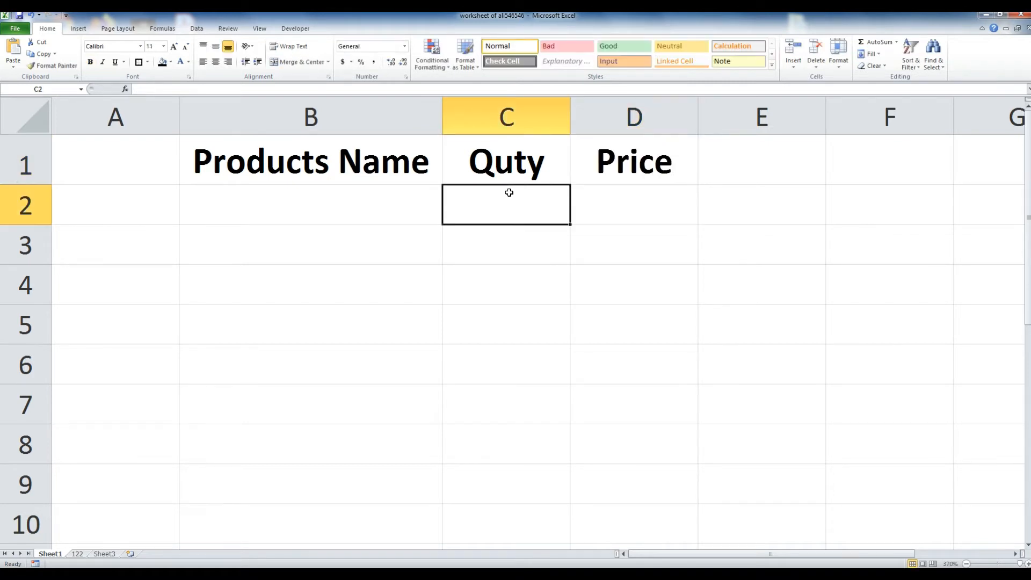
- Enter the product Solar Panel in cell B2 under the Products Name heading
{"action": "key", "text": "Left"}
{"action": "key", "text": "Left"}
{"action": "key", "text": "Right"}
{"action": "key", "text": "Up"}
{"action": "key", "text": "Right"}
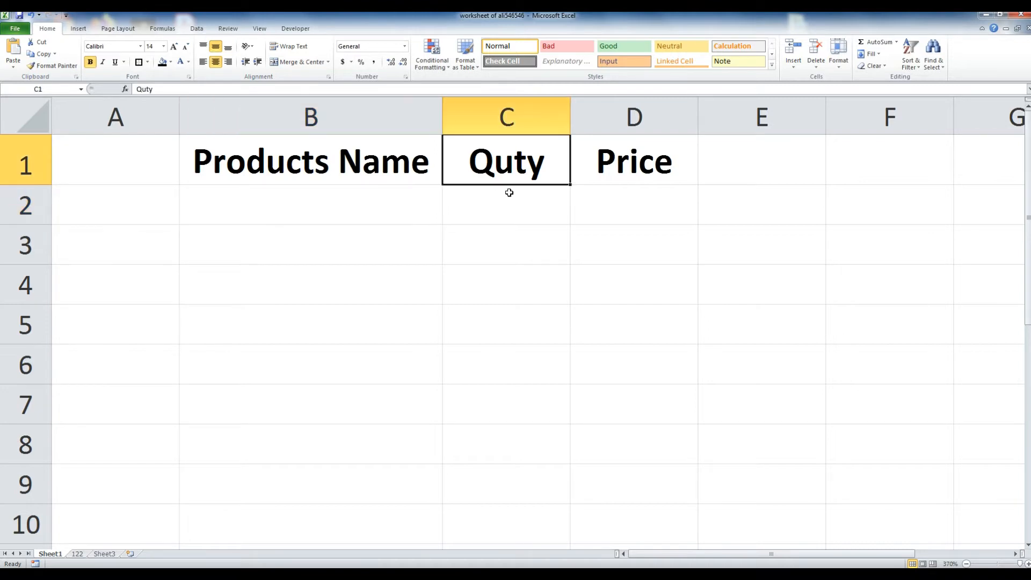
{"action": "key", "text": "Down"}
{"action": "key", "text": "Left"}
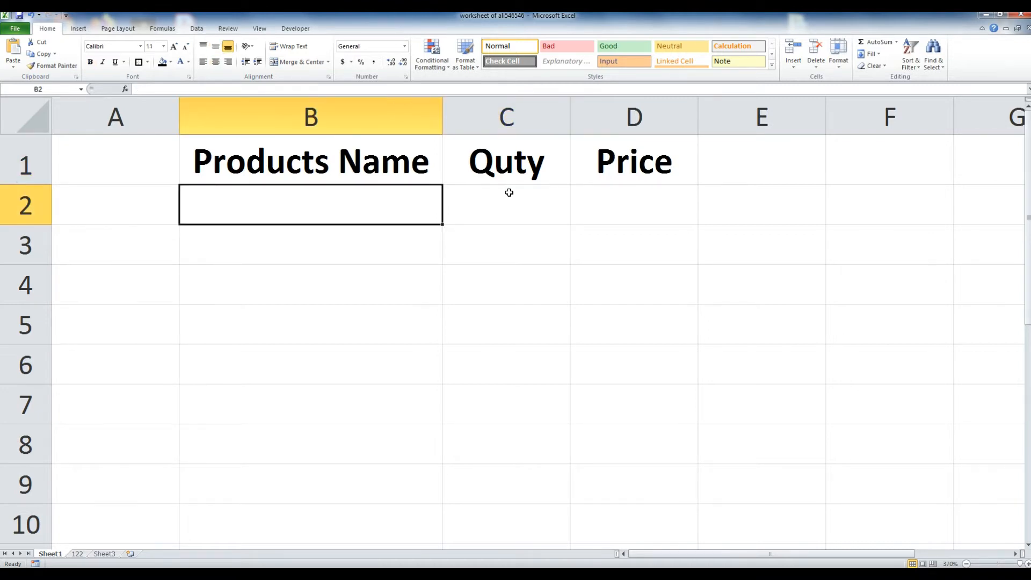
{"action": "type", "text": "S"}
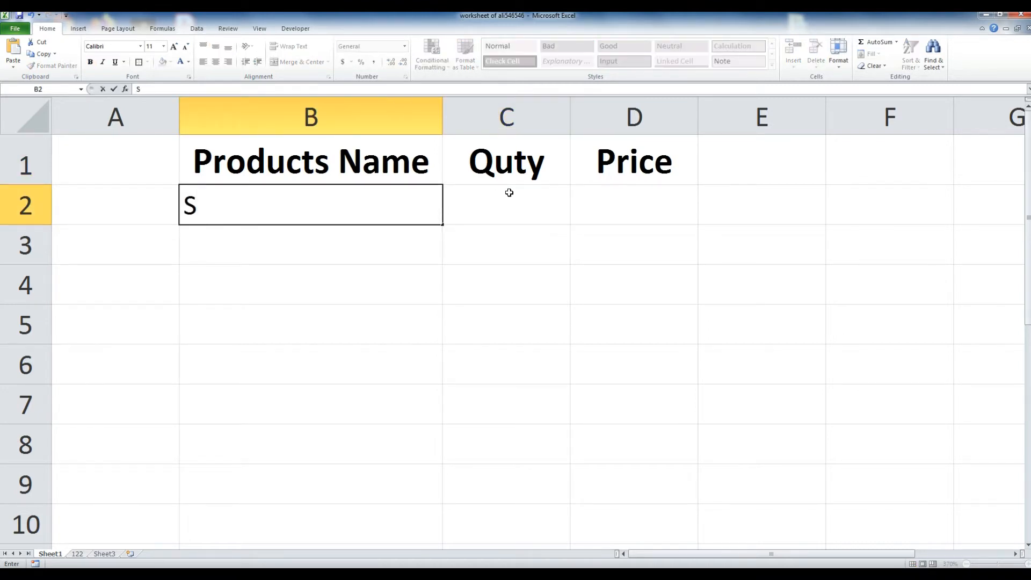
{"action": "type", "text": "olar Pa"}
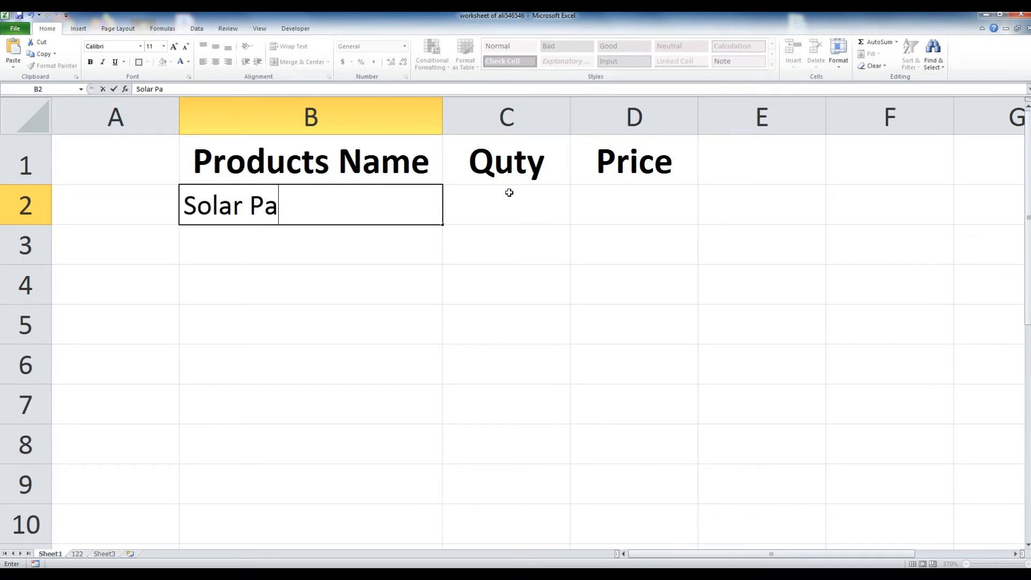
{"action": "type", "text": "nel"}
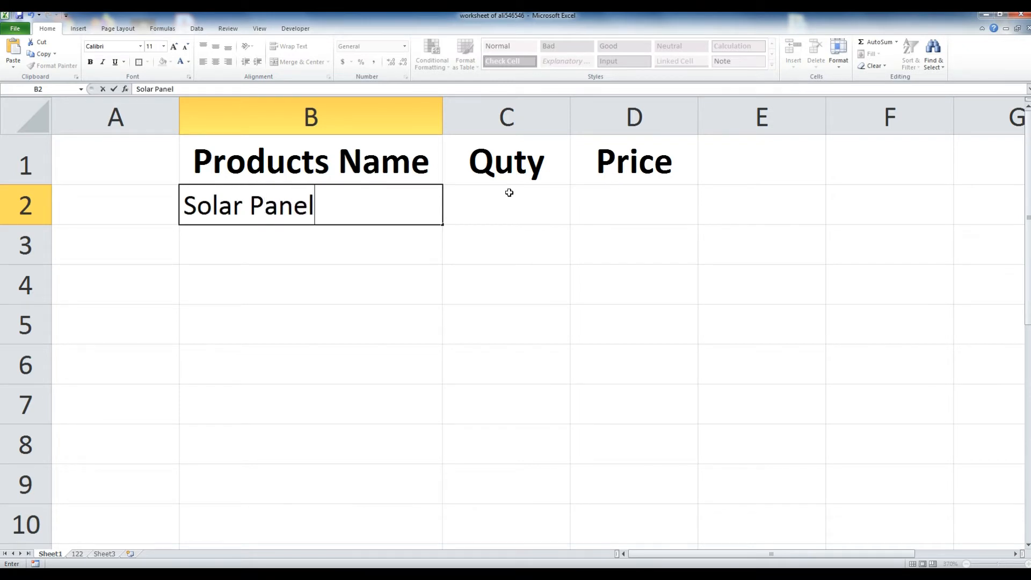
- Enter the quantity 5 in cell C2 and the price 6600 in cell D2 for the solar panel
{"action": "left_click", "coordinate": [509, 193]}
{"action": "type", "text": "5"}
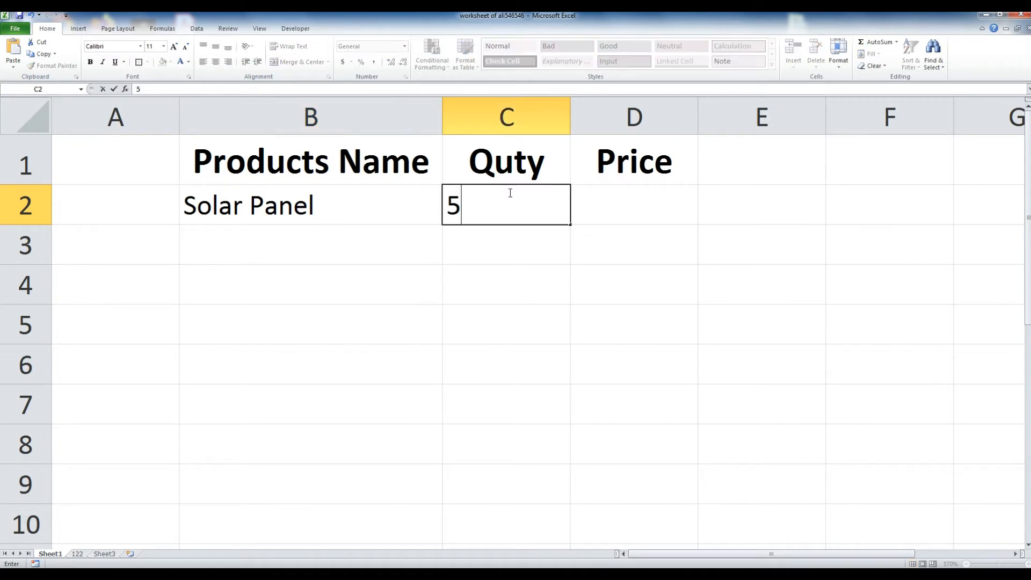
{"action": "key", "text": "Tab"}
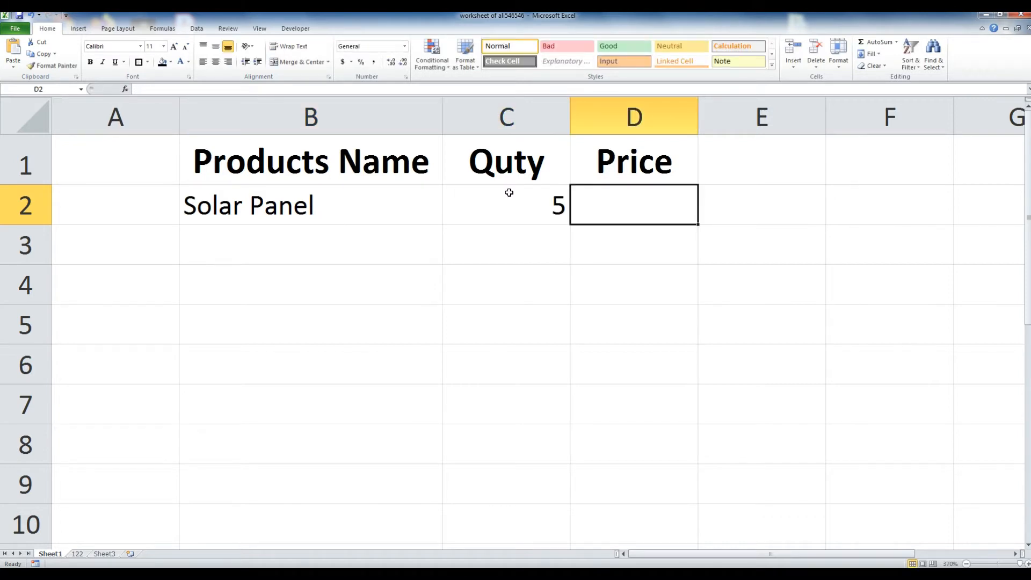
{"action": "type", "text": "66"}
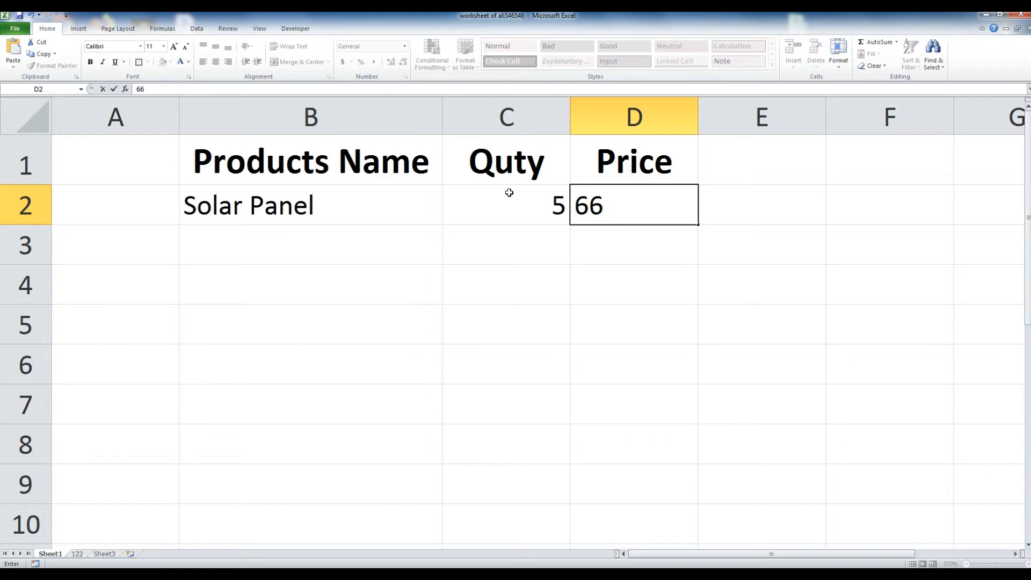
{"action": "type", "text": "00"}
{"action": "key", "text": "Return"}
- Enter the heading Total Price in cell E1 and fit column E's width to the text
{"action": "key", "text": "Up"}
{"action": "key", "text": "Right"}
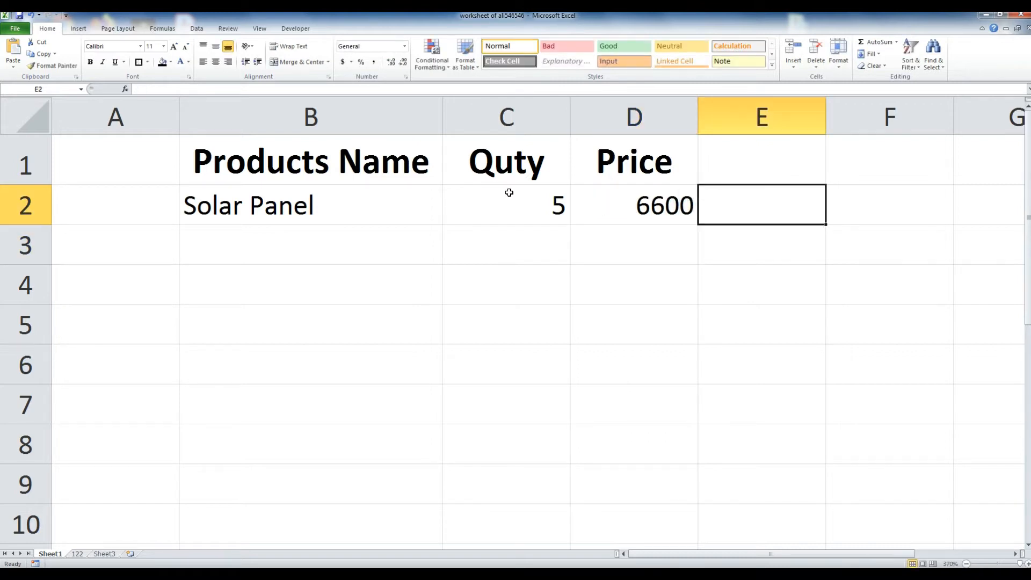
{"action": "key", "text": "Up"}
{"action": "type", "text": "T"}
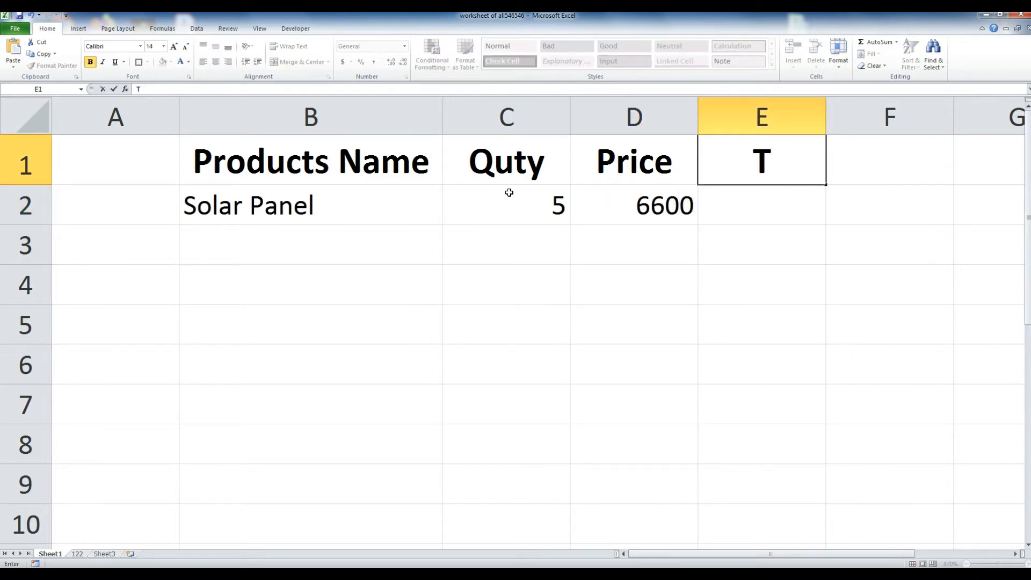
{"action": "type", "text": "otal P"}
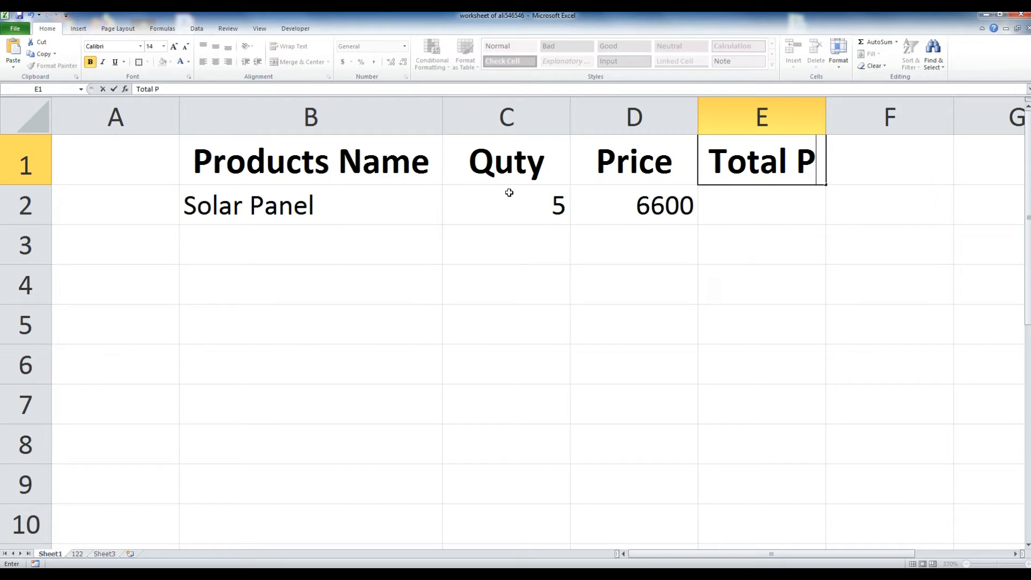
{"action": "type", "text": "rice"}
{"action": "key", "text": "Return"}
{"action": "key", "text": "Up"}
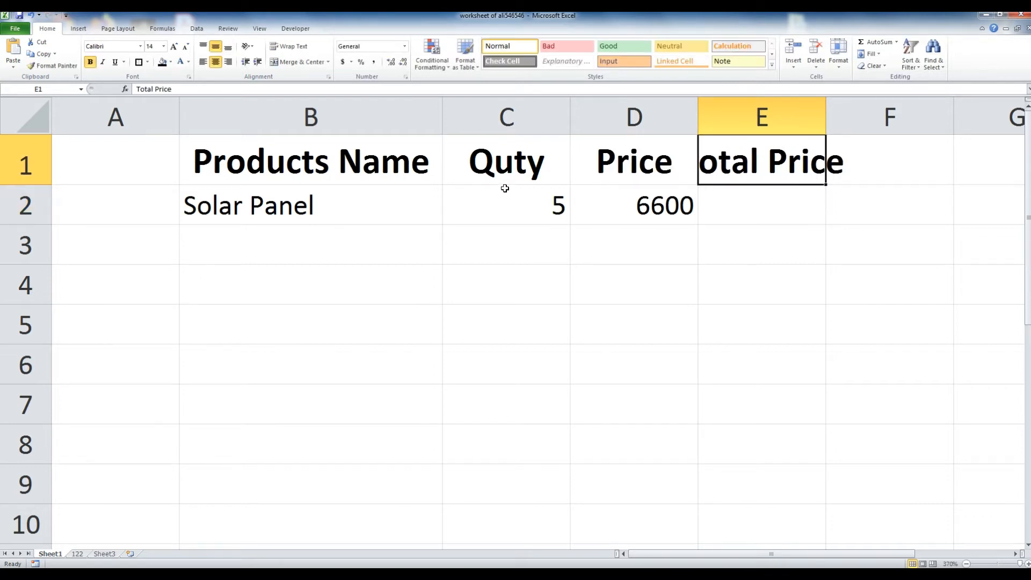
{"action": "double_click", "coordinate": [825, 112]}
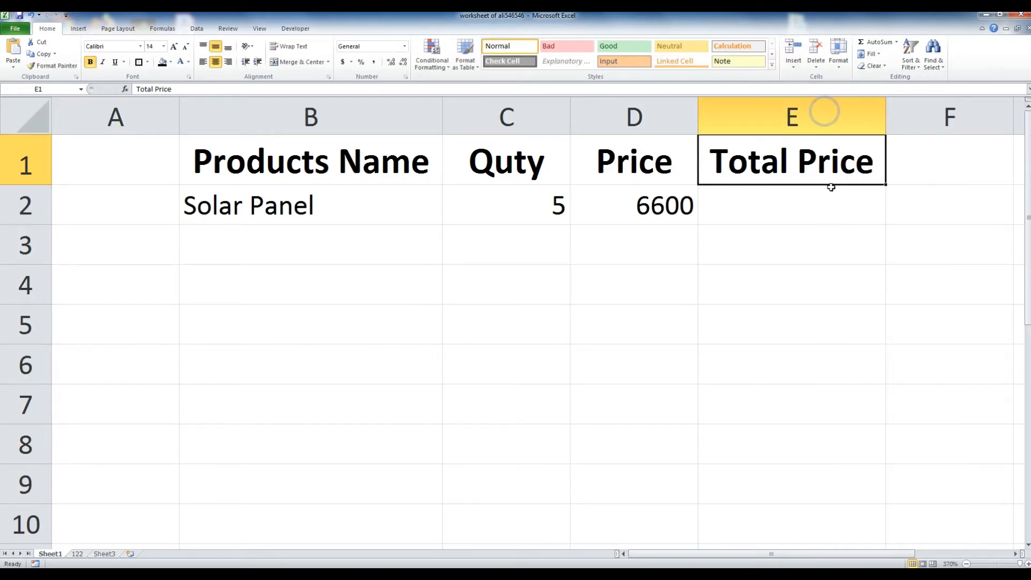
- Calculate the solar panel's total price in cell E2 with the formula =D2*C2
{"action": "left_click", "coordinate": [830, 197]}
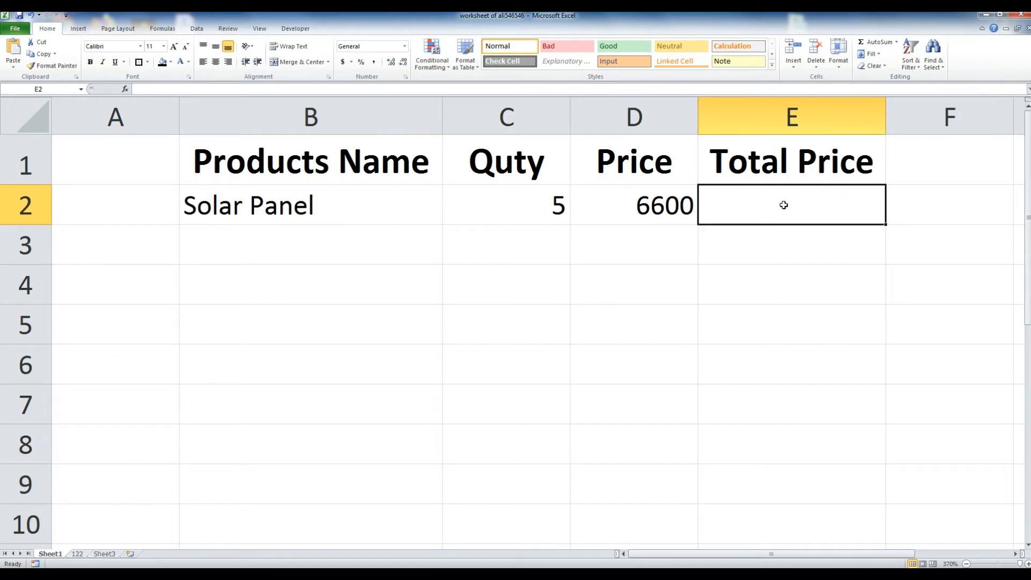
{"action": "type", "text": "="}
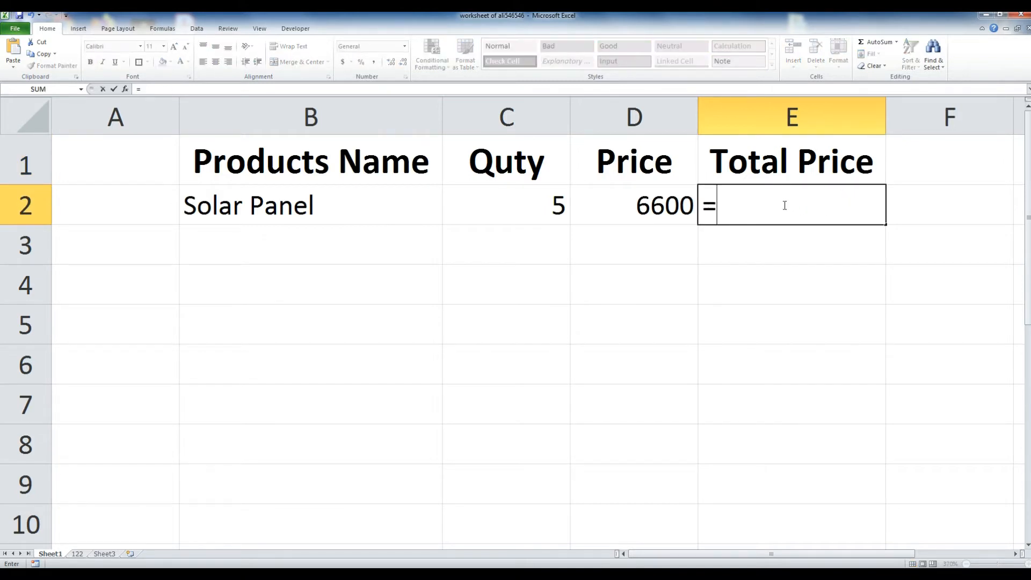
{"action": "left_click", "coordinate": [668, 204]}
{"action": "type", "text": "*"}
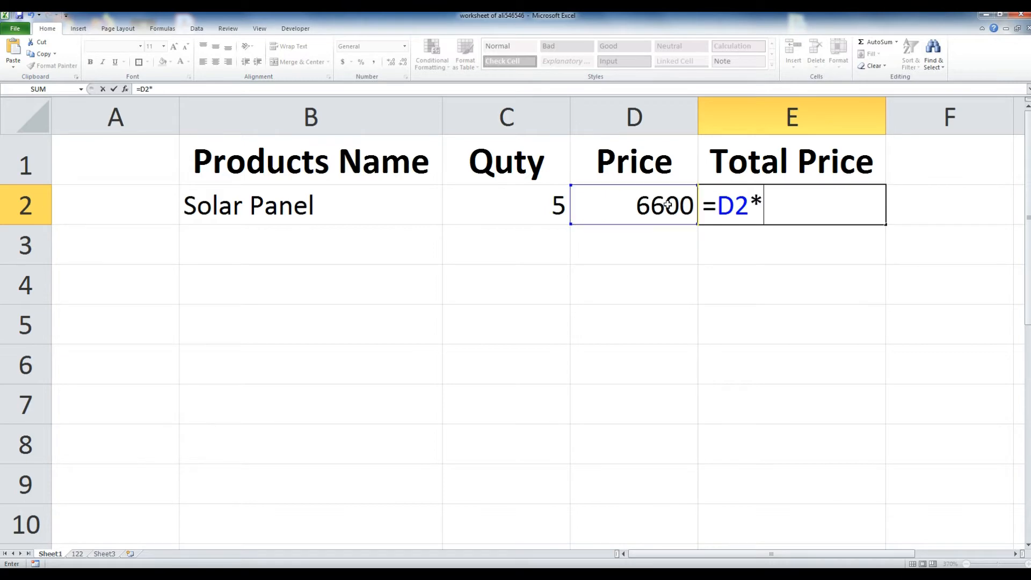
{"action": "left_click", "coordinate": [548, 209]}
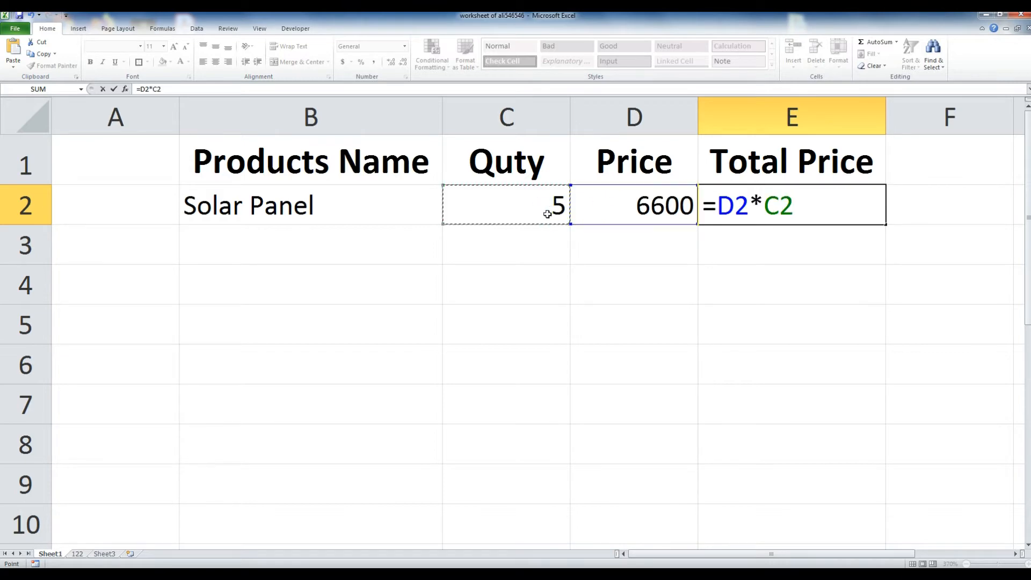
{"action": "key", "text": "Return"}
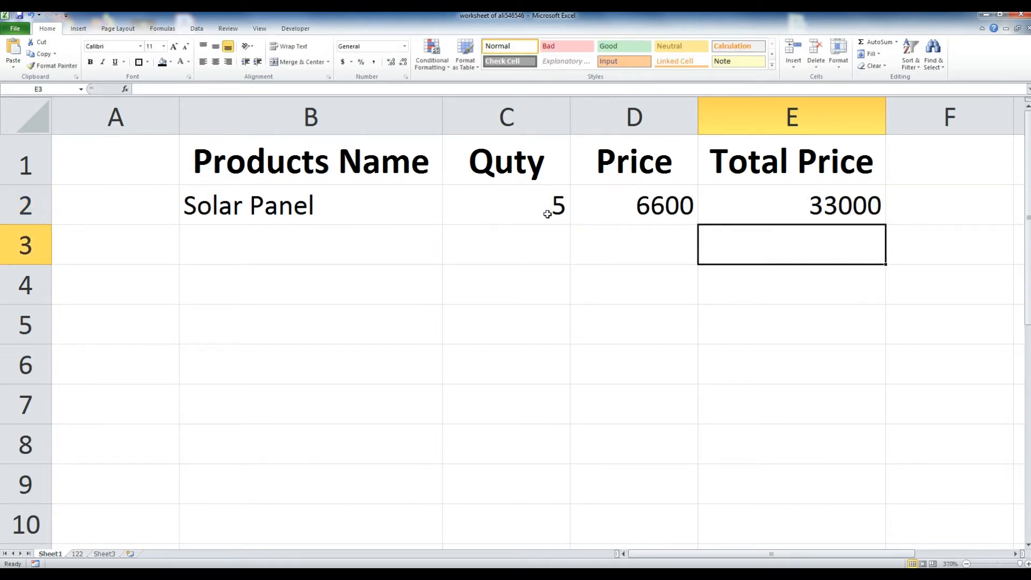
{"action": "key", "text": "Up"}
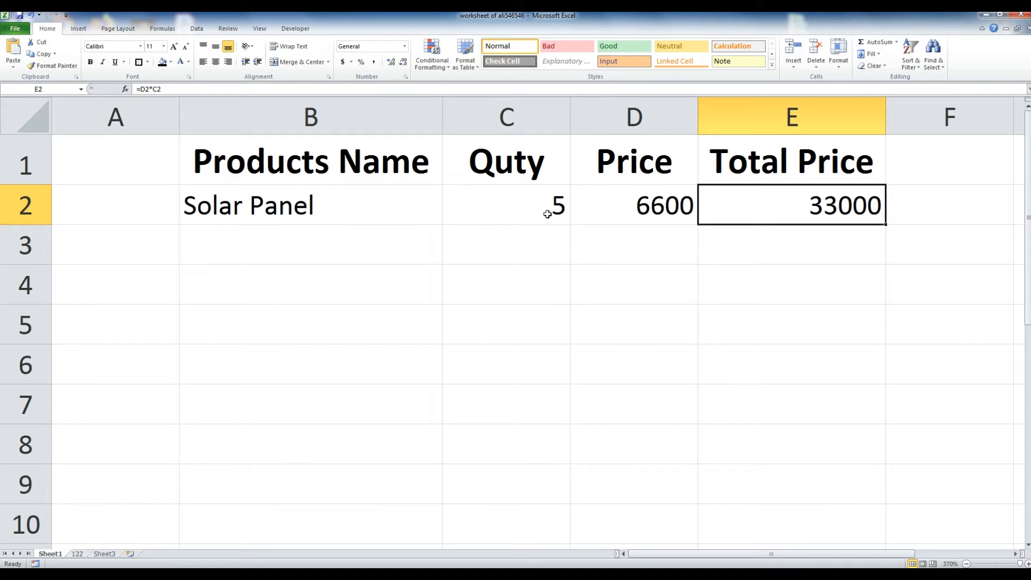
{"action": "key", "text": "Left"}
{"action": "key", "text": "Left"}
{"action": "key", "text": "Right"}
{"action": "key", "text": "Down"}
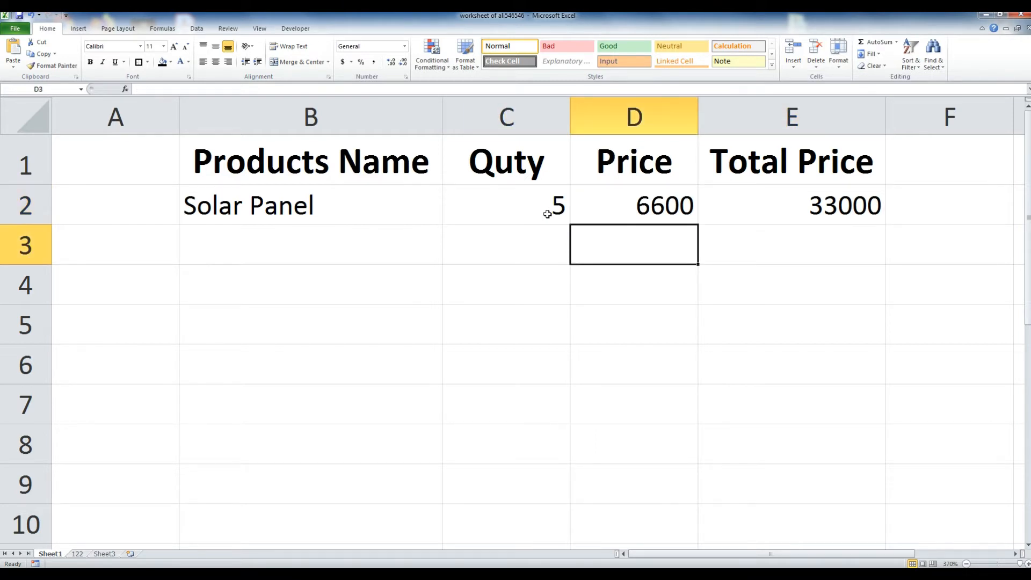
{"action": "key", "text": "Left"}
{"action": "key", "text": "Left"}
{"action": "key", "text": "Left"}
{"action": "key", "text": "Up"}
{"action": "key", "text": "Up"}
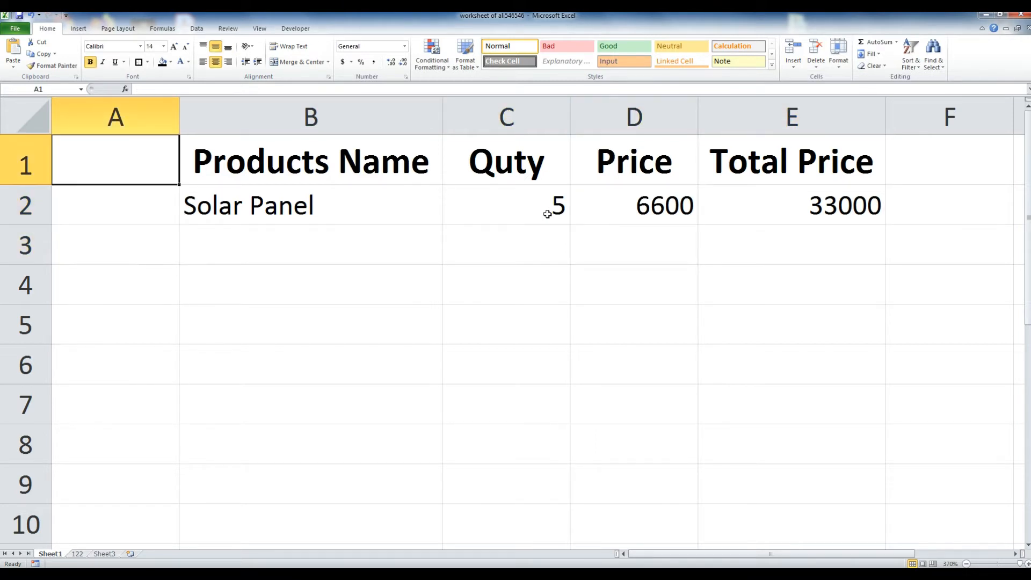
{"action": "key", "text": "Down"}
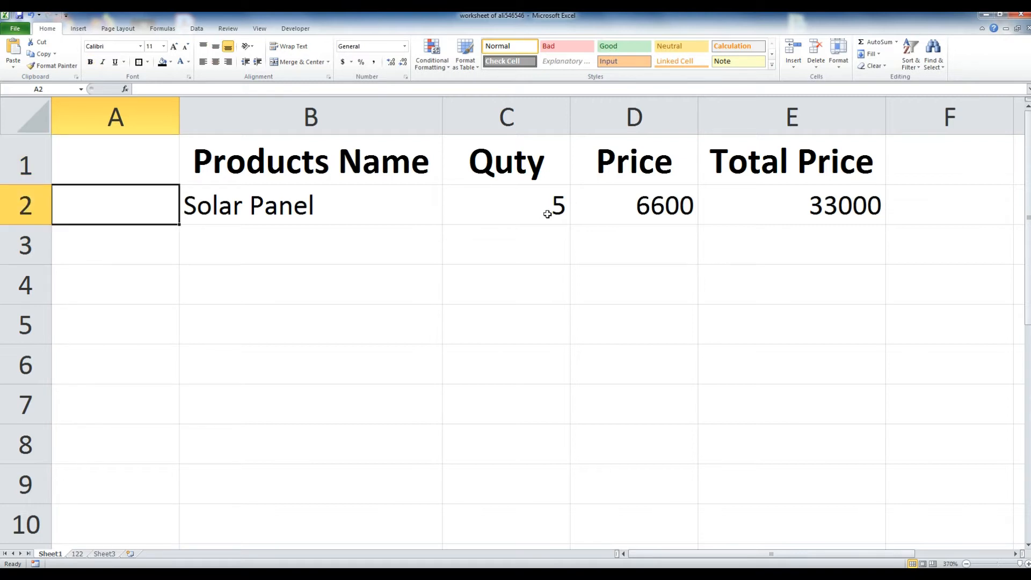
- Enter the heading Sr.No in cell A1
{"action": "key", "text": "Up"}
{"action": "type", "text": "Sr.no"}
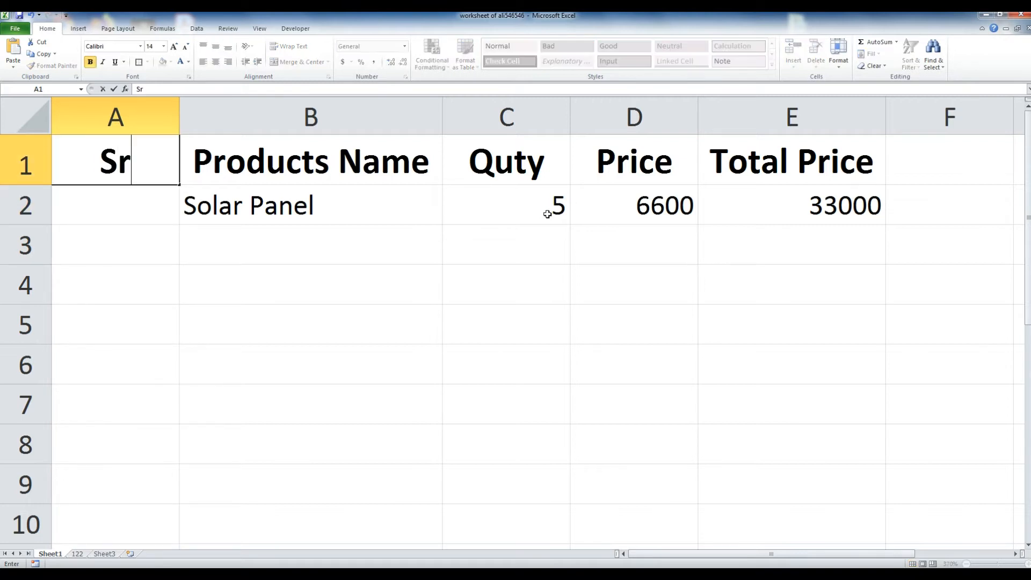
{"action": "key", "text": "BackSpace"}
{"action": "key", "text": "BackSpace"}
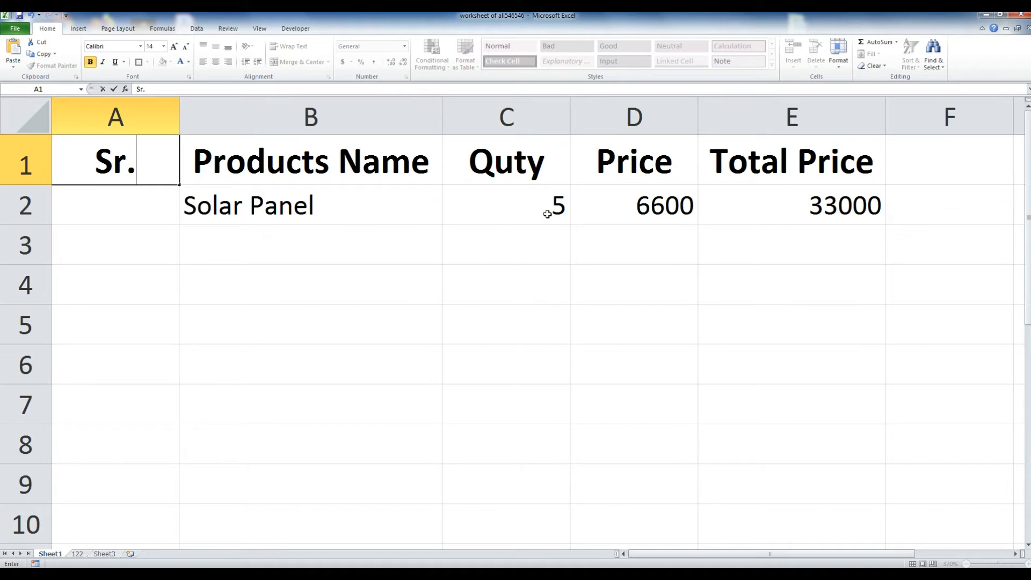
{"action": "type", "text": "No"}
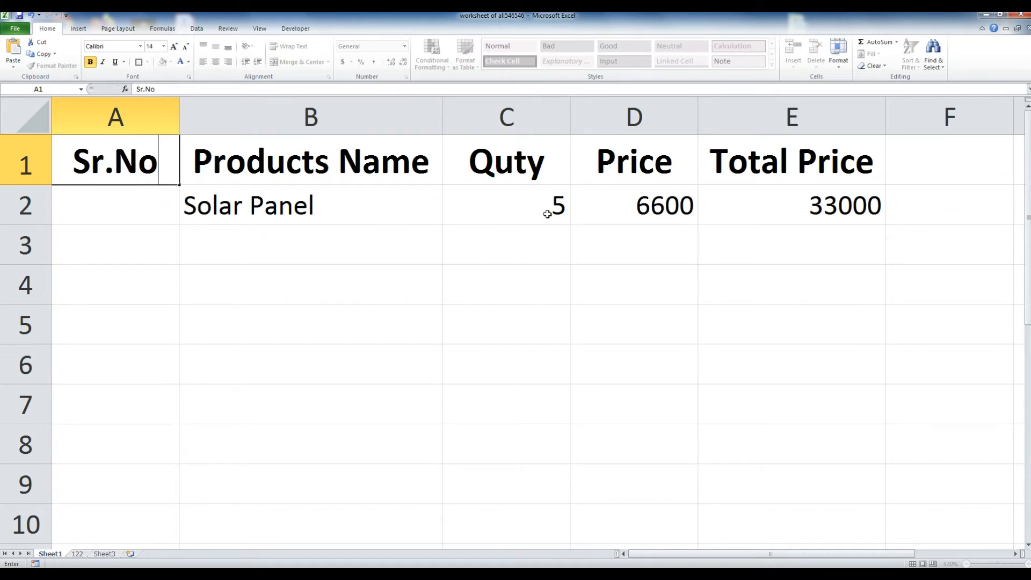
{"action": "key", "text": "Return"}
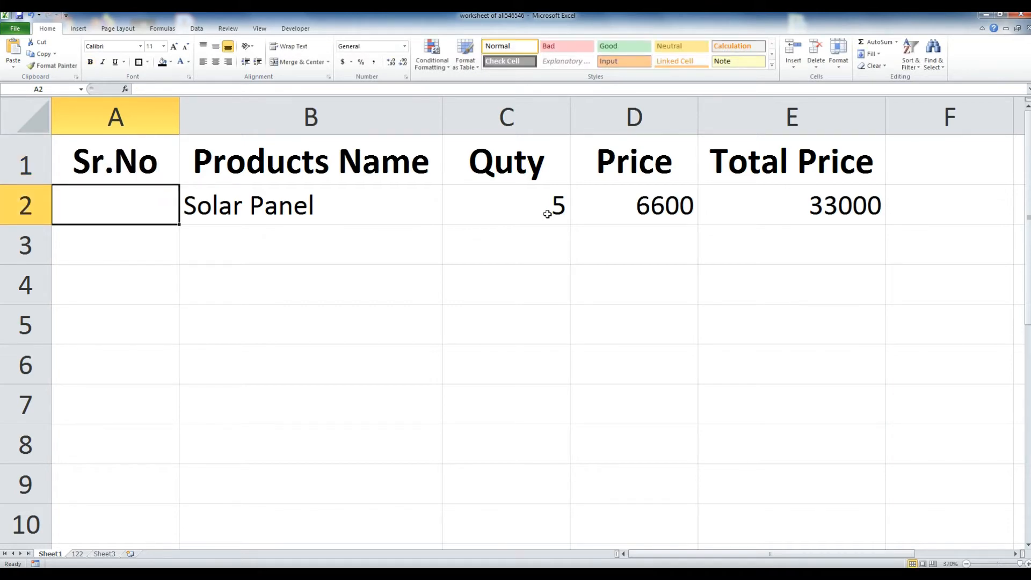
{"action": "key", "text": "Up"}
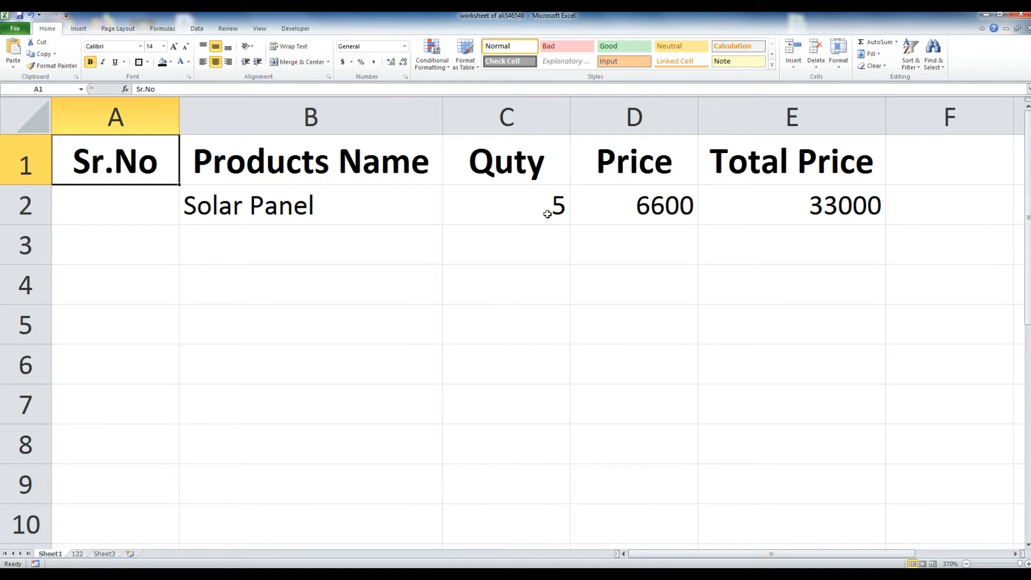
{"action": "key", "text": "Right"}
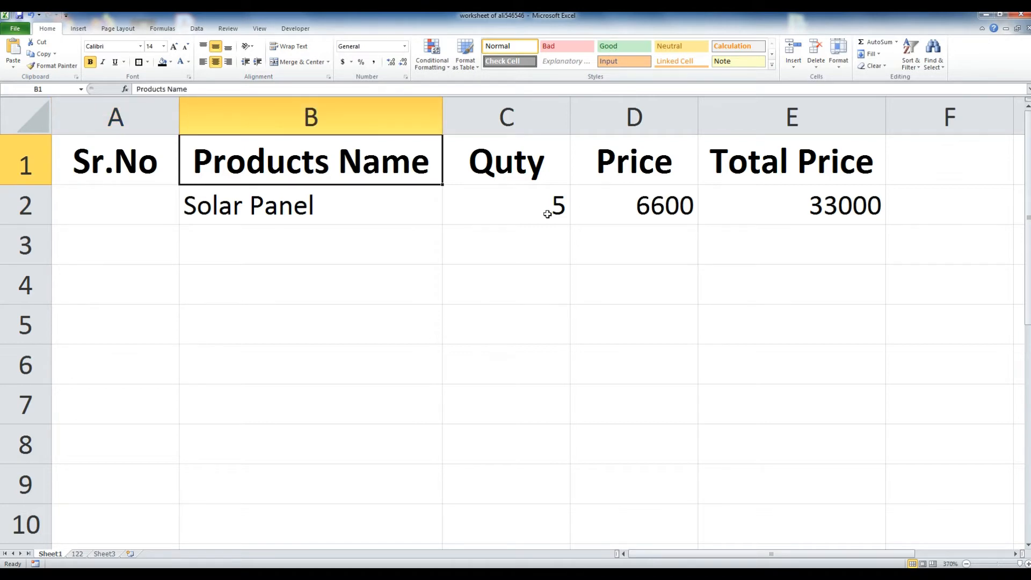
{"action": "key", "text": "Right"}
{"action": "key", "text": "Right"}
{"action": "key", "text": "Down"}
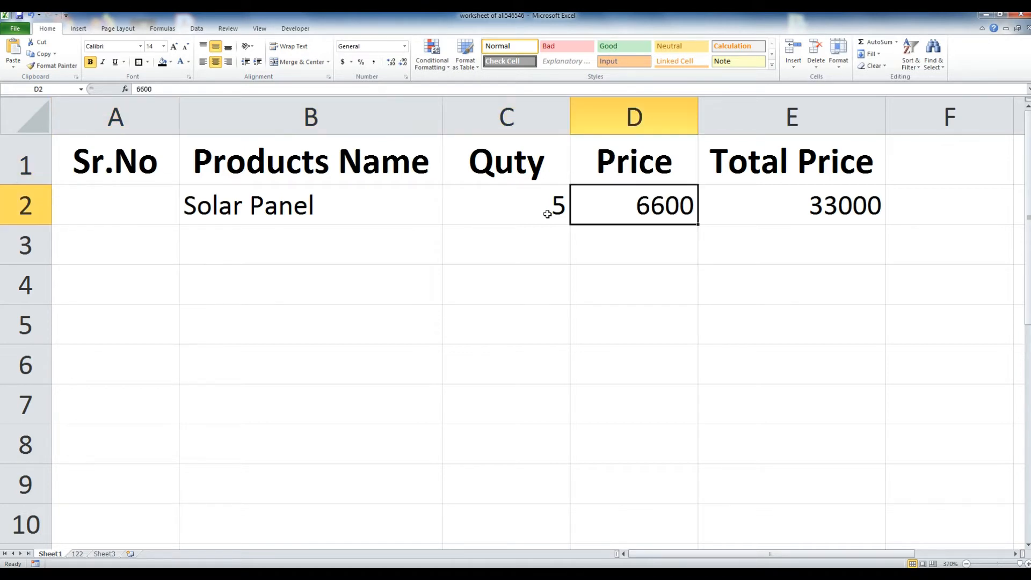
{"action": "key", "text": "Left"}
{"action": "key", "text": "Left"}
{"action": "key", "text": "Left"}
{"action": "key", "text": "Up"}
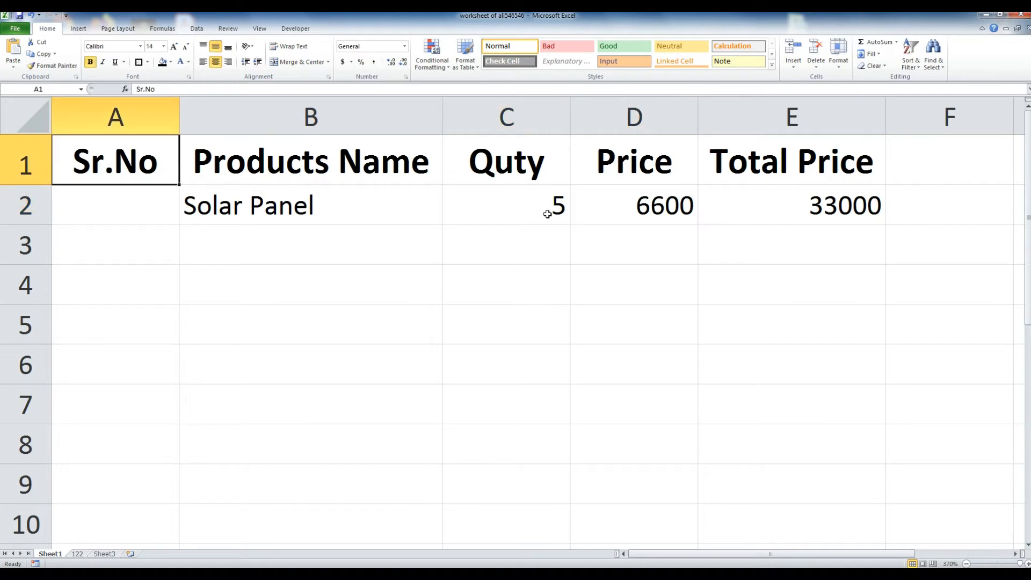
- Dismiss the Windows color scheme prompt and enter the serial numbers 1 and 2 in cells A2 and A3
{"action": "key", "text": "Down"}
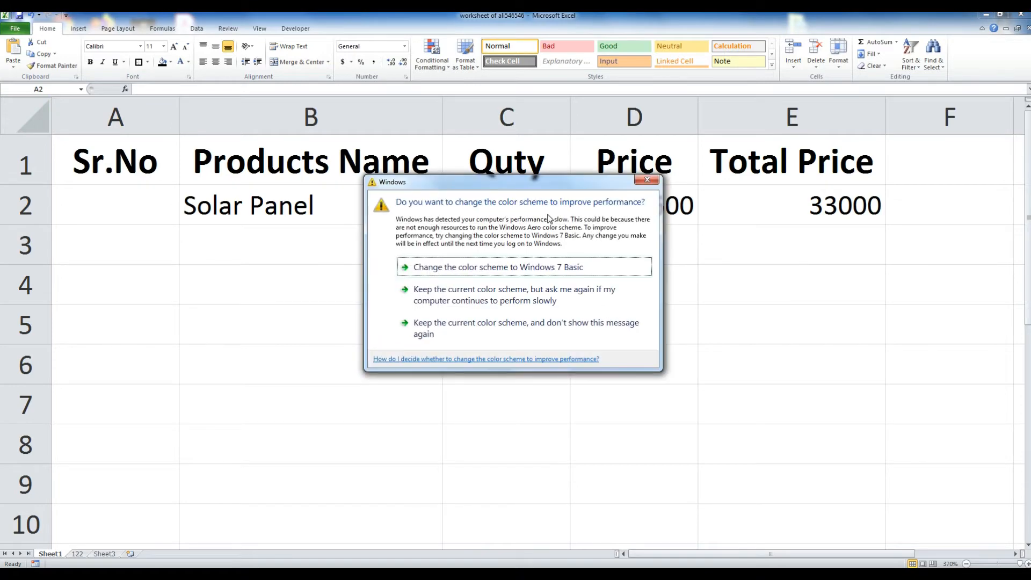
{"action": "left_click", "coordinate": [648, 179]}
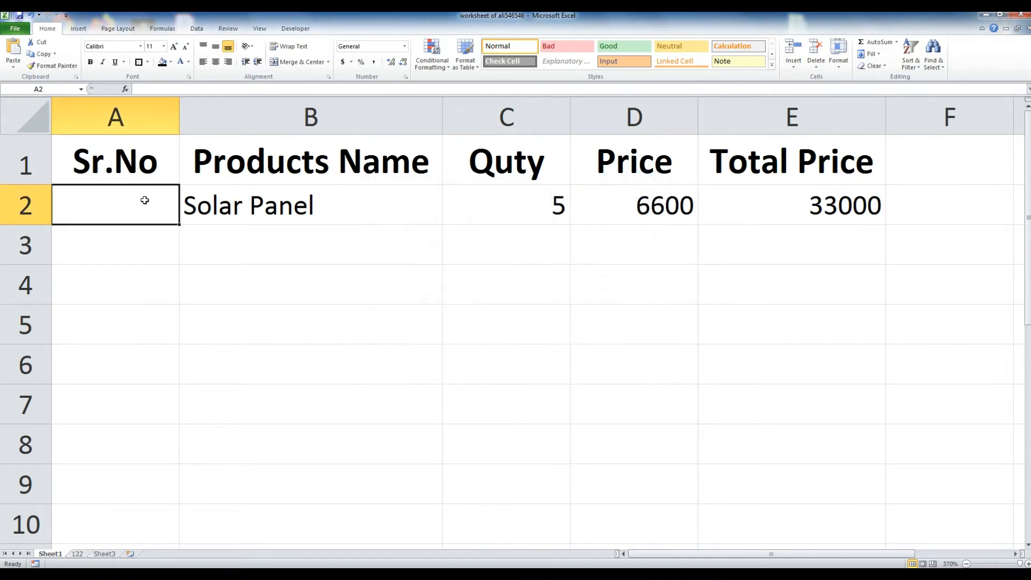
{"action": "left_click", "coordinate": [144, 168]}
{"action": "key", "text": "Down"}
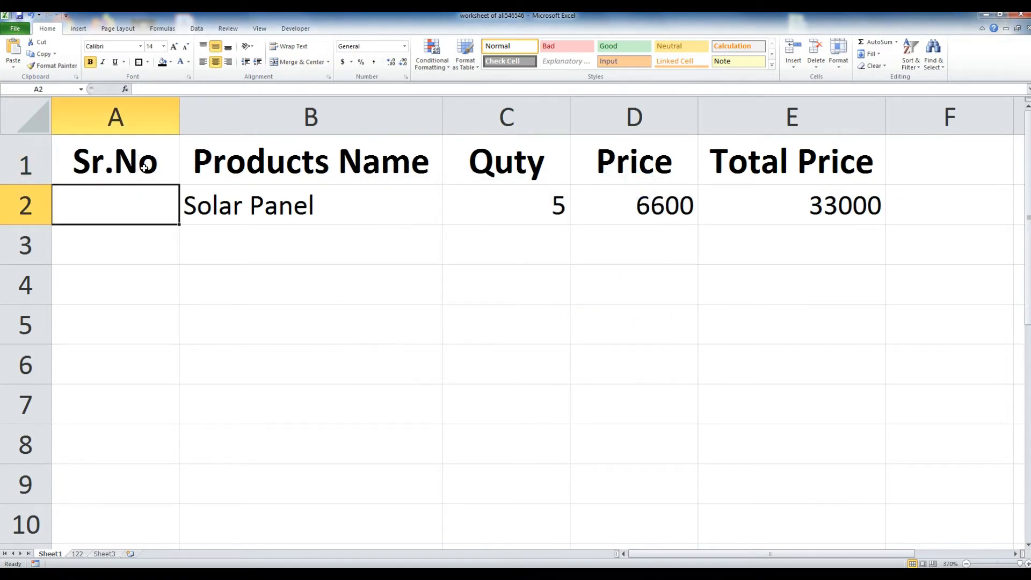
{"action": "type", "text": "1"}
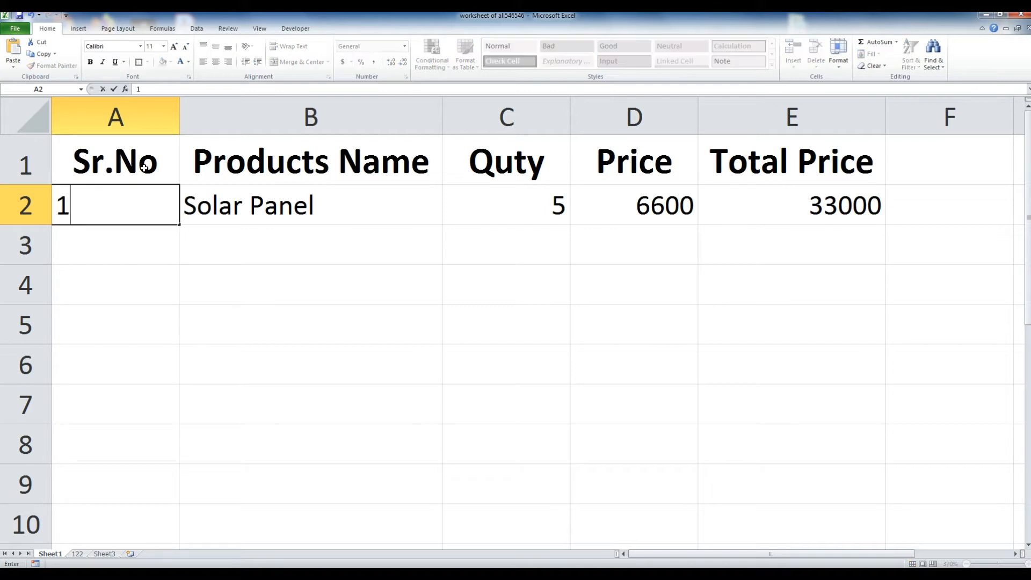
{"action": "key", "text": "Return"}
{"action": "type", "text": "2"}
{"action": "key", "text": "Return"}
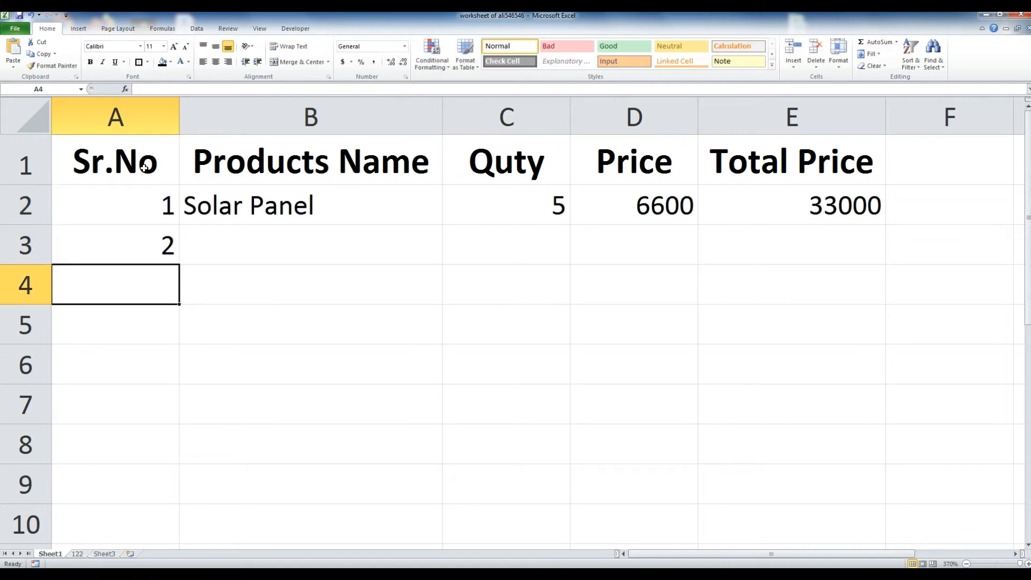
- Extend the serial number series from cells A2:A3 down to cell A6
{"action": "key", "text": "Up"}
{"action": "key", "text": "Up"}
{"action": "key", "text": "shift+Down"}
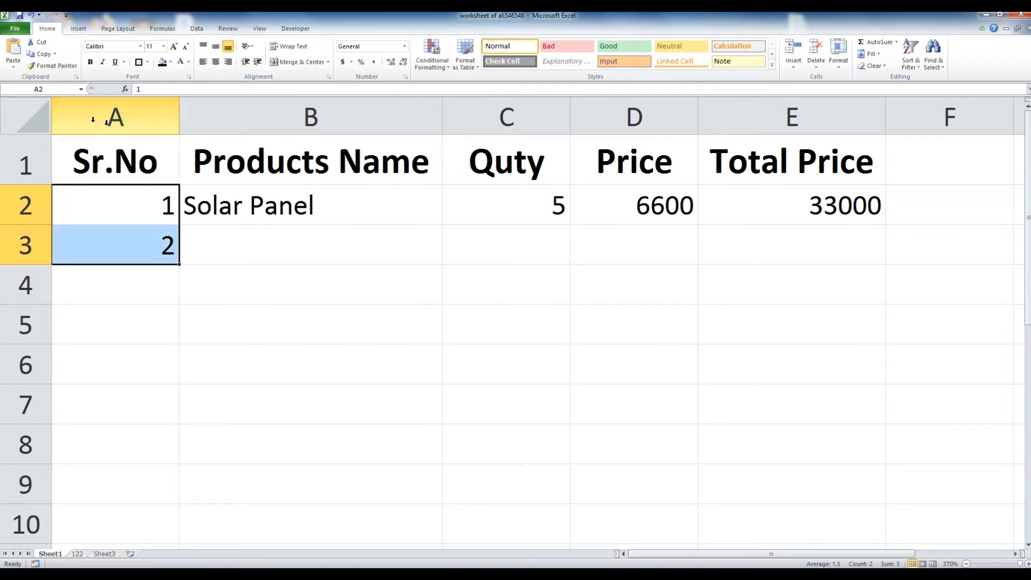
{"action": "left_click_drag", "start_coordinate": [180, 264], "coordinate": [179, 335]}
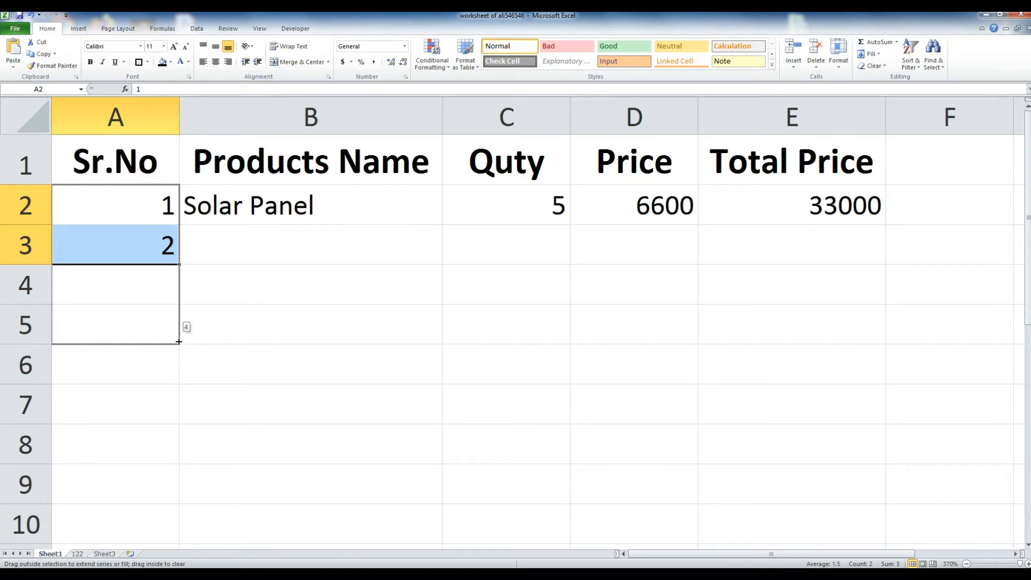
{"action": "left_click_drag", "start_coordinate": [179, 333], "coordinate": [183, 269]}
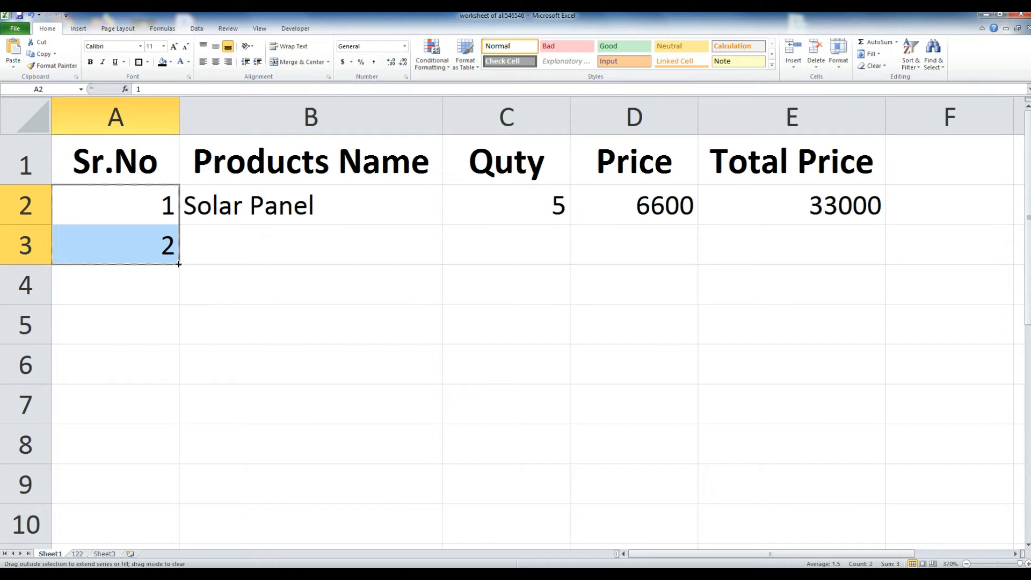
{"action": "left_click_drag", "start_coordinate": [178, 278], "coordinate": [168, 384]}
{"action": "left_click", "coordinate": [249, 281]}
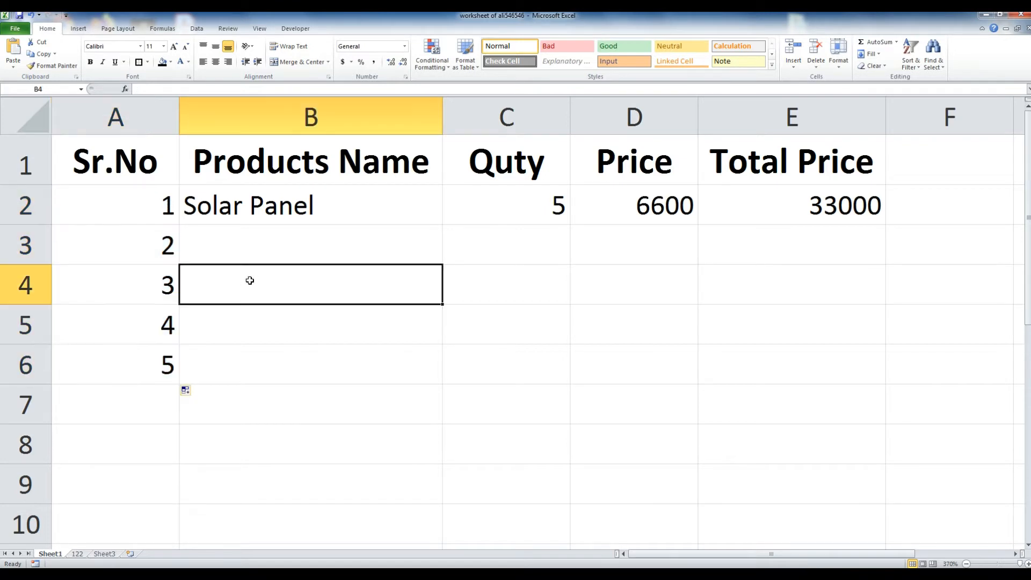
- Clear the serial numbers in cells A3 to A6, keeping only the first one in A2
{"action": "left_click_drag", "start_coordinate": [168, 215], "coordinate": [169, 379]}
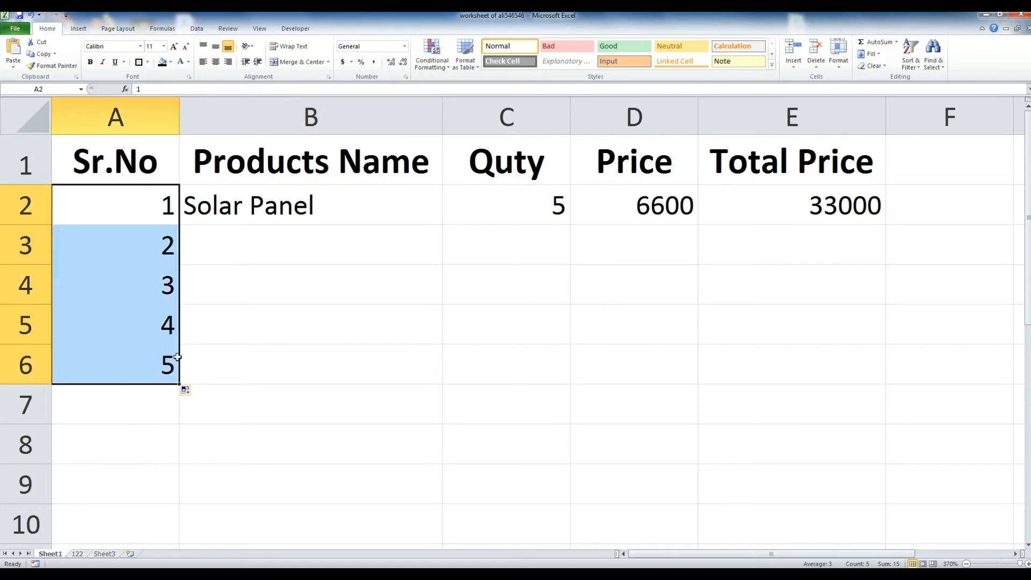
{"action": "left_click", "coordinate": [245, 316]}
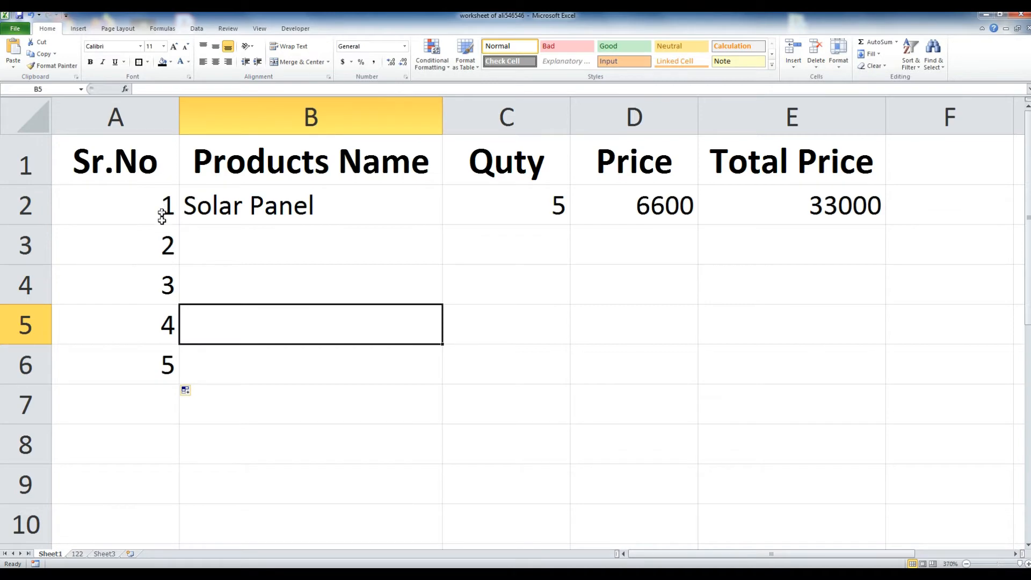
{"action": "left_click_drag", "start_coordinate": [163, 204], "coordinate": [168, 368]}
{"action": "left_click", "coordinate": [218, 326]}
{"action": "left_click_drag", "start_coordinate": [163, 245], "coordinate": [159, 360]}
{"action": "key", "text": "Delete"}
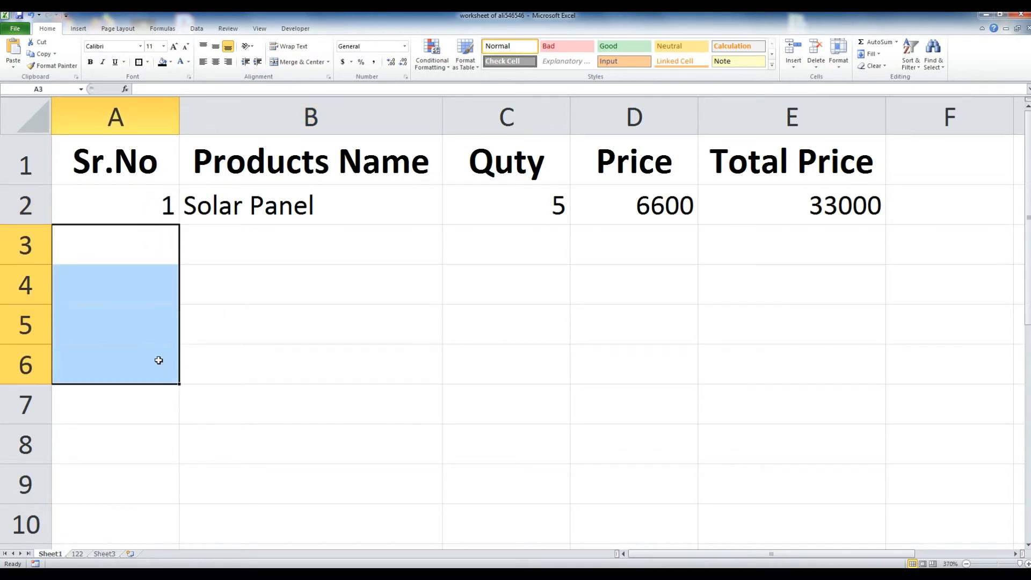
- Calculate the second serial number in cell A3 with the formula =A2+1
{"action": "left_click", "coordinate": [144, 241]}
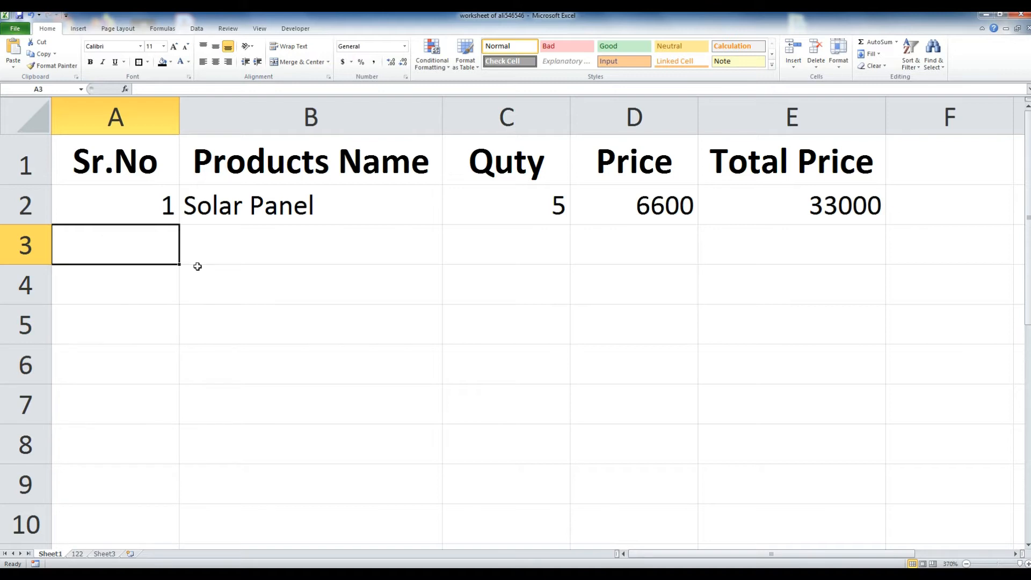
{"action": "type", "text": "="}
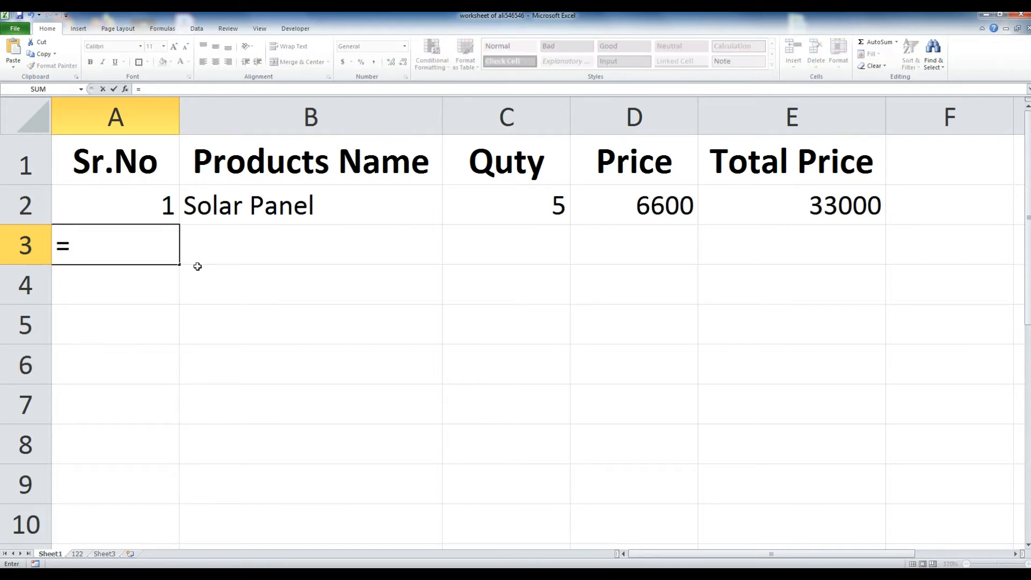
{"action": "left_click", "coordinate": [153, 206]}
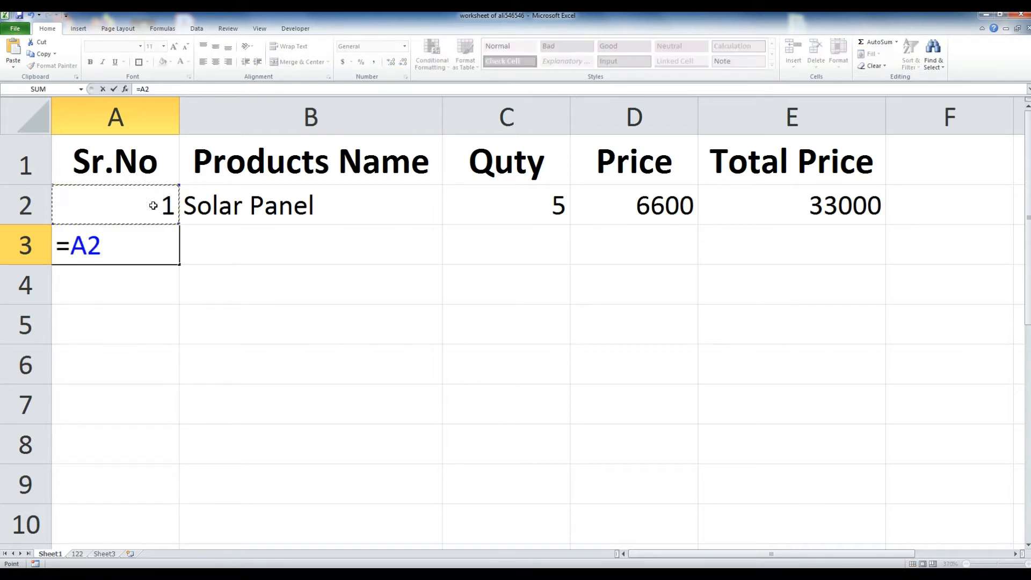
{"action": "type", "text": "+1"}
{"action": "key", "text": "Return"}
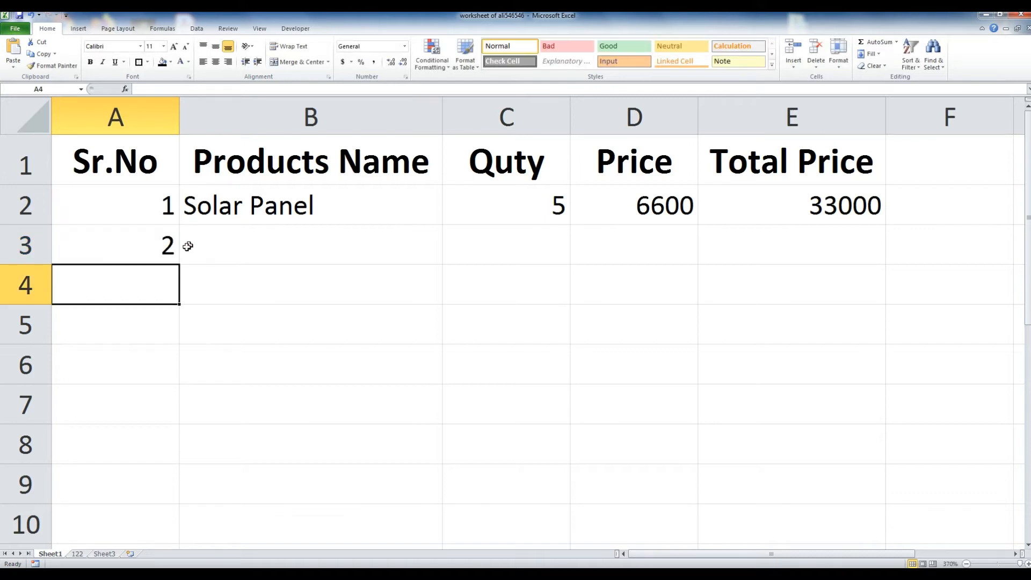
- Fill the serial number formula from cell A3 down to cell A8
{"action": "left_click", "coordinate": [169, 247]}
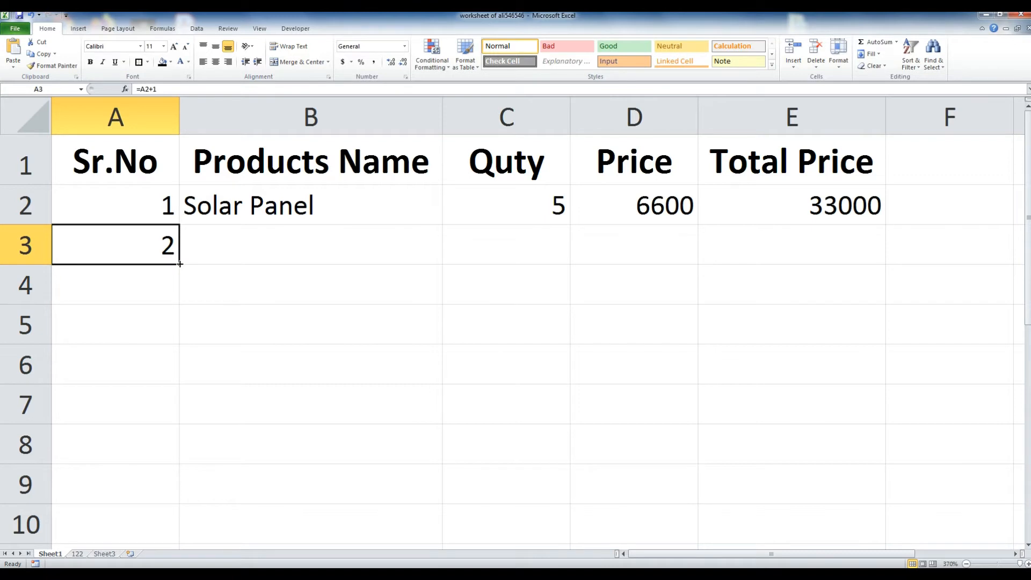
{"action": "left_click_drag", "start_coordinate": [180, 264], "coordinate": [156, 455]}
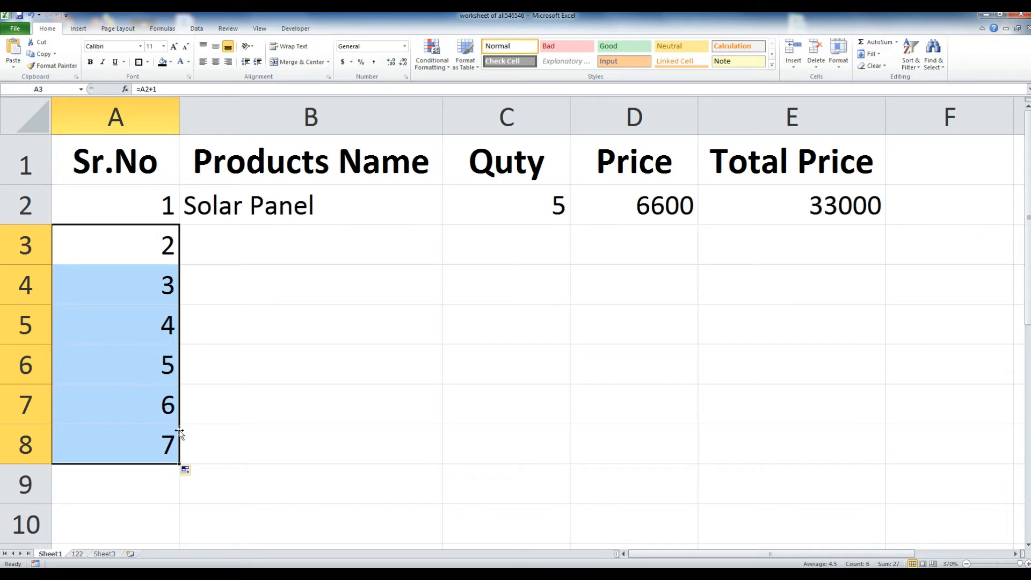
{"action": "left_click", "coordinate": [268, 321]}
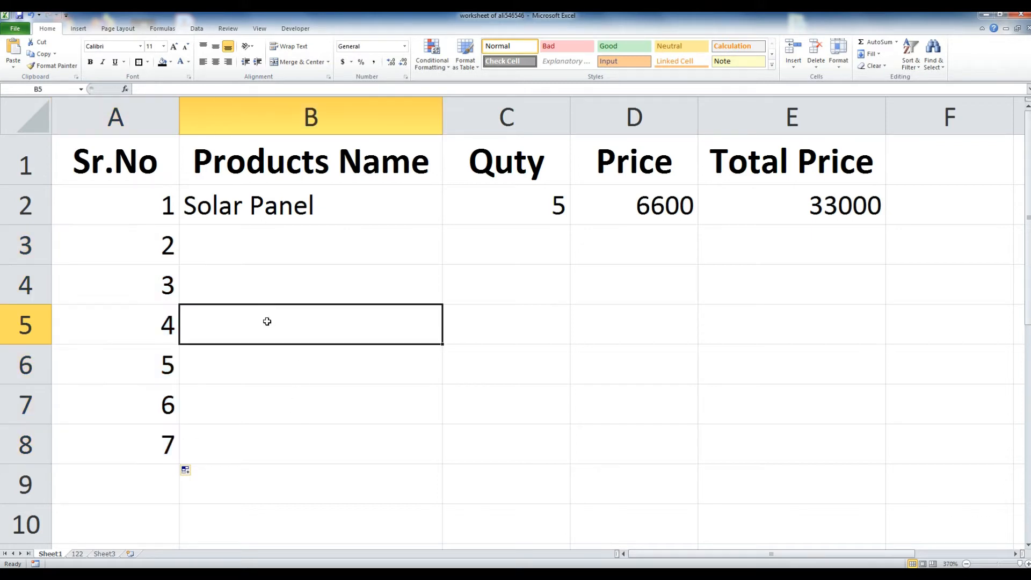
- Enter the product Wire in cell B3 under the Products Name heading
{"action": "left_click", "coordinate": [219, 233]}
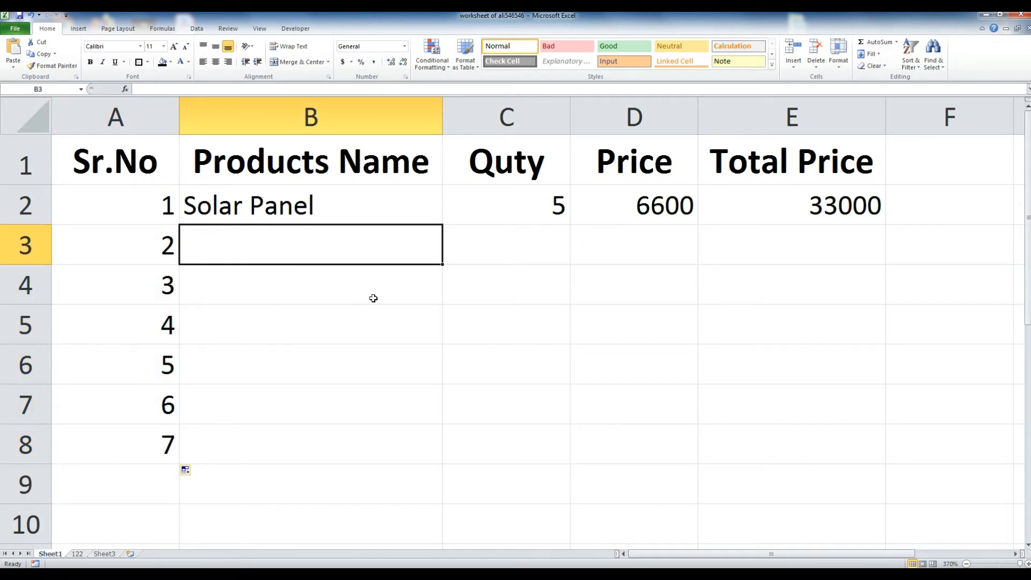
{"action": "type", "text": "W"}
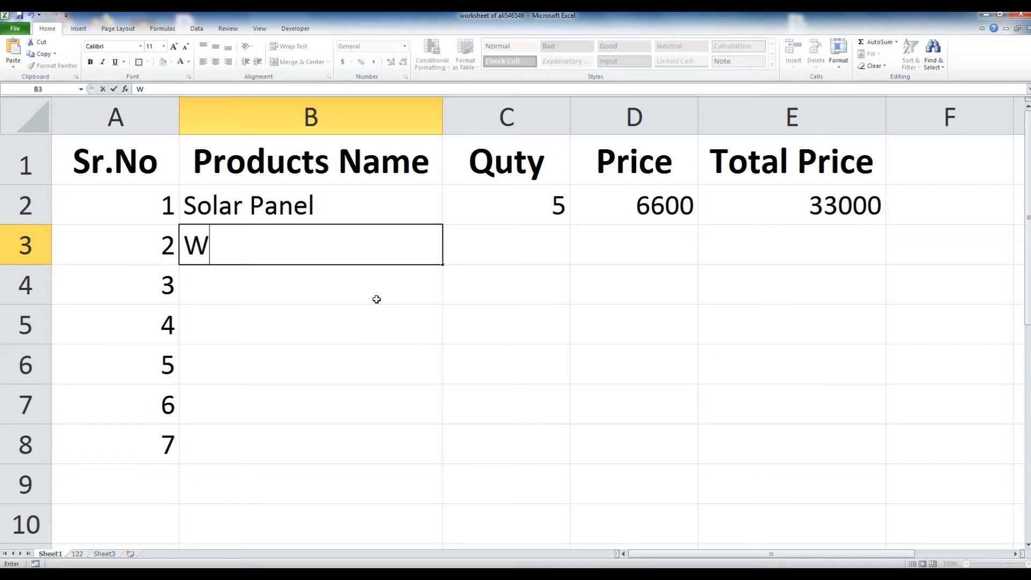
{"action": "type", "text": "ire"}
{"action": "key", "text": "Return"}
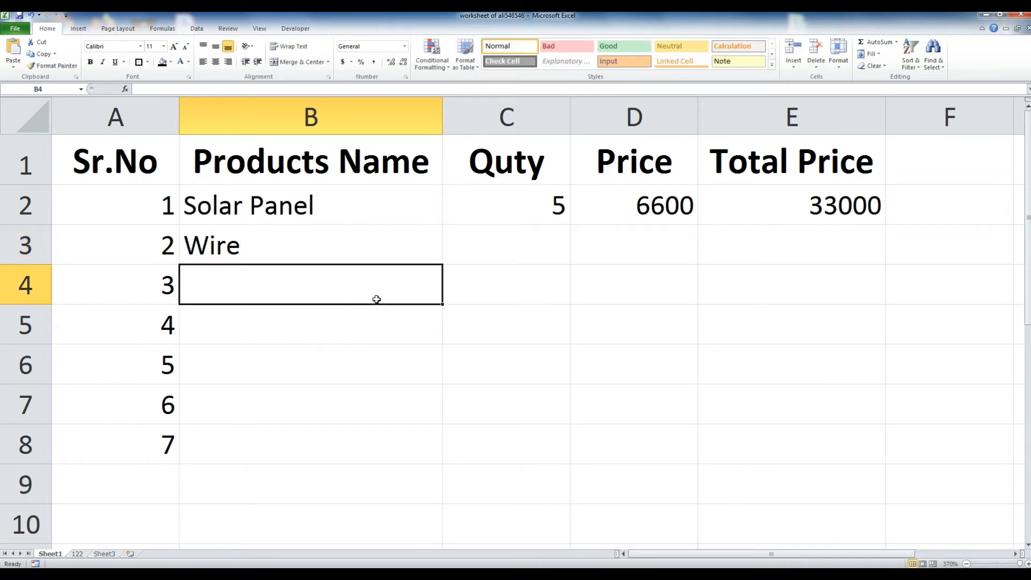
- Enter the quantity 5 in cell C3 and the price 100 in cell D3 for the wire
{"action": "key", "text": "Up"}
{"action": "key", "text": "Right"}
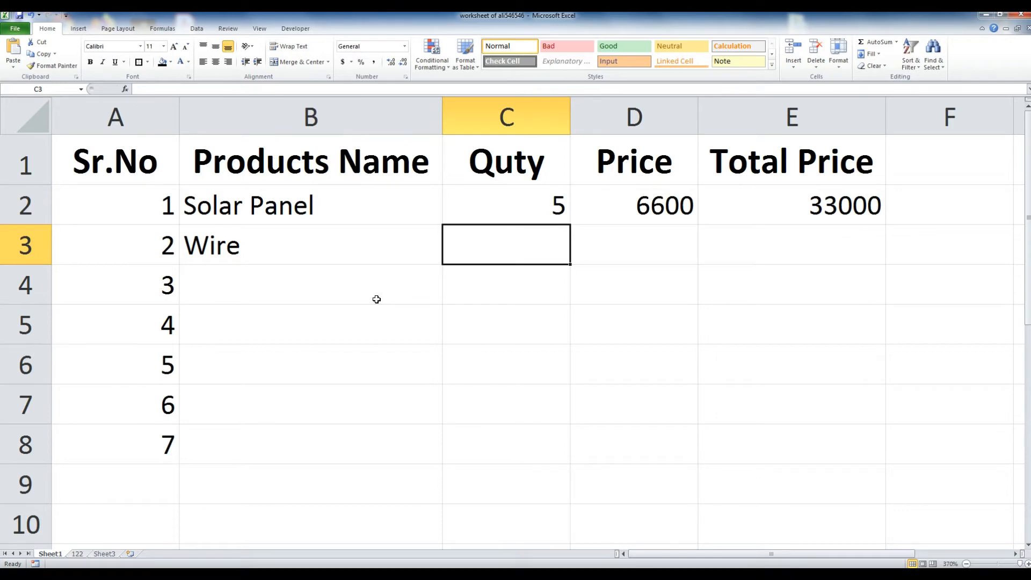
{"action": "type", "text": "5"}
{"action": "key", "text": "Tab"}
{"action": "type", "text": "100"}
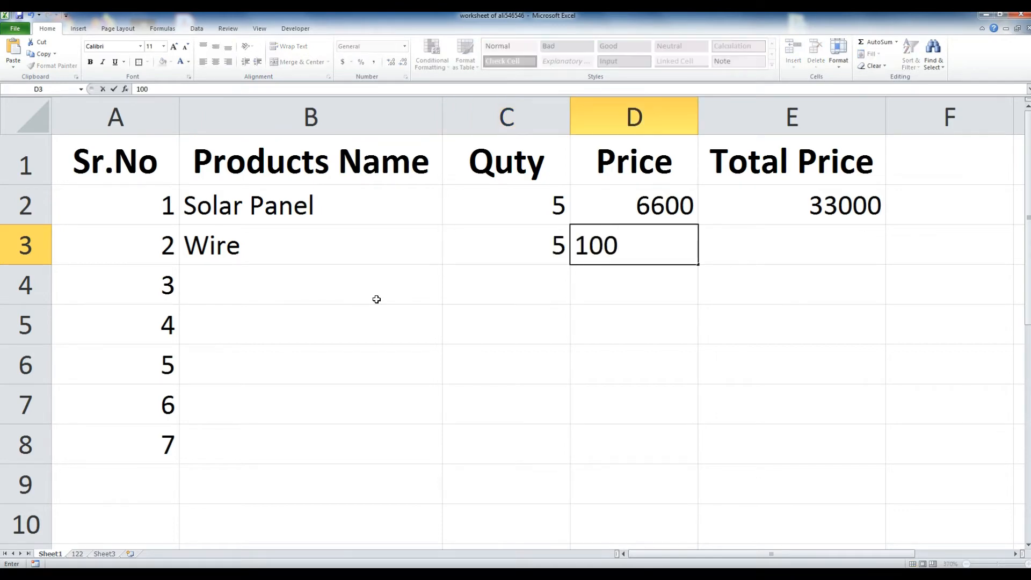
{"action": "key", "text": "Return"}
- Enter the product Led Bulb in cell B4, accepting the change to the Windows 7 Basic color scheme
{"action": "left_click", "coordinate": [377, 299]}
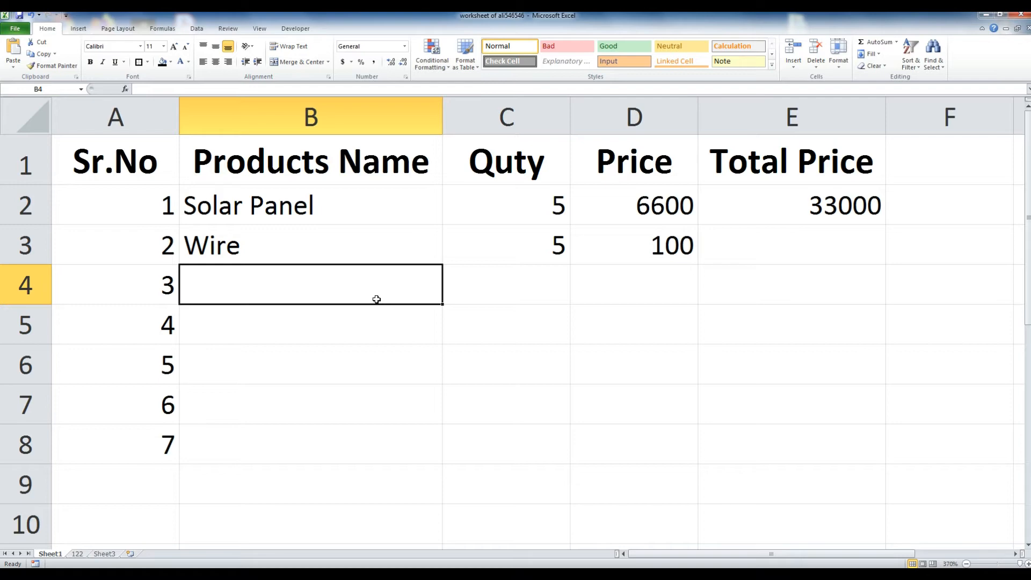
{"action": "type", "text": "L"}
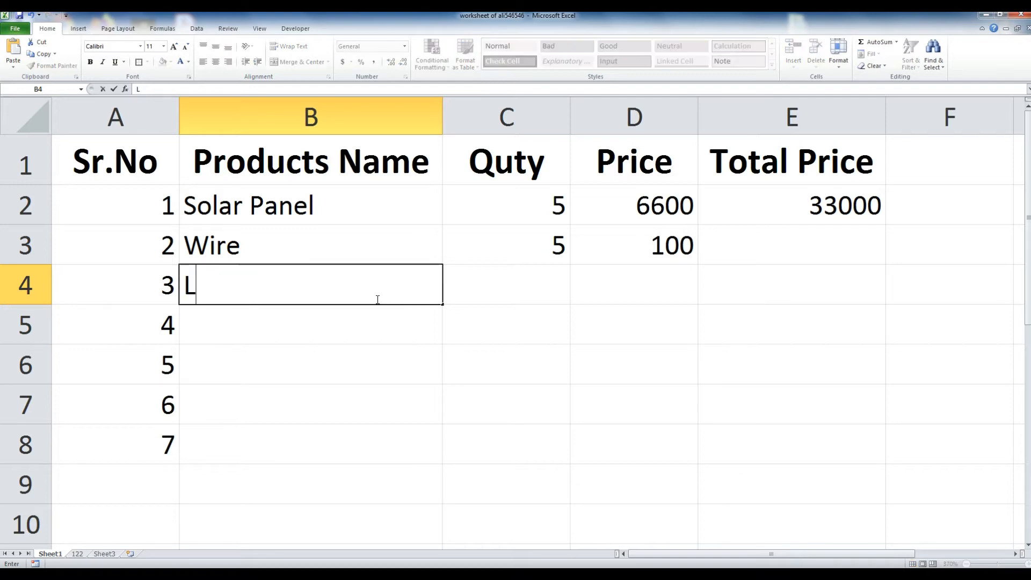
{"action": "type", "text": "ed B"}
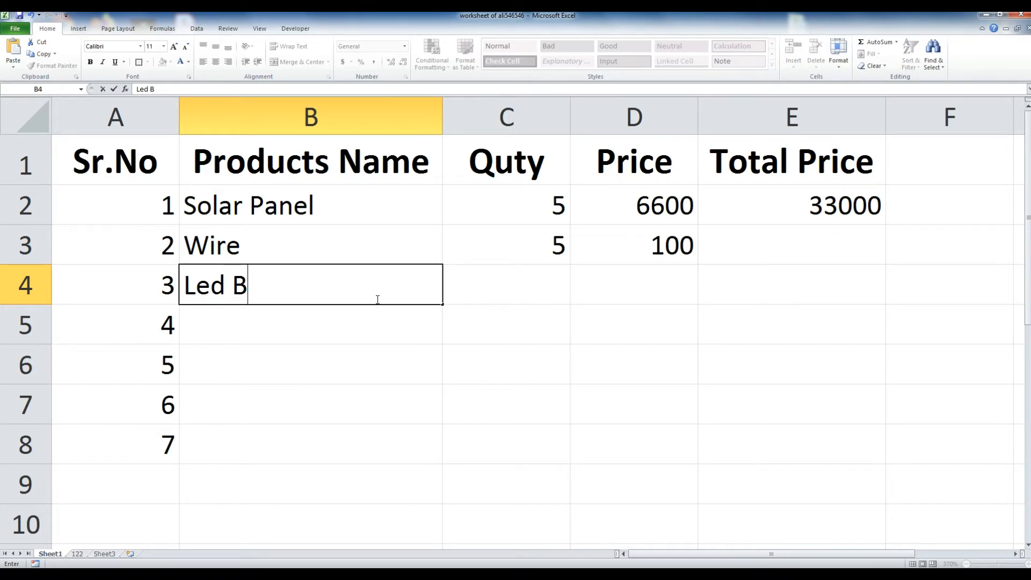
{"action": "type", "text": "u"}
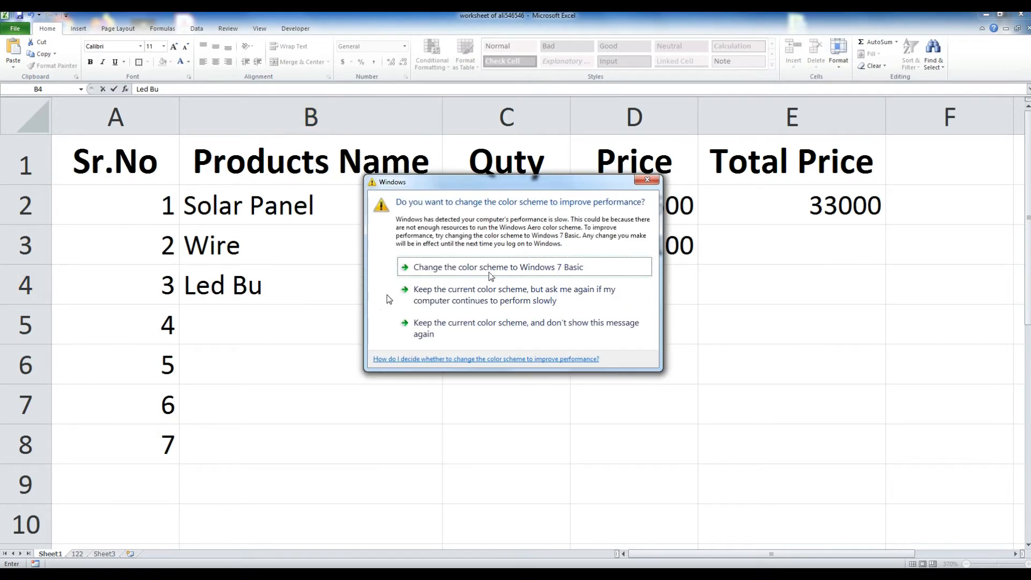
{"action": "left_click", "coordinate": [570, 267]}
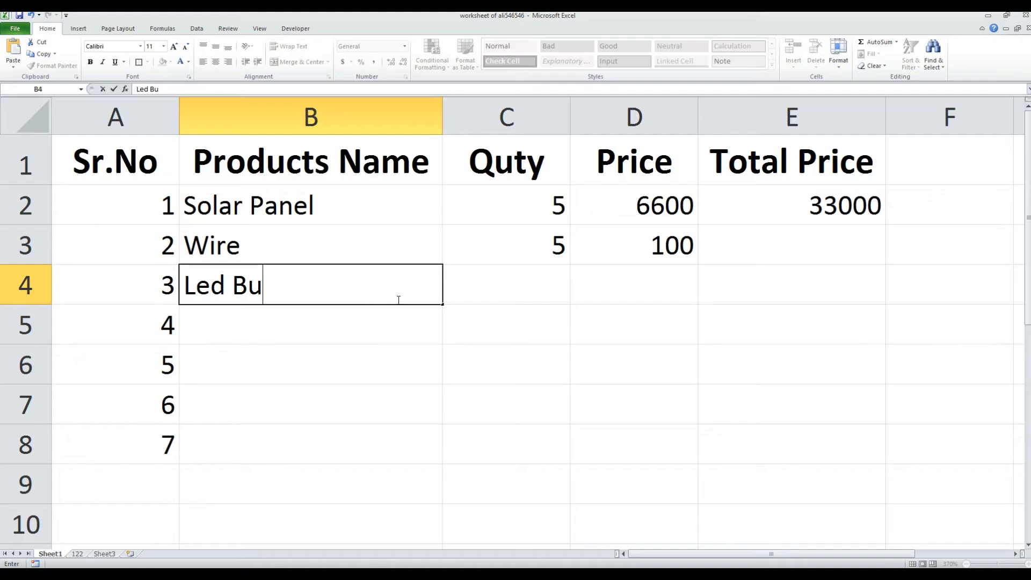
{"action": "left_click", "coordinate": [401, 299]}
{"action": "type", "text": "L"}
{"action": "key", "text": "BackSpace"}
{"action": "type", "text": "lb"}
{"action": "key", "text": "Tab"}
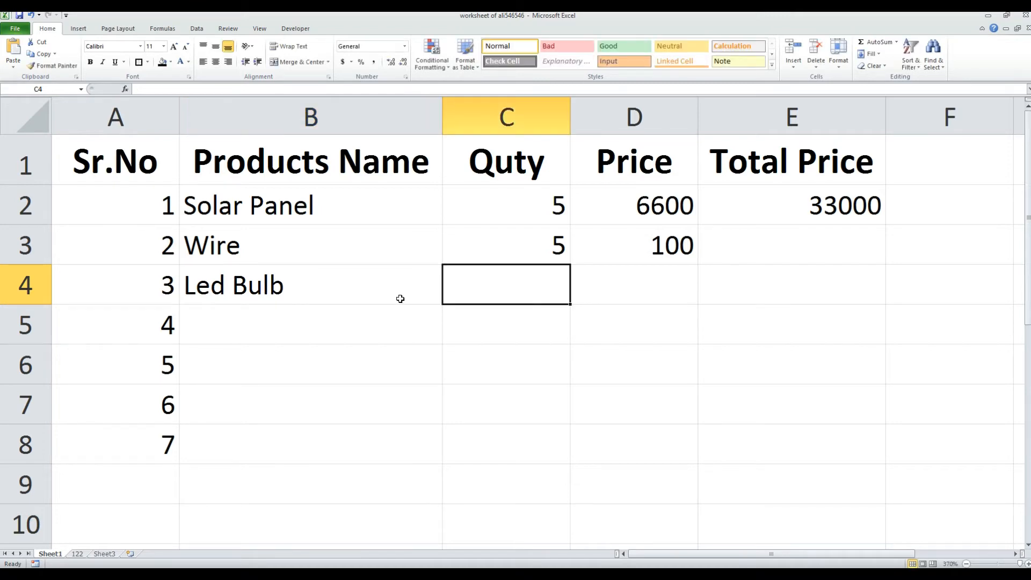
- Enter the quantity 3 in cell C4 and the price 110 in cell D4 for the LED bulb
{"action": "type", "text": "3"}
{"action": "key", "text": "Tab"}
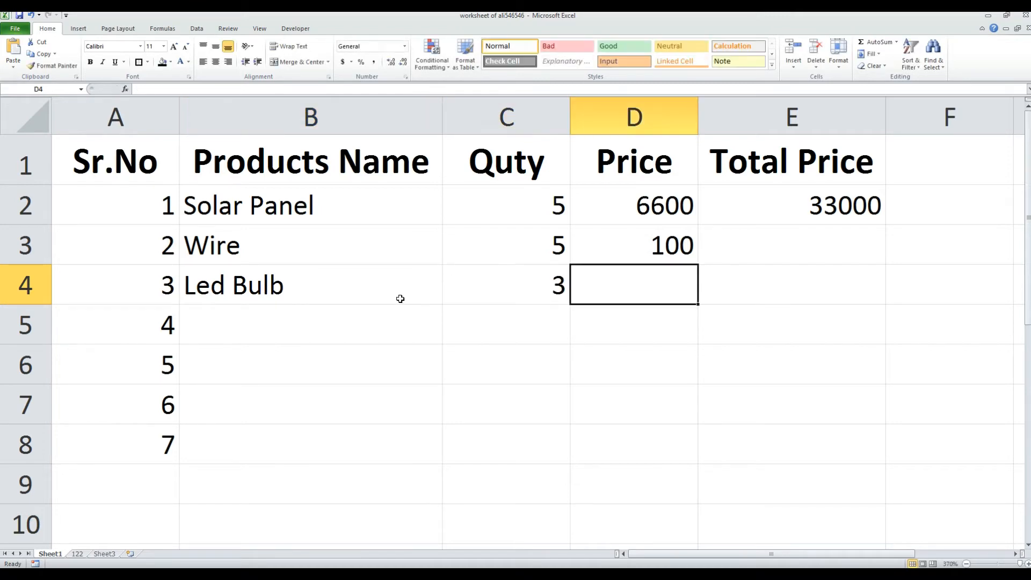
{"action": "type", "text": "110"}
{"action": "key", "text": "Return"}
- Check the total price formula in cell E2 and fill it down to cell E4
{"action": "key", "text": "Up"}
{"action": "key", "text": "Up"}
{"action": "key", "text": "Right"}
{"action": "key", "text": "Up"}
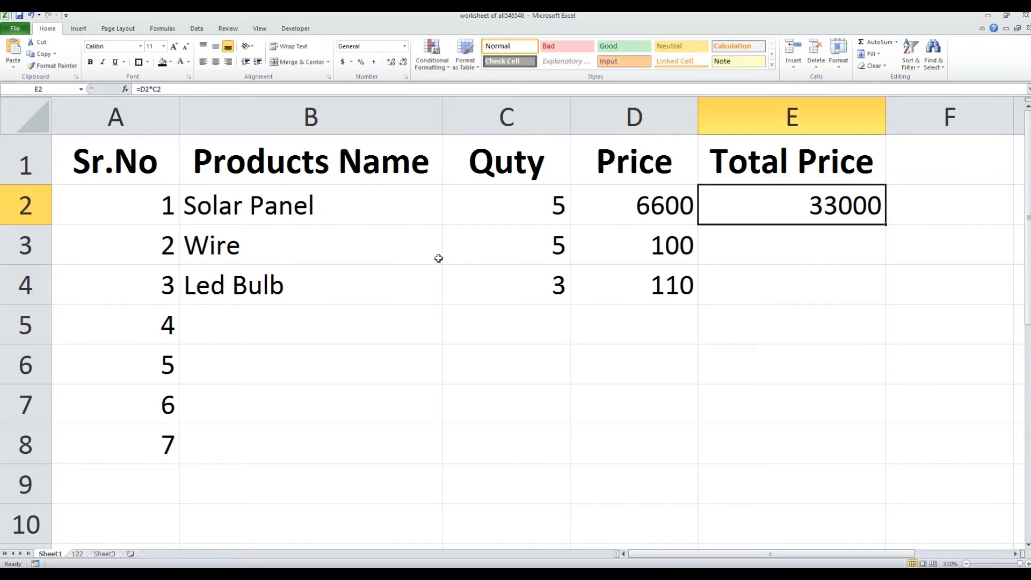
{"action": "double_click", "coordinate": [875, 210]}
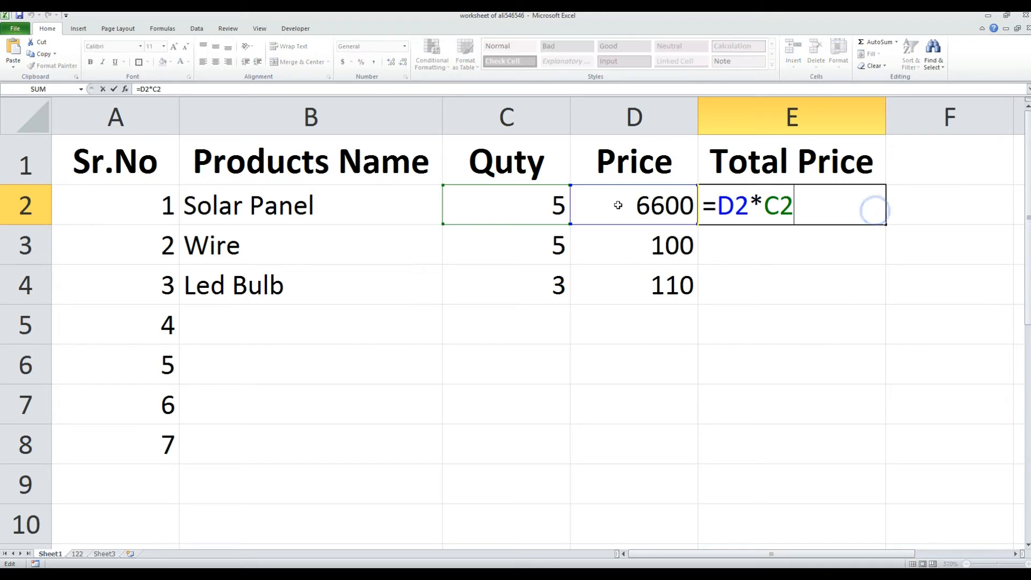
{"action": "key", "text": "Return"}
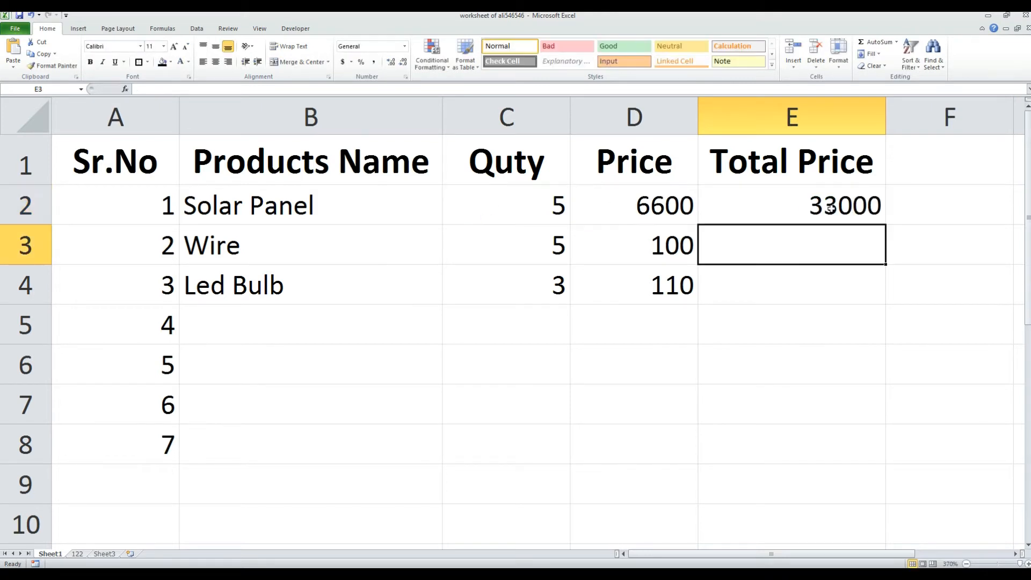
{"action": "left_click", "coordinate": [830, 208]}
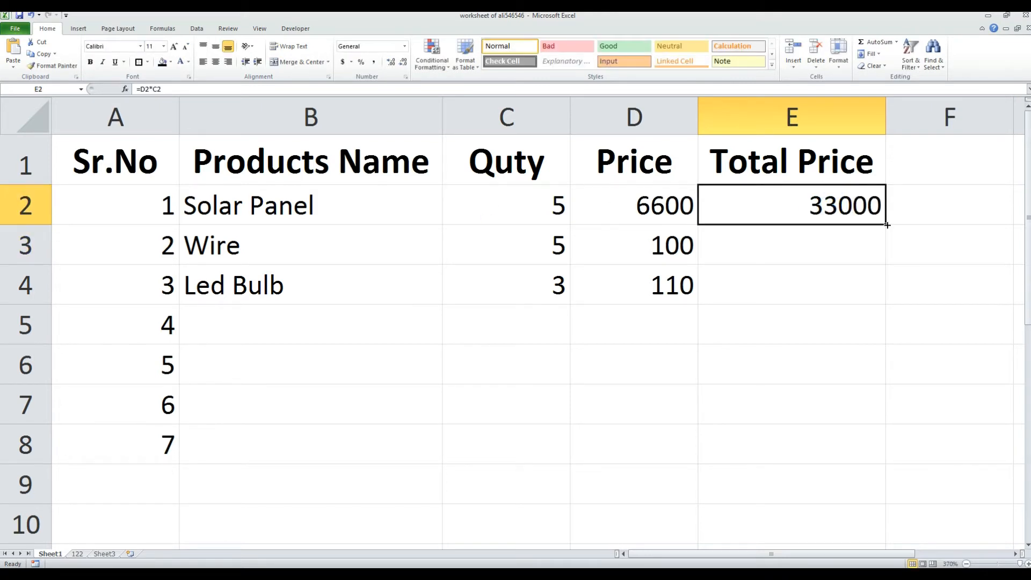
{"action": "left_click_drag", "start_coordinate": [887, 225], "coordinate": [884, 297]}
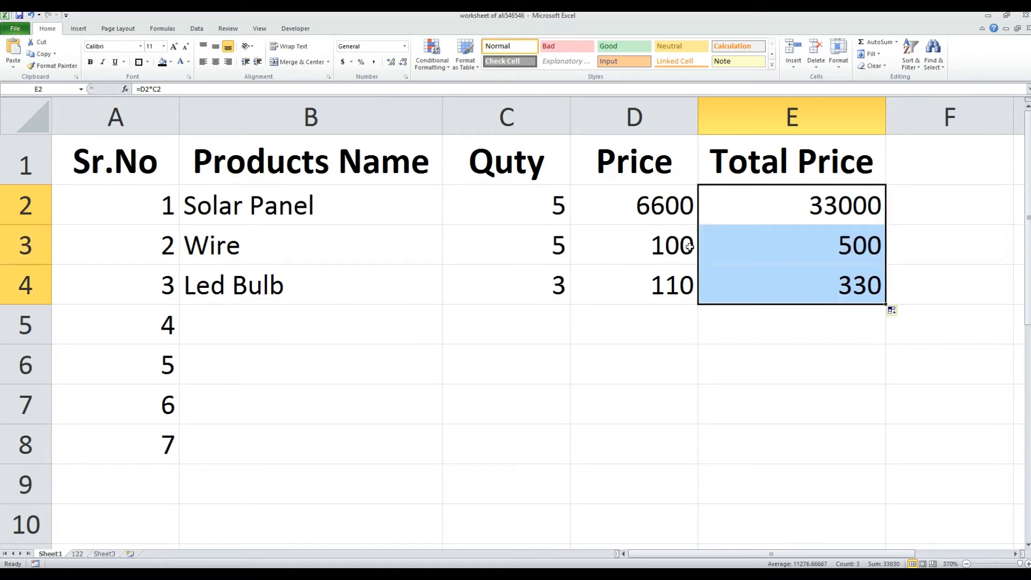
- Inspect the copied total price formula in cell E3 and the cells it references
{"action": "left_click", "coordinate": [814, 249]}
{"action": "double_click", "coordinate": [825, 257]}
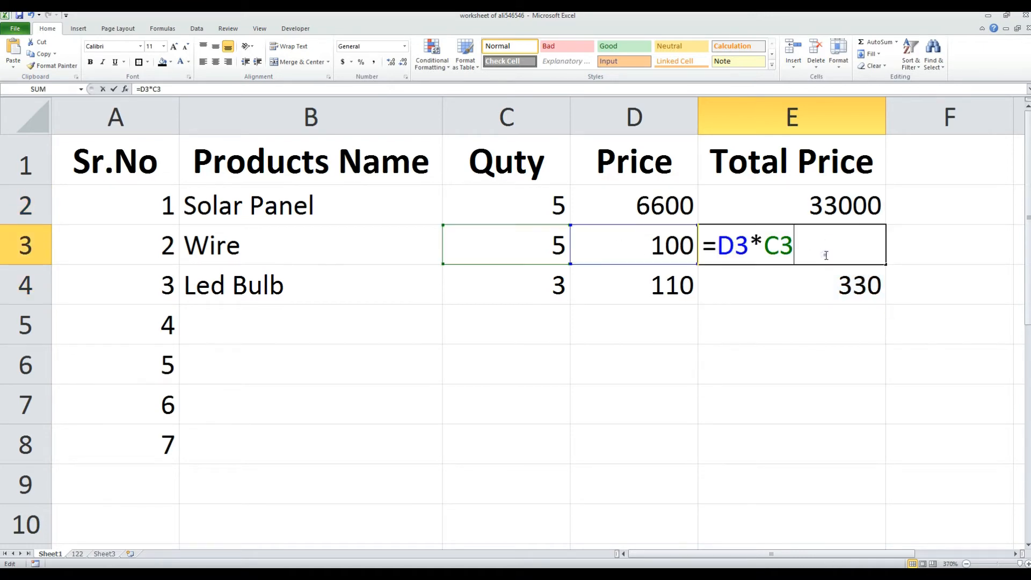
{"action": "key", "text": "Return"}
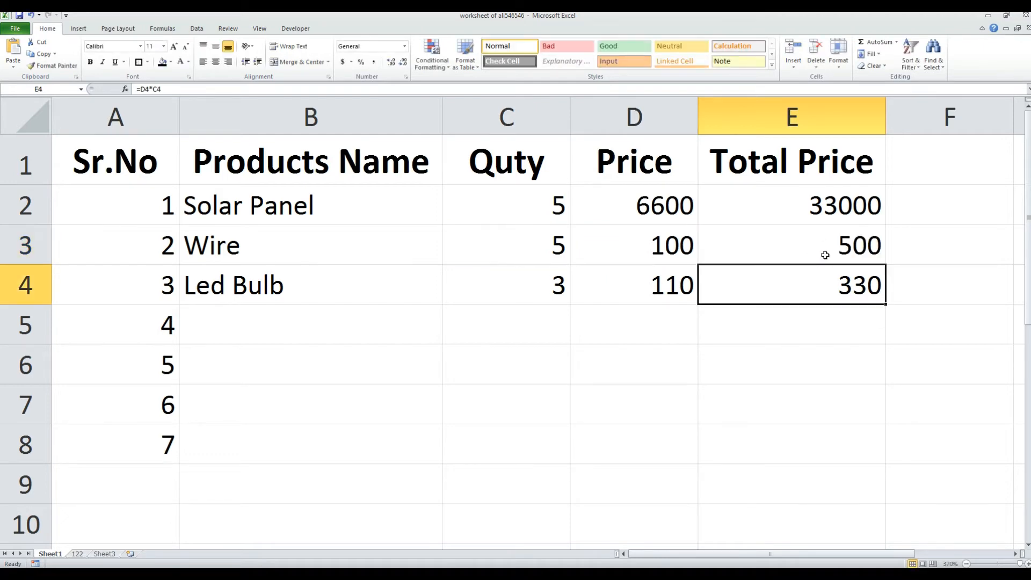
{"action": "double_click", "coordinate": [818, 254]}
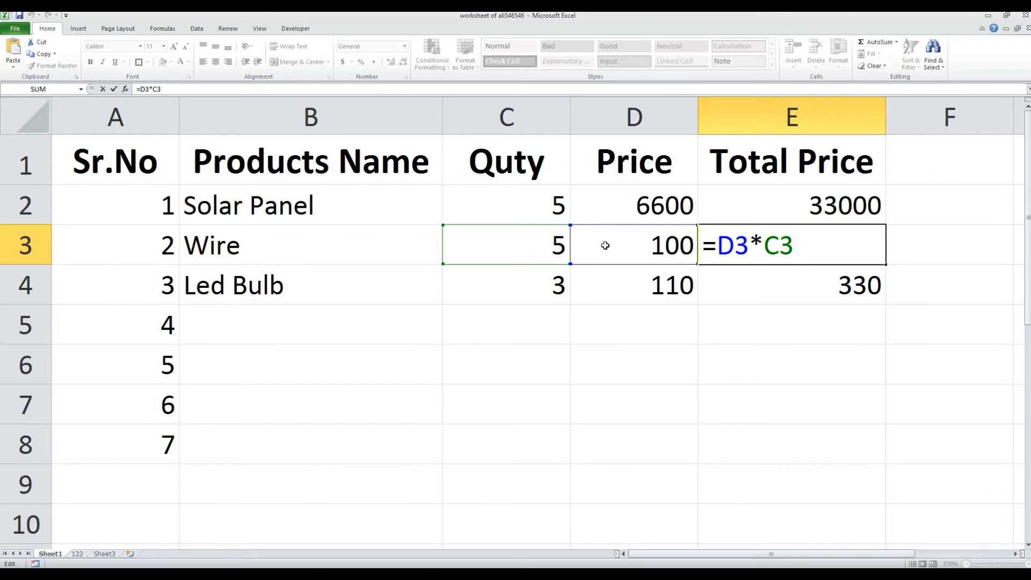
{"action": "key", "text": "Return"}
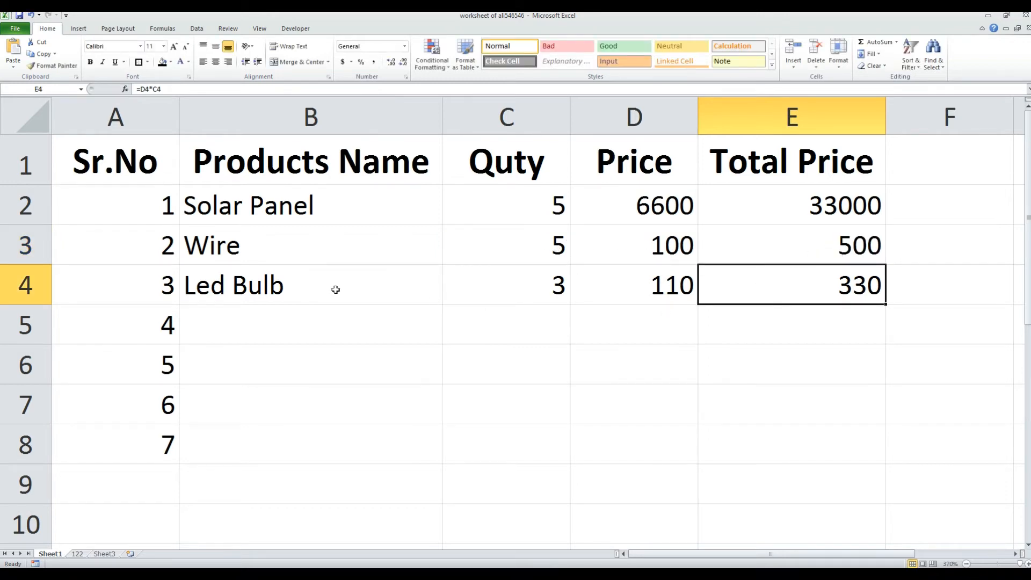
- Enter the label Total in cell A9 below the serial numbers
{"action": "left_click", "coordinate": [272, 325]}
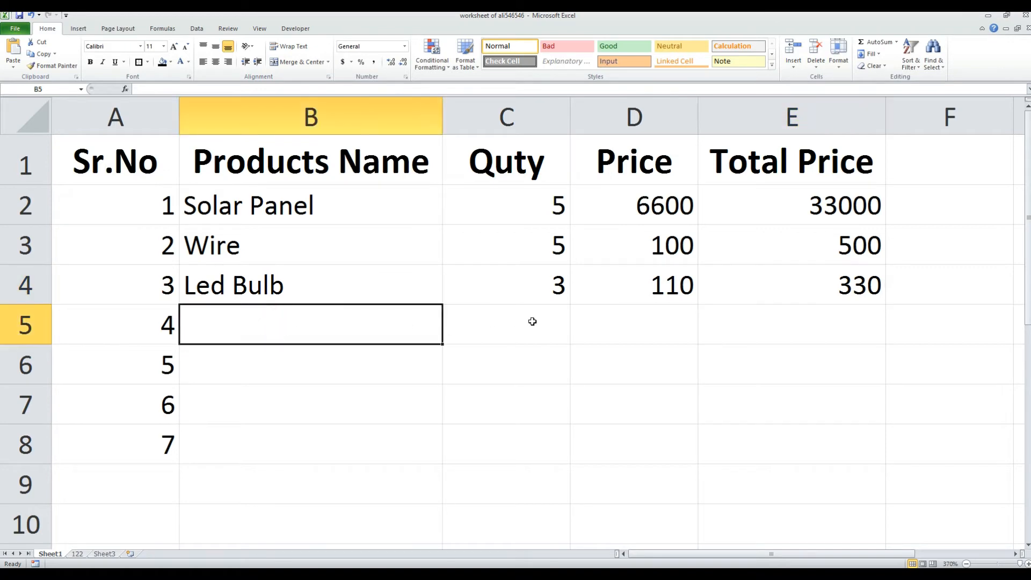
{"action": "left_click", "coordinate": [150, 486]}
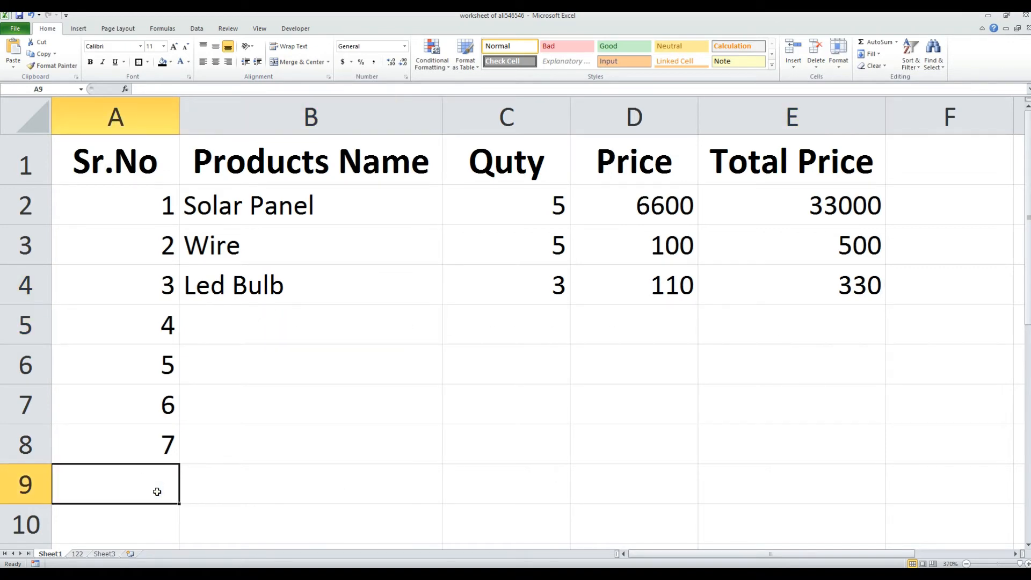
{"action": "type", "text": "Total"}
{"action": "key", "text": "Tab"}
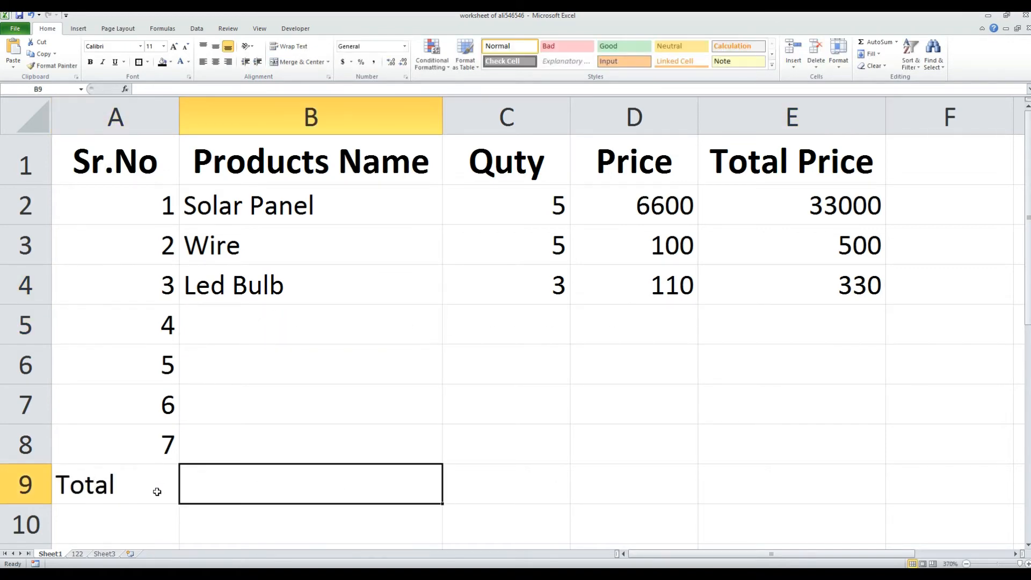
- Merge and center the Total label across cells A9 to D9
{"action": "key", "text": "shift+Right"}
{"action": "key", "text": "shift+Right"}
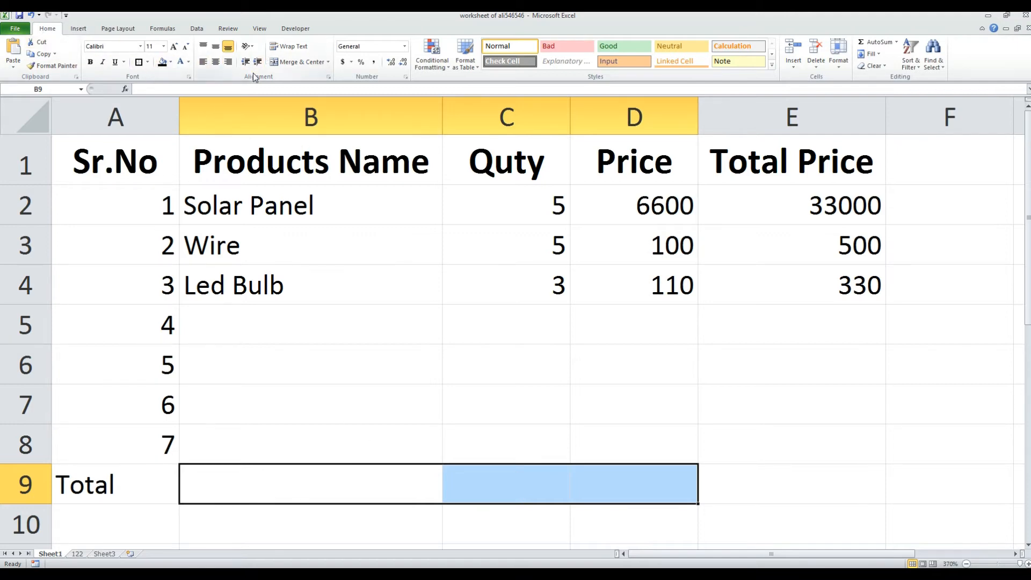
{"action": "left_click", "coordinate": [286, 64]}
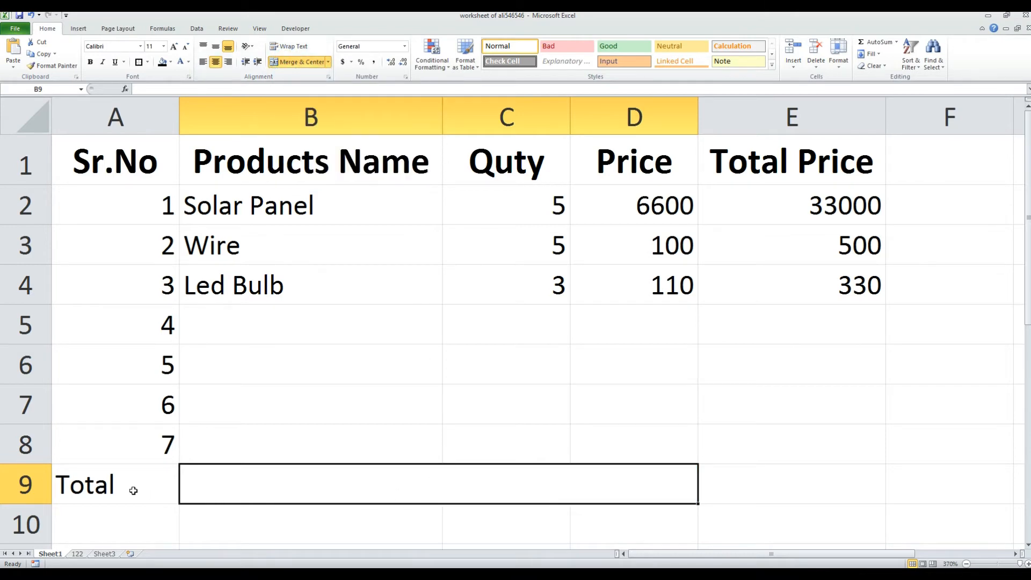
{"action": "left_click_drag", "start_coordinate": [134, 489], "coordinate": [259, 484]}
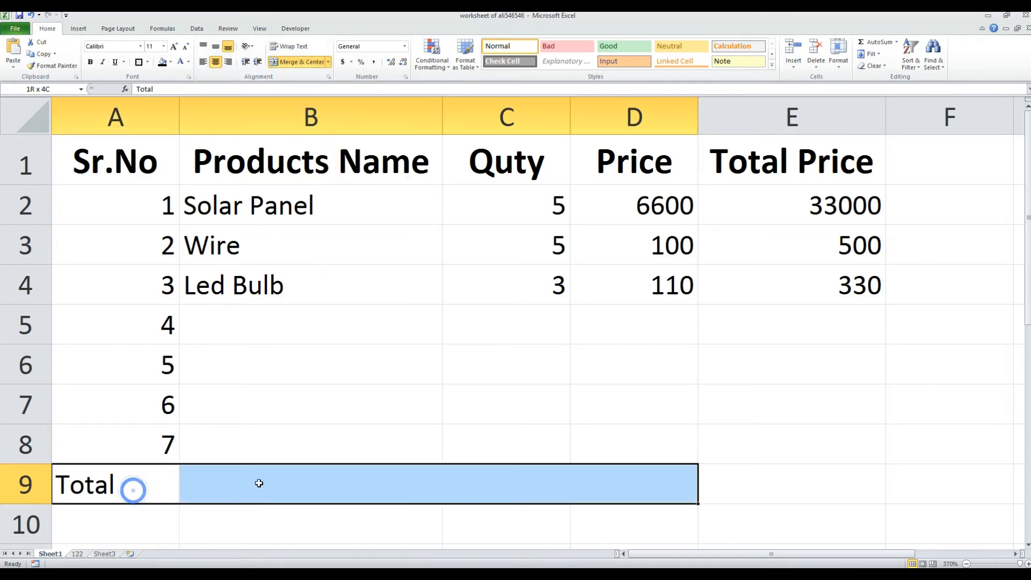
{"action": "left_click", "coordinate": [298, 61]}
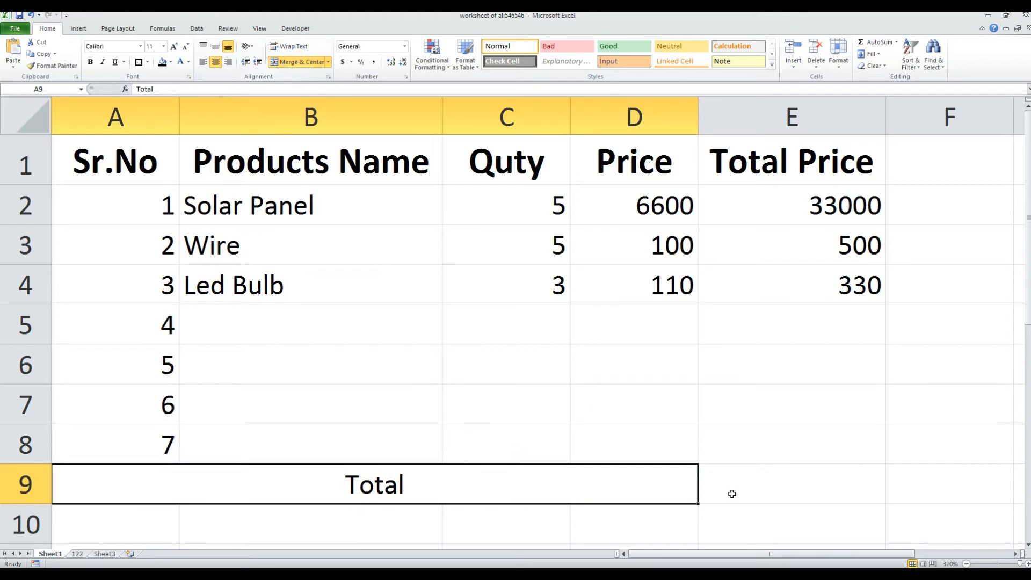
- Sum the Total Price column in cell E9 with the formula =SUM(E2:E8)
{"action": "left_click", "coordinate": [779, 485]}
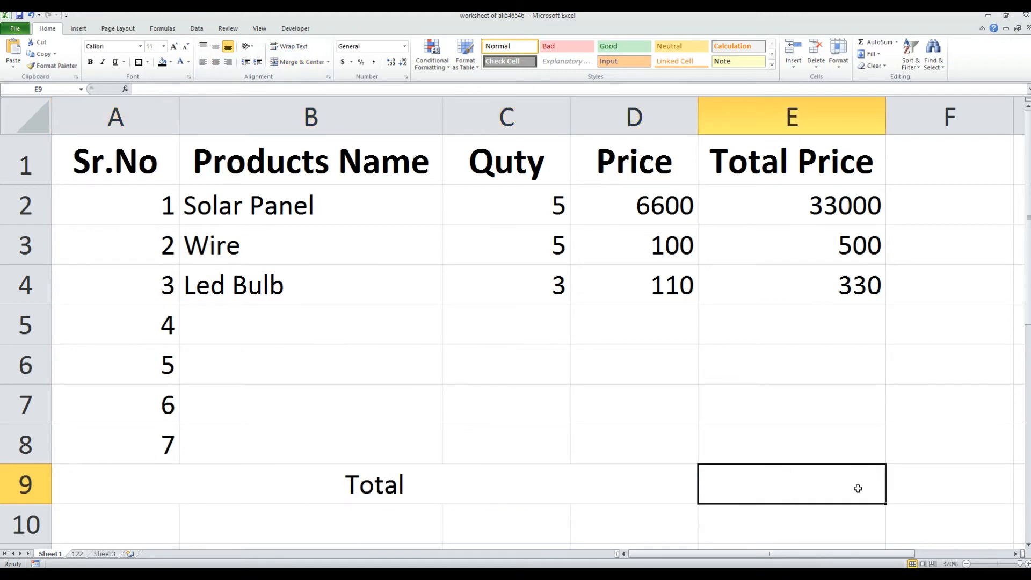
{"action": "type", "text": "="}
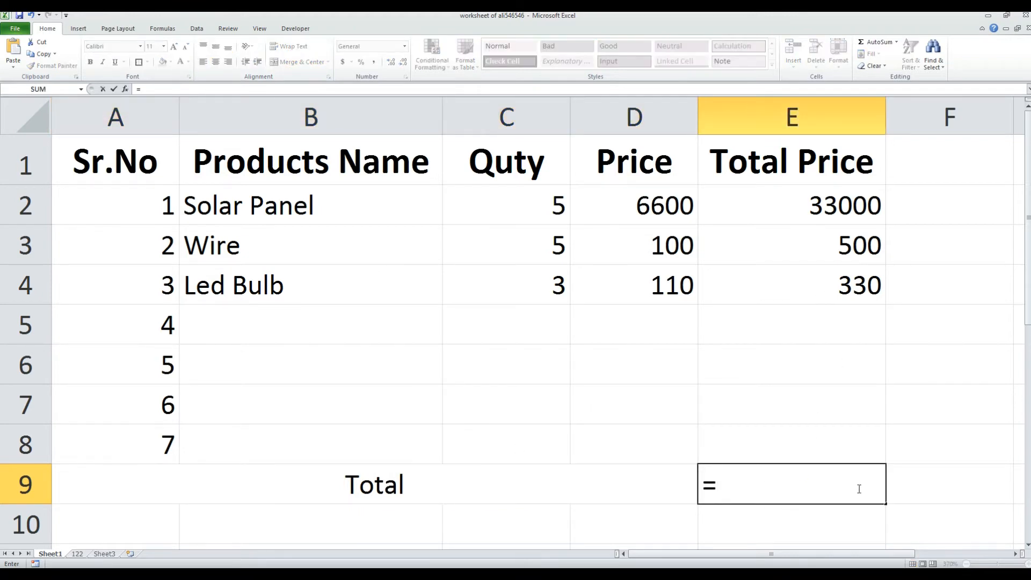
{"action": "type", "text": "sum"}
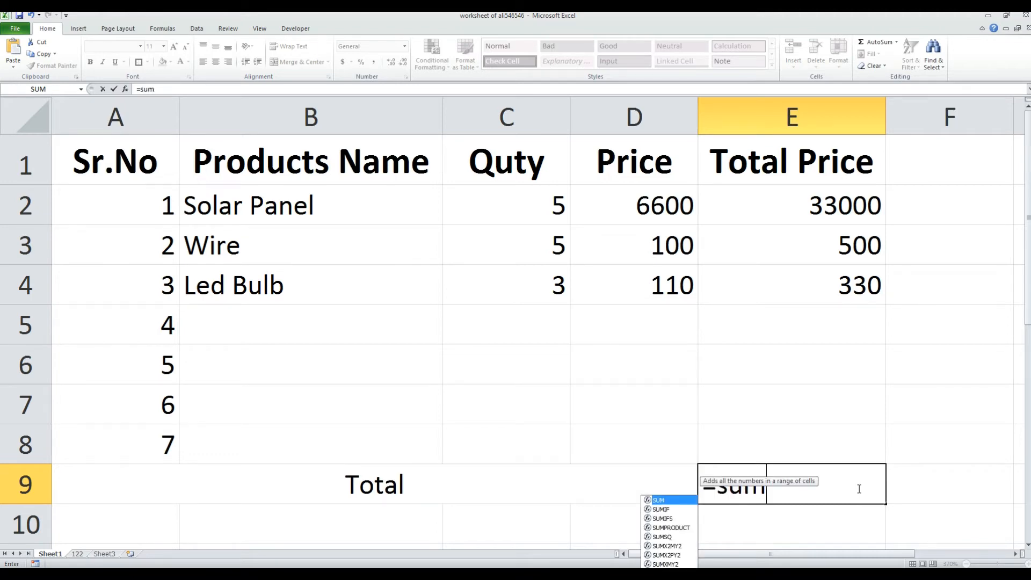
{"action": "type", "text": "("}
{"action": "left_click_drag", "start_coordinate": [838, 206], "coordinate": [853, 450]}
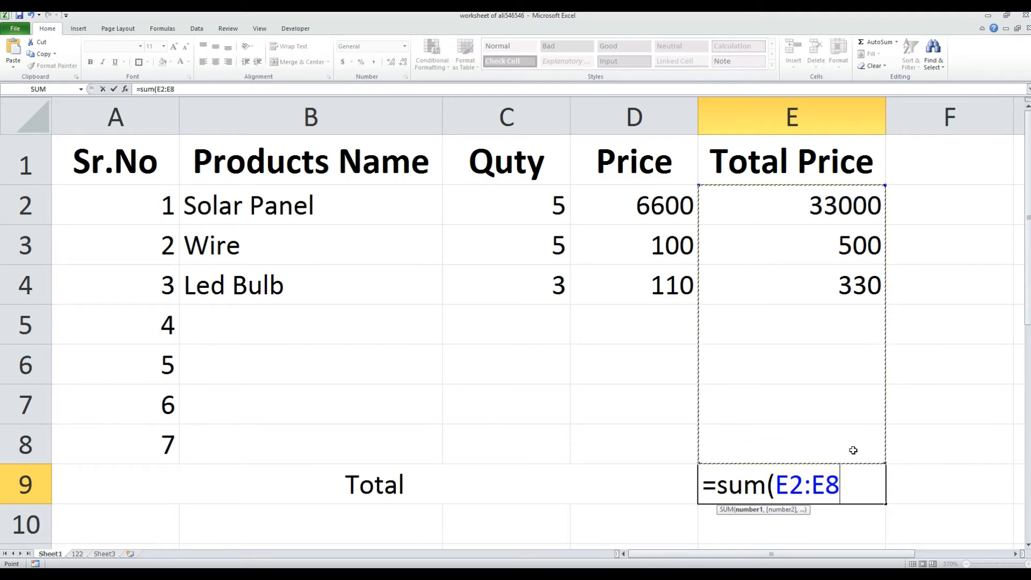
{"action": "type", "text": ")"}
{"action": "key", "text": "Return"}
{"action": "key", "text": "Up"}
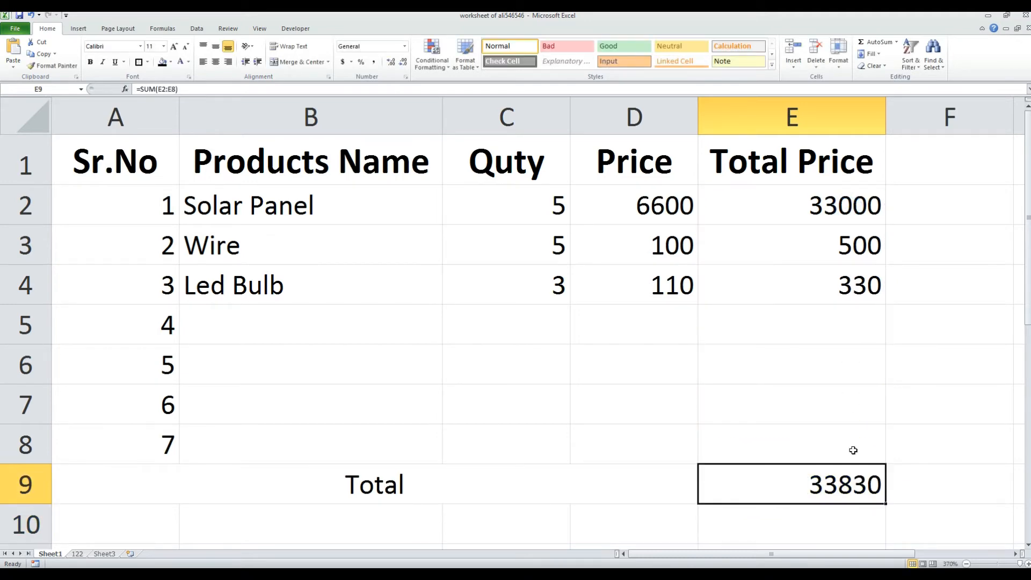
{"action": "key", "text": "Left"}
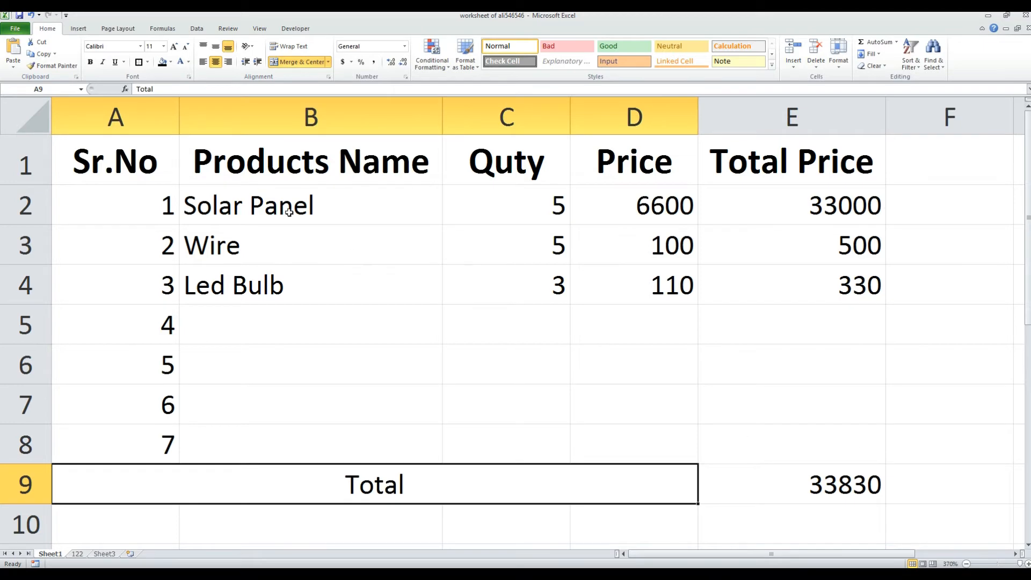
- Apply All Borders to the whole product table in cells A1 to E9
{"action": "left_click_drag", "start_coordinate": [143, 156], "coordinate": [801, 483]}
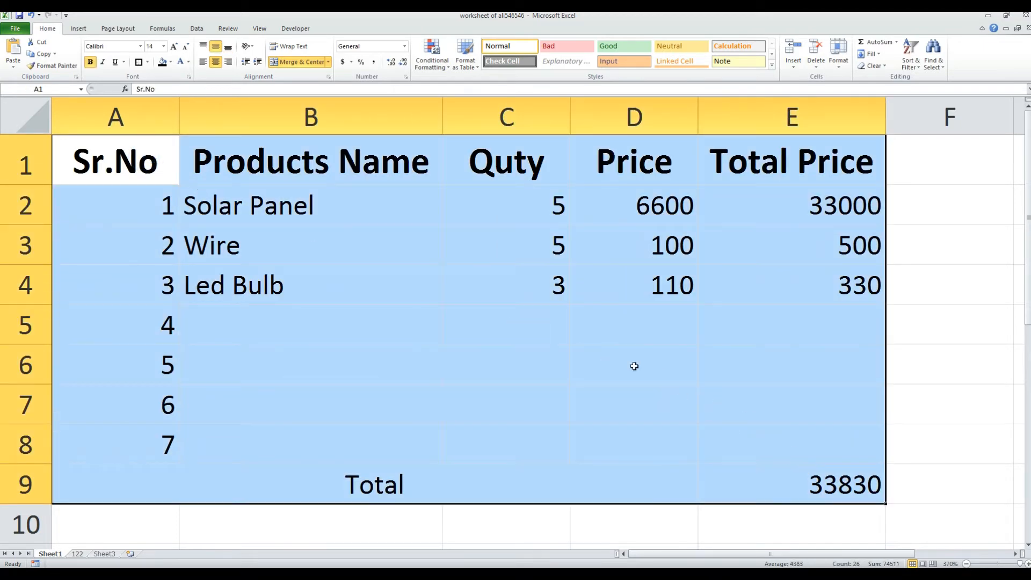
{"action": "left_click", "coordinate": [147, 62]}
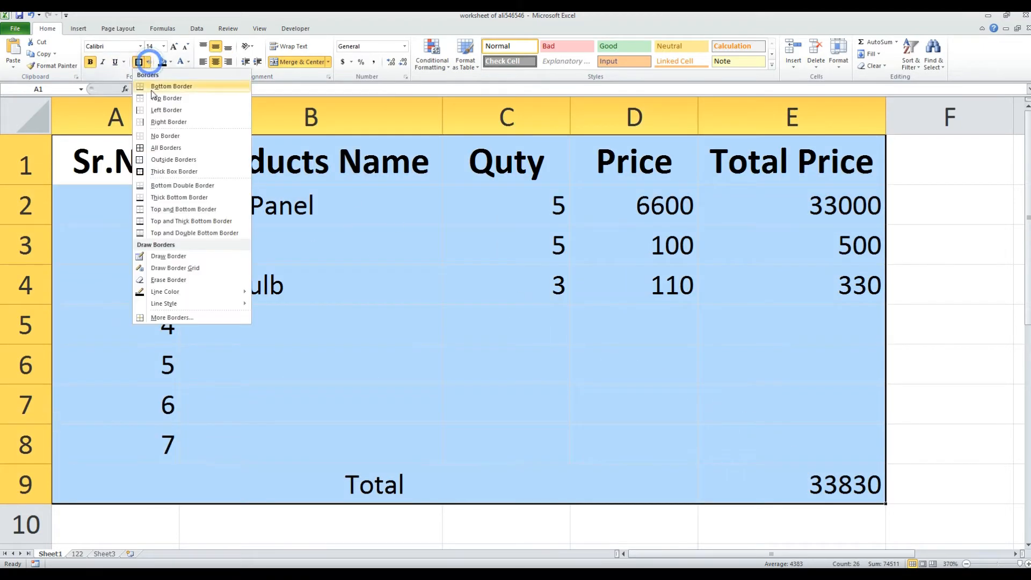
{"action": "left_click", "coordinate": [194, 149]}
{"action": "left_click", "coordinate": [639, 398]}
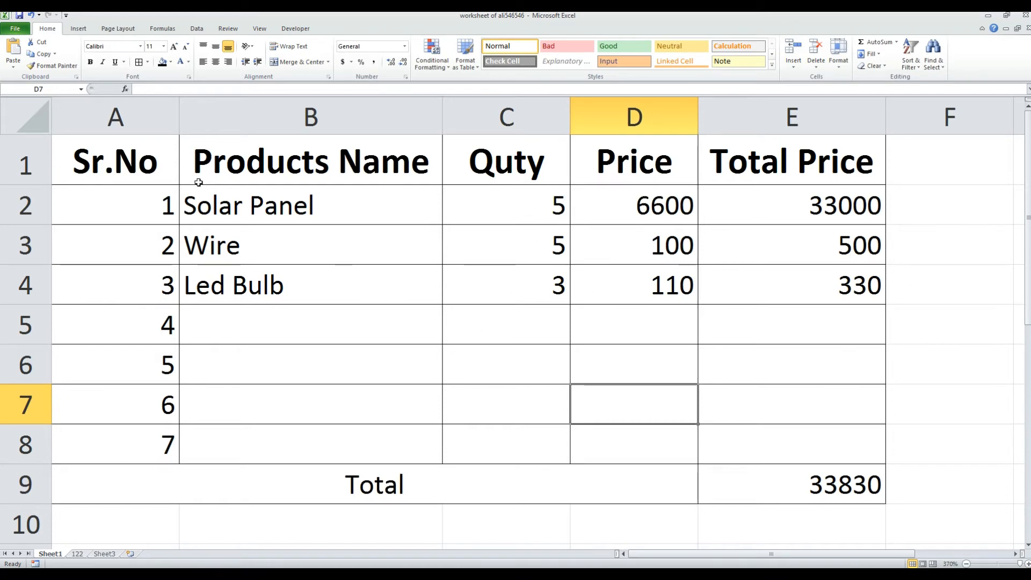
- Center the serial numbers in cells A2 to A8 and narrow column B to about the width of the Solar Panel entry
{"action": "left_click_drag", "start_coordinate": [143, 202], "coordinate": [149, 435]}
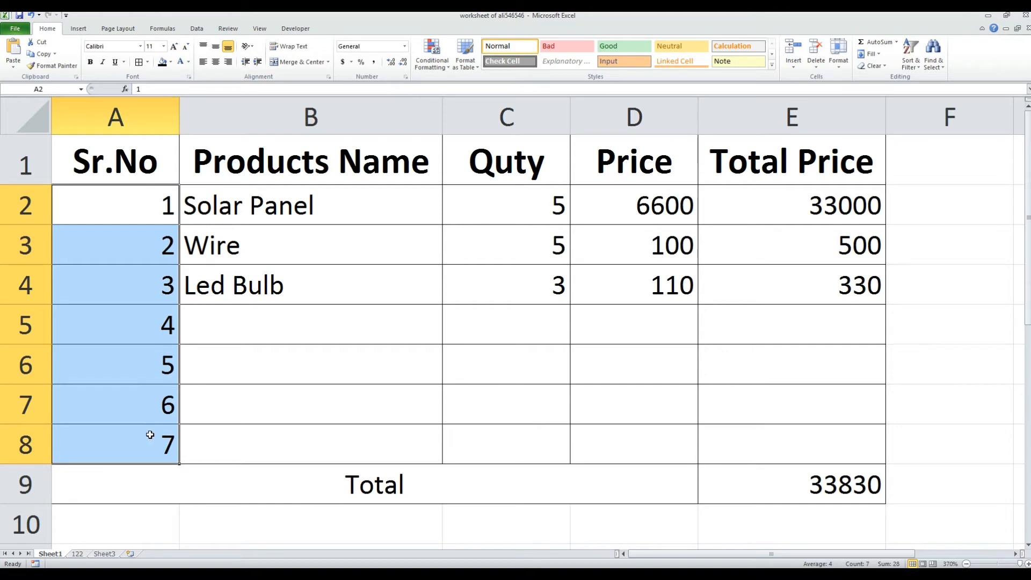
{"action": "left_click", "coordinate": [215, 66]}
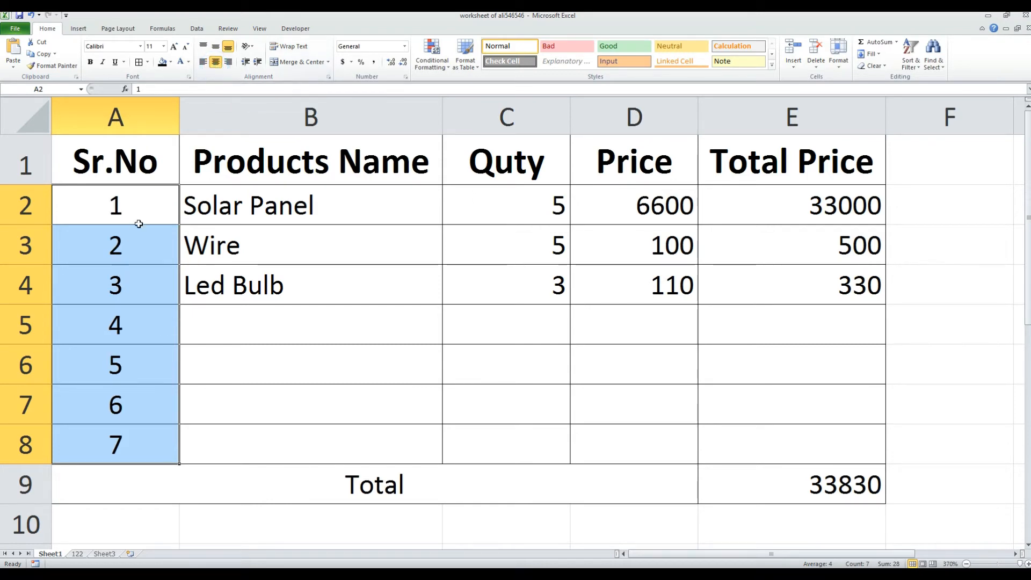
{"action": "left_click", "coordinate": [290, 206]}
{"action": "left_click_drag", "start_coordinate": [442, 114], "coordinate": [326, 121]}
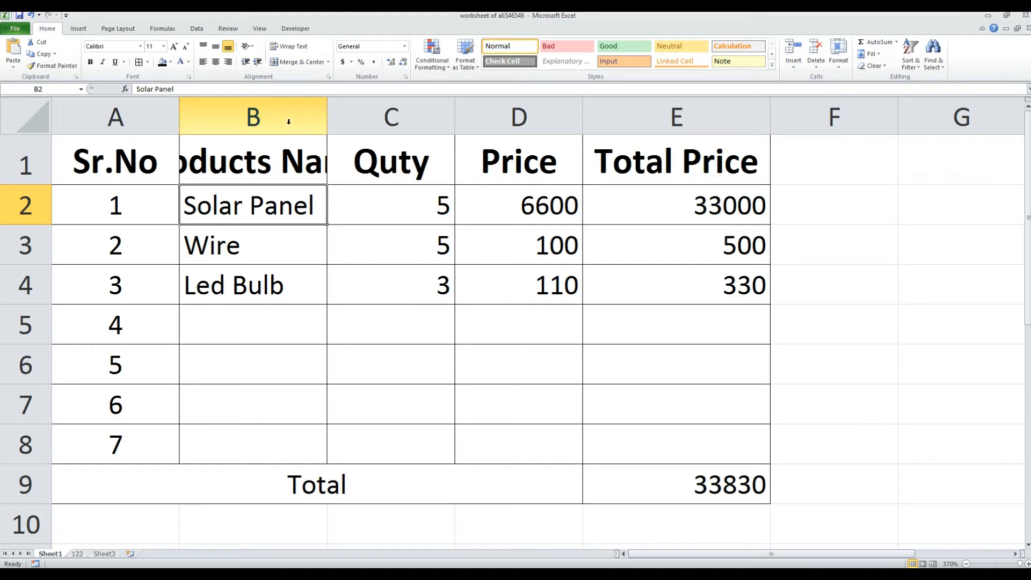
- Wrap the text of the Products Name heading in cell B1 so it fits the narrowed column
{"action": "left_click", "coordinate": [283, 157]}
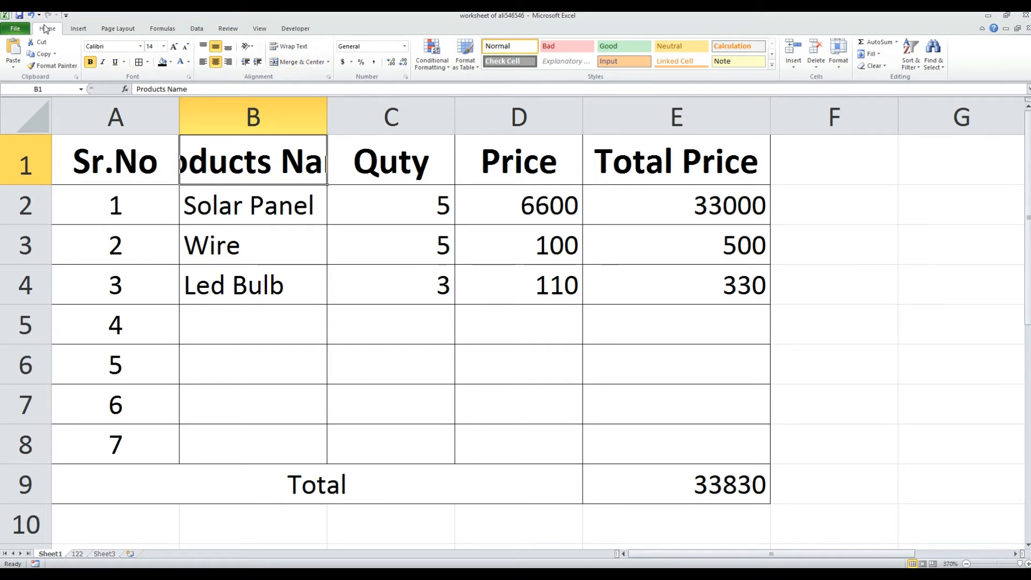
{"action": "left_click", "coordinate": [305, 47]}
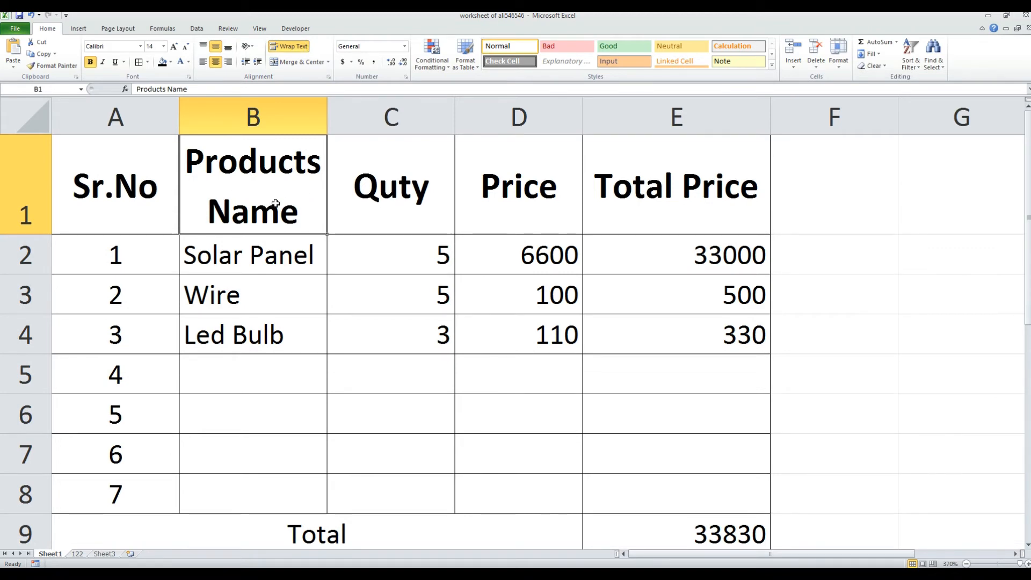
{"action": "left_click", "coordinate": [279, 253]}
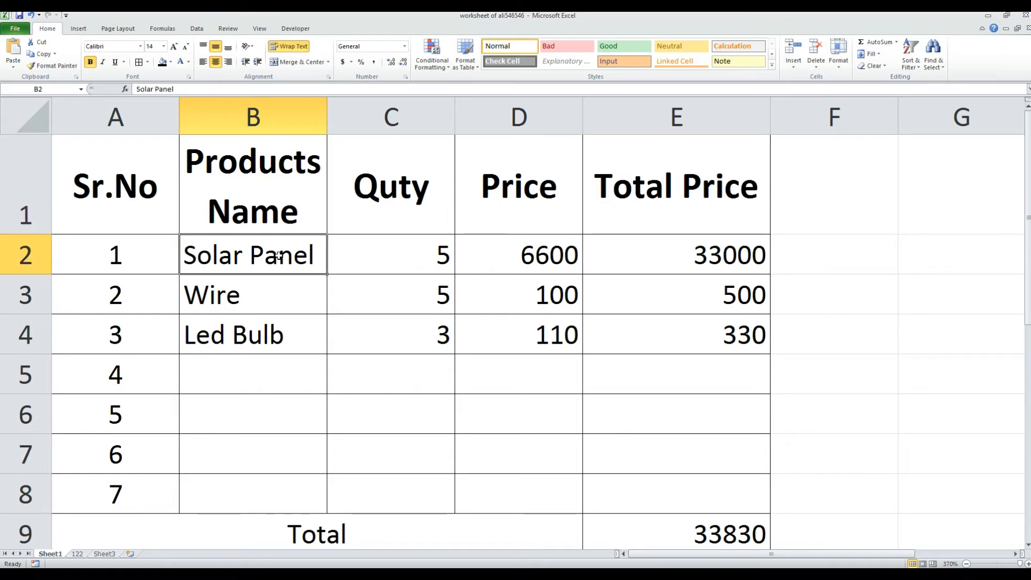
- Align the product names in cells B2 to B4 to the left horizontally and to the middle vertically
{"action": "left_click_drag", "start_coordinate": [277, 255], "coordinate": [273, 335]}
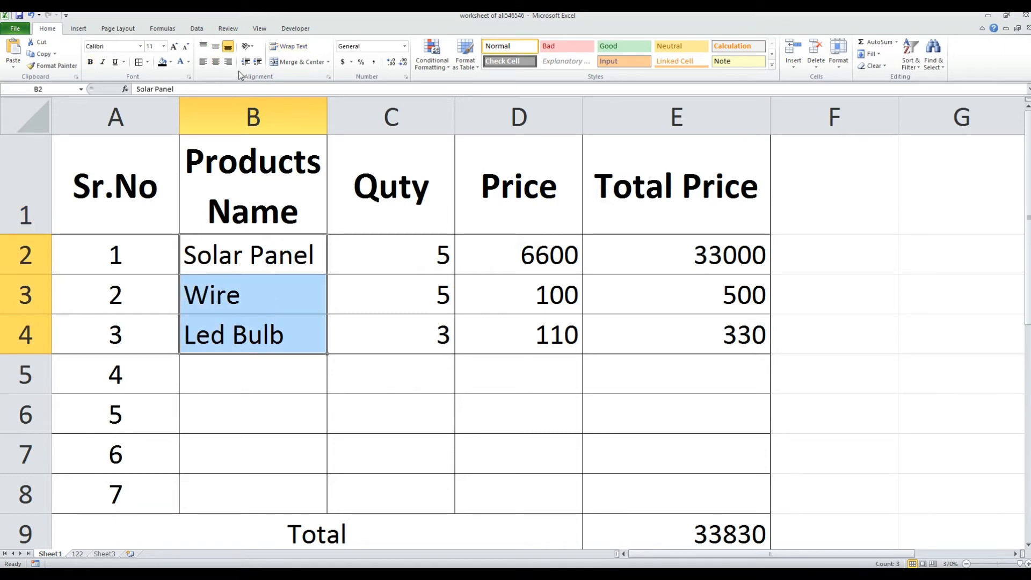
{"action": "left_click", "coordinate": [203, 62]}
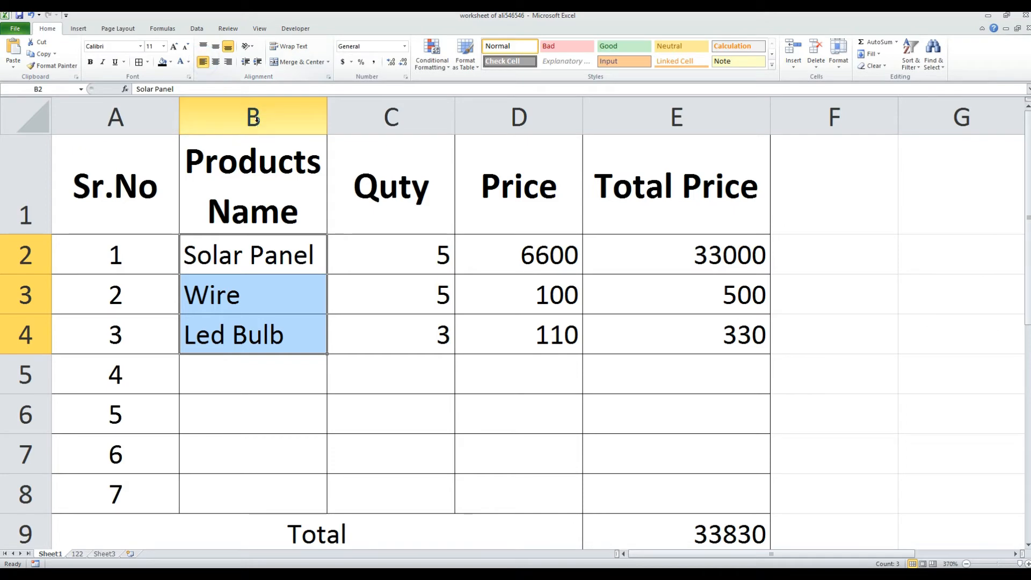
{"action": "left_click", "coordinate": [216, 46]}
{"action": "left_click", "coordinate": [215, 62]}
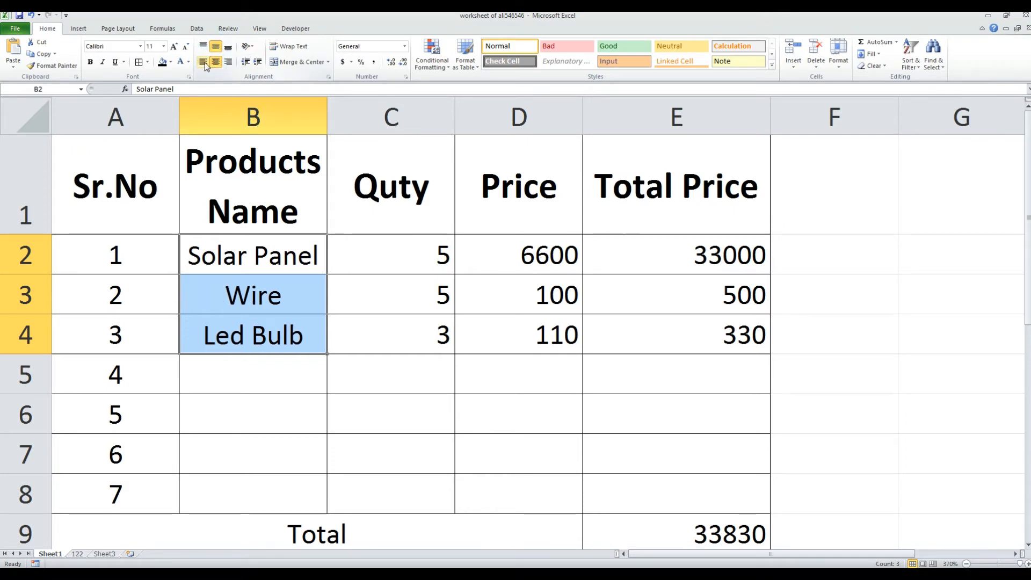
{"action": "left_click", "coordinate": [203, 62]}
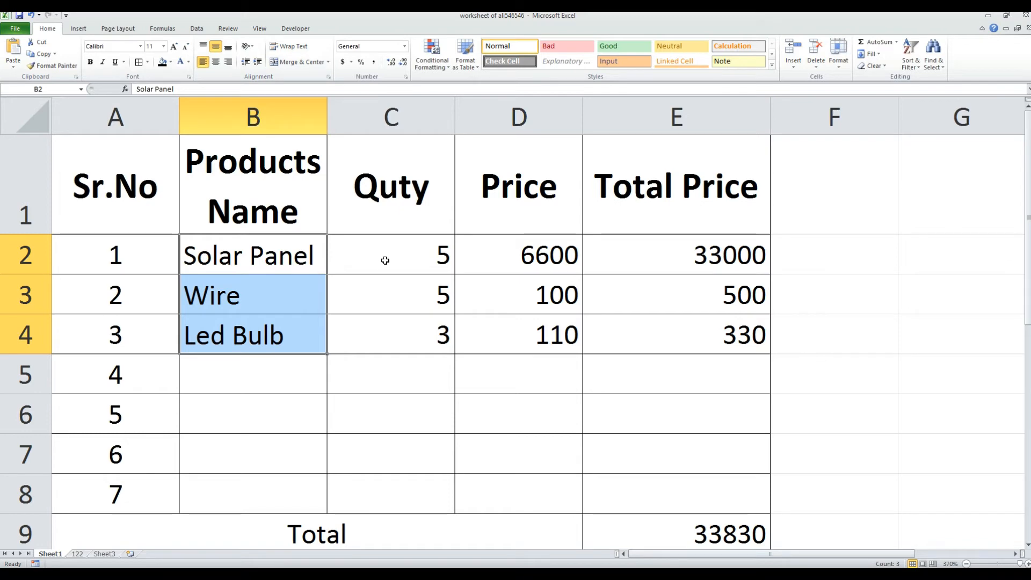
- Center the quantities, prices and total prices horizontally in cells C2 to E4
{"action": "left_click_drag", "start_coordinate": [429, 252], "coordinate": [428, 325]}
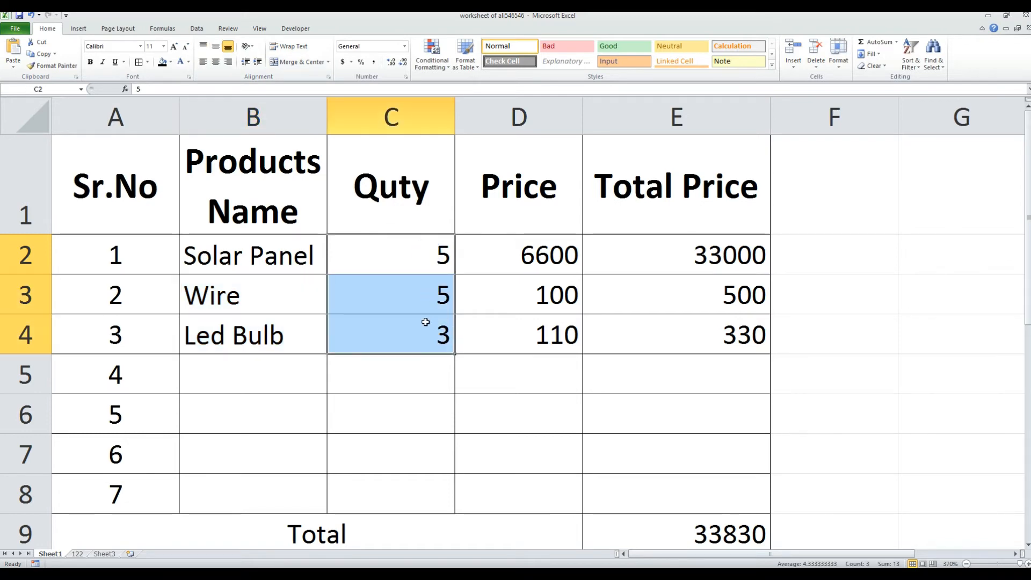
{"action": "left_click", "coordinate": [217, 64]}
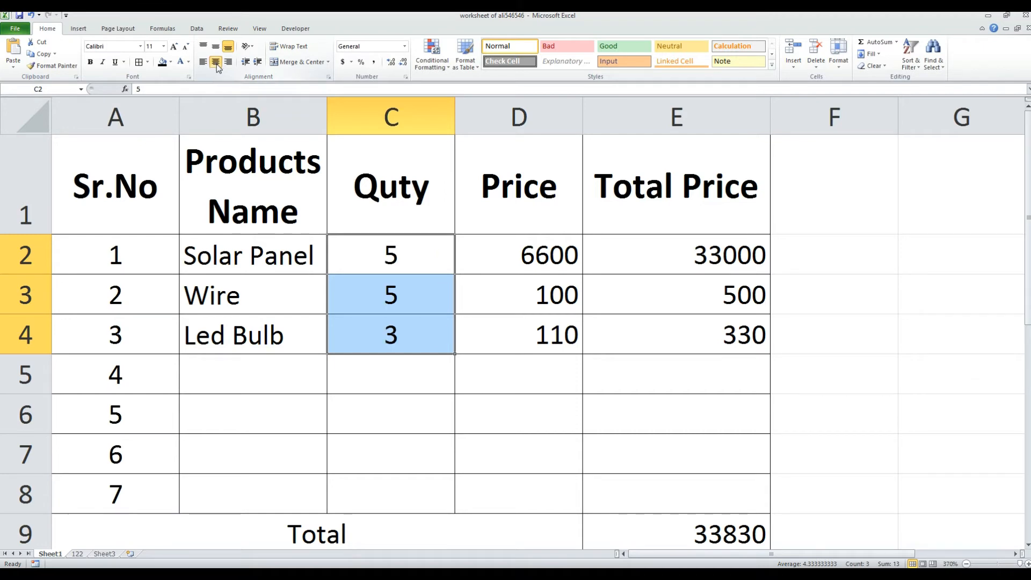
{"action": "left_click_drag", "start_coordinate": [531, 263], "coordinate": [541, 329]}
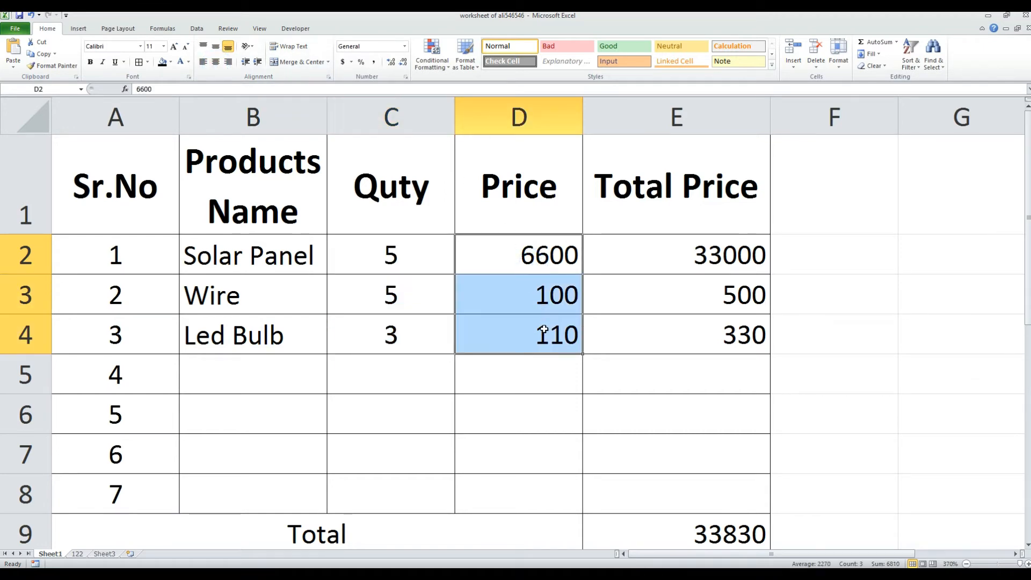
{"action": "left_click", "coordinate": [217, 67]}
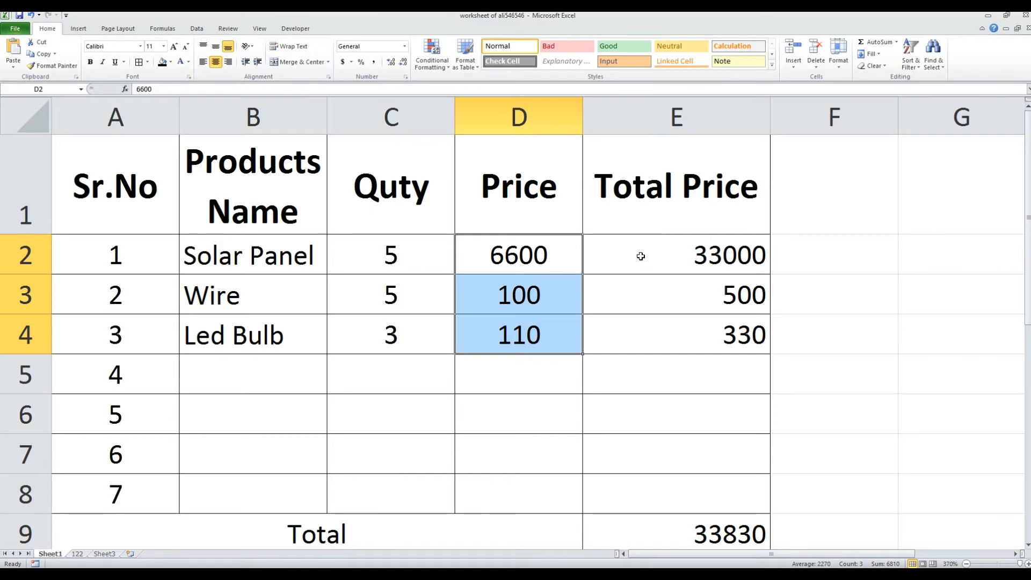
{"action": "left_click_drag", "start_coordinate": [641, 256], "coordinate": [647, 332]}
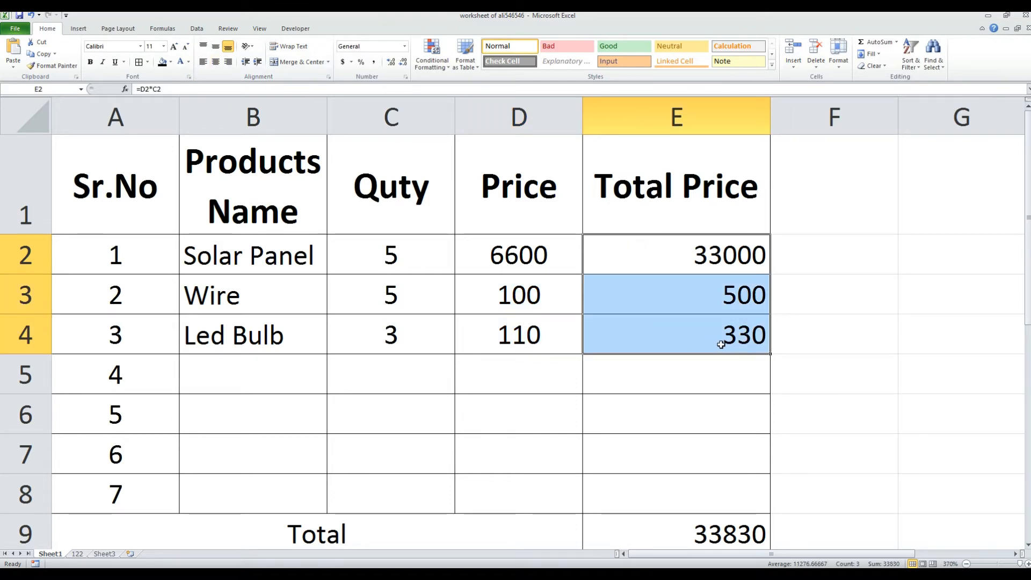
{"action": "key", "text": "ctrl+e"}
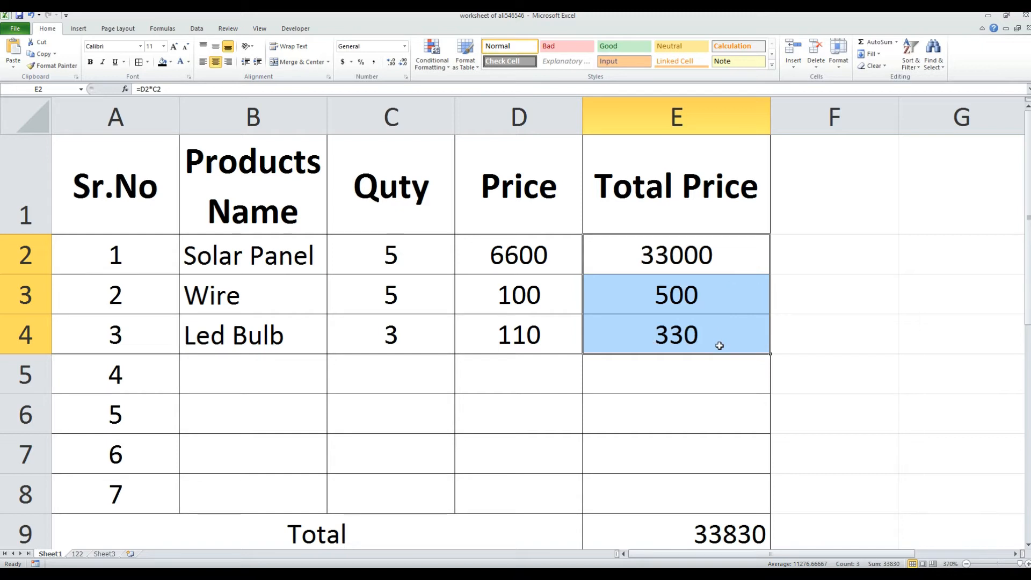
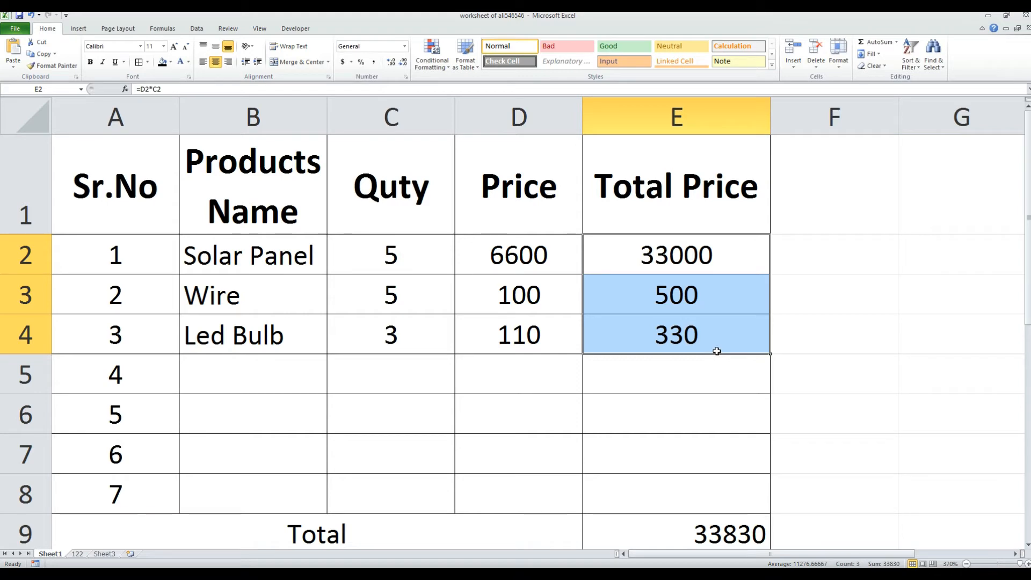
{"action": "left_click", "coordinate": [698, 384]}
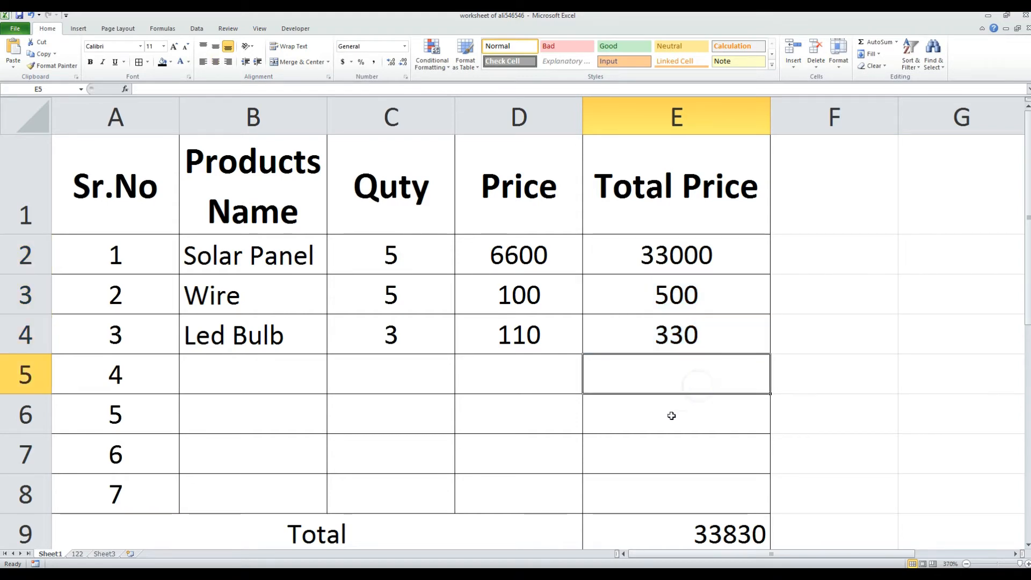
- Fill in product row 4 (sheet row 5) with the name Fan, quantity 5 and price 3500
{"action": "left_click", "coordinate": [297, 385]}
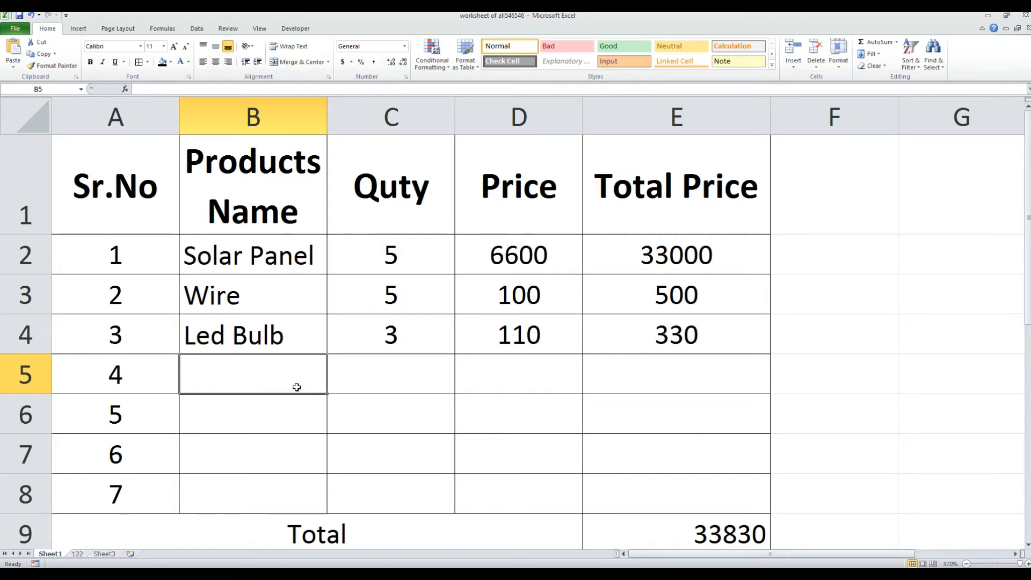
{"action": "type", "text": "Fan"}
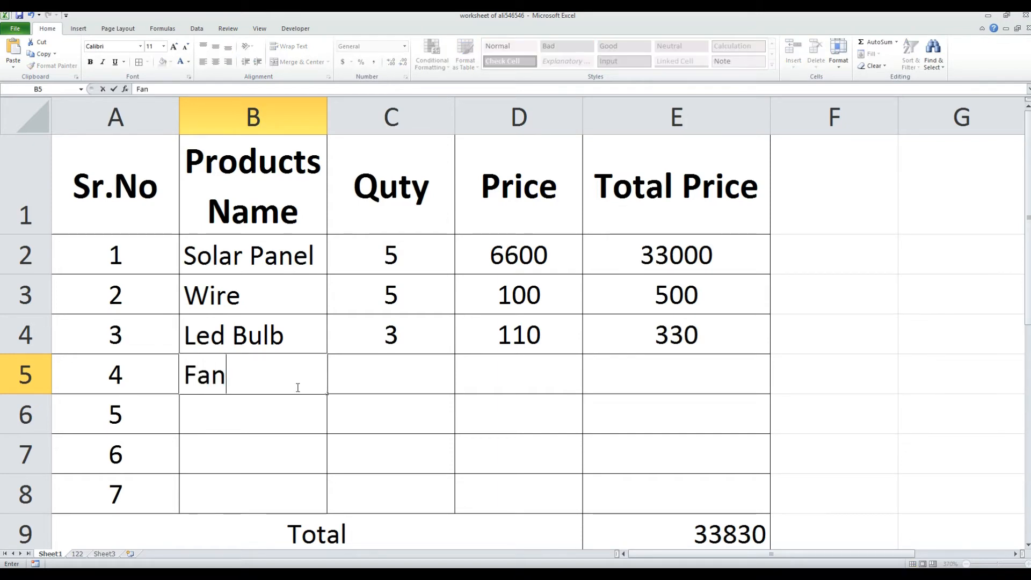
{"action": "key", "text": "Tab"}
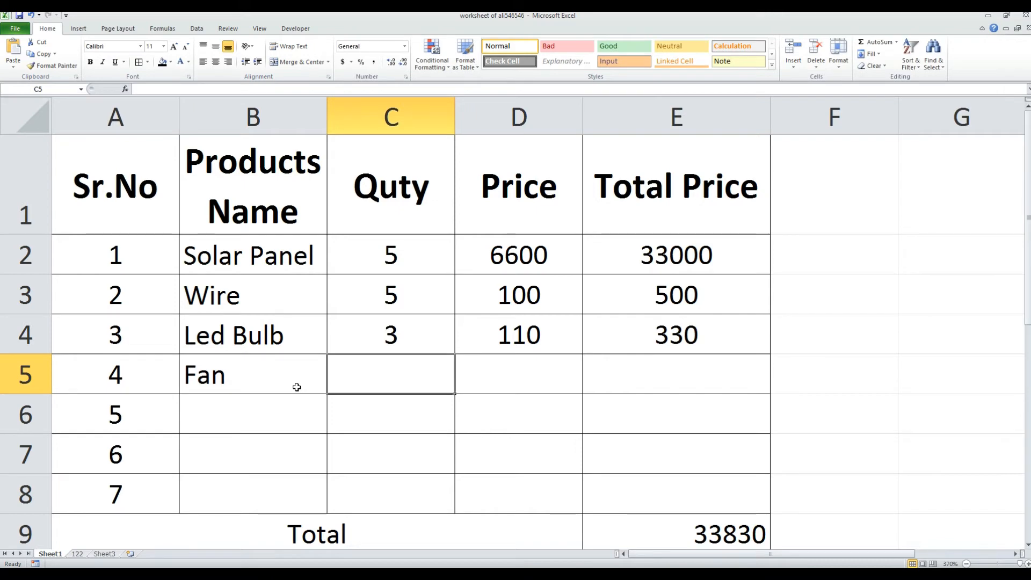
{"action": "type", "text": "5"}
{"action": "key", "text": "Tab"}
{"action": "type", "text": "3500"}
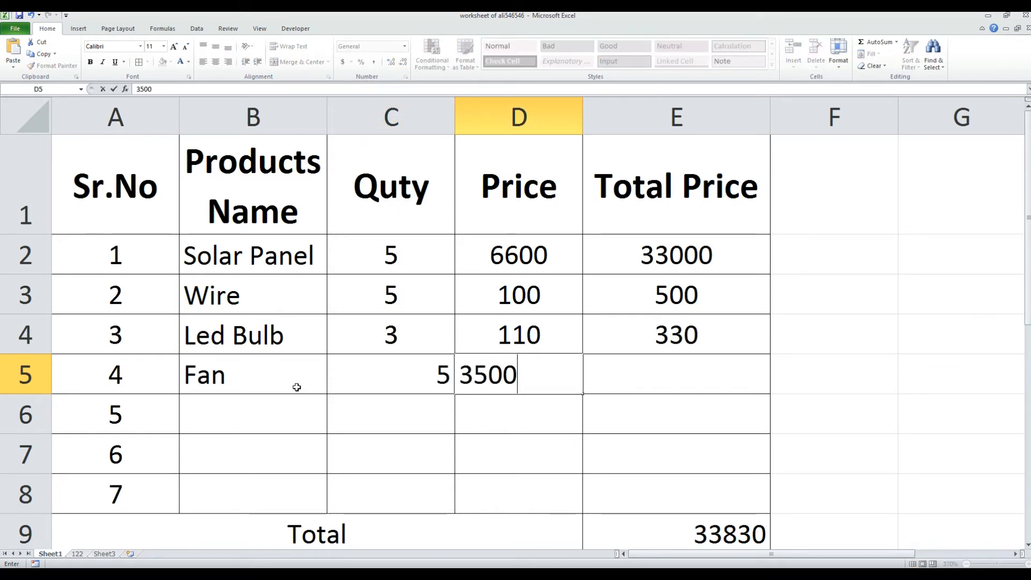
{"action": "key", "text": "Tab"}
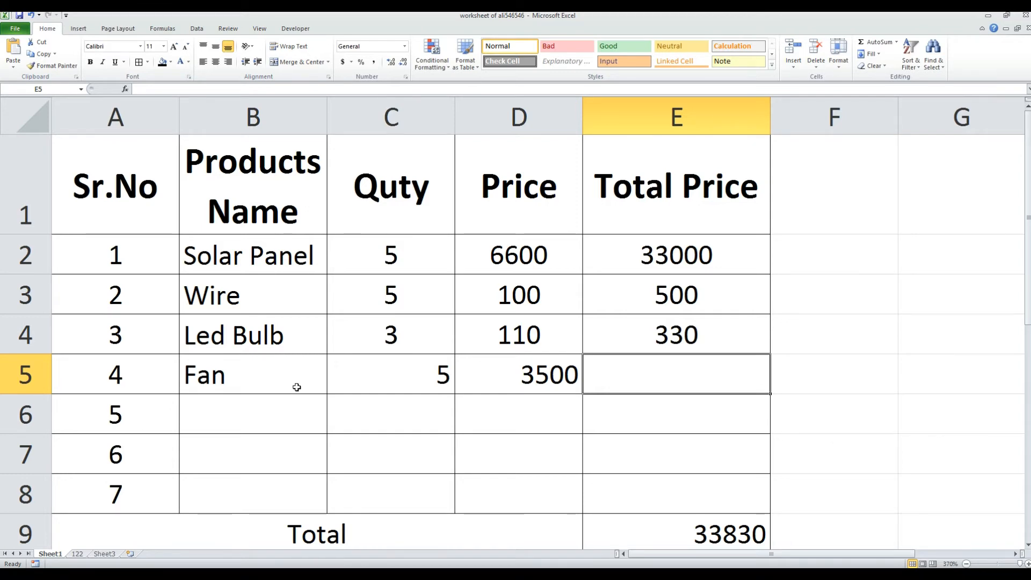
- Copy the Total Price formula from E4 down into E5 and check its cell references
{"action": "key", "text": "ctrl+d"}
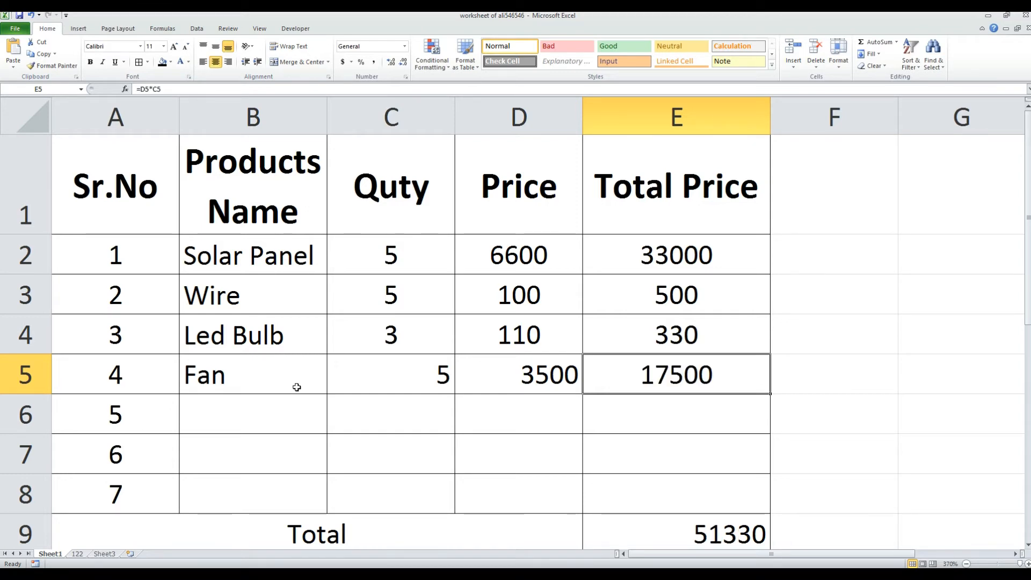
{"action": "double_click", "coordinate": [708, 369]}
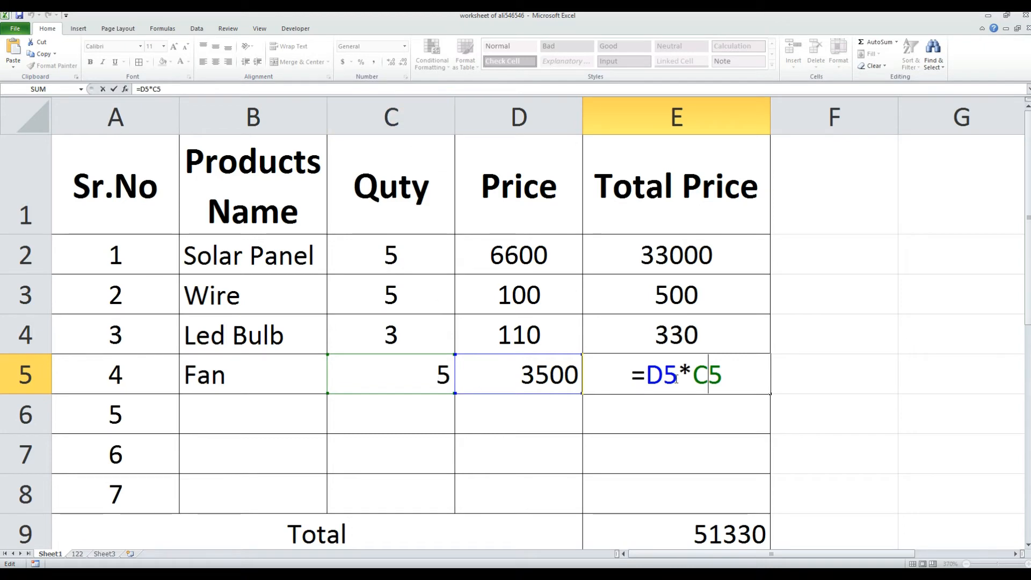
{"action": "key", "text": "Return"}
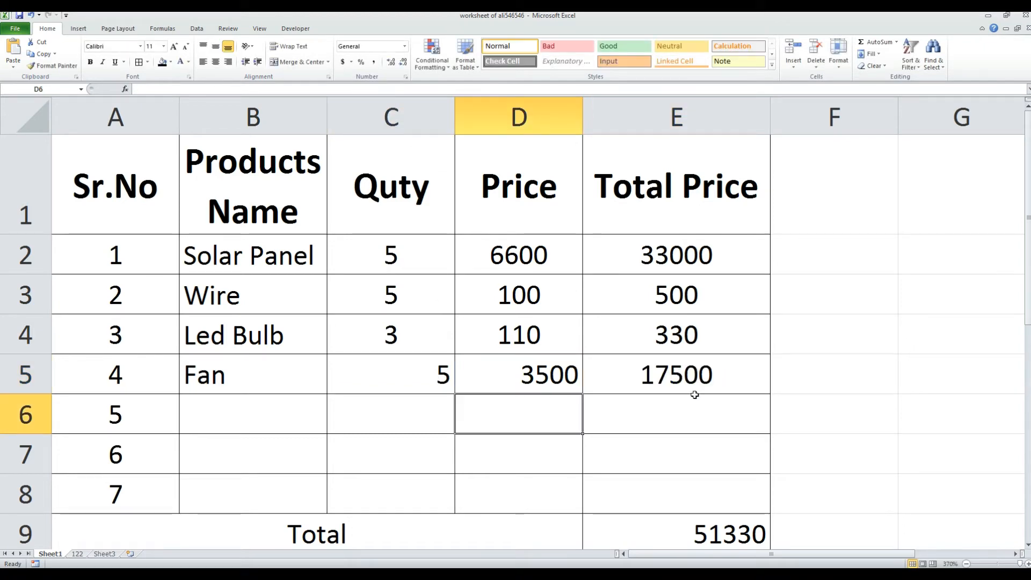
{"action": "left_click", "coordinate": [709, 520]}
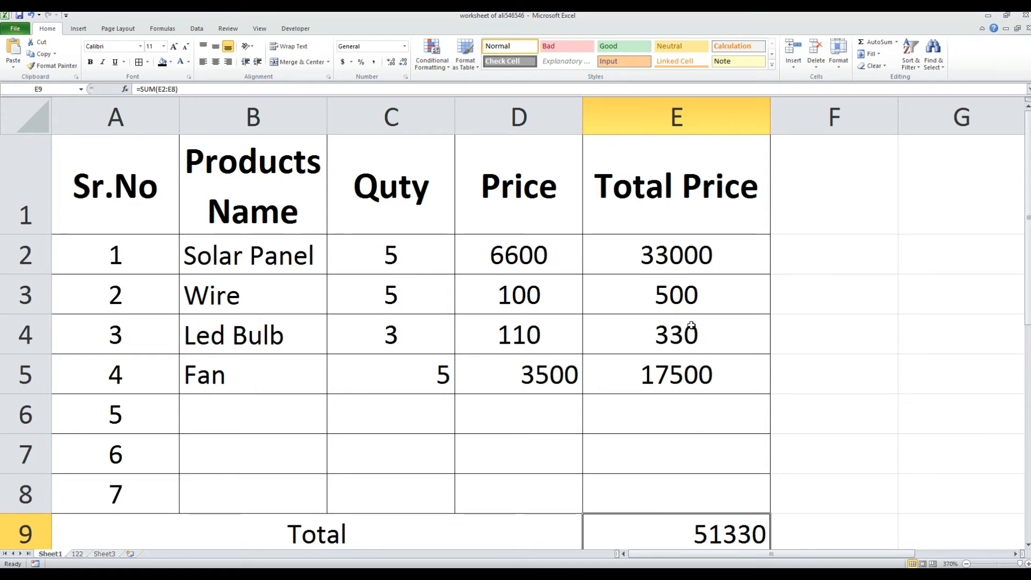
- Clear the Led Bulb entry's name, quantity, price and total from cells B4:E4
{"action": "left_click_drag", "start_coordinate": [691, 325], "coordinate": [292, 332]}
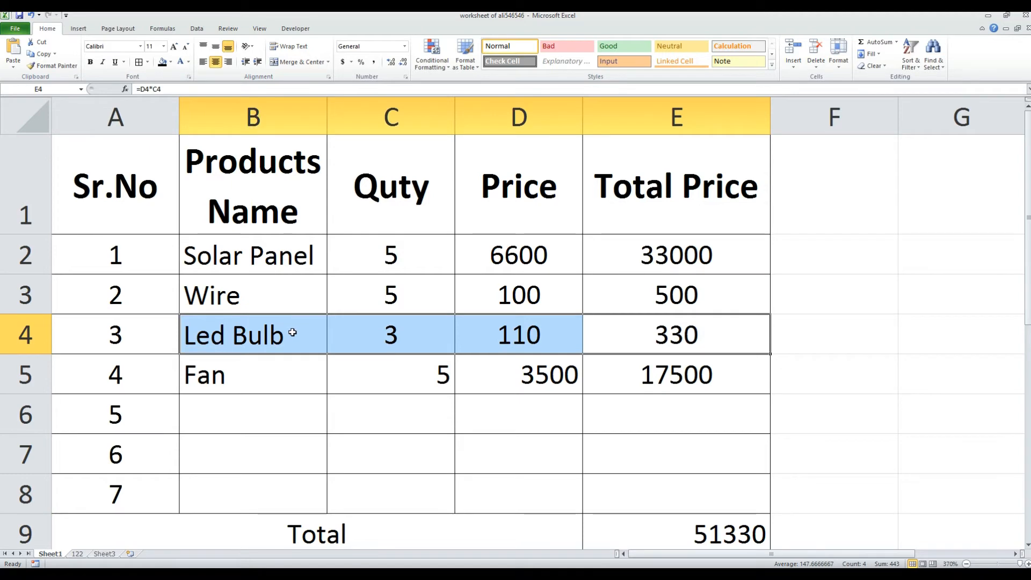
{"action": "key", "text": "Delete"}
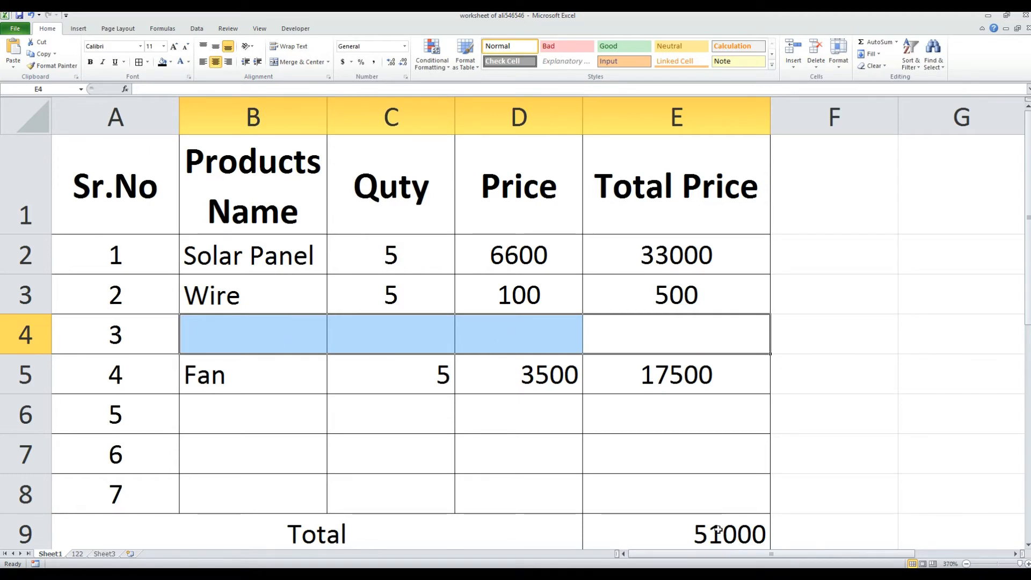
{"action": "left_click", "coordinate": [644, 339]}
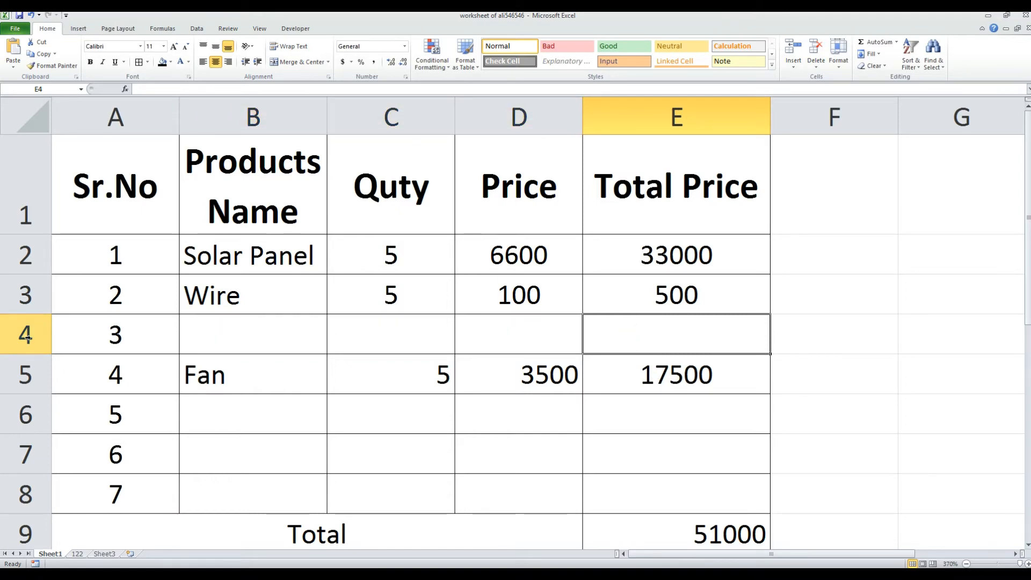
- Try deleting the whole emptied row 4, and undo the deletion
{"action": "left_click", "coordinate": [26, 336]}
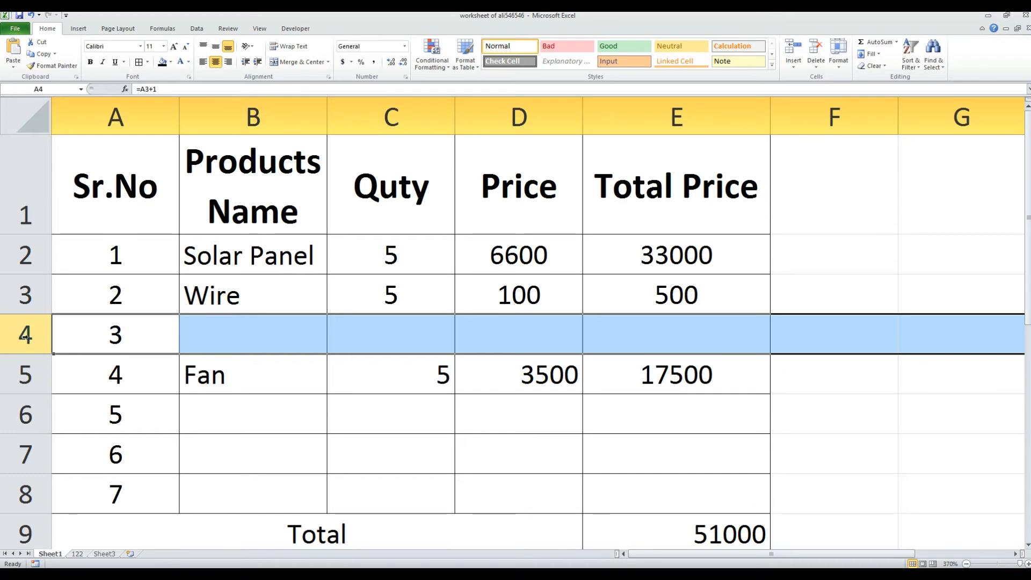
{"action": "right_click", "coordinate": [25, 336]}
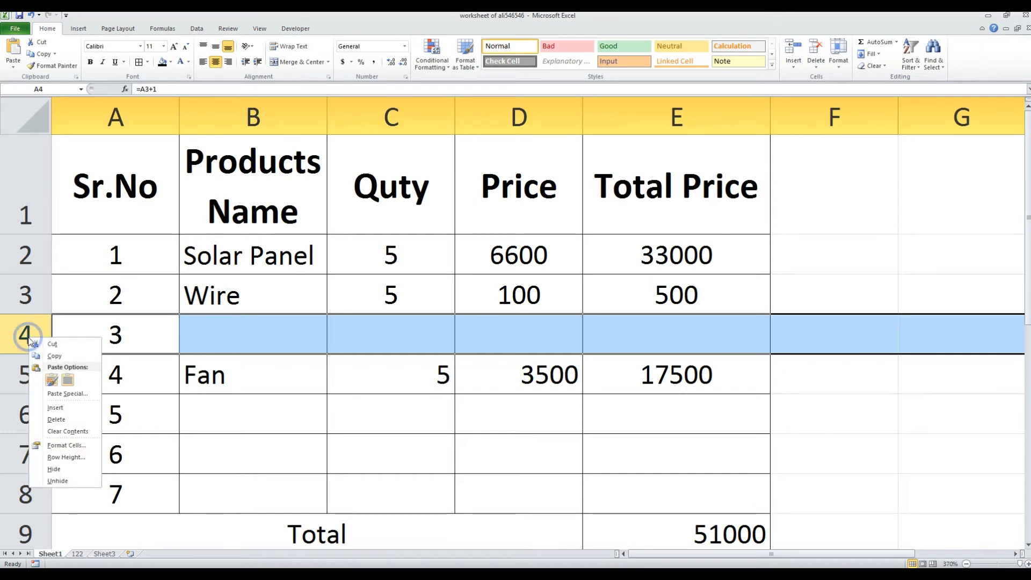
{"action": "left_click", "coordinate": [64, 421]}
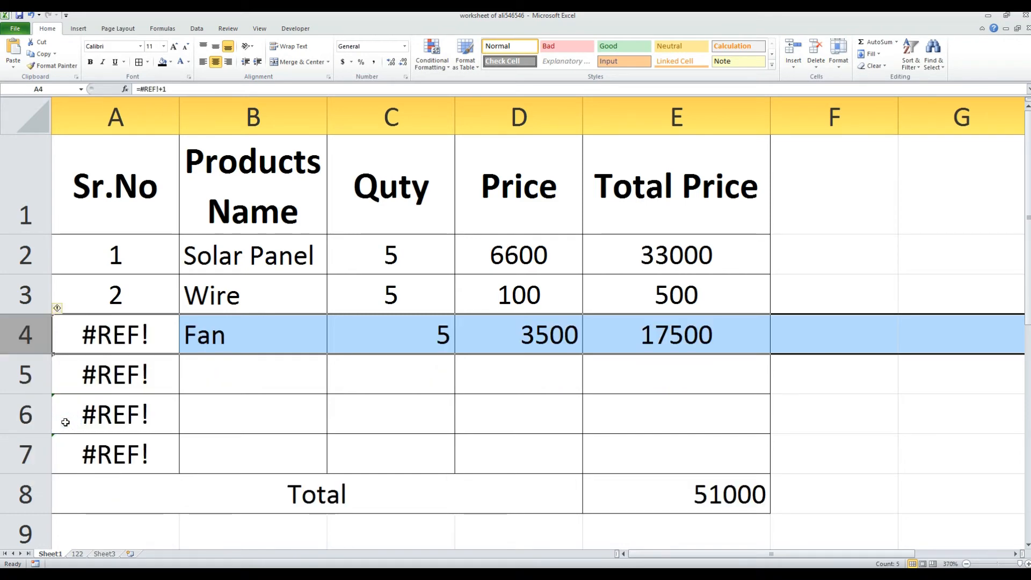
{"action": "key", "text": "ctrl+z"}
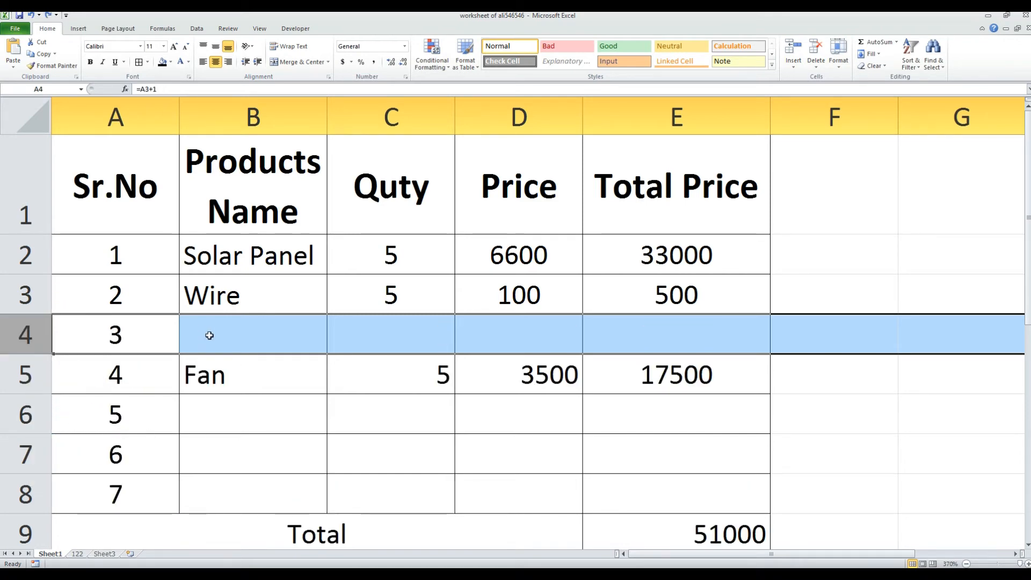
- Delete the entire emptied row 4 so the Fan row moves up beneath Wire
{"action": "left_click", "coordinate": [330, 346]}
{"action": "left_click", "coordinate": [731, 333]}
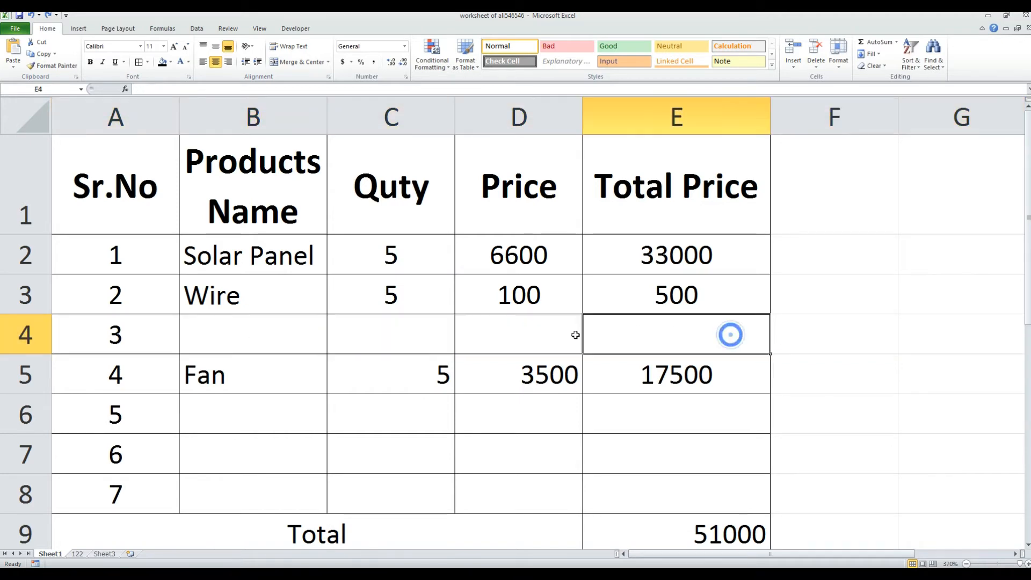
{"action": "left_click", "coordinate": [213, 334]}
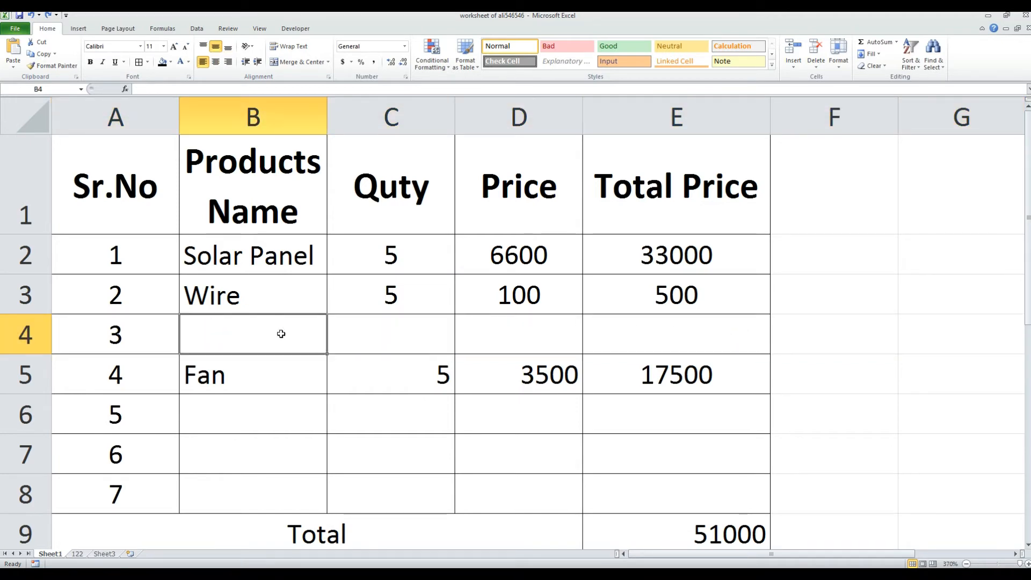
{"action": "key", "text": "Right"}
{"action": "key", "text": "Right"}
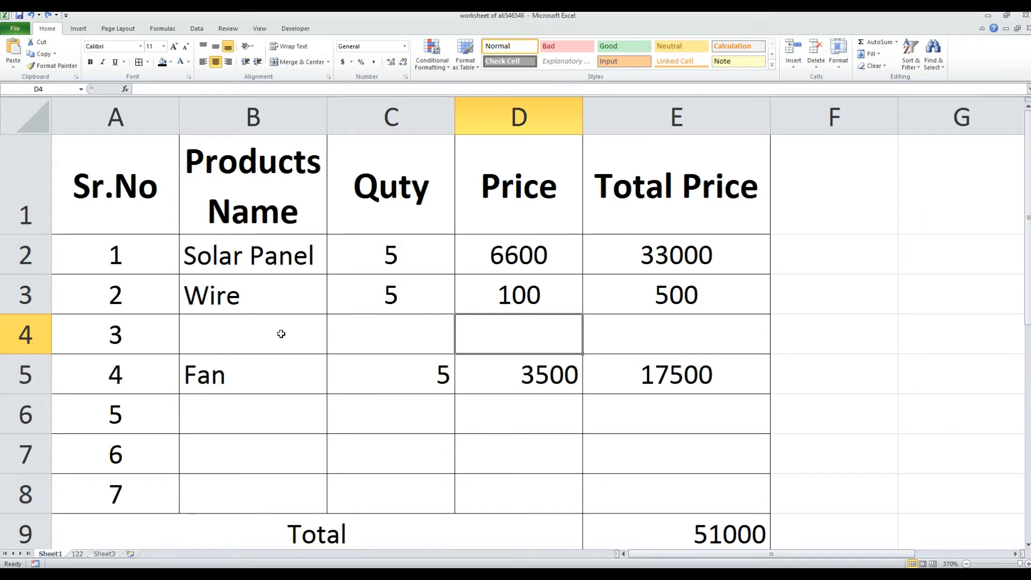
{"action": "key", "text": "shift+space"}
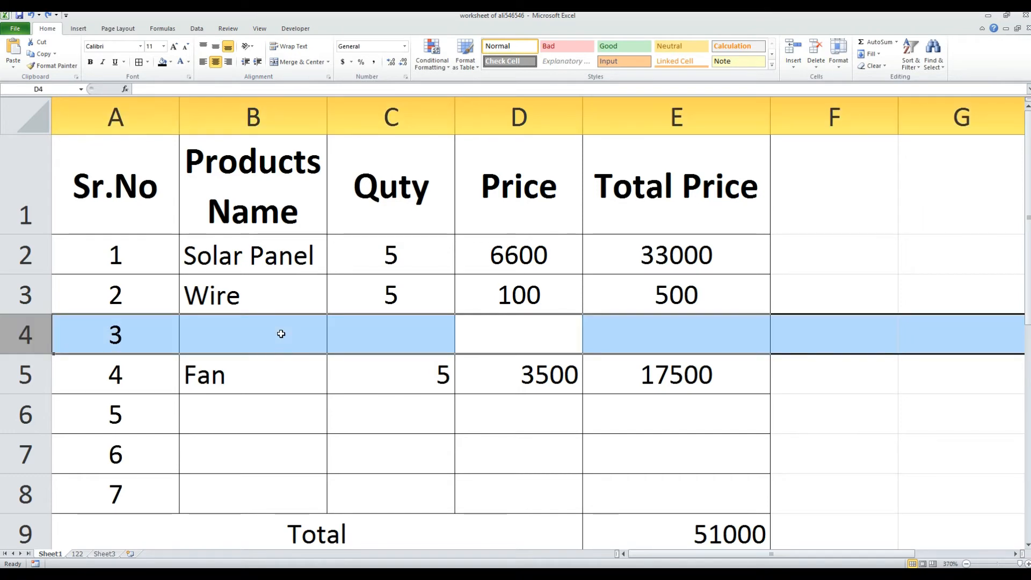
{"action": "key", "text": "ctrl+minus"}
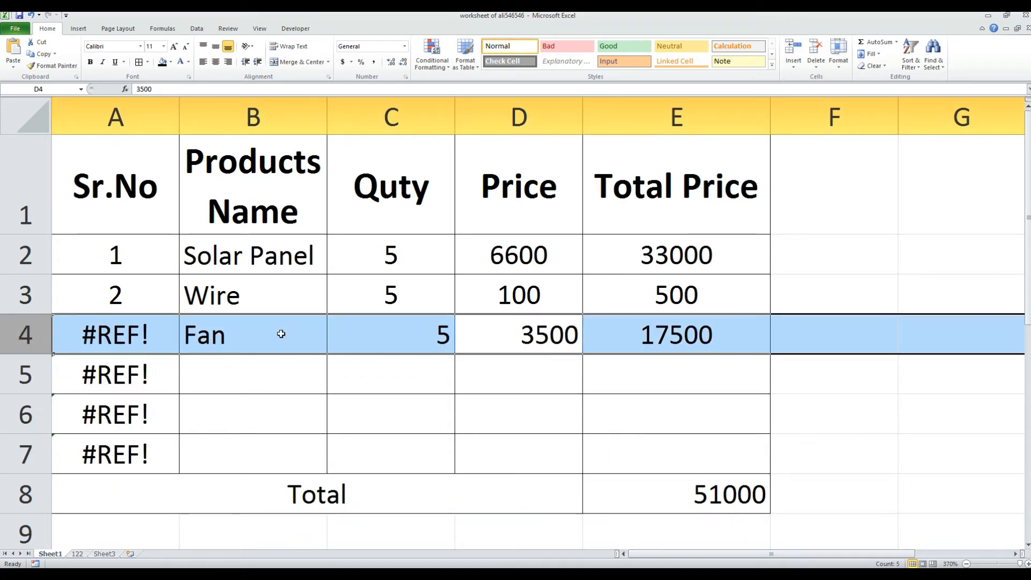
- Repair the broken serial number formula in A4 so that it reads =A3+1
{"action": "left_click", "coordinate": [151, 330]}
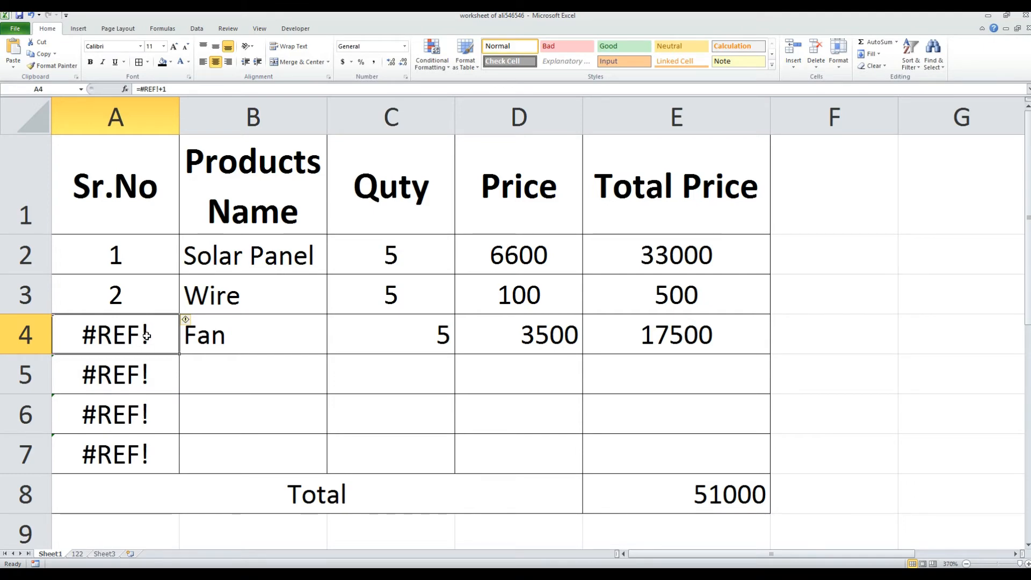
{"action": "key", "text": "ctrl+z"}
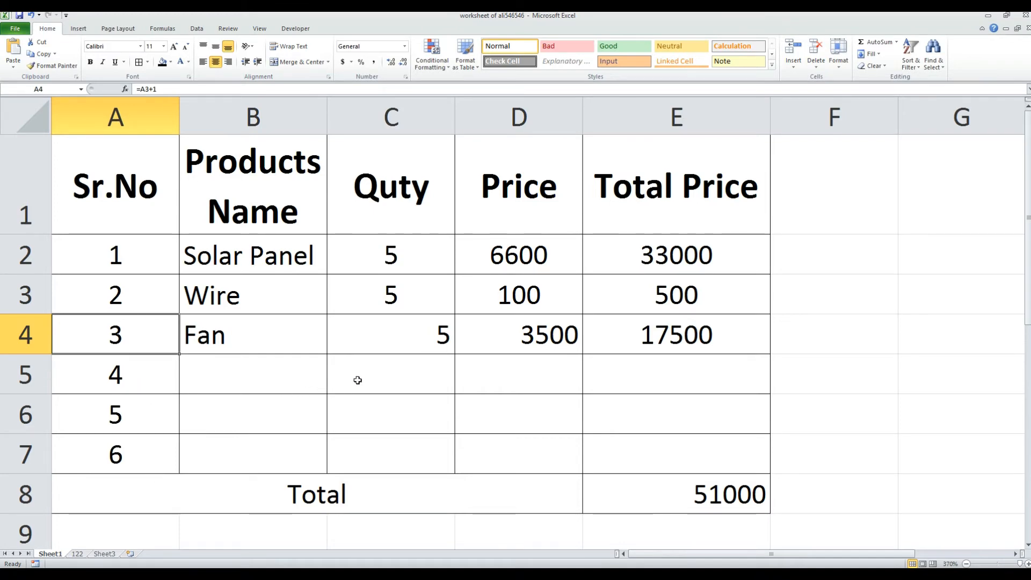
{"action": "left_click", "coordinate": [382, 376]}
{"action": "left_click", "coordinate": [427, 339]}
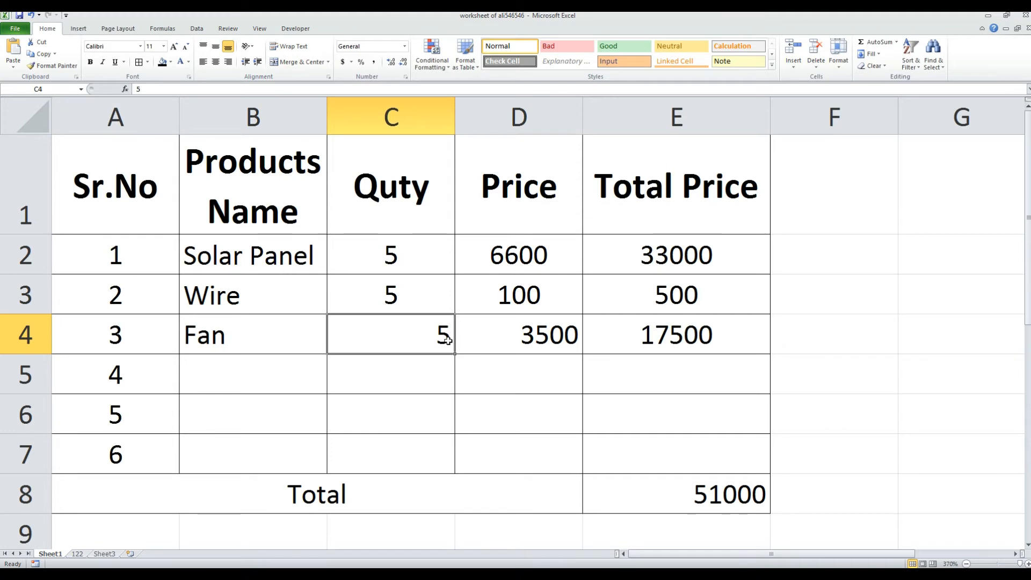
{"action": "left_click", "coordinate": [263, 333]}
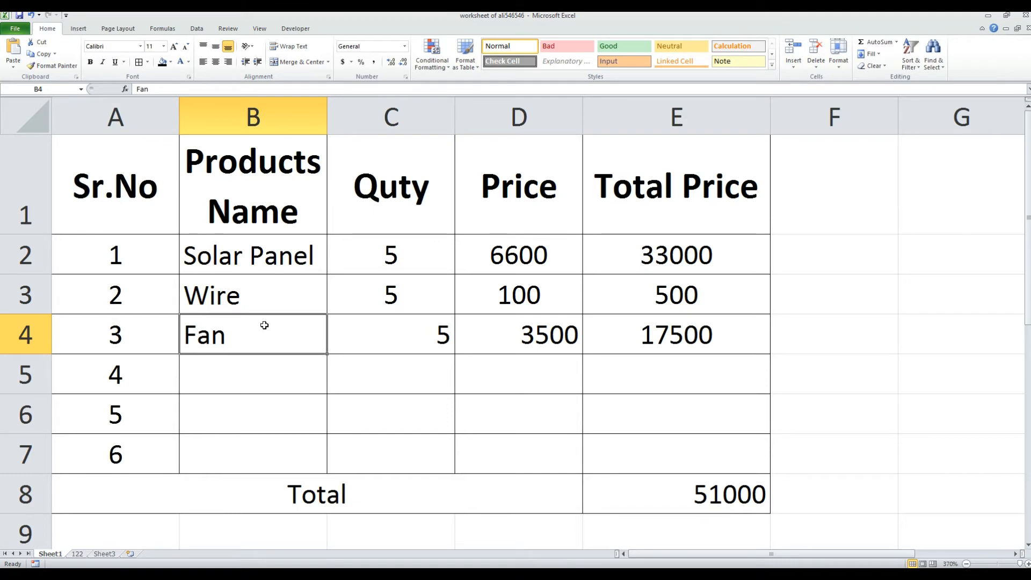
- Center the Quty values horizontally in cells C2:C7
{"action": "left_click_drag", "start_coordinate": [443, 246], "coordinate": [408, 446]}
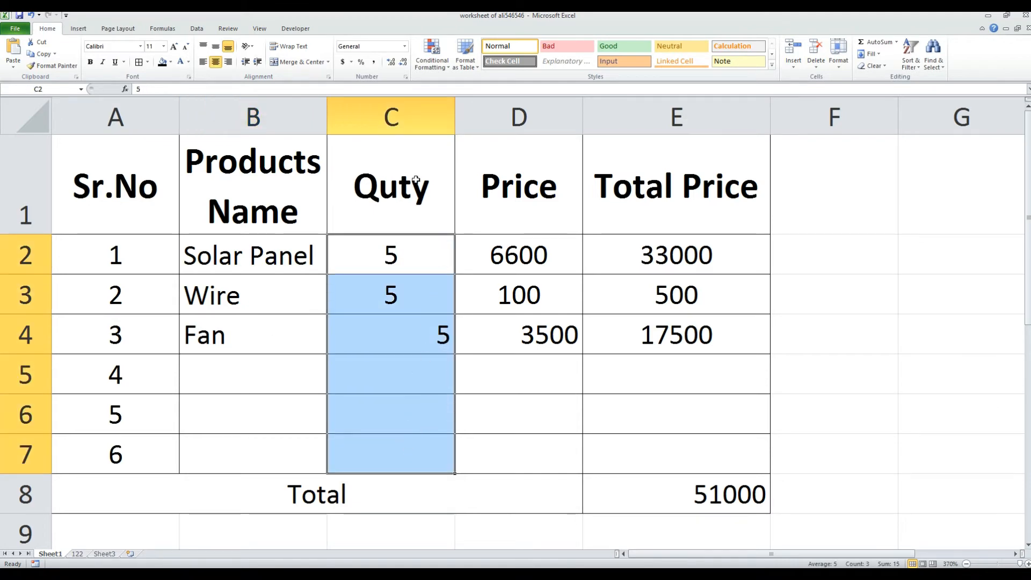
{"action": "left_click", "coordinate": [216, 63]}
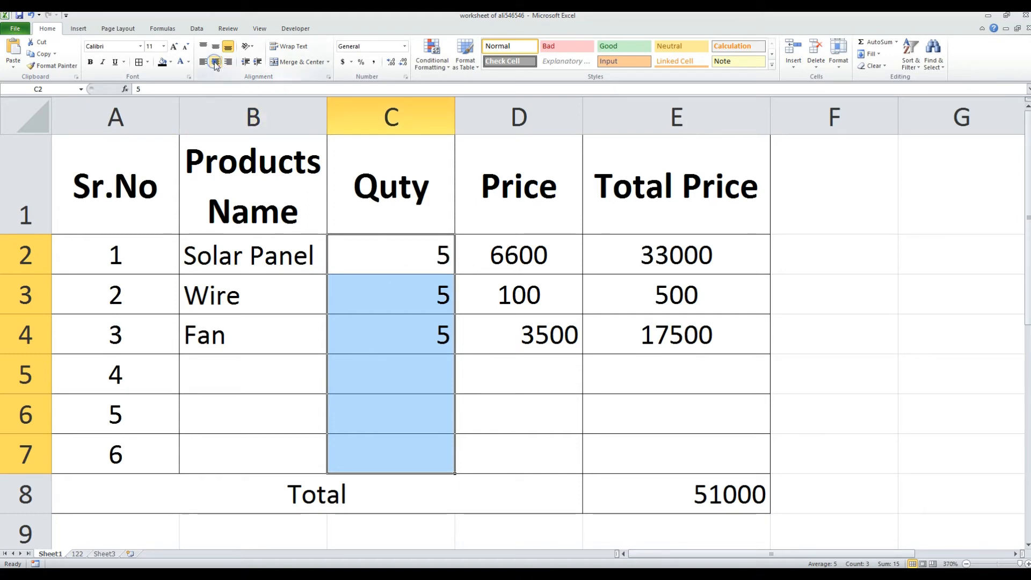
{"action": "left_click", "coordinate": [216, 63]}
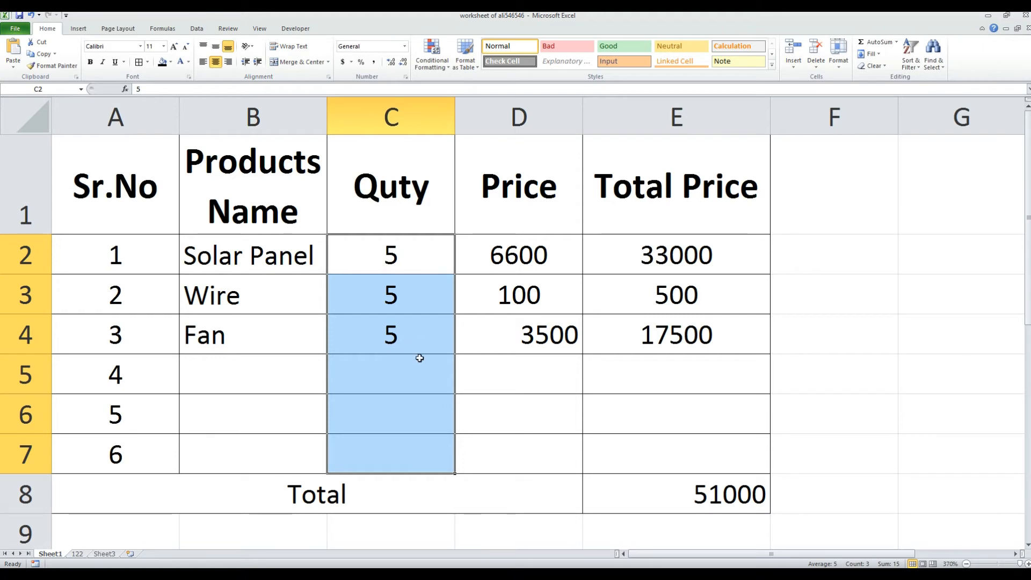
- Center the Price values horizontally in cells D2:D7
{"action": "left_click", "coordinate": [532, 388]}
{"action": "left_click_drag", "start_coordinate": [560, 251], "coordinate": [542, 449]}
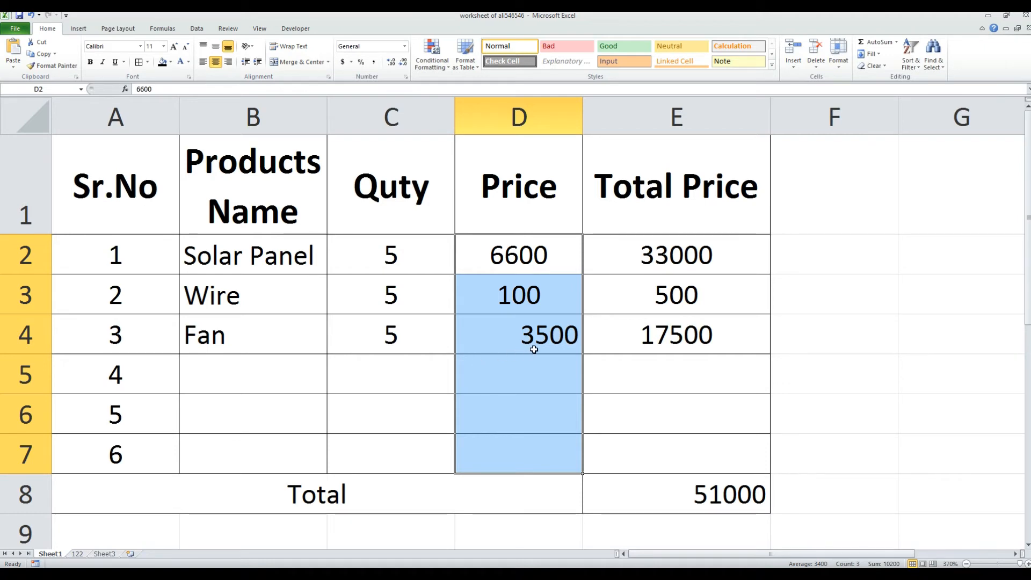
{"action": "key", "text": "alt+h"}
{"action": "key", "text": "a"}
{"action": "key", "text": "c"}
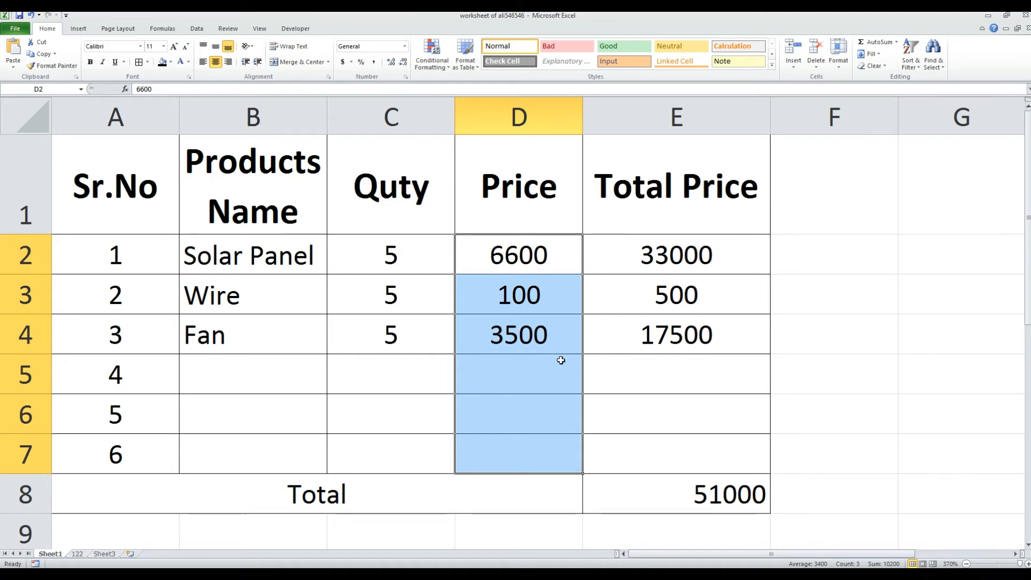
{"action": "left_click_drag", "start_coordinate": [721, 254], "coordinate": [720, 446]}
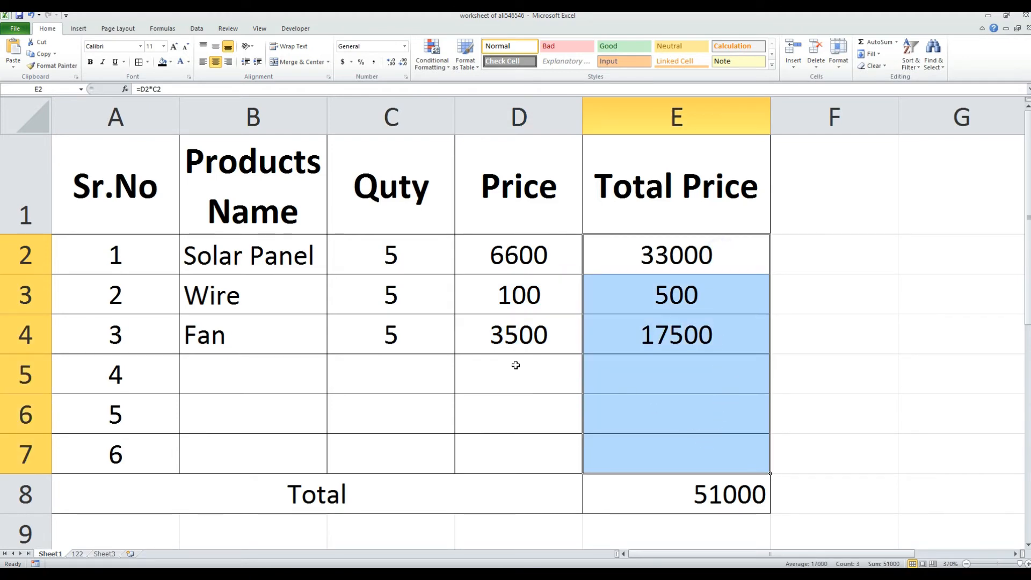
- Add Led Lights in row 5 with quantity 20 and price 90, and fill the Total Price formula down into E5
{"action": "left_click", "coordinate": [277, 385]}
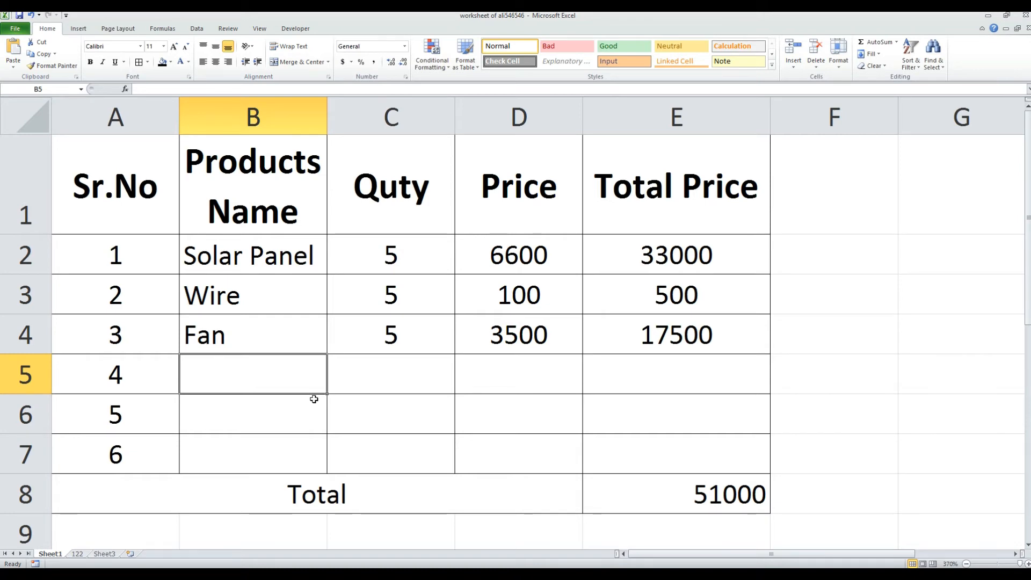
{"action": "type", "text": "Le"}
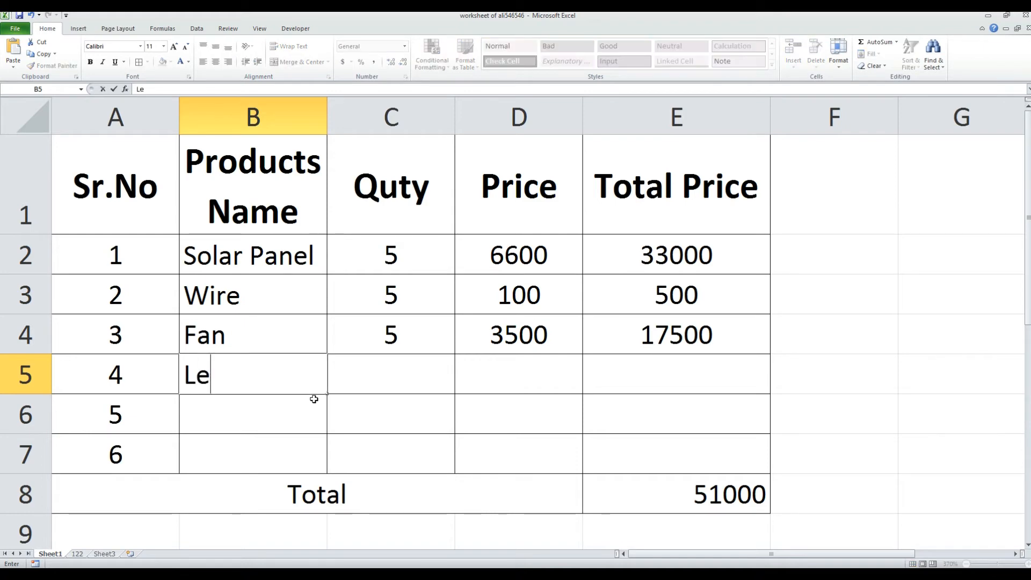
{"action": "type", "text": "d Ligt"}
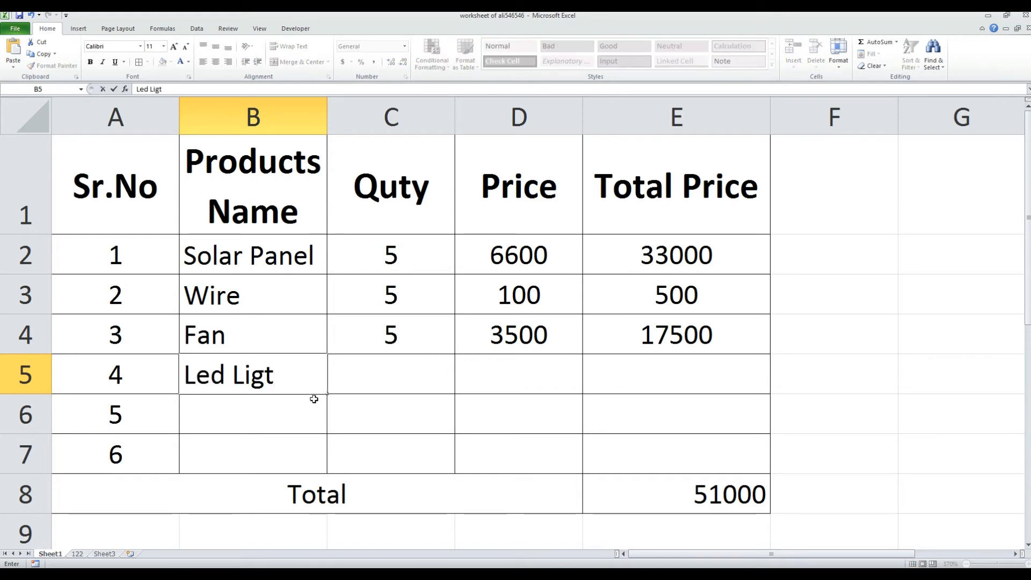
{"action": "key", "text": "BackSpace"}
{"action": "type", "text": "hts"}
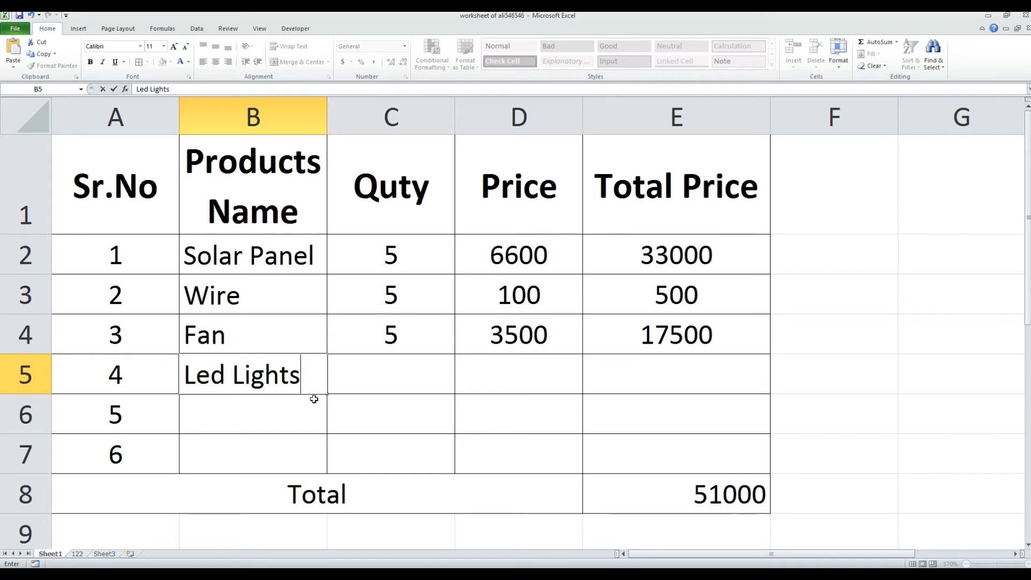
{"action": "key", "text": "Tab"}
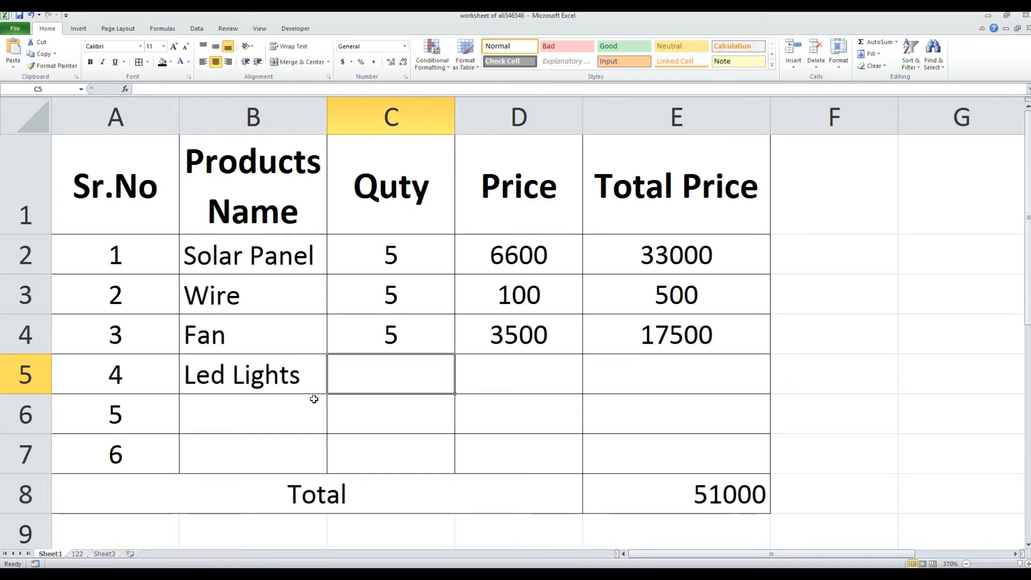
{"action": "type", "text": "20"}
{"action": "key", "text": "Tab"}
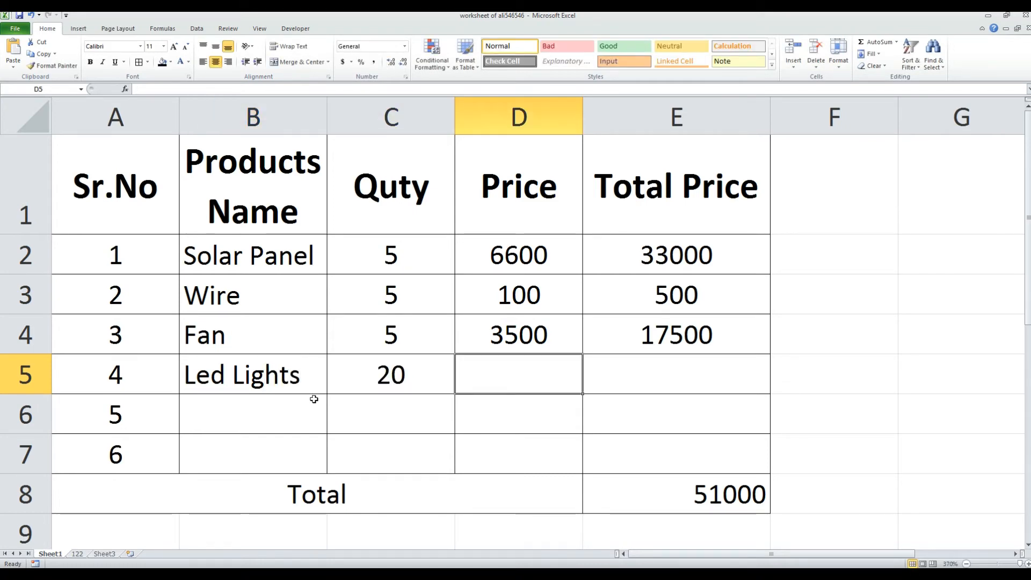
{"action": "type", "text": "90"}
{"action": "key", "text": "Tab"}
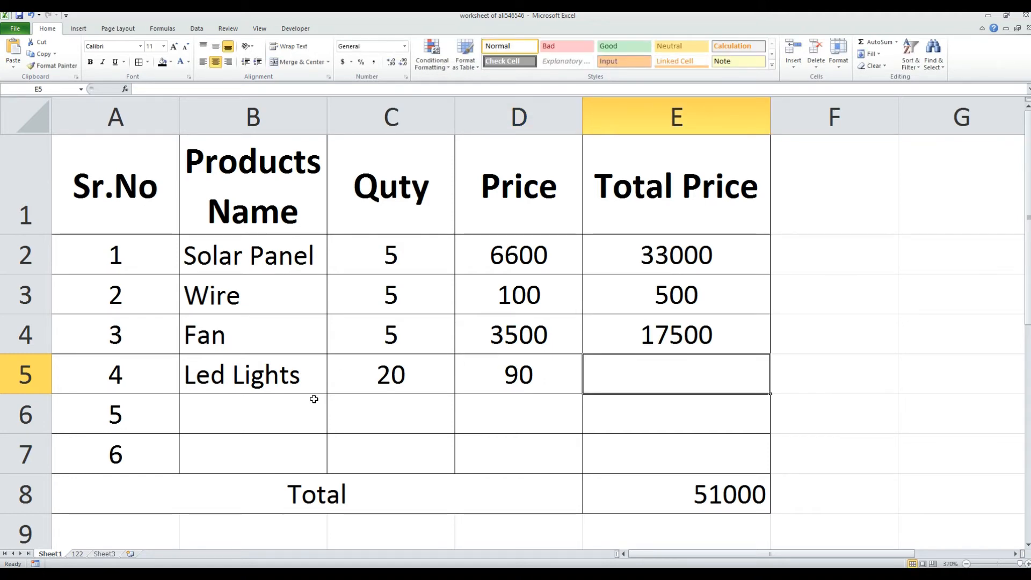
{"action": "key", "text": "ctrl+d"}
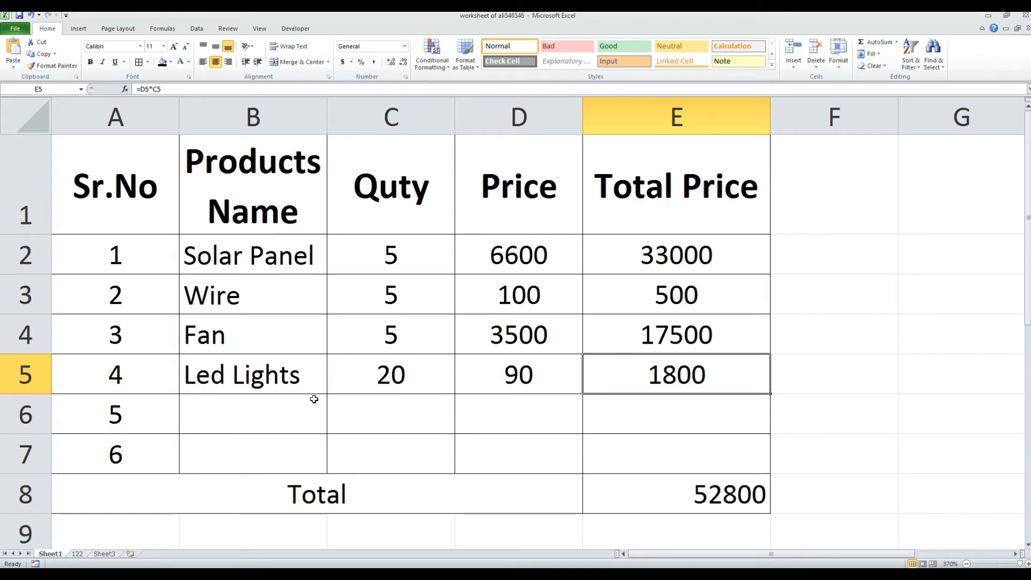
- Inspect the total price formula in E5 and the range summed by the grand total formula in E8
{"action": "double_click", "coordinate": [662, 375]}
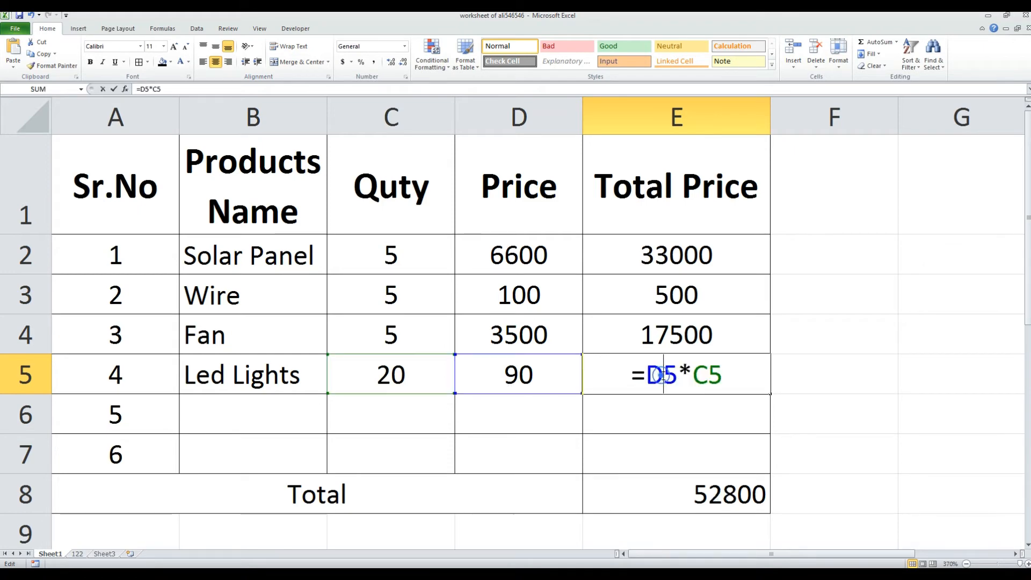
{"action": "key", "text": "Return"}
{"action": "key", "text": "Down"}
{"action": "key", "text": "Down"}
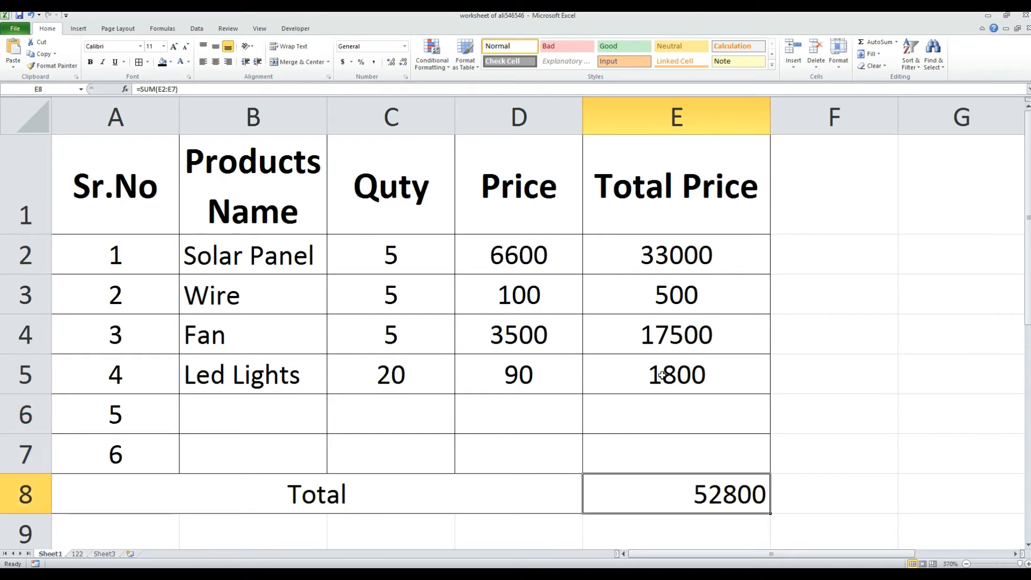
{"action": "key", "text": "Up"}
{"action": "key", "text": "Down"}
{"action": "double_click", "coordinate": [719, 490]}
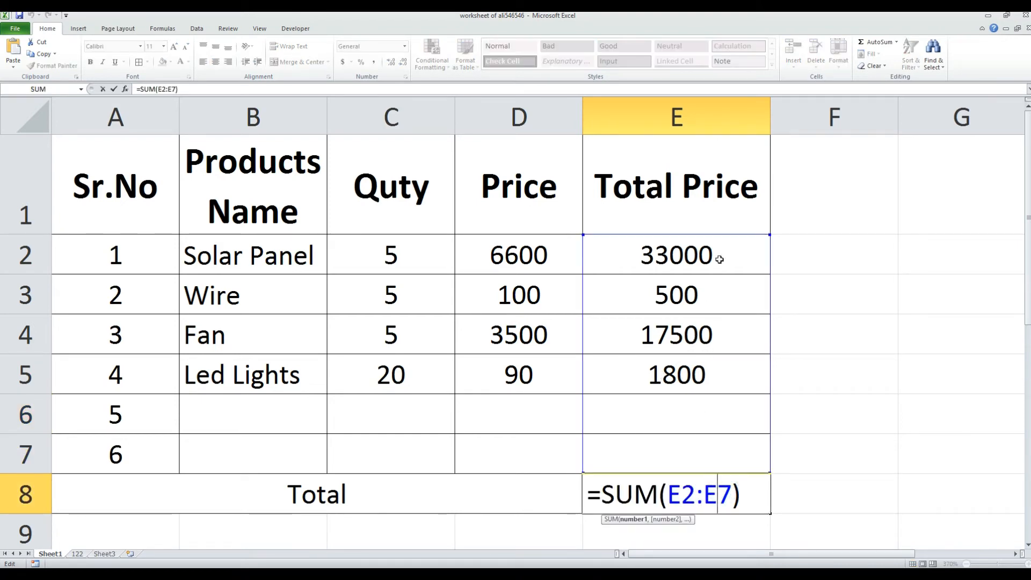
{"action": "key", "text": "Return"}
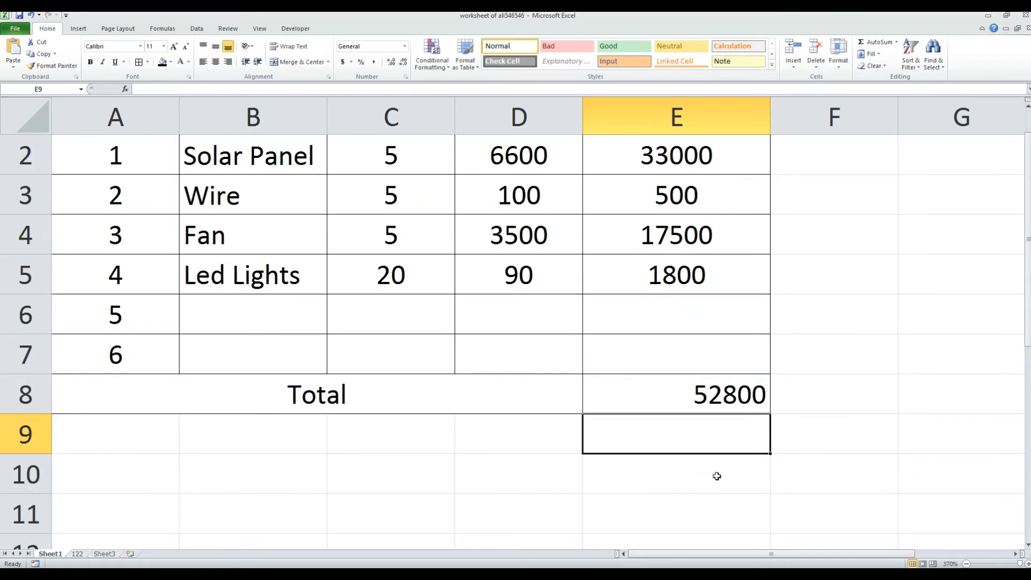
{"action": "key", "text": "Up"}
{"action": "scroll", "coordinate": [718, 476], "scroll_direction": "up", "scroll_amount": 1}
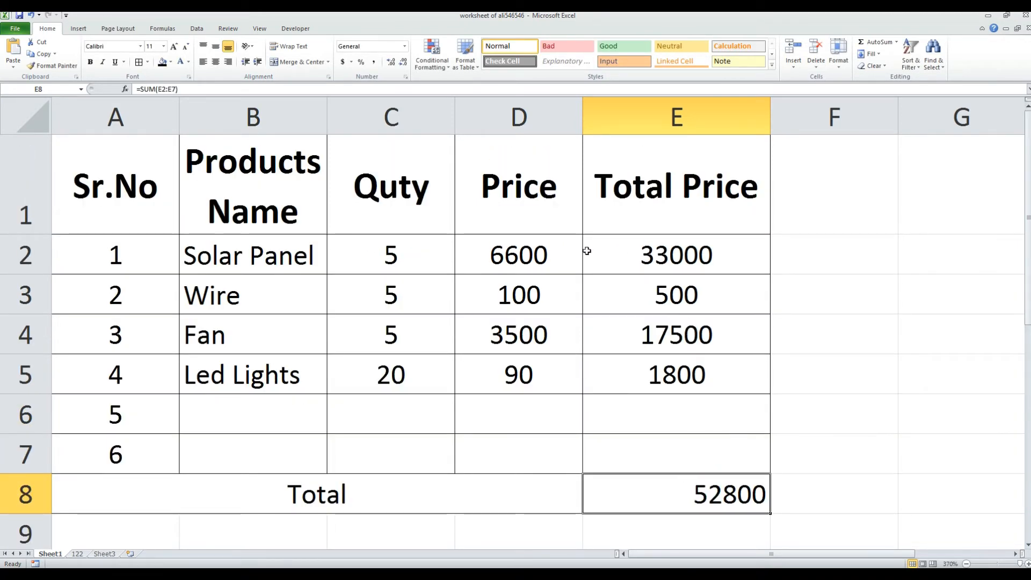
{"action": "left_click", "coordinate": [694, 490]}
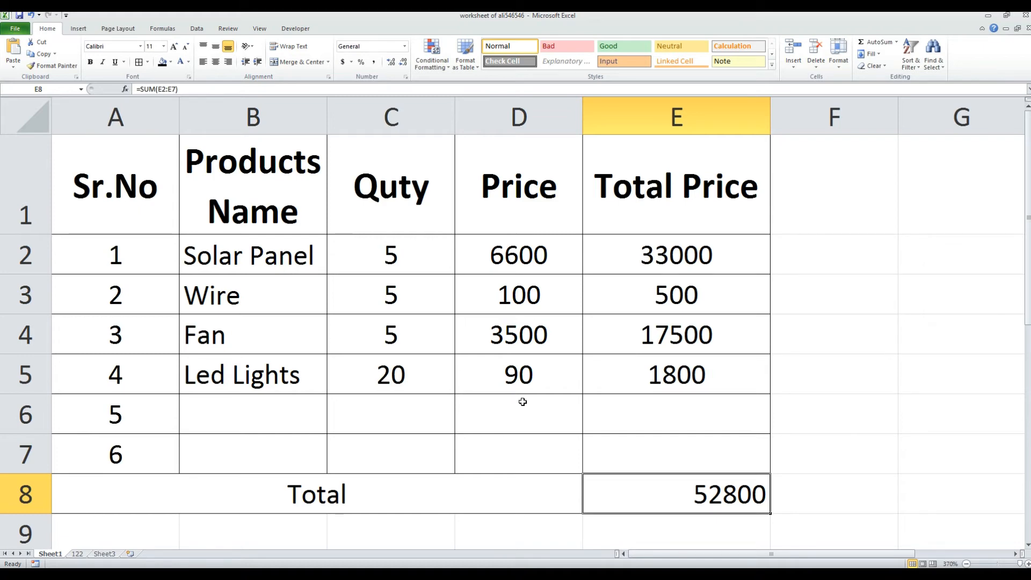
- Auto-fit the widths of columns A to D to their contents
{"action": "double_click", "coordinate": [179, 104]}
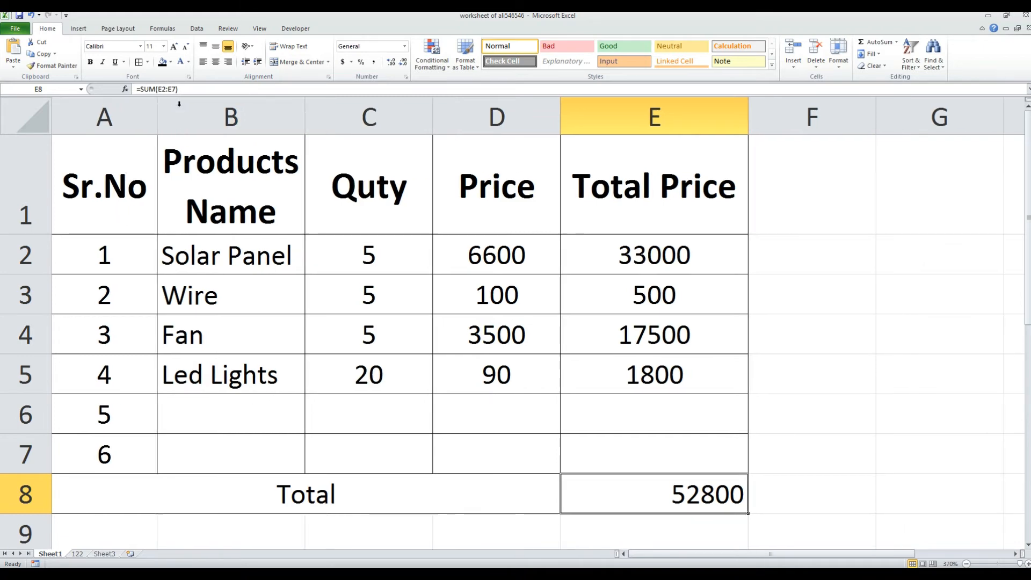
{"action": "double_click", "coordinate": [305, 114]}
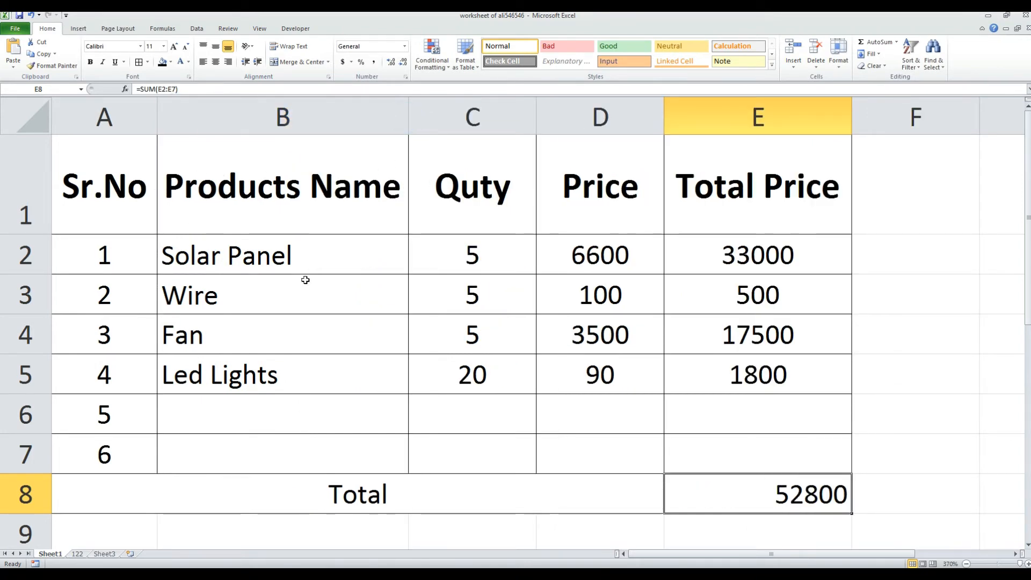
{"action": "left_click_drag", "start_coordinate": [342, 212], "coordinate": [341, 369]}
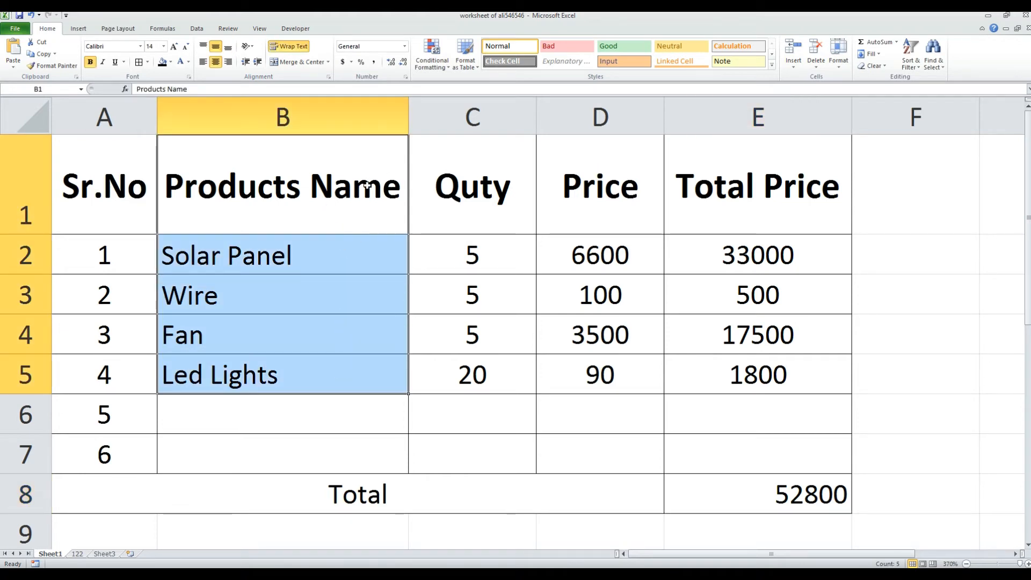
{"action": "left_click", "coordinate": [342, 185]}
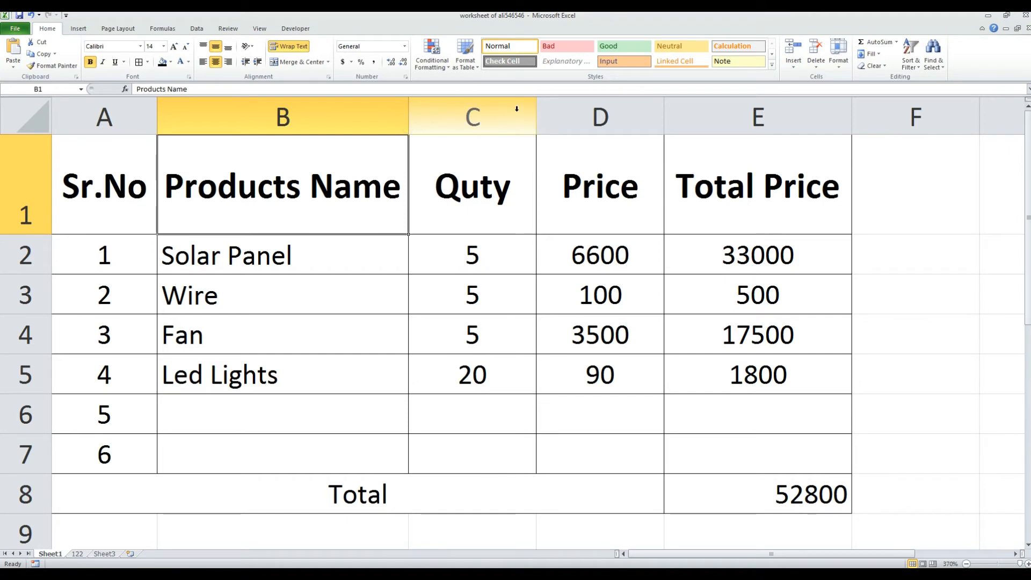
{"action": "double_click", "coordinate": [537, 111]}
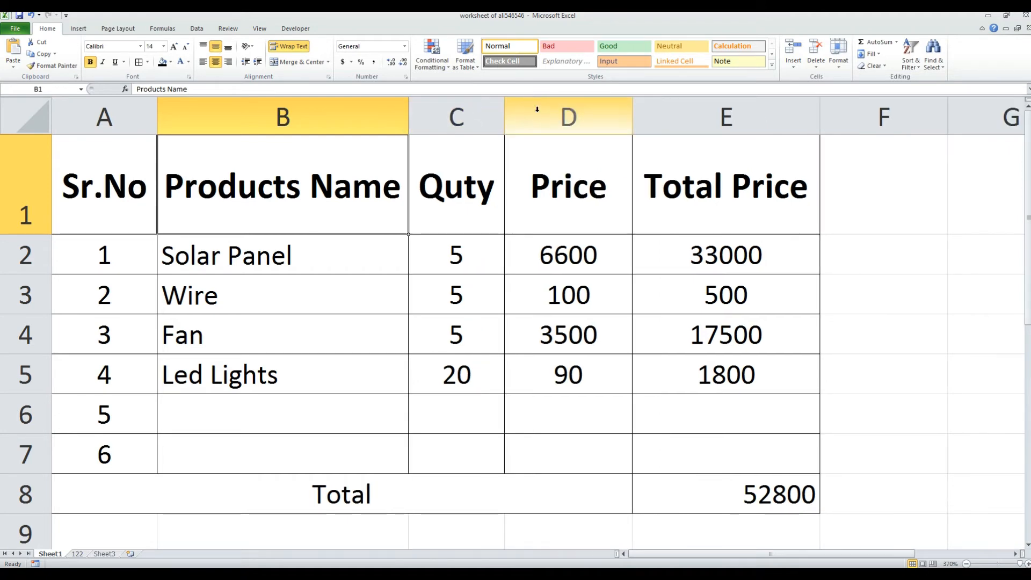
{"action": "double_click", "coordinate": [633, 112]}
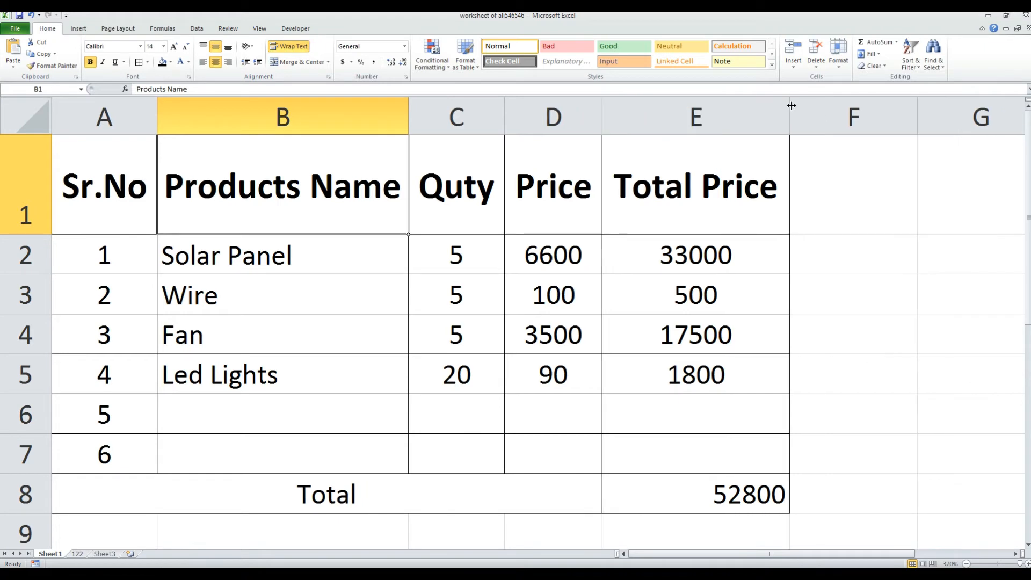
- Zoom the worksheet in to 400% and back out to 320%
{"action": "left_click", "coordinate": [774, 242]}
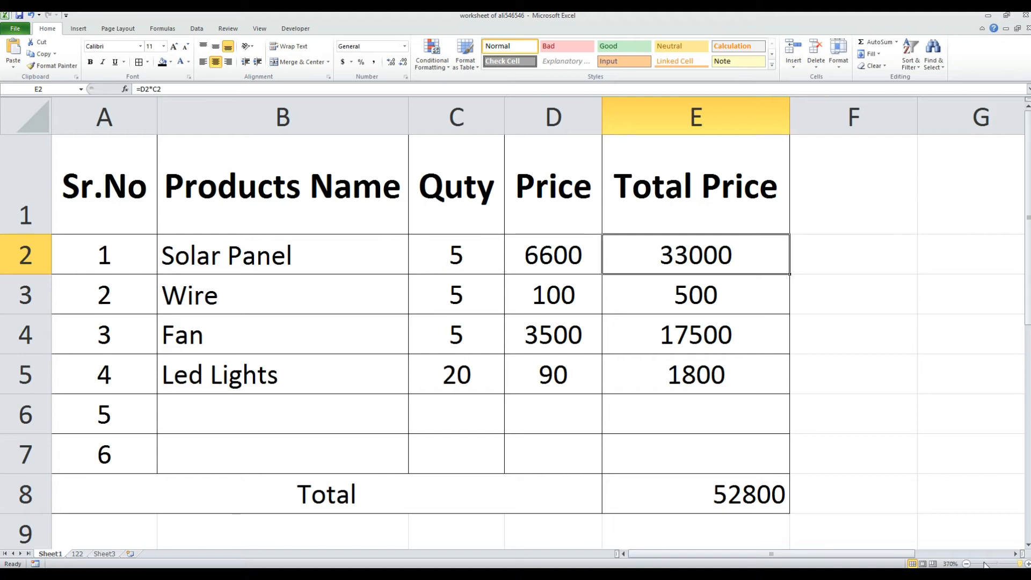
{"action": "left_click", "coordinate": [1027, 564]}
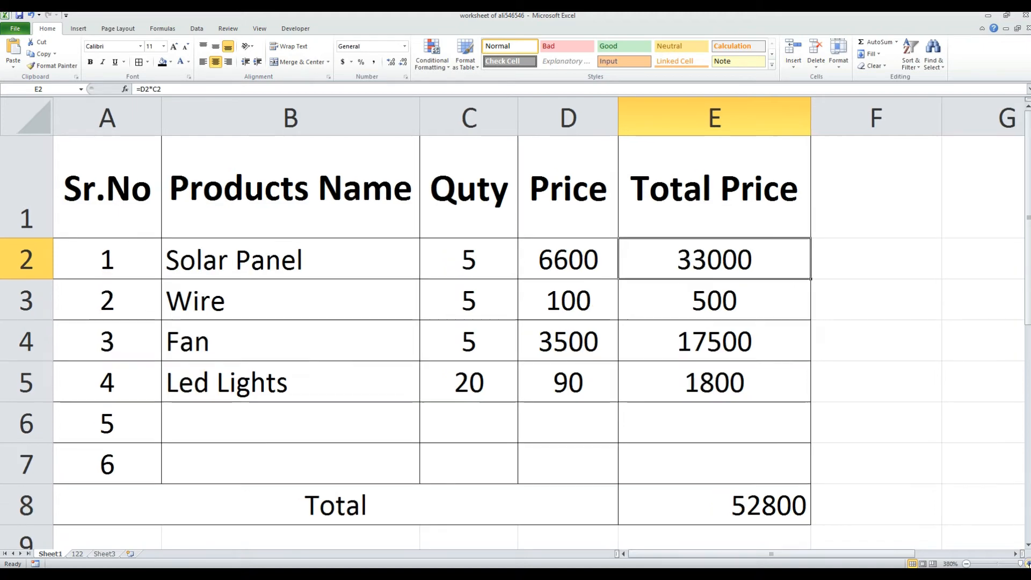
{"action": "left_click", "coordinate": [1027, 564]}
{"action": "left_click", "coordinate": [1027, 563]}
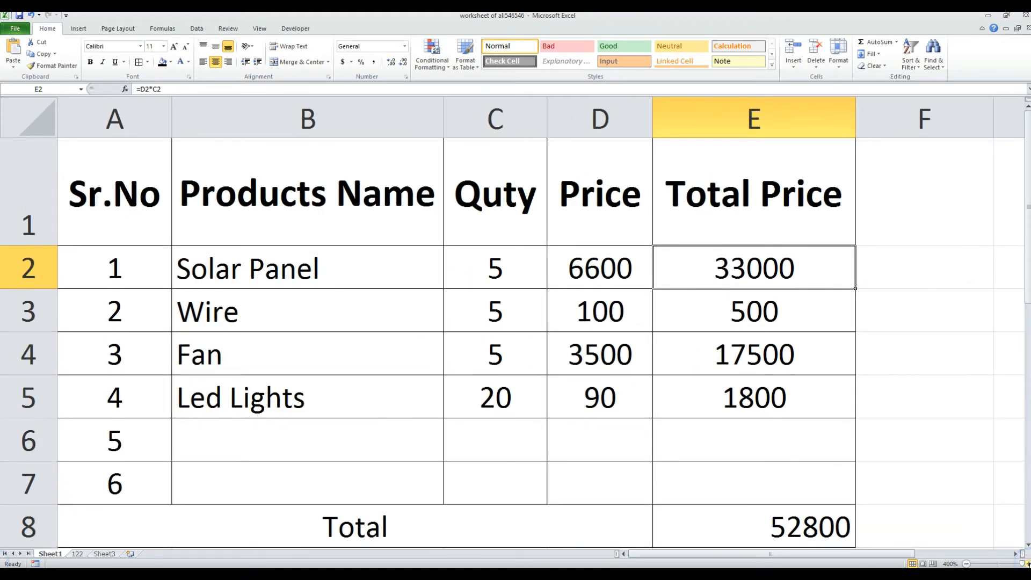
{"action": "left_click", "coordinate": [967, 564]}
{"action": "left_click", "coordinate": [967, 564]}
{"action": "left_click", "coordinate": [966, 564]}
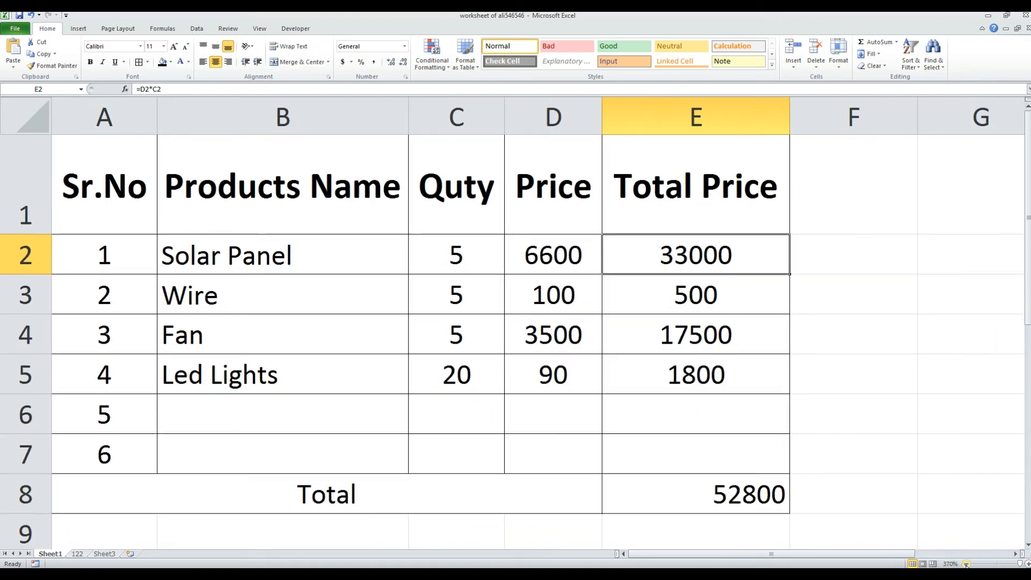
{"action": "left_click", "coordinate": [966, 564]}
{"action": "left_click", "coordinate": [966, 564]}
{"action": "left_click", "coordinate": [966, 564]}
{"action": "left_click", "coordinate": [966, 564]}
{"action": "left_click", "coordinate": [966, 564]}
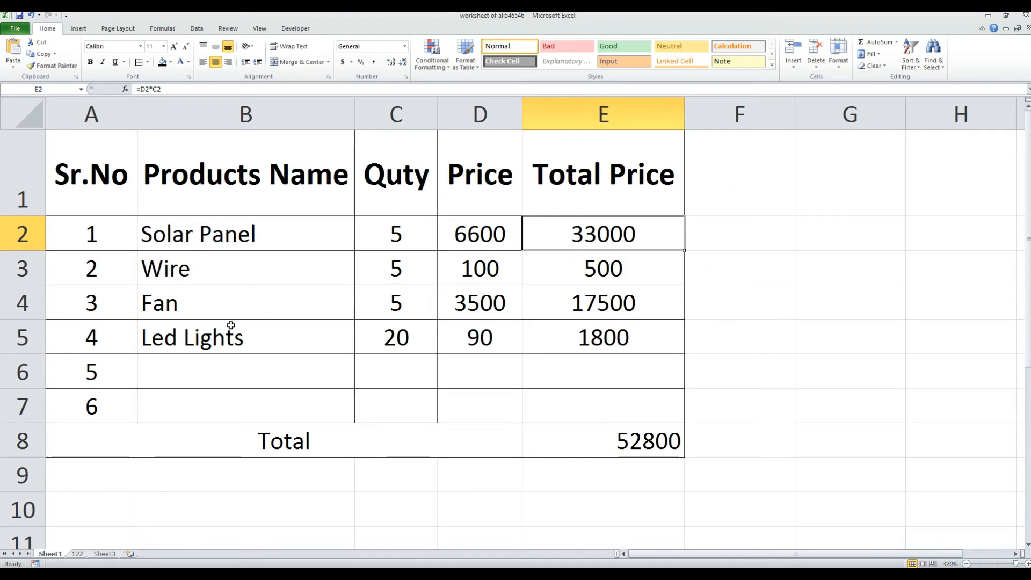
- Vary the worksheet zoom down to 255% and up to 400%, and highlight the product table A1:E7
{"action": "scroll", "coordinate": [160, 234], "scroll_direction": "up", "scroll_amount": 2}
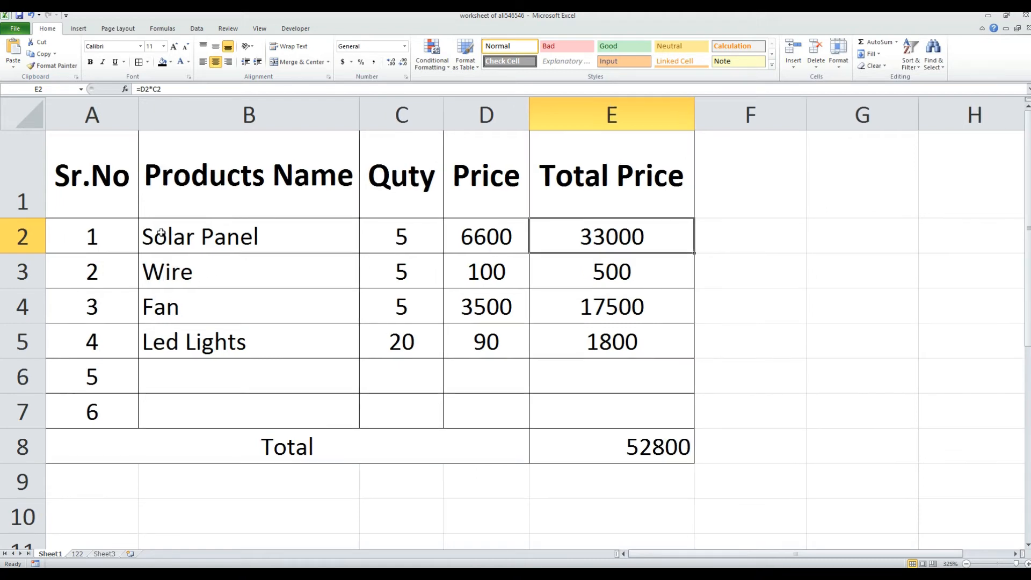
{"action": "scroll", "coordinate": [161, 232], "scroll_direction": "up", "scroll_amount": 3}
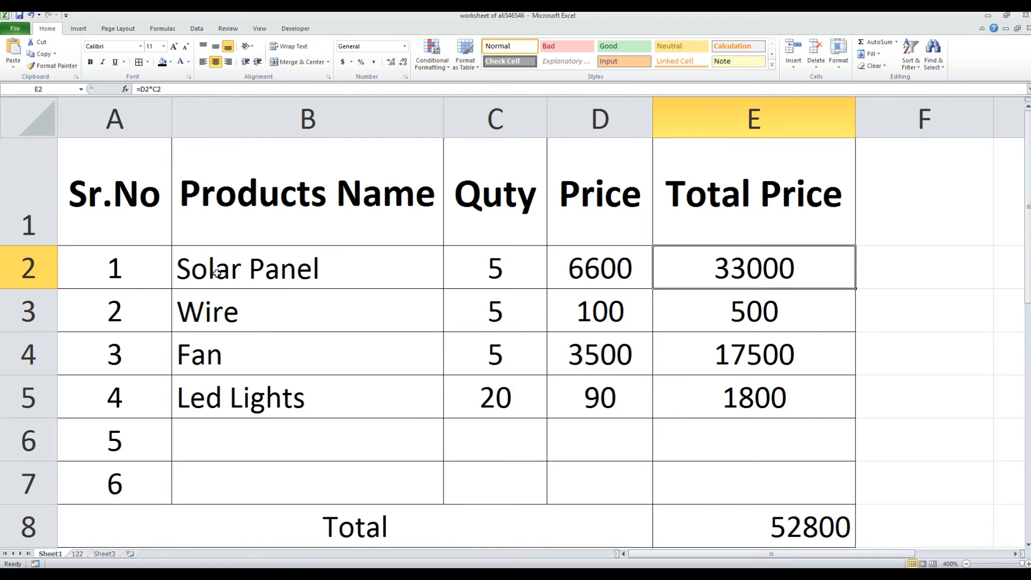
{"action": "scroll", "coordinate": [206, 258], "scroll_direction": "down", "scroll_amount": 2}
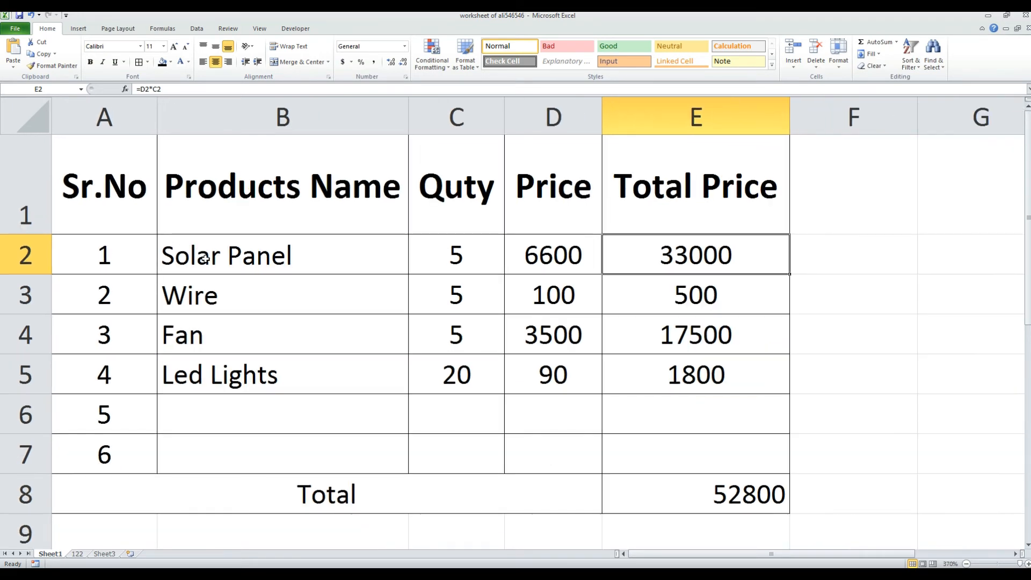
{"action": "scroll", "coordinate": [201, 267], "scroll_direction": "down", "scroll_amount": 2}
{"action": "scroll", "coordinate": [199, 271], "scroll_direction": "down", "scroll_amount": 6}
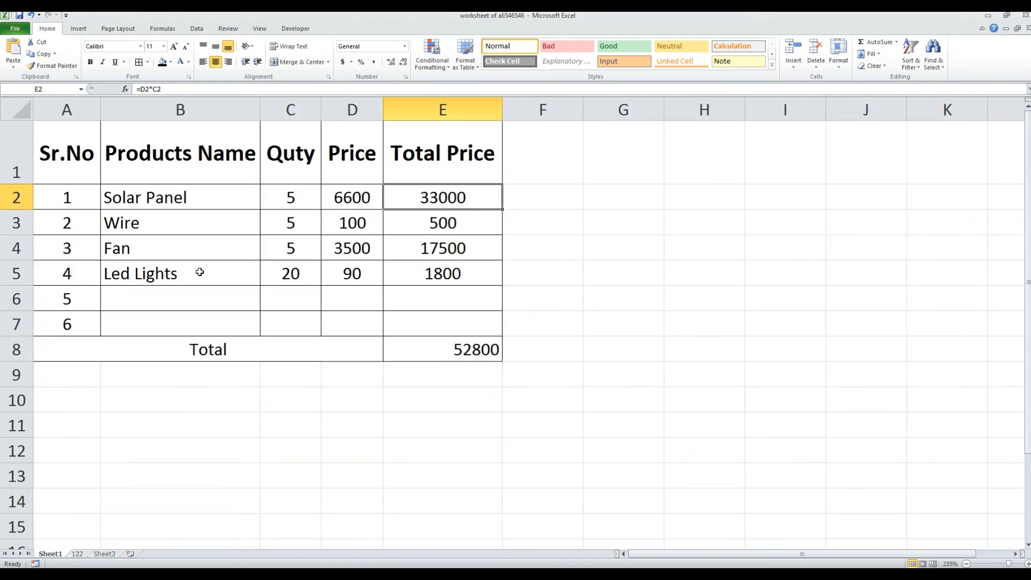
{"action": "scroll", "coordinate": [199, 272], "scroll_direction": "up", "scroll_amount": 10}
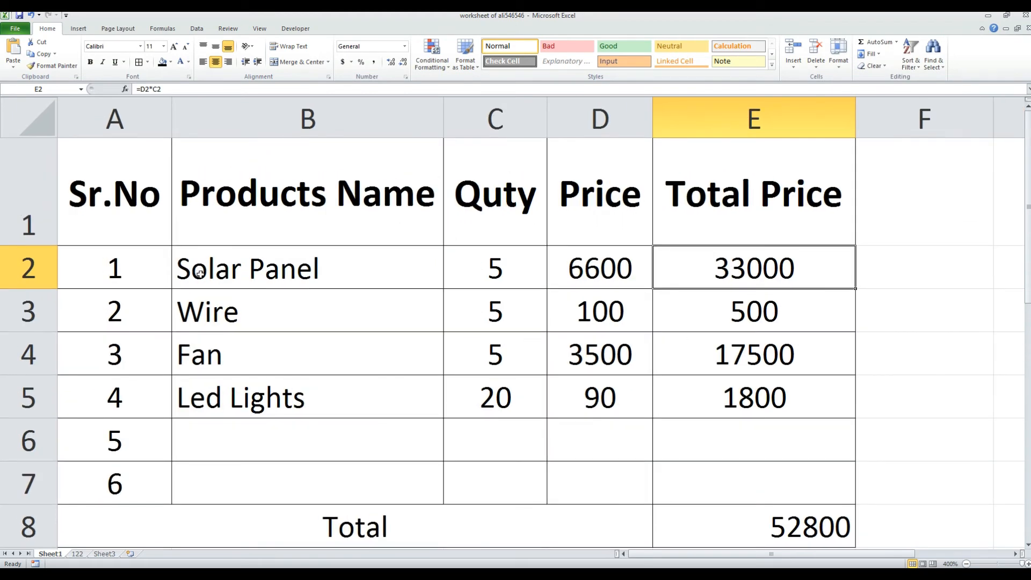
{"action": "left_click", "coordinate": [320, 300]}
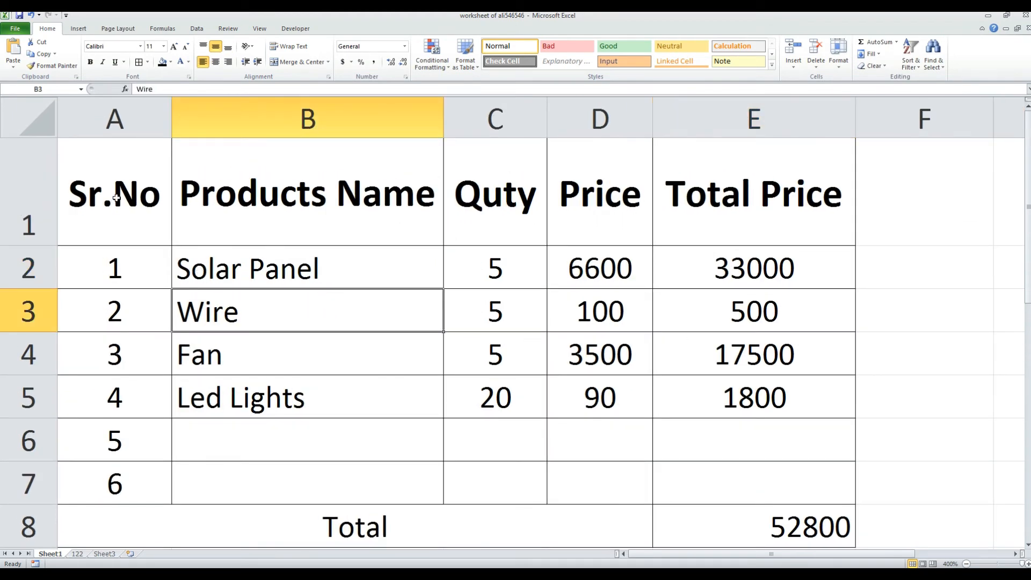
{"action": "left_click_drag", "start_coordinate": [116, 198], "coordinate": [787, 500]}
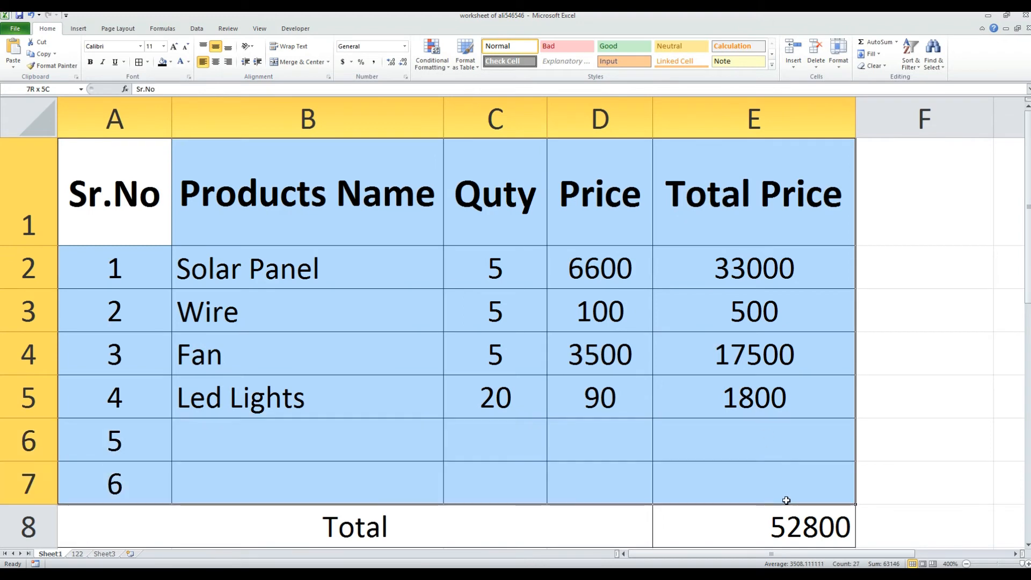
- Increase the height of header row 1 and undo the change
{"action": "left_click", "coordinate": [320, 225]}
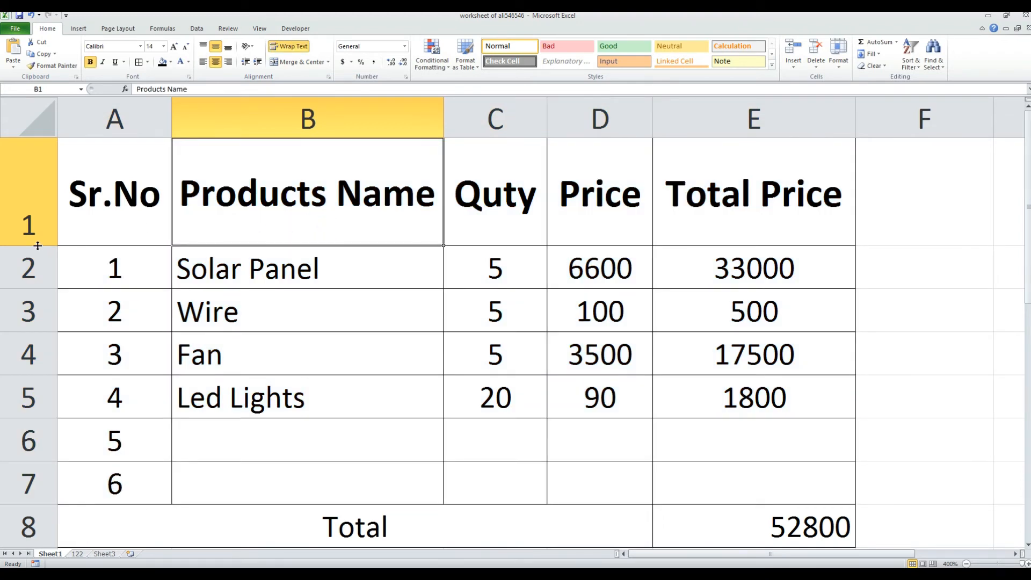
{"action": "left_click", "coordinate": [37, 246]}
{"action": "left_click", "coordinate": [37, 246]}
{"action": "left_click", "coordinate": [27, 192]}
{"action": "left_click", "coordinate": [28, 246]}
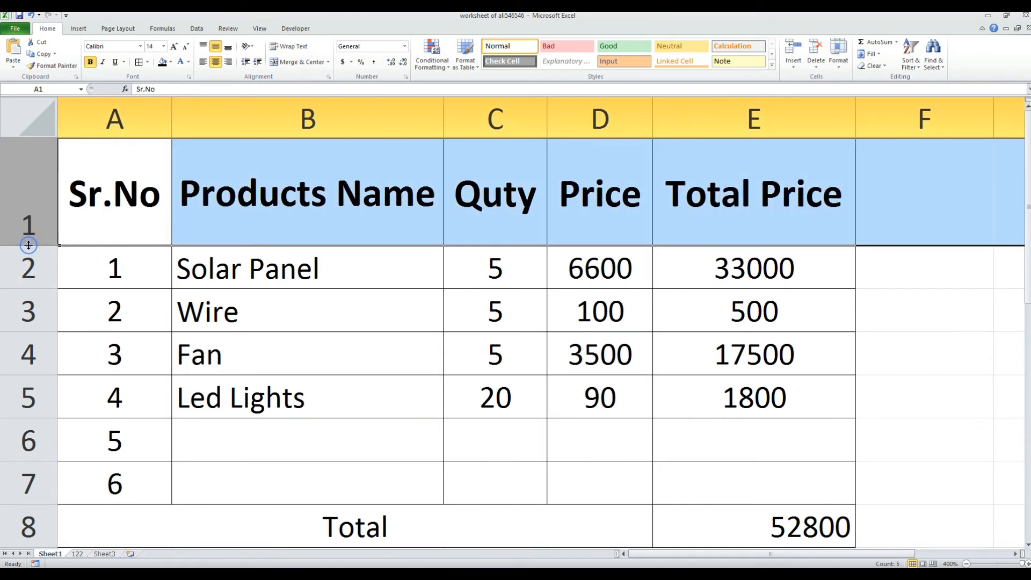
{"action": "left_click", "coordinate": [192, 230]}
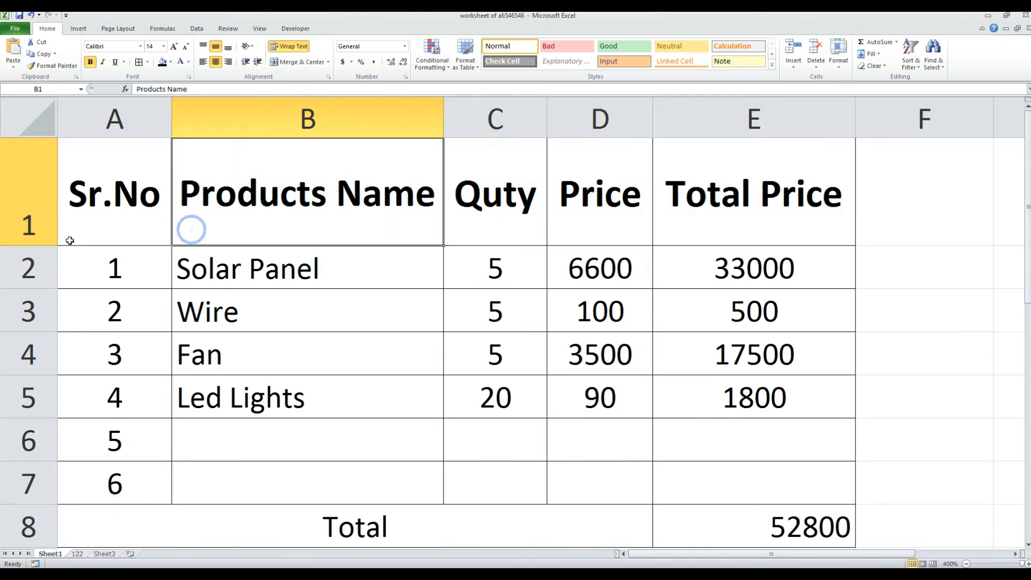
{"action": "left_click_drag", "start_coordinate": [41, 246], "coordinate": [42, 368]}
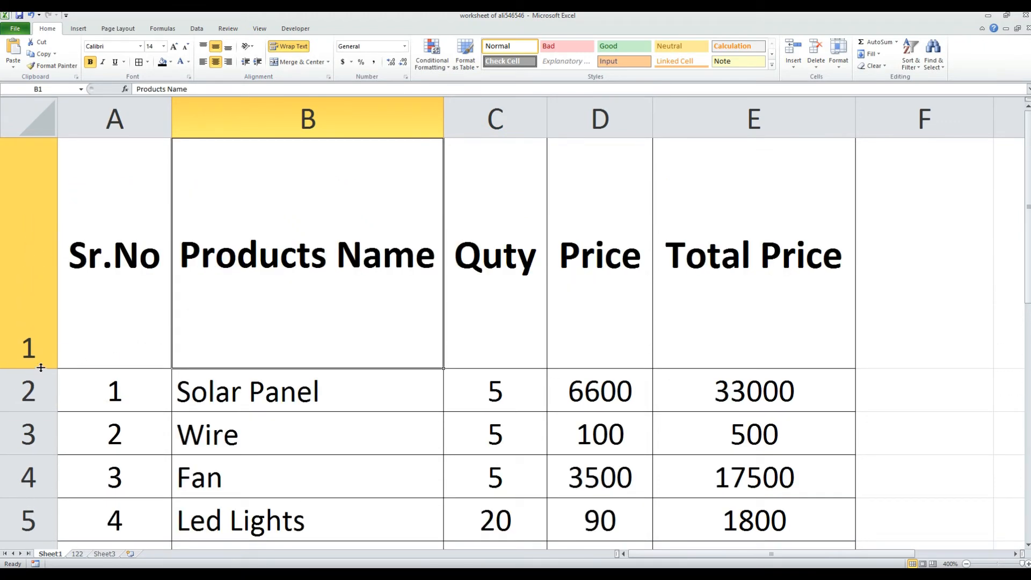
{"action": "key", "text": "ctrl+z"}
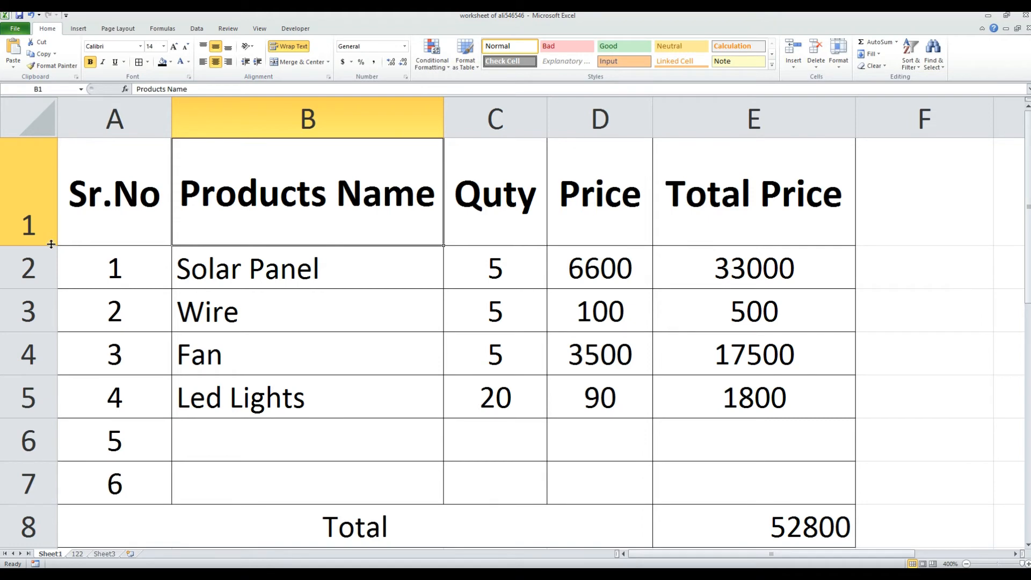
- Reduce the height of header row 1 so it fits more closely around the column headings
{"action": "left_click_drag", "start_coordinate": [51, 244], "coordinate": [49, 204]}
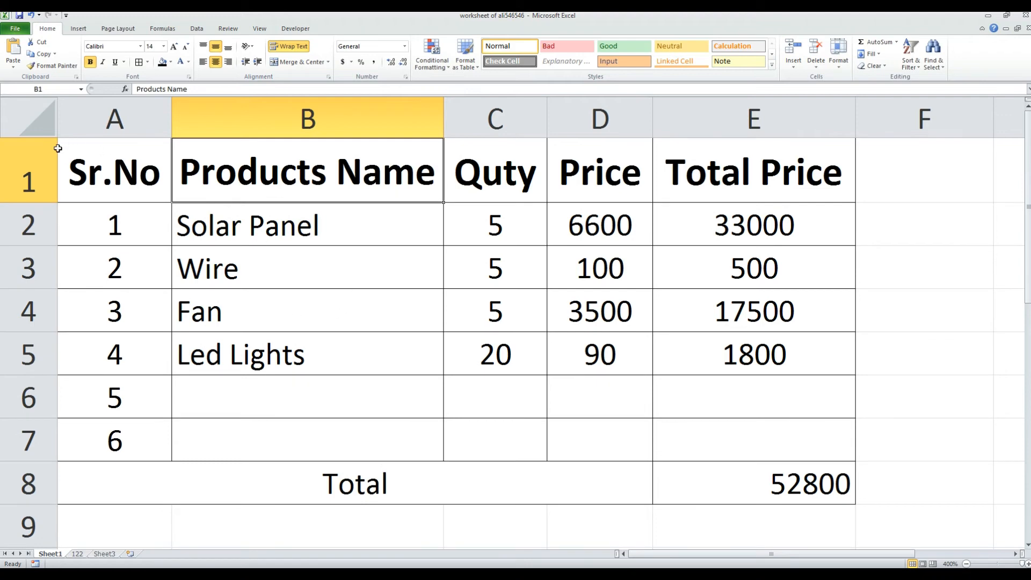
{"action": "left_click", "coordinate": [108, 175]}
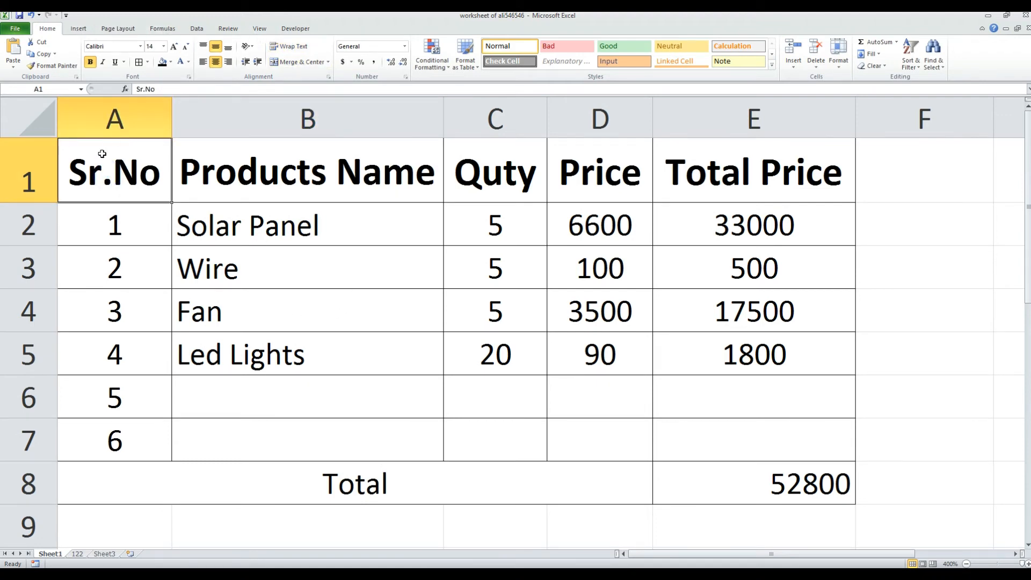
{"action": "left_click", "coordinate": [30, 171]}
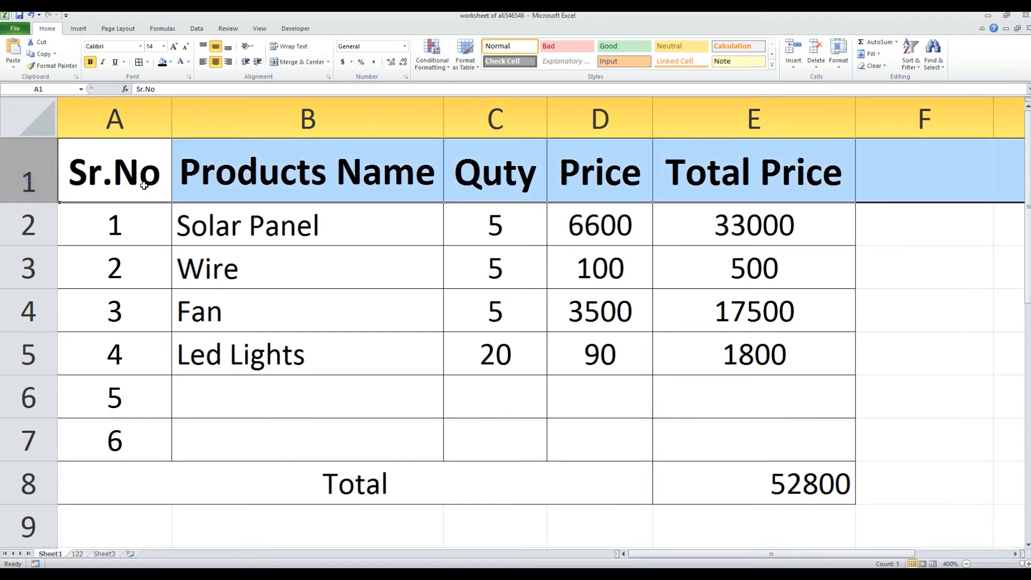
{"action": "left_click", "coordinate": [87, 174]}
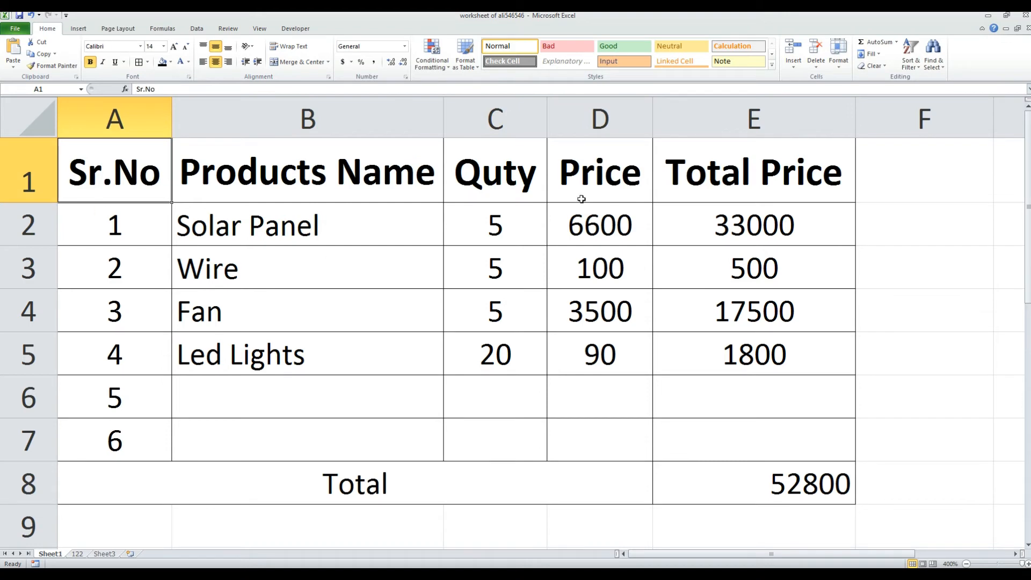
- Apply the Normal cell style to the whole table A1:E8 and look through the other available cell styles
{"action": "left_click_drag", "start_coordinate": [149, 174], "coordinate": [768, 470]}
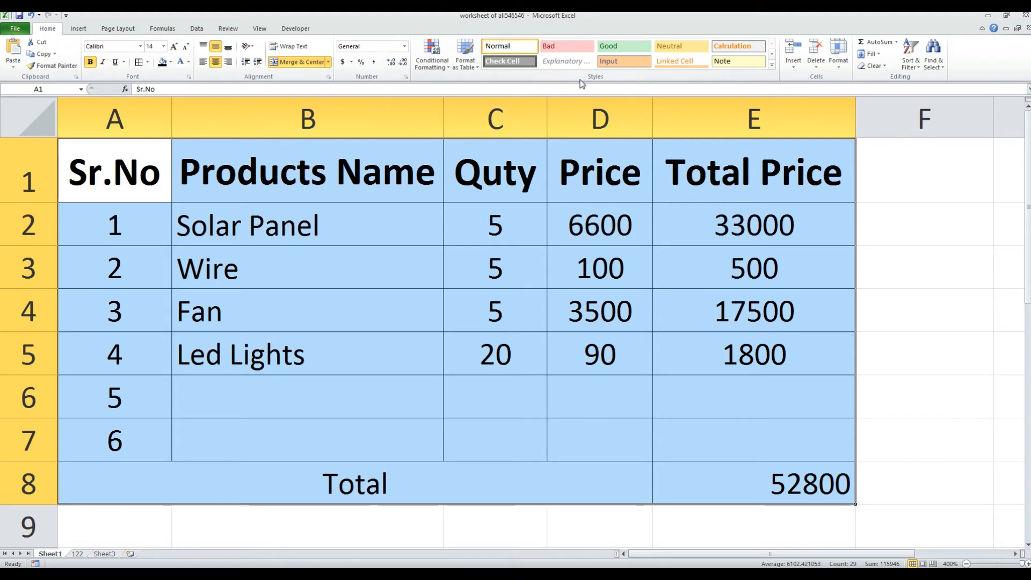
{"action": "left_click", "coordinate": [507, 48]}
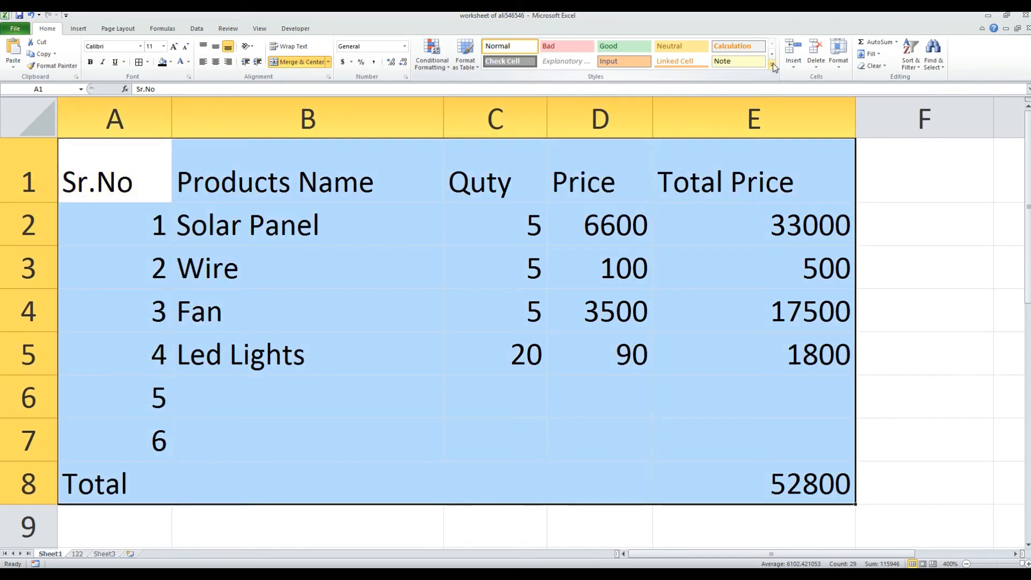
{"action": "left_click", "coordinate": [772, 63]}
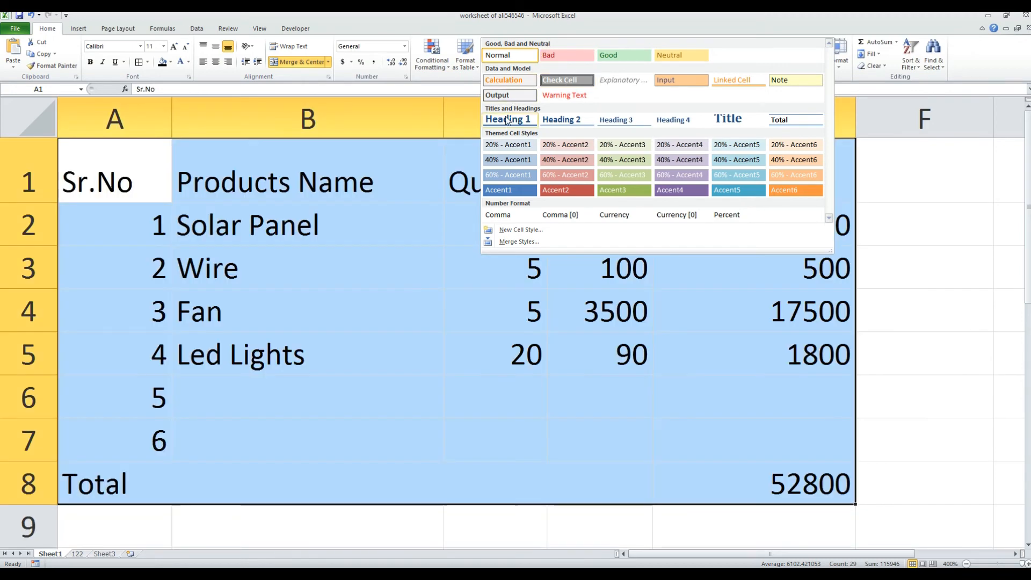
{"action": "left_click", "coordinate": [510, 14]}
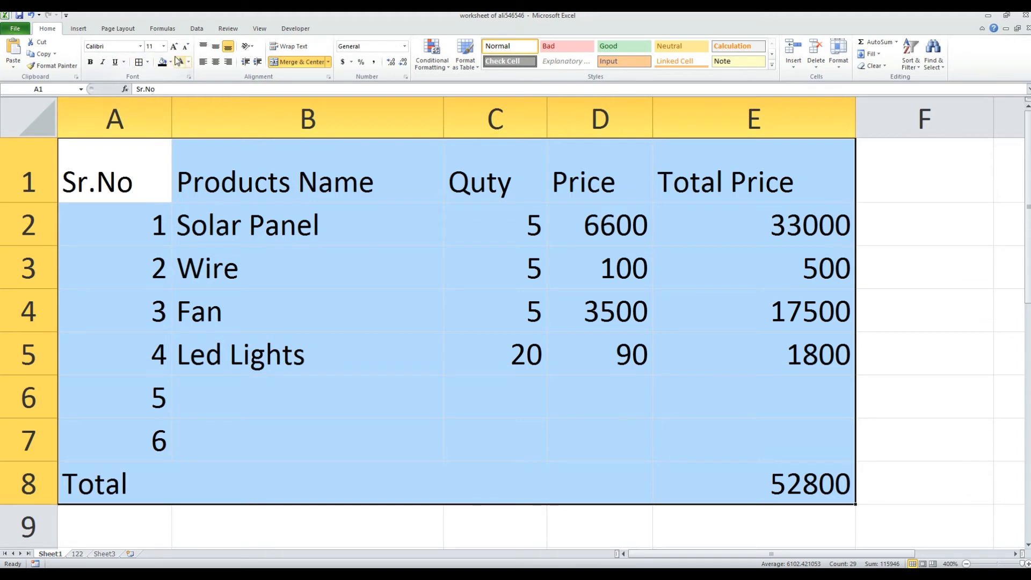
- Open the cell formatting settings for A1:E8 and choose the lightest aqua background fill
{"action": "left_click", "coordinate": [148, 63]}
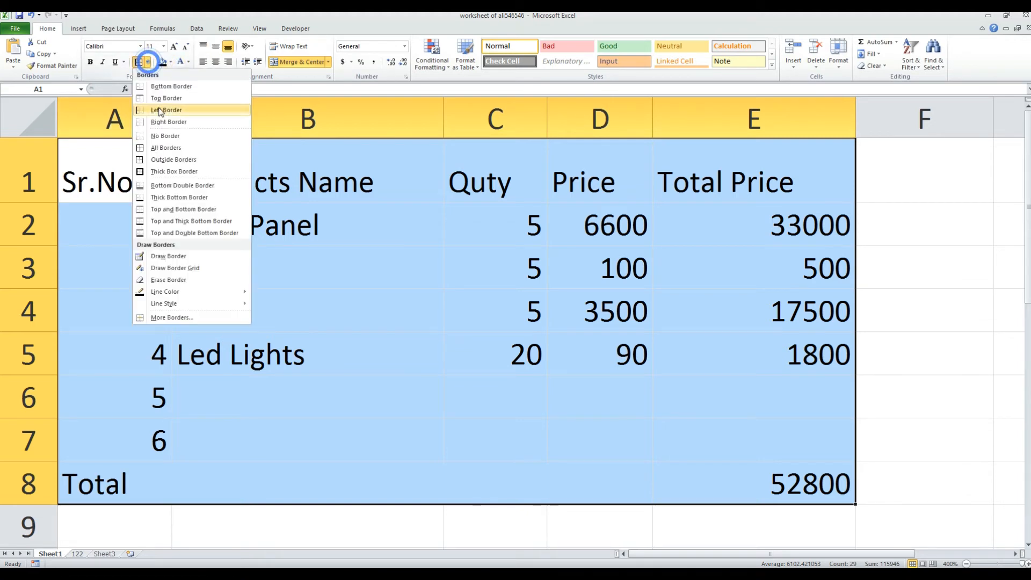
{"action": "left_click", "coordinate": [164, 318]}
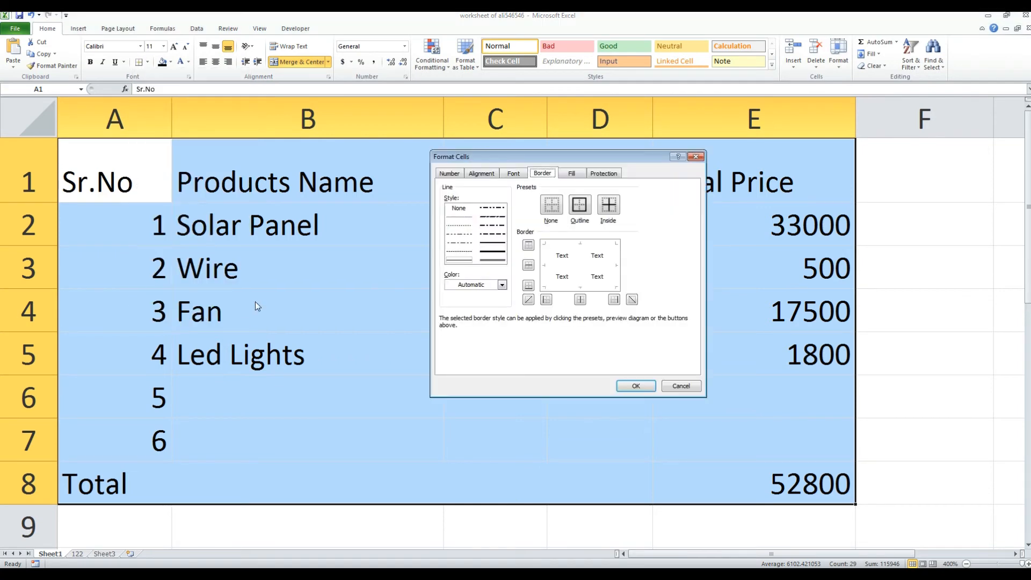
{"action": "left_click", "coordinate": [515, 173]}
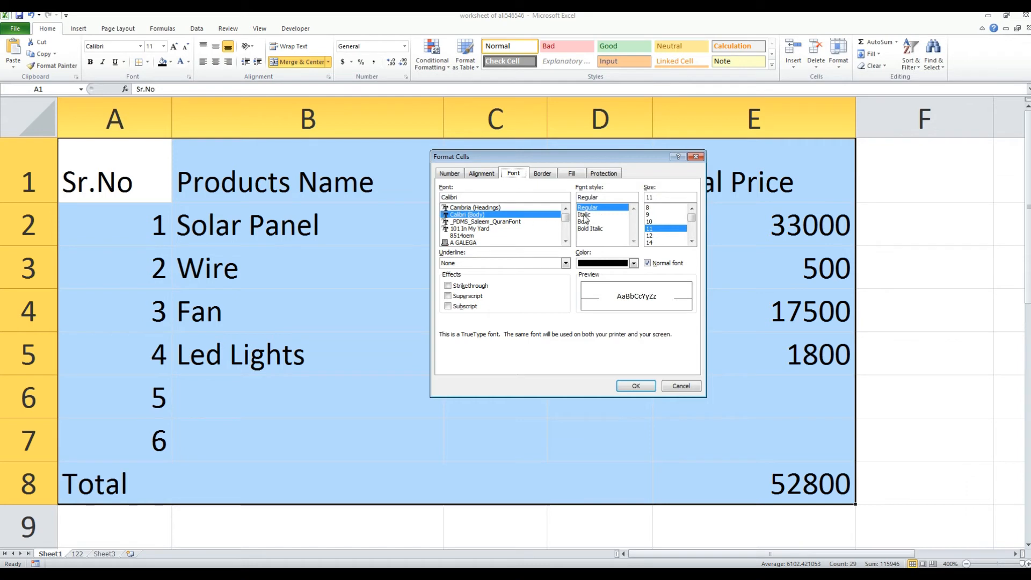
{"action": "left_click", "coordinate": [571, 173]}
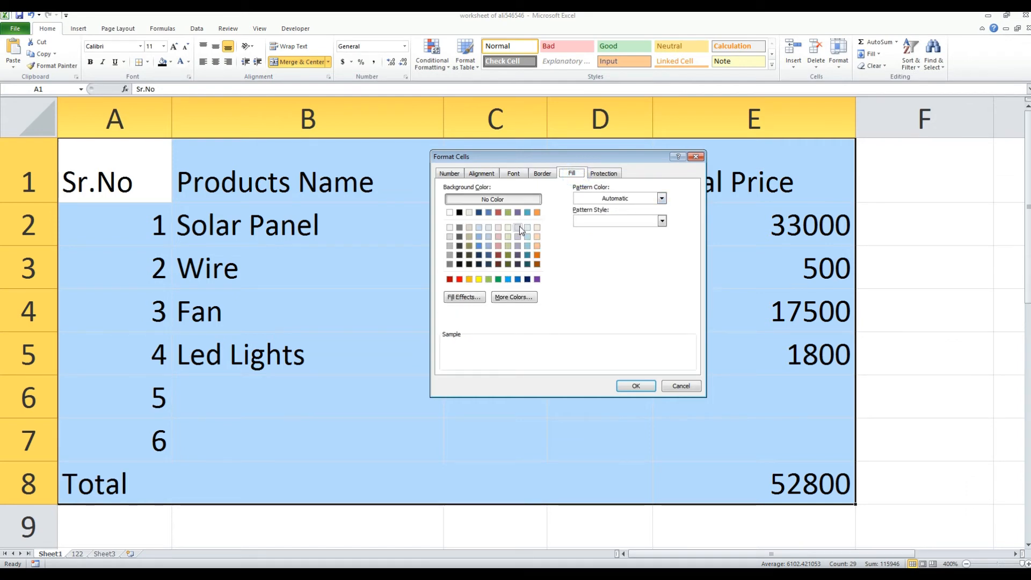
{"action": "left_click", "coordinate": [519, 228]}
{"action": "left_click", "coordinate": [528, 227]}
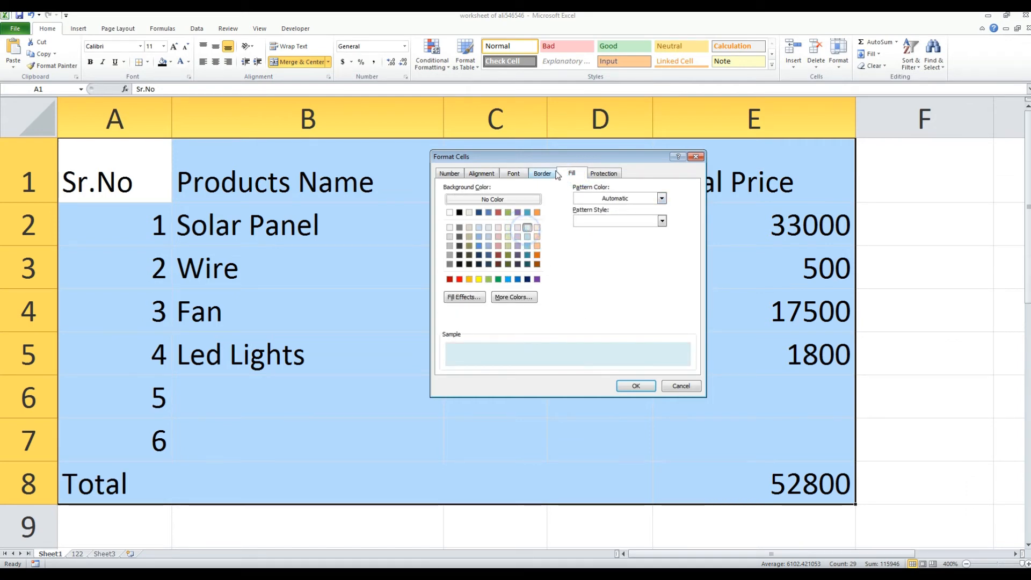
- Give the table outline and inside borders and set its font to Bold, size 12
{"action": "left_click", "coordinate": [554, 173]}
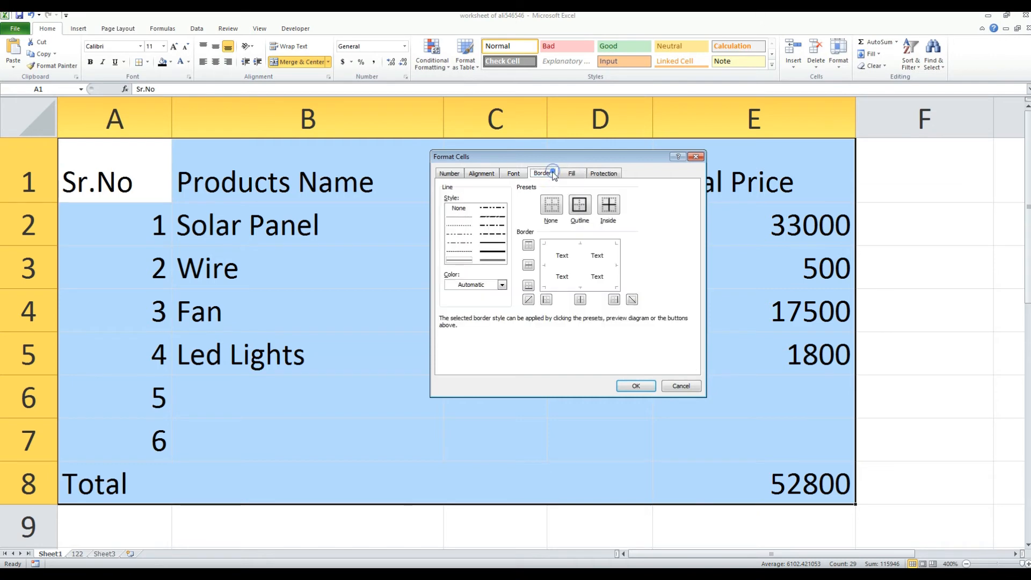
{"action": "left_click", "coordinate": [608, 212]}
{"action": "left_click", "coordinate": [580, 207]}
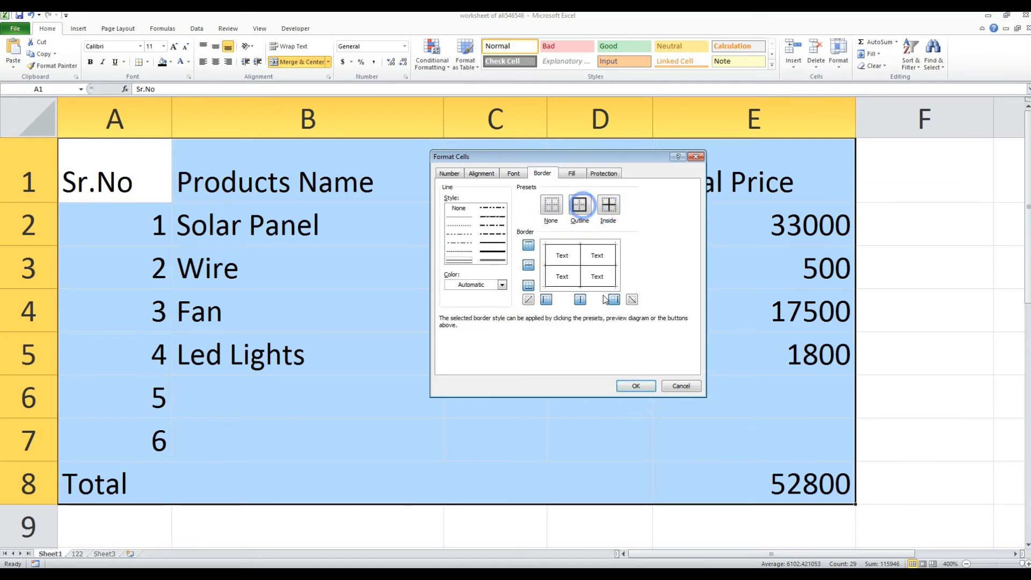
{"action": "left_click", "coordinate": [512, 174]}
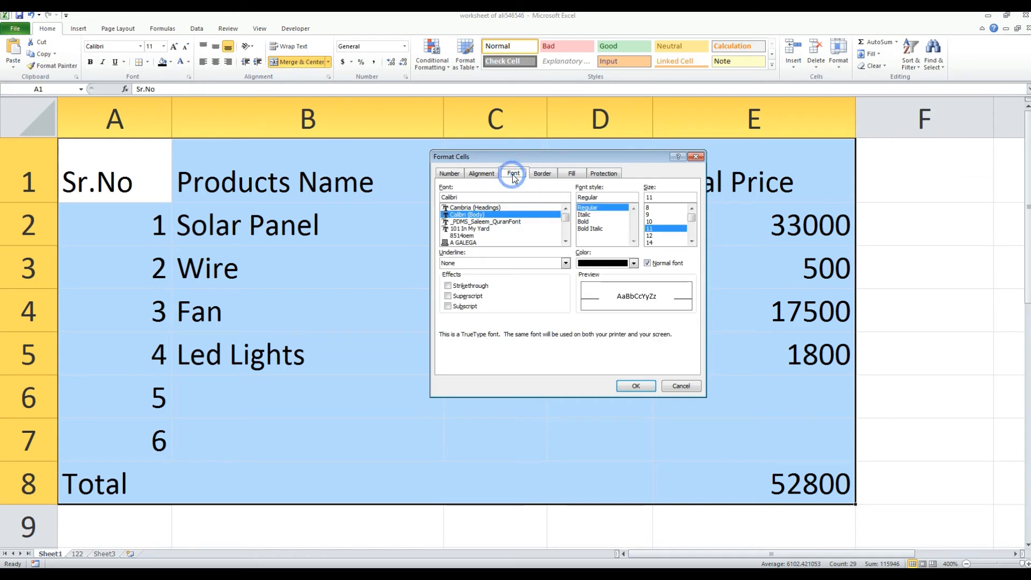
{"action": "left_click", "coordinate": [586, 221]}
{"action": "left_click", "coordinate": [649, 236]}
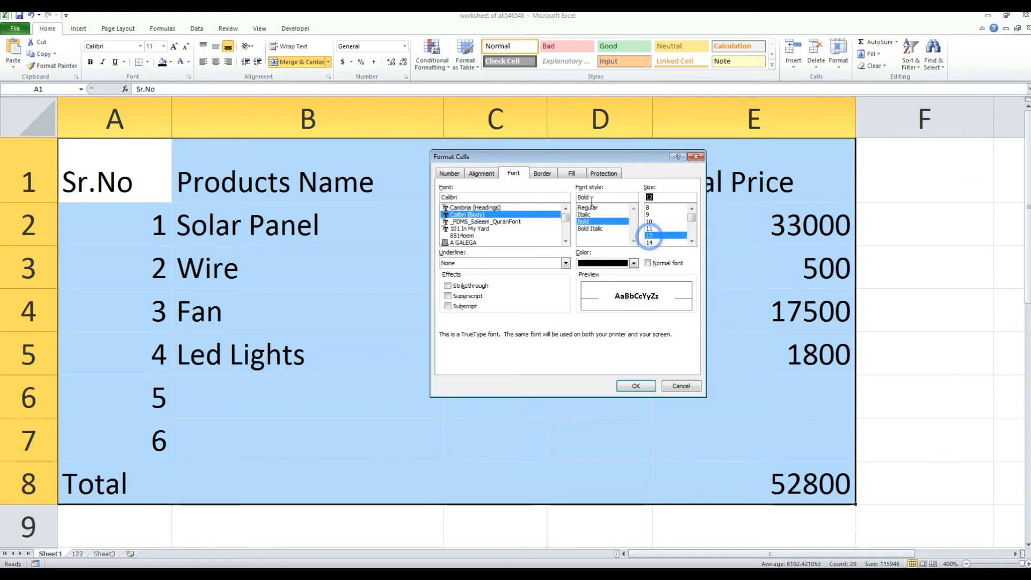
- Set the table's horizontal text alignment to Left (Indent) and apply the formatting to the cells
{"action": "left_click", "coordinate": [481, 172]}
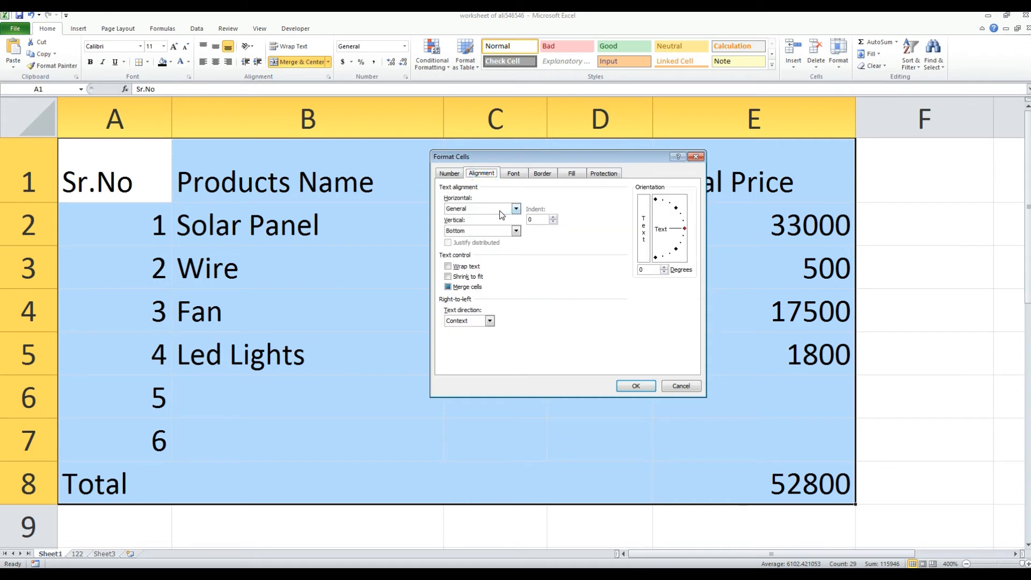
{"action": "left_click", "coordinate": [500, 210]}
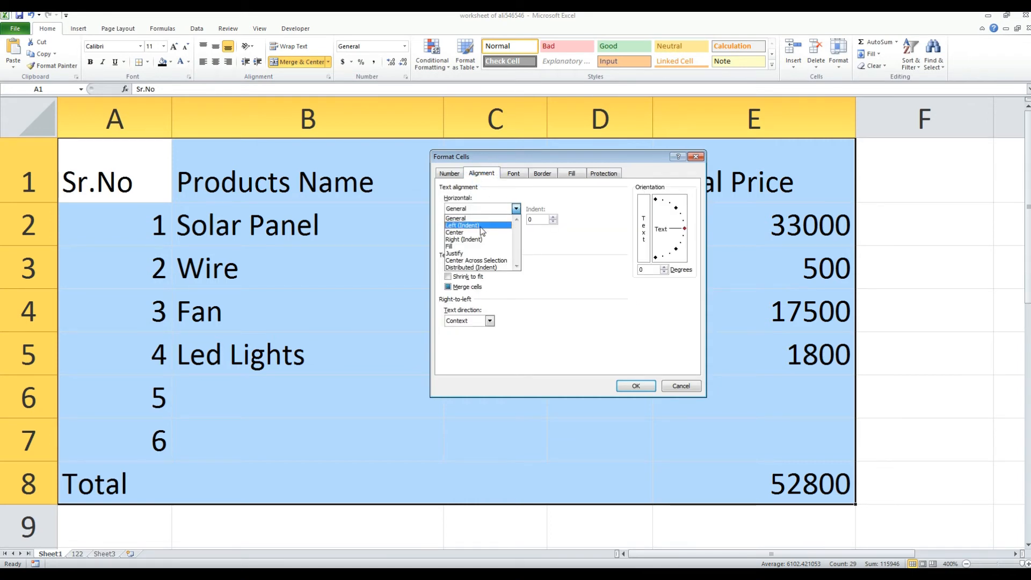
{"action": "left_click", "coordinate": [480, 227]}
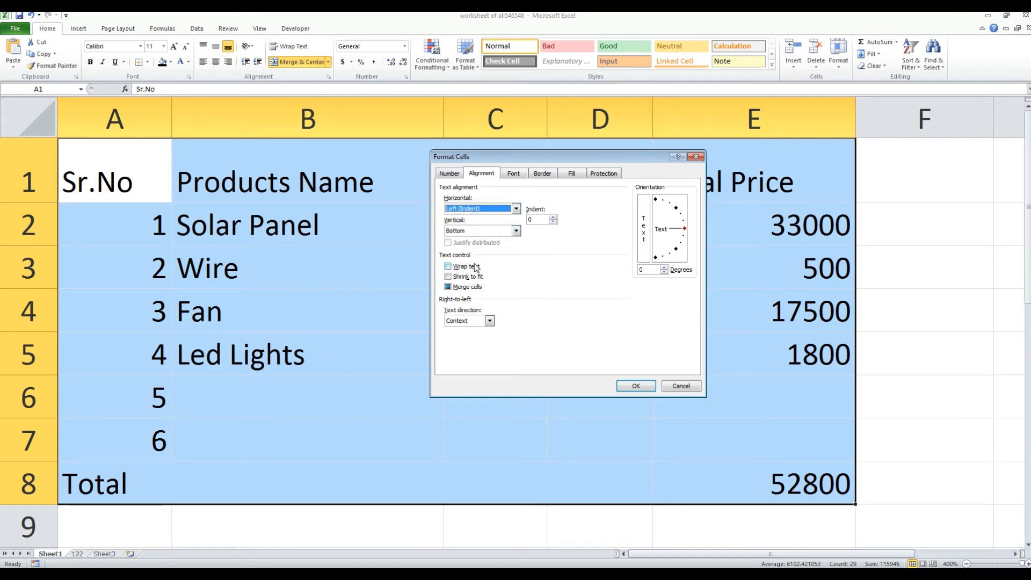
{"action": "left_click", "coordinate": [453, 178]}
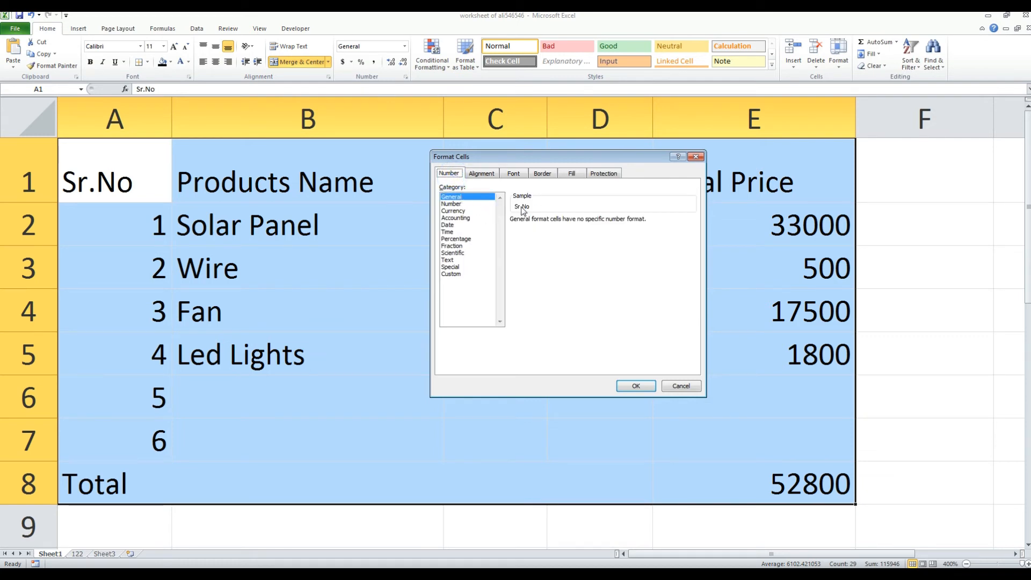
{"action": "left_click", "coordinate": [636, 385]}
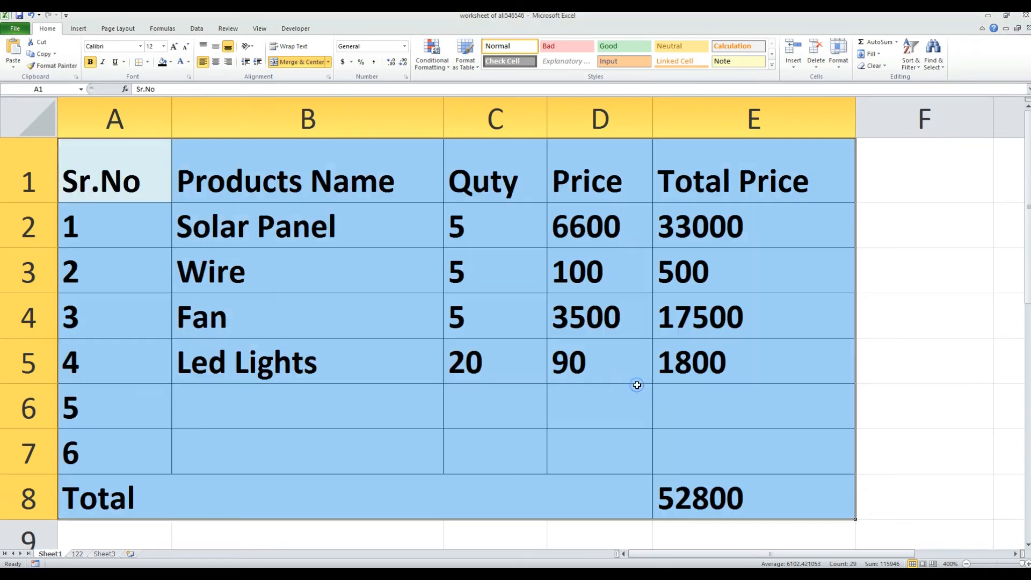
{"action": "left_click", "coordinate": [647, 317]}
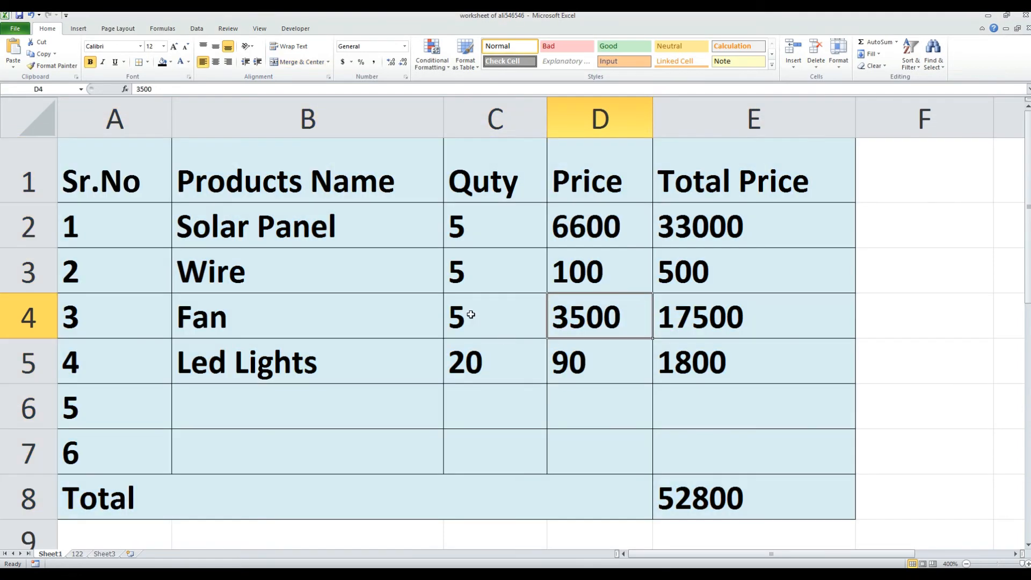
- Choose a border line color and draw over the lines between rows 4 and 5 in columns B to D
{"action": "left_click_drag", "start_coordinate": [111, 158], "coordinate": [839, 501]}
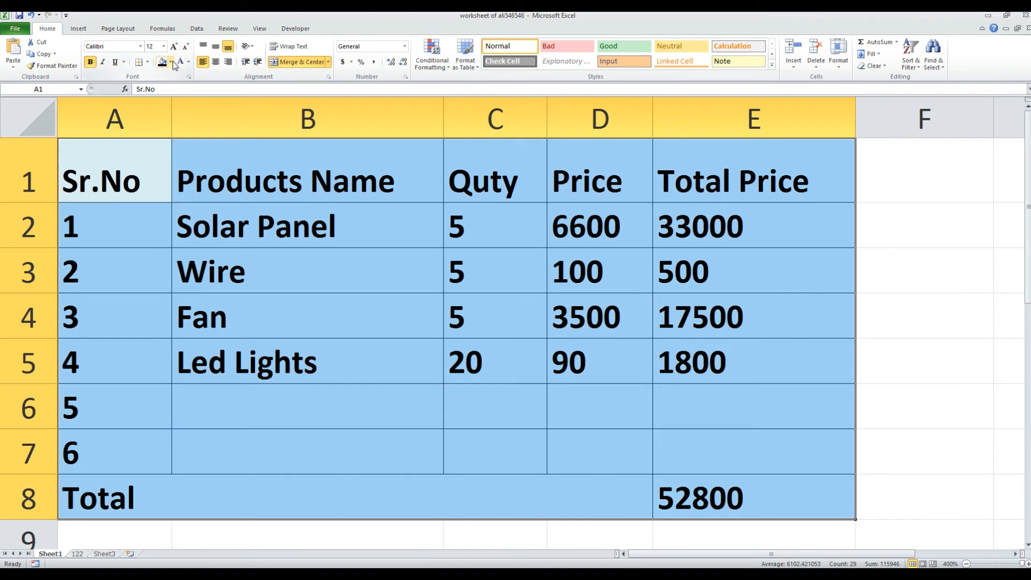
{"action": "left_click", "coordinate": [148, 61]}
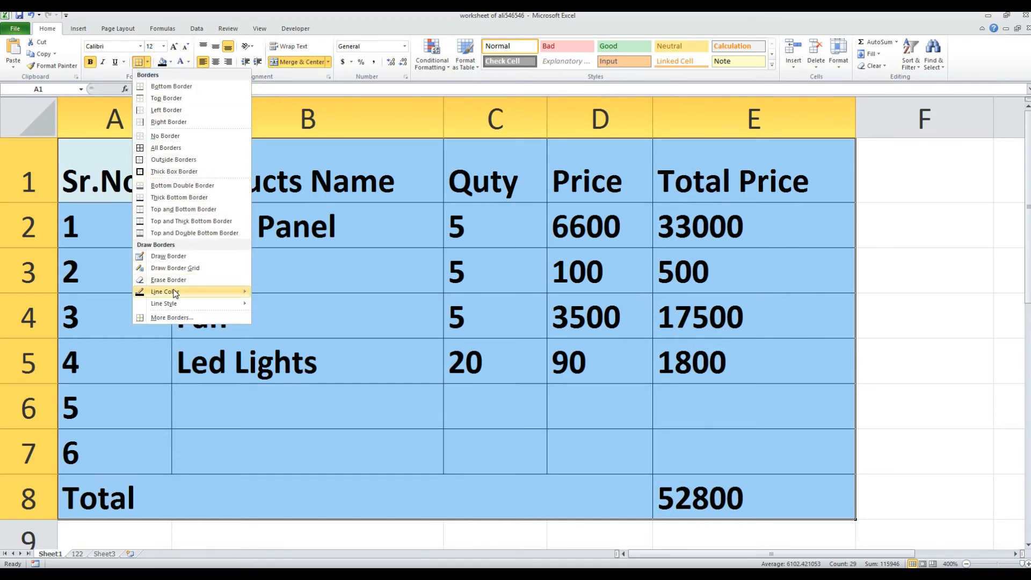
{"action": "mouse_move", "coordinate": [175, 291]}
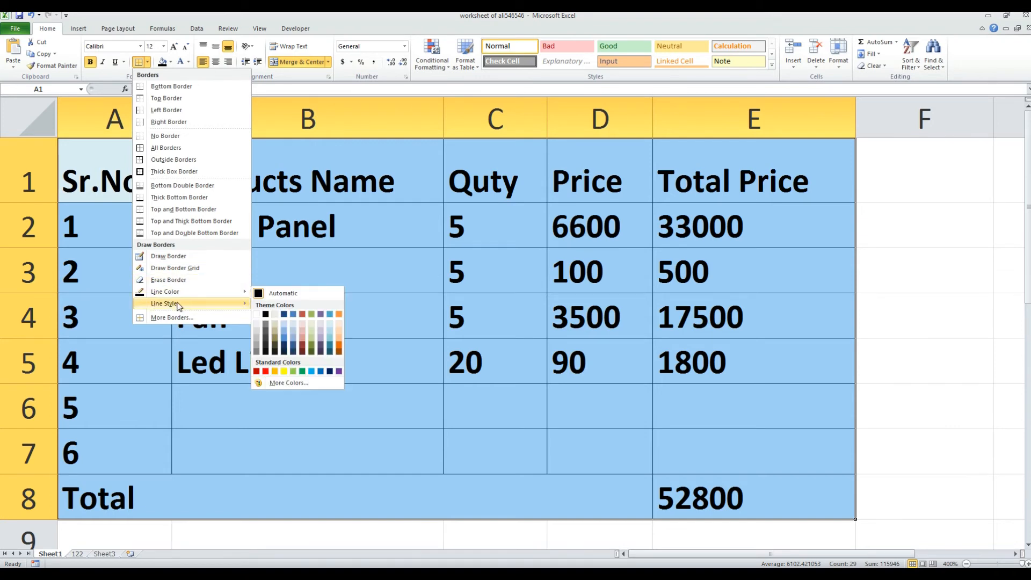
{"action": "left_click", "coordinate": [308, 329]}
{"action": "left_click", "coordinate": [410, 322]}
{"action": "left_click", "coordinate": [519, 326]}
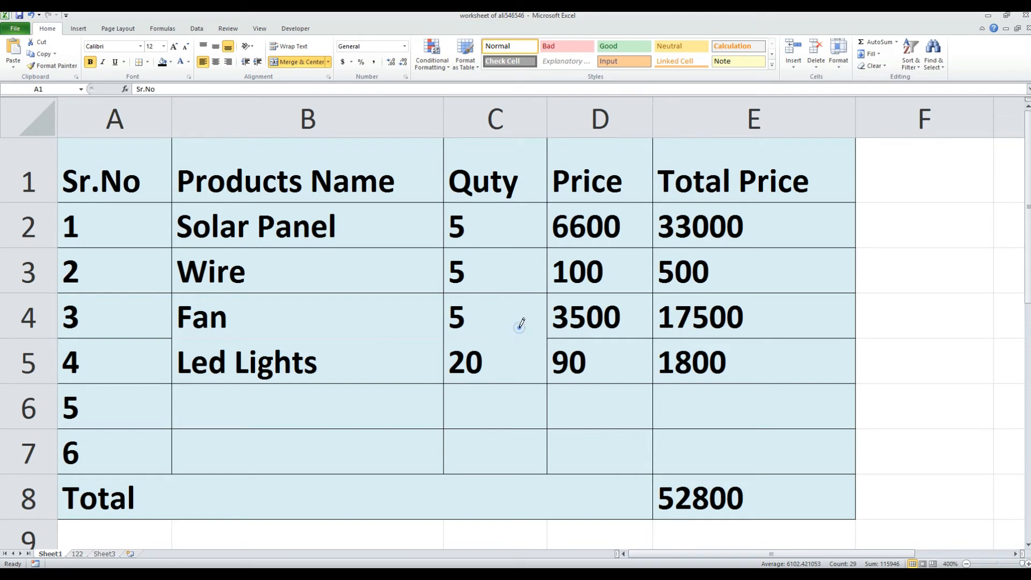
{"action": "left_click", "coordinate": [591, 343]}
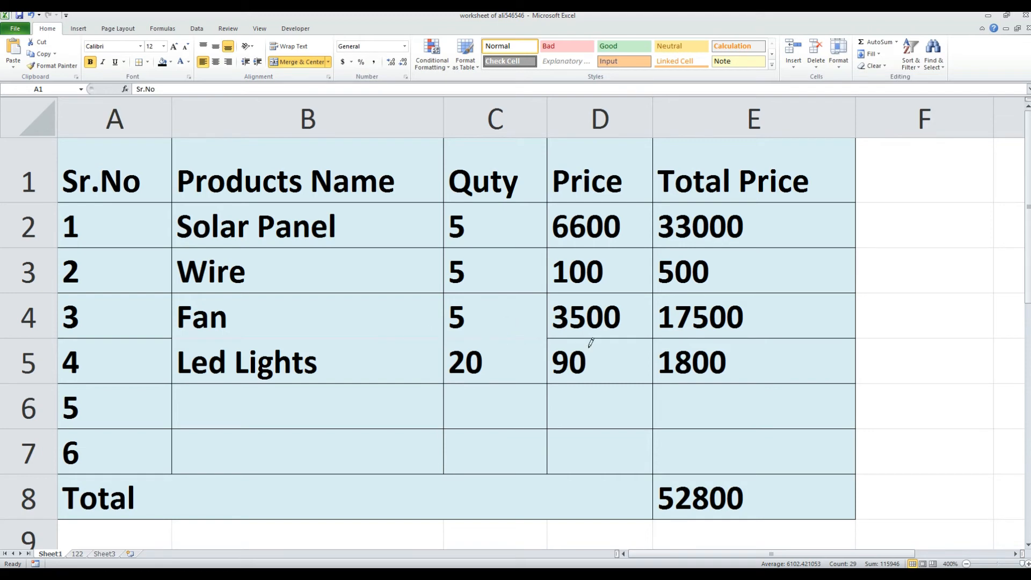
{"action": "left_click", "coordinate": [622, 337]}
{"action": "left_click", "coordinate": [998, 564]}
{"action": "left_click_drag", "start_coordinate": [987, 566], "coordinate": [995, 564]}
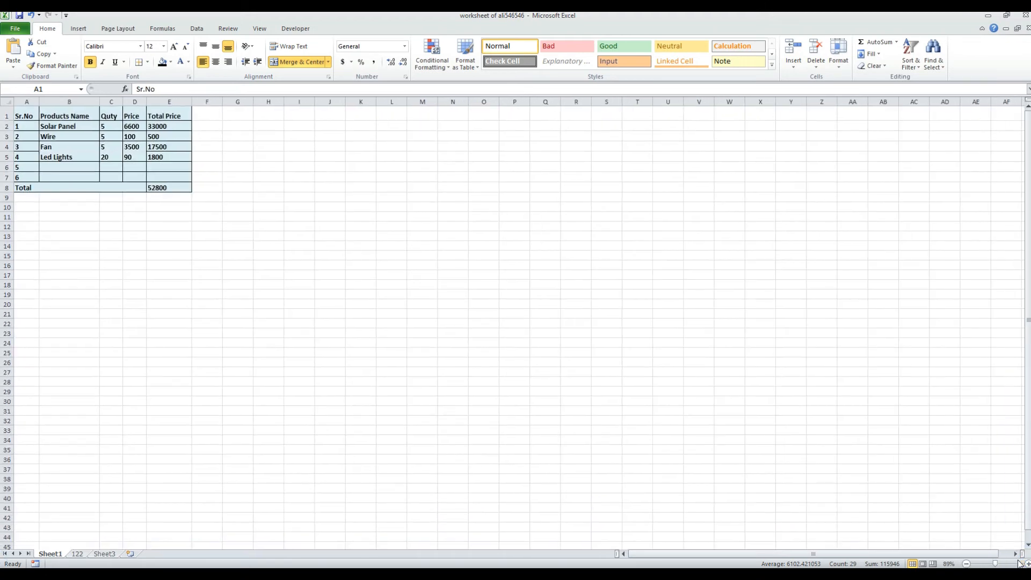
{"action": "scroll", "coordinate": [392, 405], "scroll_direction": "up", "scroll_amount": 20, "text": "ctrl"}
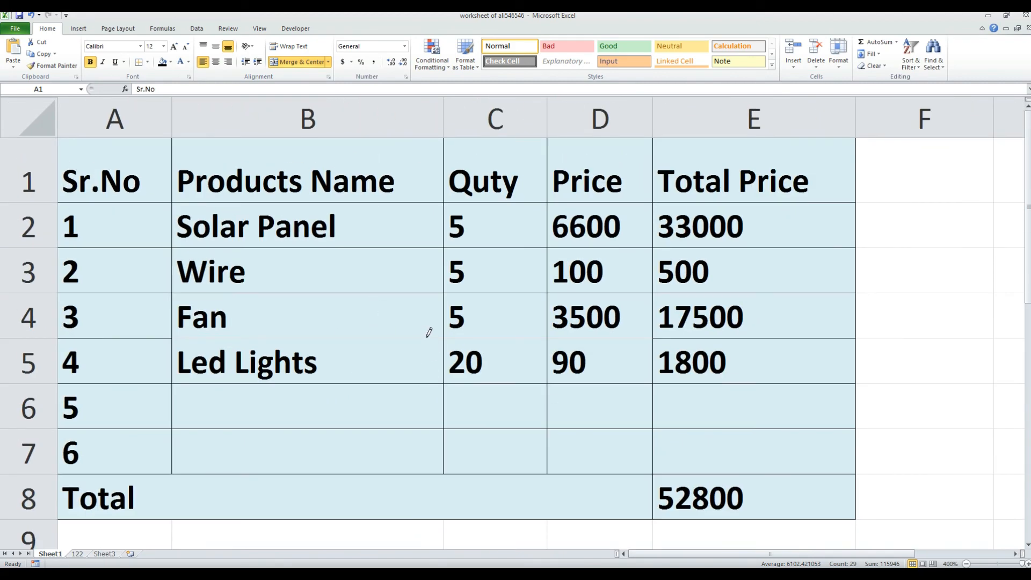
- Draw over the border line between rows 4 and 5 in column A with the chosen line color
{"action": "left_click", "coordinate": [158, 337]}
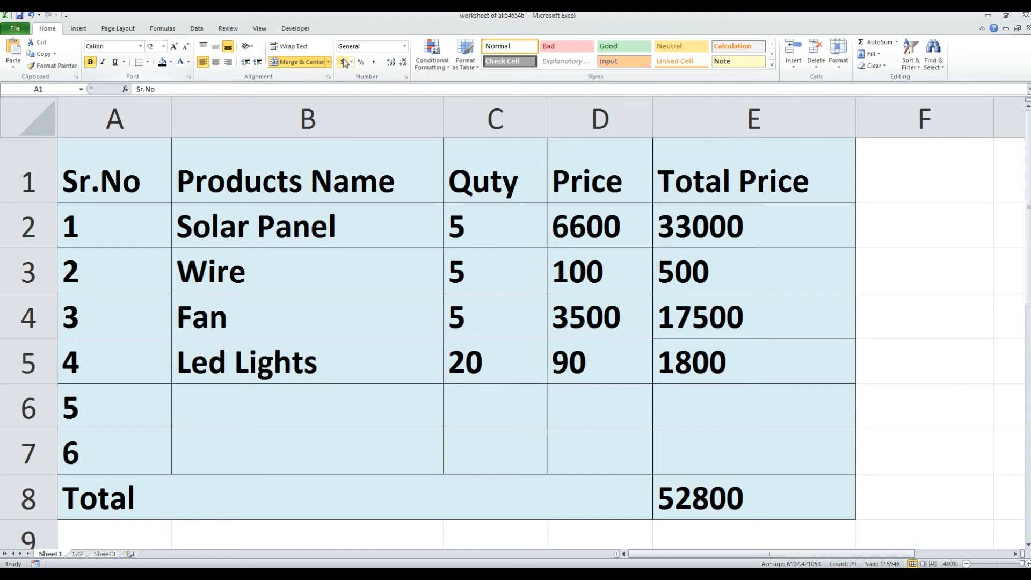
- Zoom the sheet to 100% and after that to 200%
{"action": "left_click", "coordinate": [260, 29]}
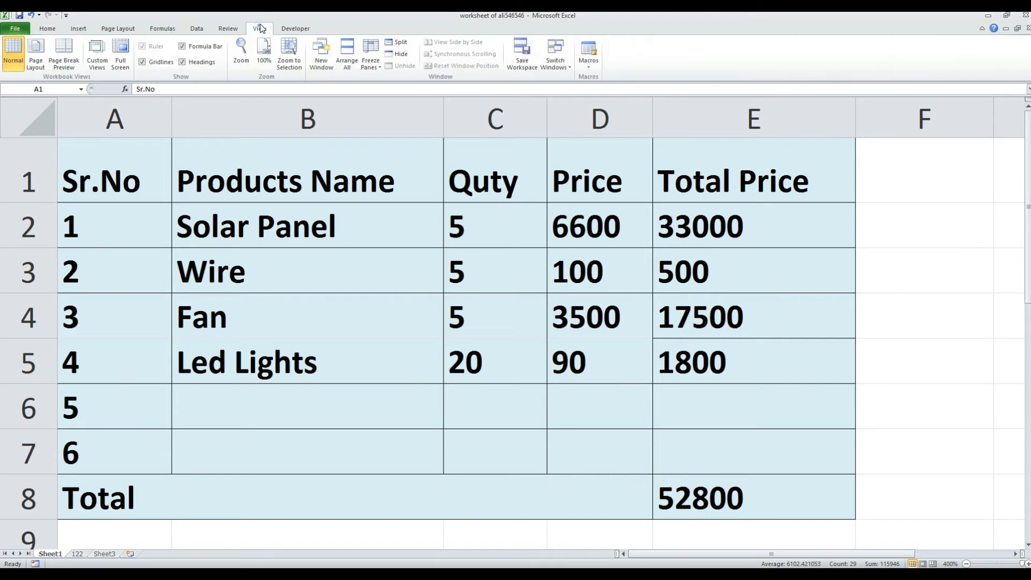
{"action": "left_click", "coordinate": [266, 61]}
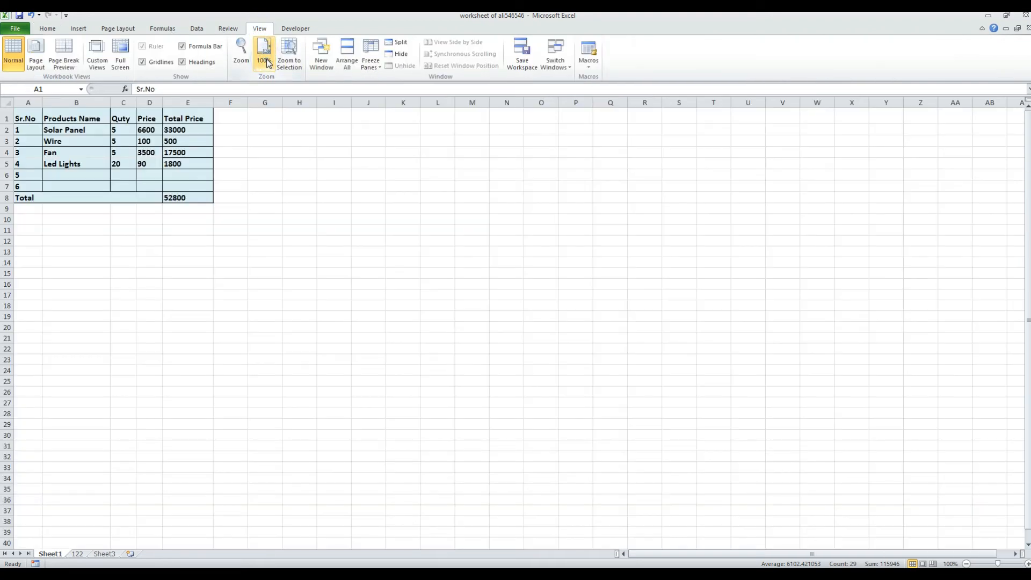
{"action": "left_click", "coordinate": [241, 53]}
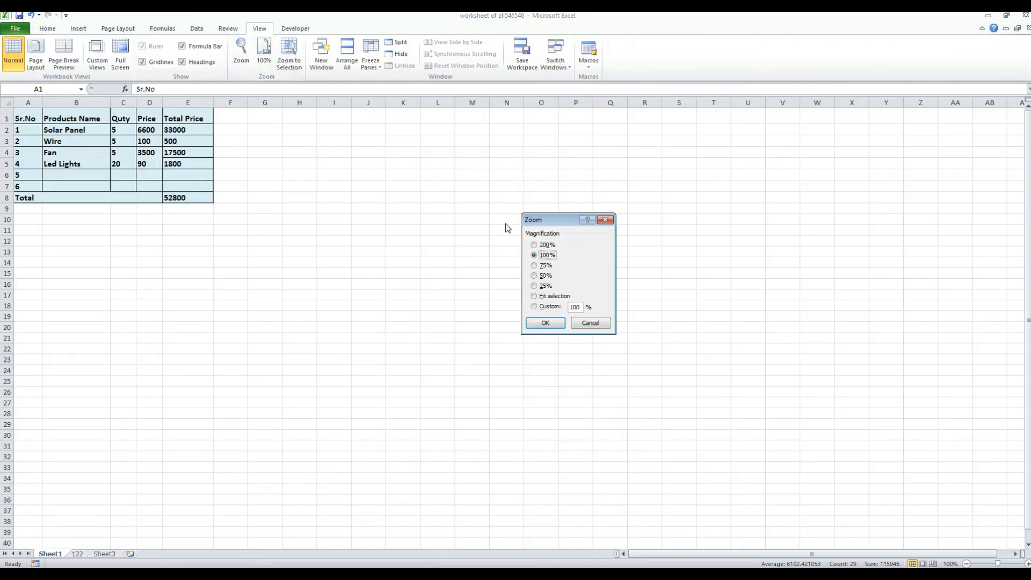
{"action": "left_click", "coordinate": [546, 245]}
{"action": "left_click", "coordinate": [545, 323]}
- Set the sheet magnification to Fit selection so the table fills the window
{"action": "left_click", "coordinate": [243, 51]}
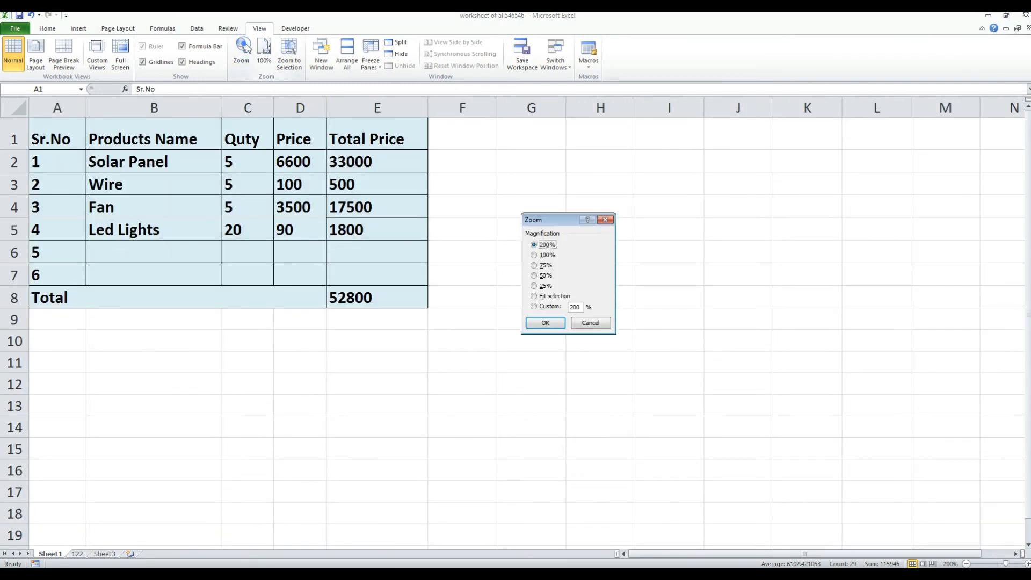
{"action": "left_click", "coordinate": [549, 296]}
{"action": "left_click", "coordinate": [545, 323]}
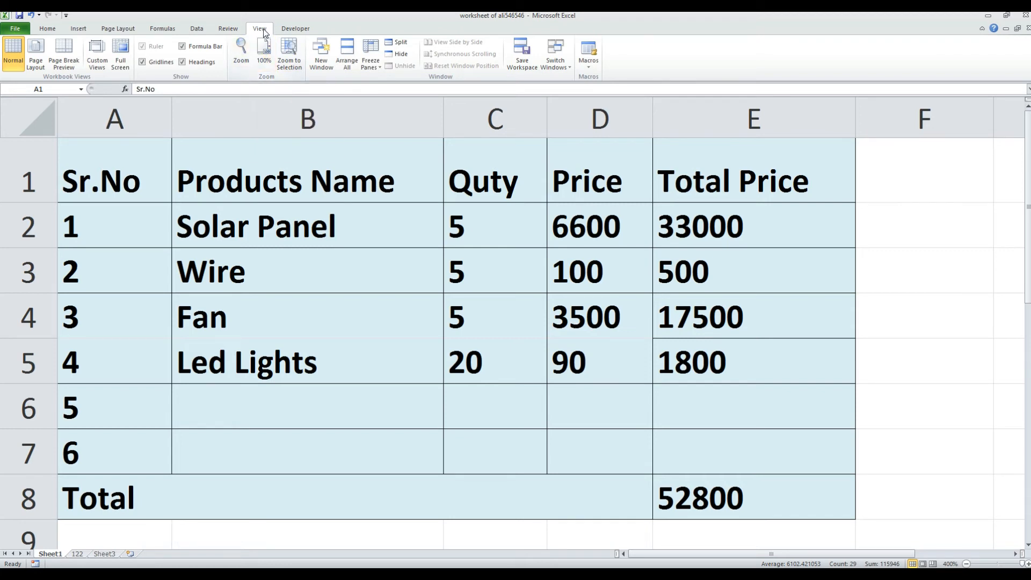
- Try to set a custom sheet magnification of 500%
{"action": "left_click", "coordinate": [242, 52]}
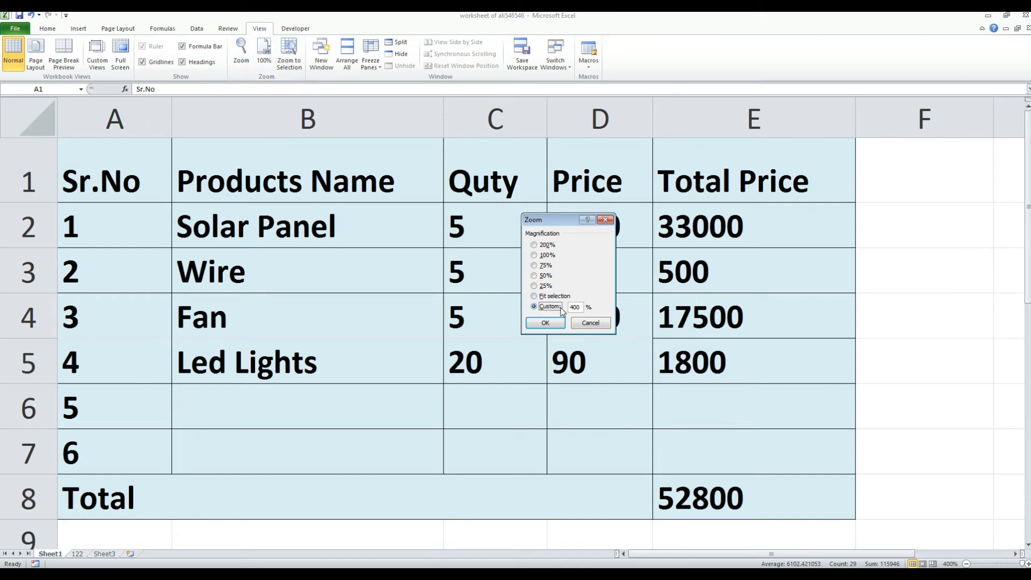
{"action": "left_click", "coordinate": [585, 307]}
{"action": "double_click", "coordinate": [579, 308]}
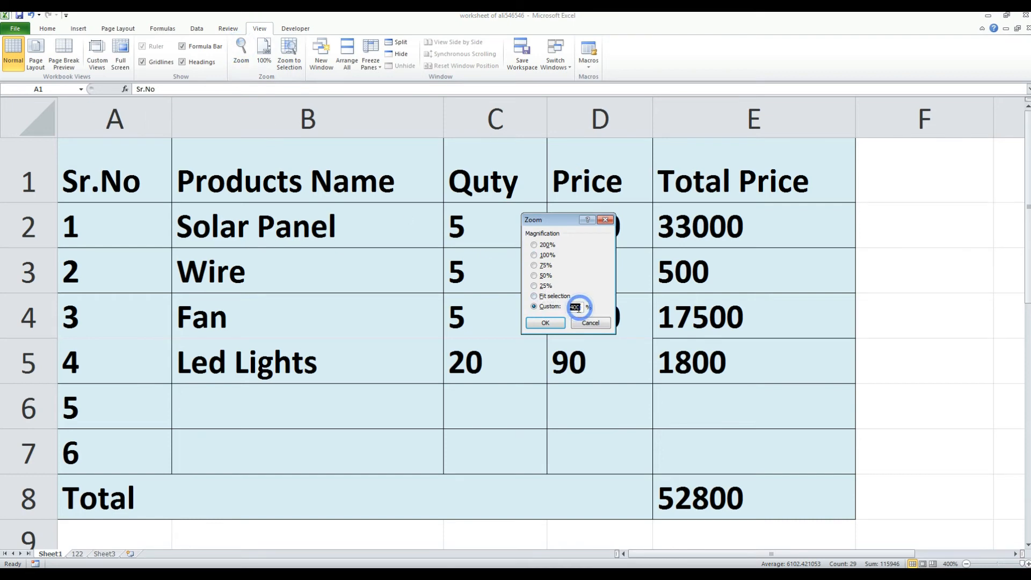
{"action": "type", "text": "500"}
{"action": "key", "text": "Return"}
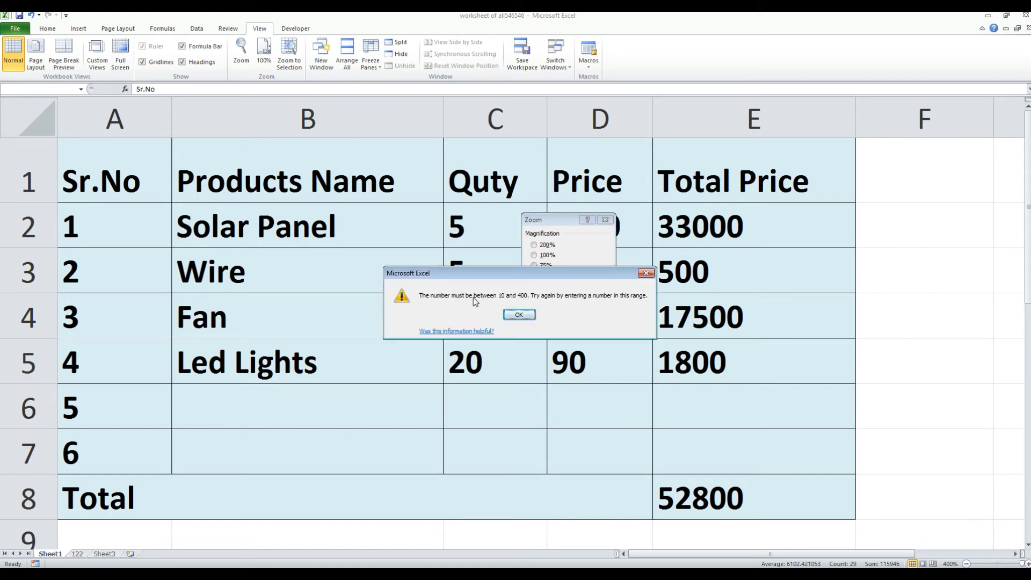
{"action": "left_click", "coordinate": [517, 316]}
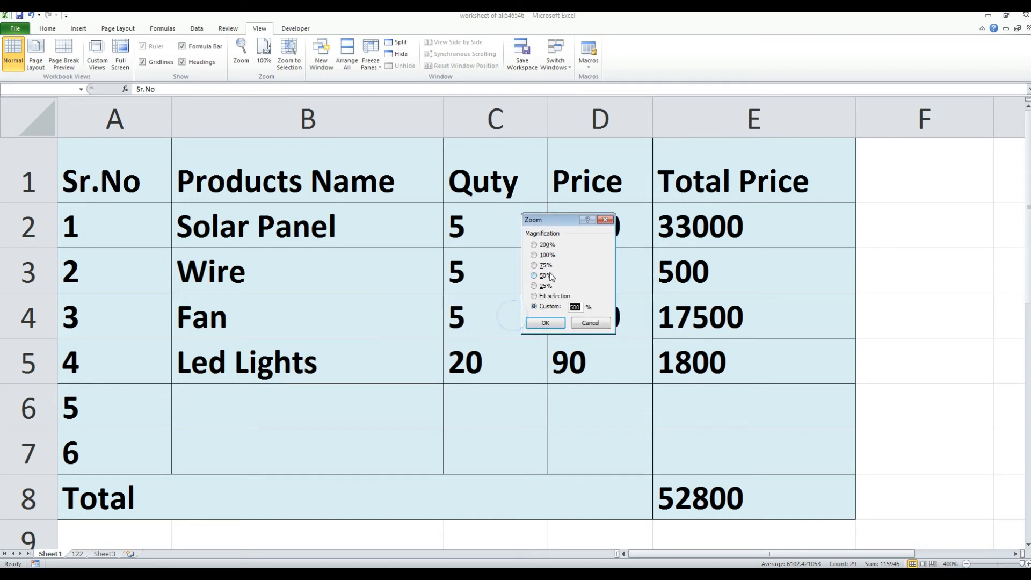
- Set the magnification to 100%, and return the sheet to Fit selection
{"action": "left_click", "coordinate": [546, 256]}
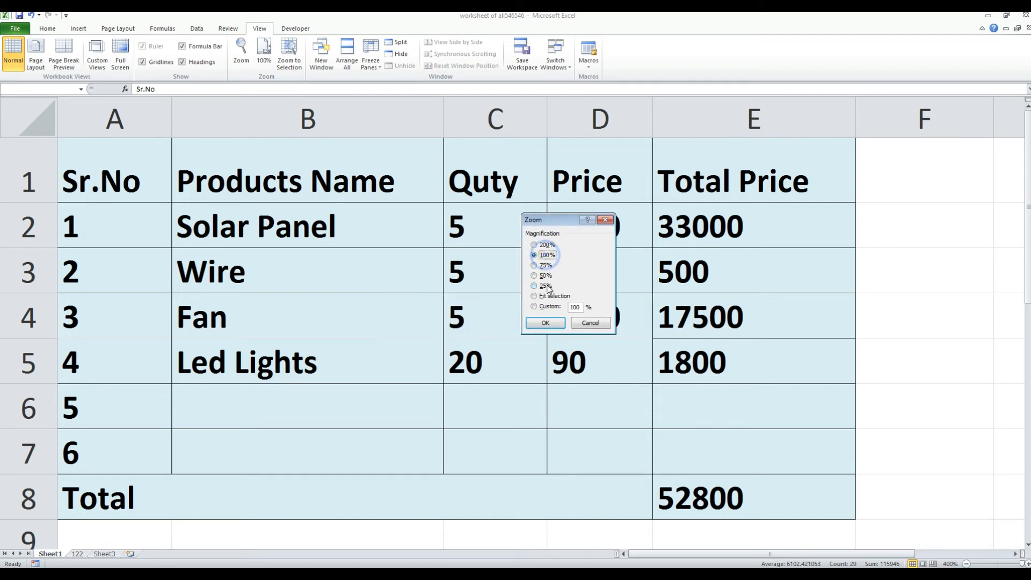
{"action": "left_click", "coordinate": [545, 323]}
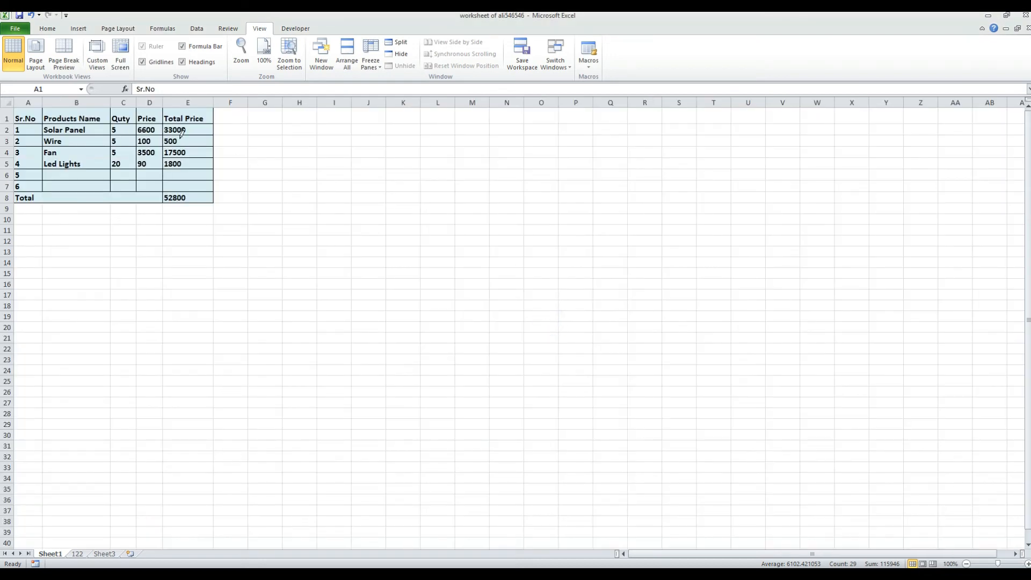
{"action": "left_click", "coordinate": [246, 49]}
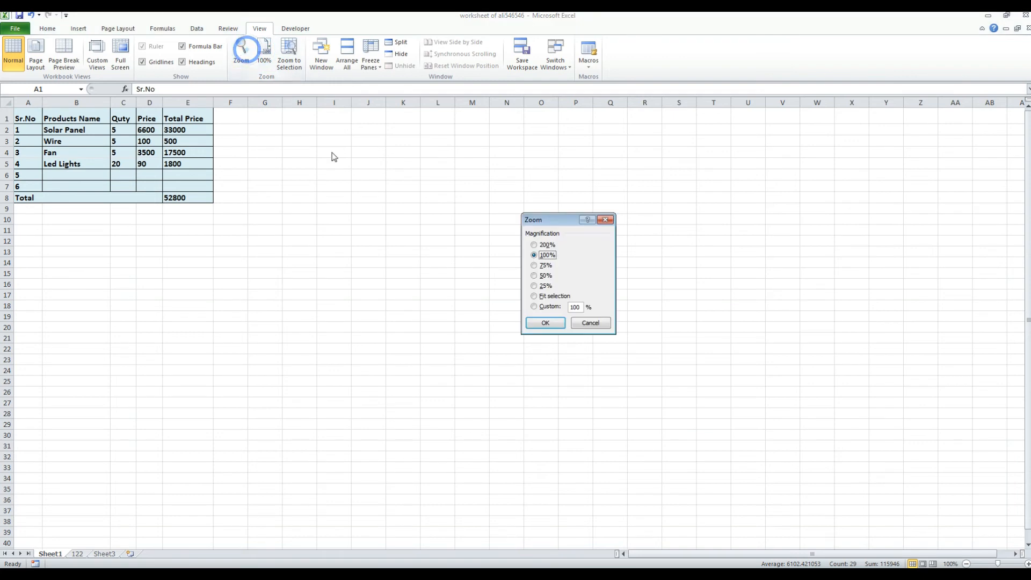
{"action": "left_click", "coordinate": [534, 296]}
{"action": "left_click", "coordinate": [545, 322]}
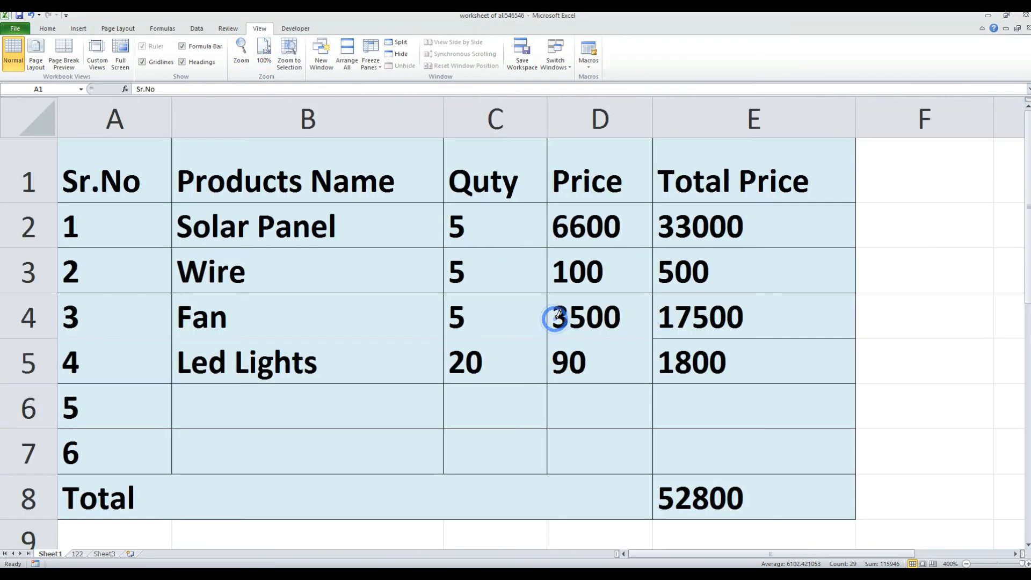
- Draw over the border line below E8, and remove all borders from the table A1:E8
{"action": "left_click", "coordinate": [763, 508]}
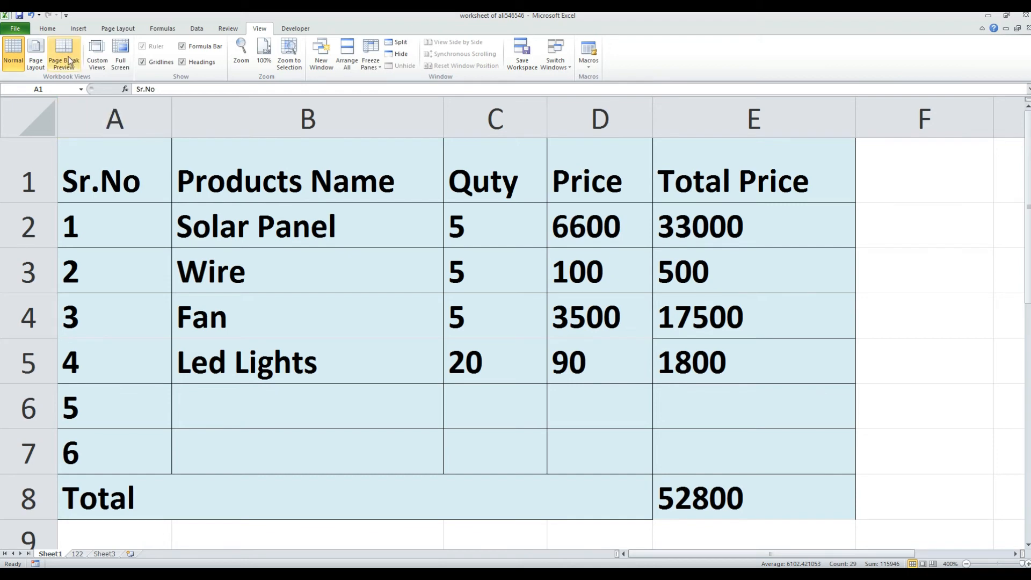
{"action": "left_click", "coordinate": [47, 29]}
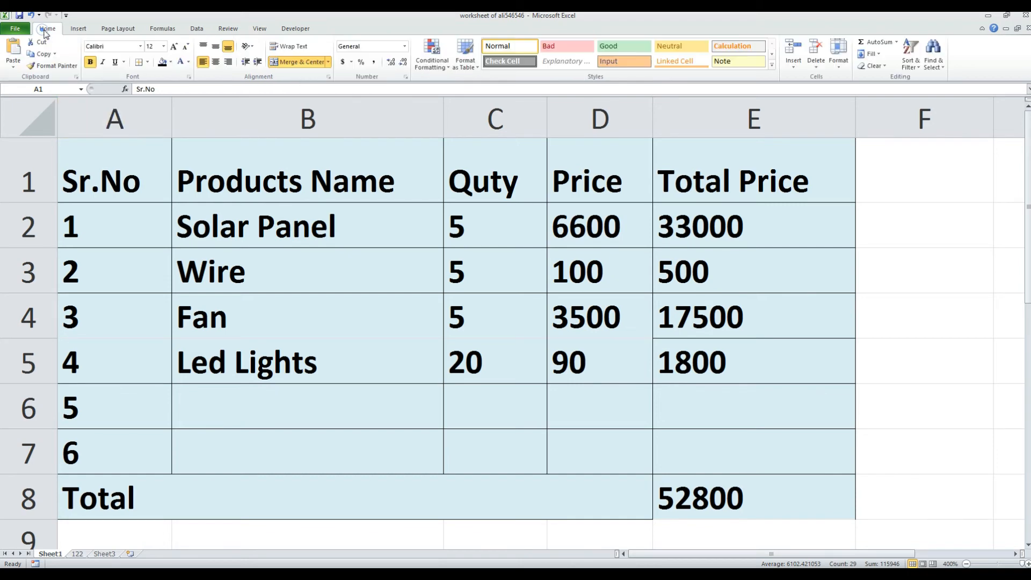
{"action": "left_click", "coordinate": [147, 62]}
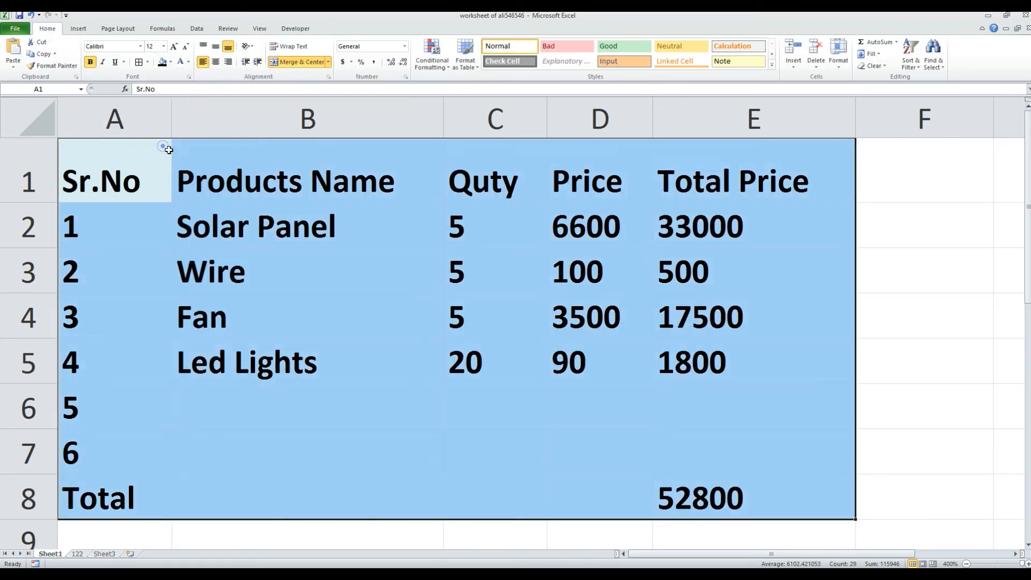
{"action": "left_click", "coordinate": [164, 150]}
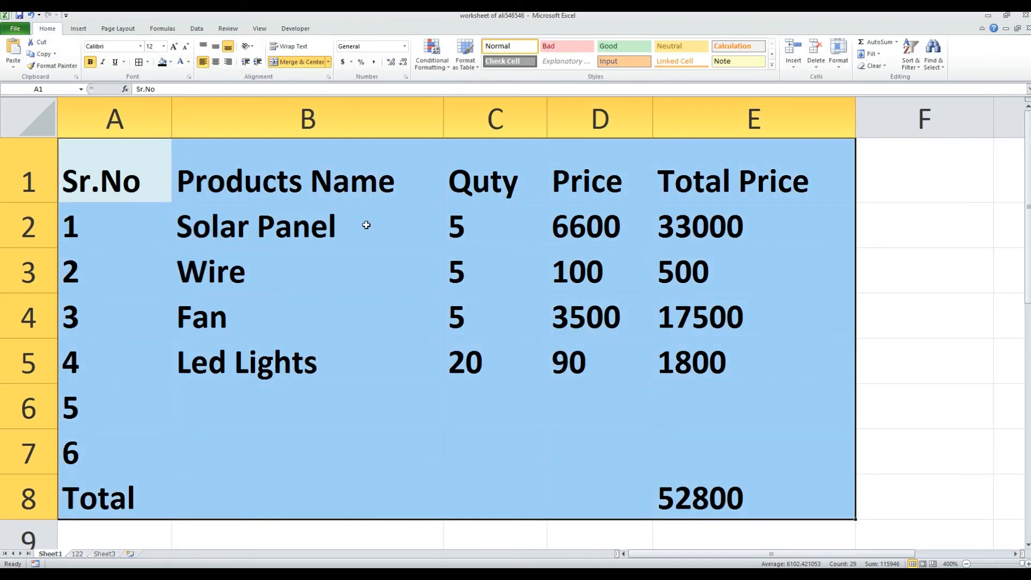
{"action": "left_click", "coordinate": [147, 62]}
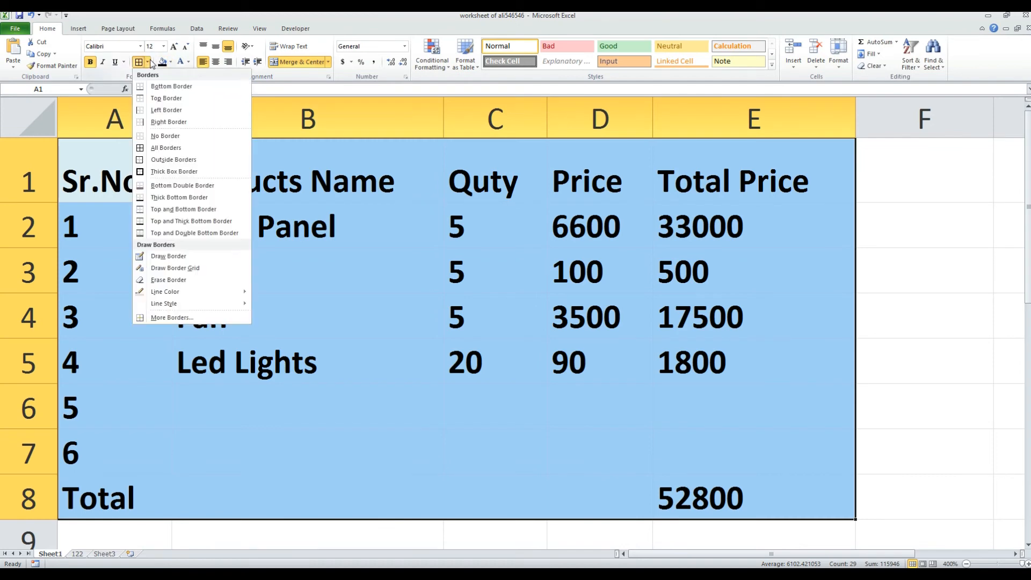
{"action": "left_click", "coordinate": [155, 136]}
- Set the border line color to Automatic and apply all borders to the table A1:E8
{"action": "left_click", "coordinate": [87, 145]}
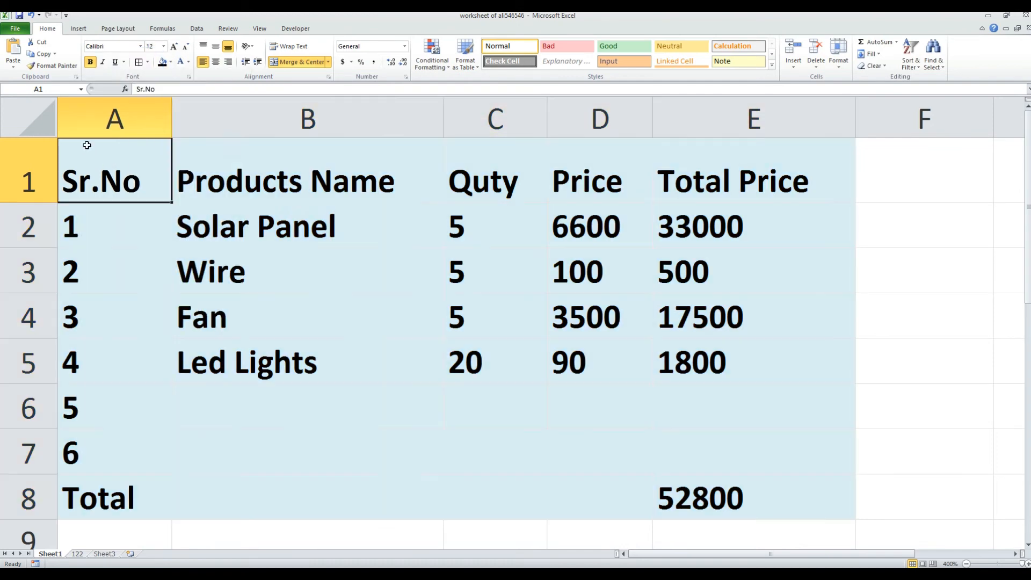
{"action": "left_click_drag", "start_coordinate": [87, 145], "coordinate": [755, 484]}
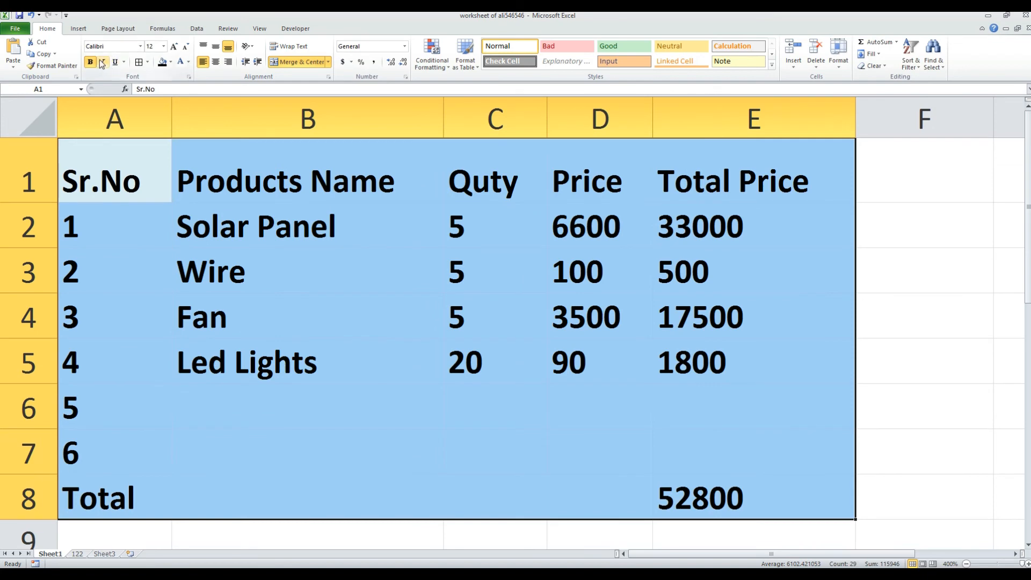
{"action": "left_click", "coordinate": [147, 61]}
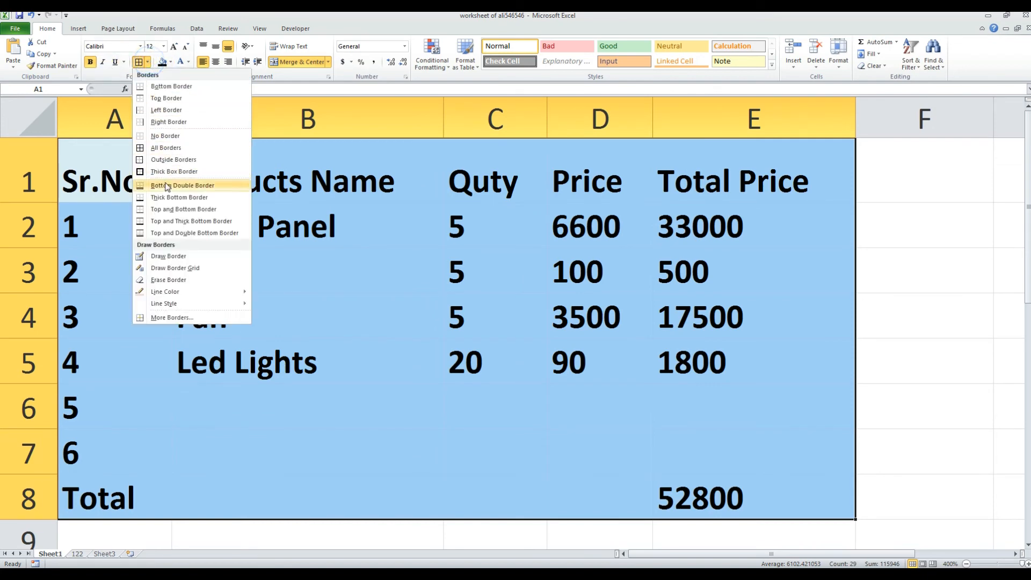
{"action": "mouse_move", "coordinate": [168, 294]}
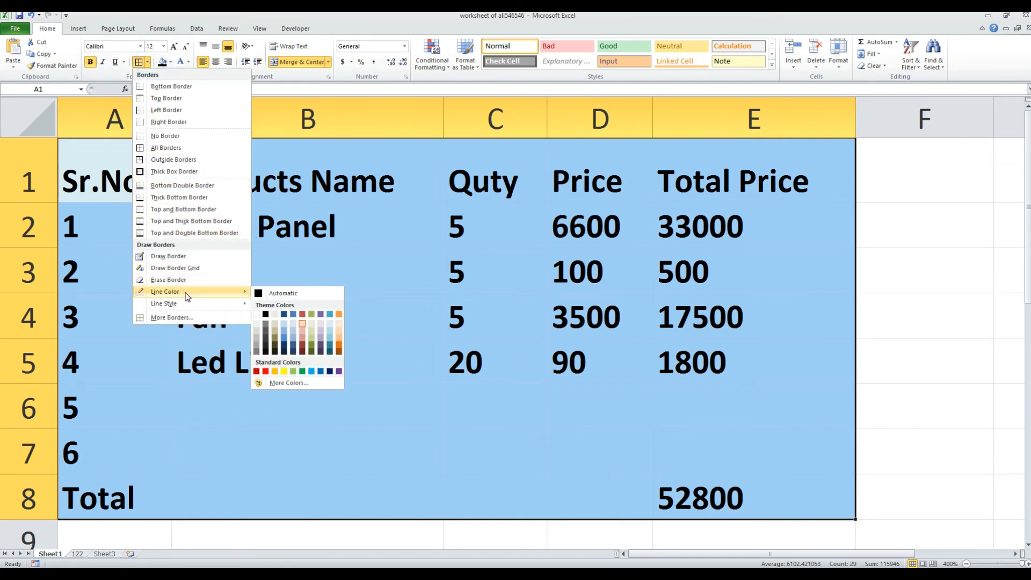
{"action": "left_click", "coordinate": [269, 293]}
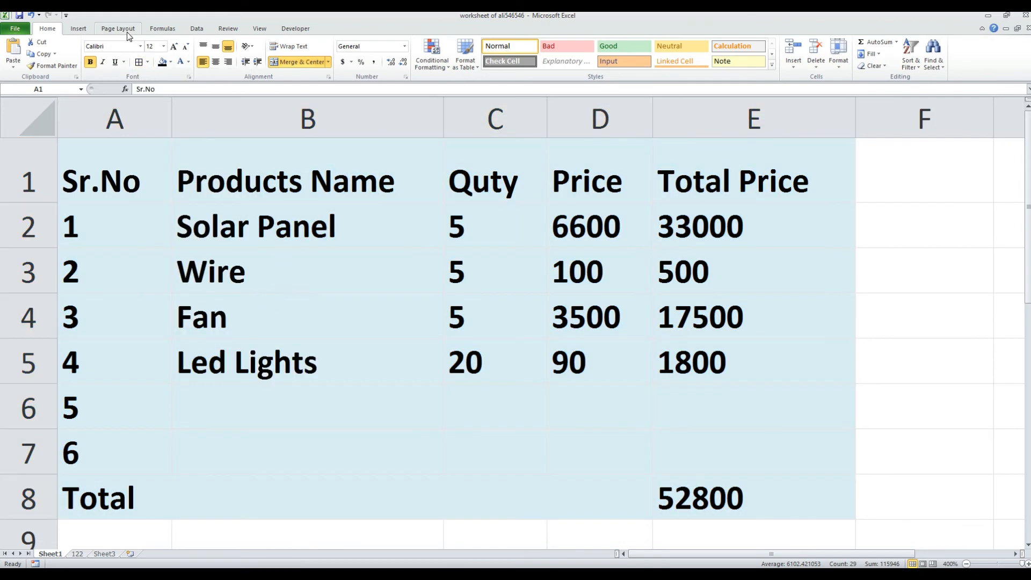
{"action": "left_click", "coordinate": [138, 62]}
{"action": "left_click", "coordinate": [422, 284]}
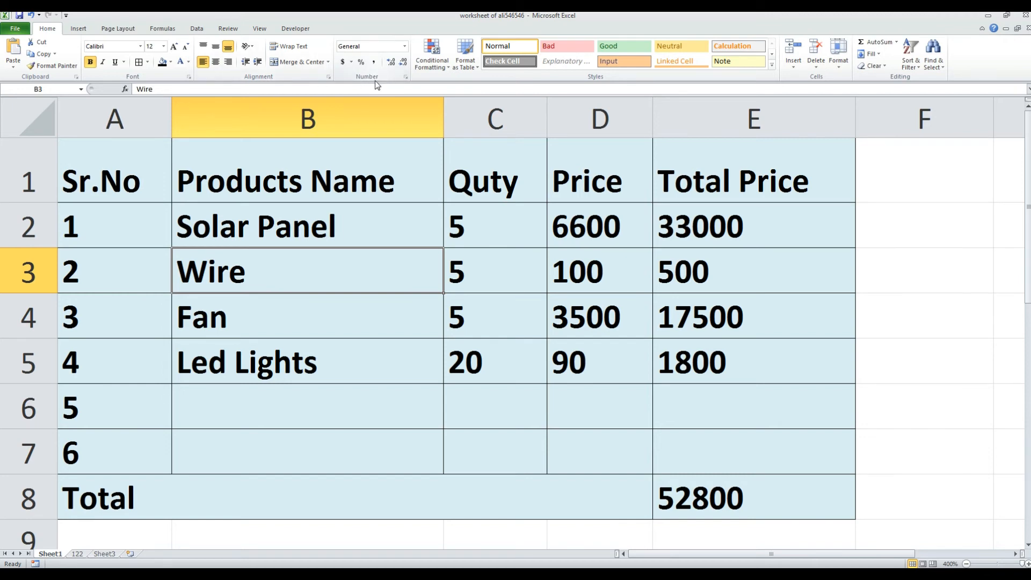
- Apply the Number format to the serial numbers in A2:A7
{"action": "left_click_drag", "start_coordinate": [106, 237], "coordinate": [108, 448]}
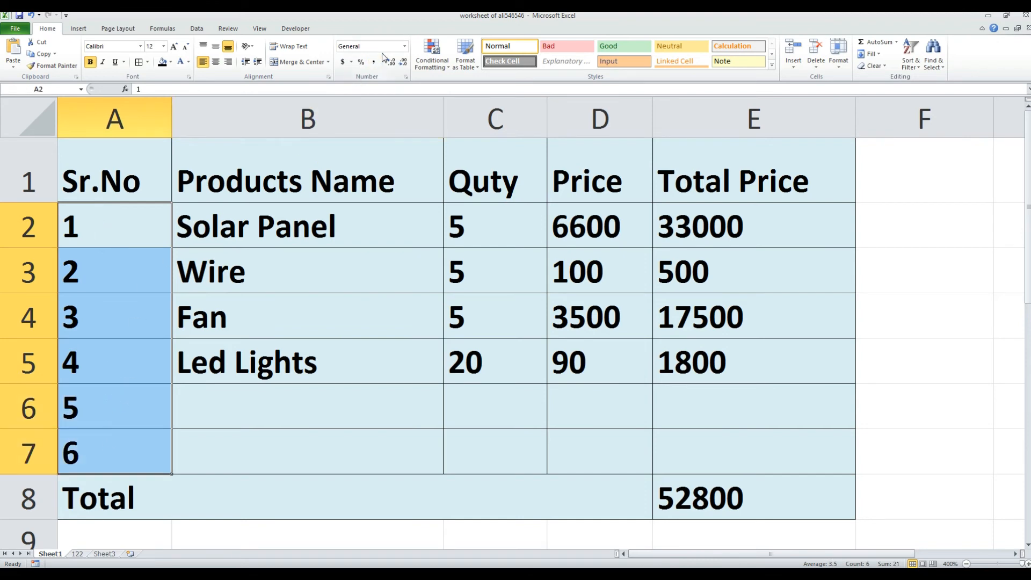
{"action": "left_click", "coordinate": [405, 47]}
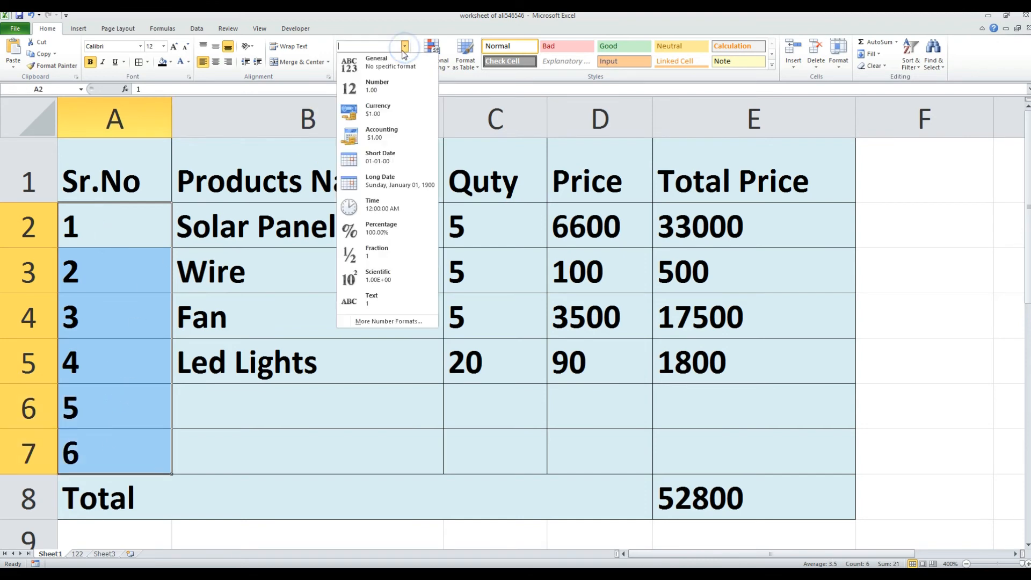
{"action": "left_click", "coordinate": [385, 89]}
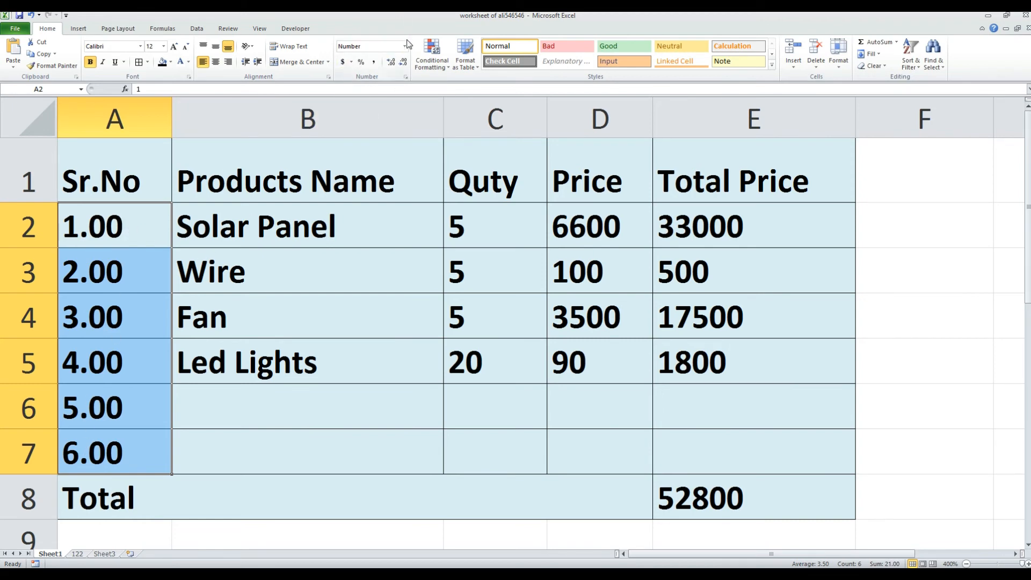
- Increase the serial numbers to three decimal places, and reduce them to no decimals
{"action": "left_click", "coordinate": [393, 63]}
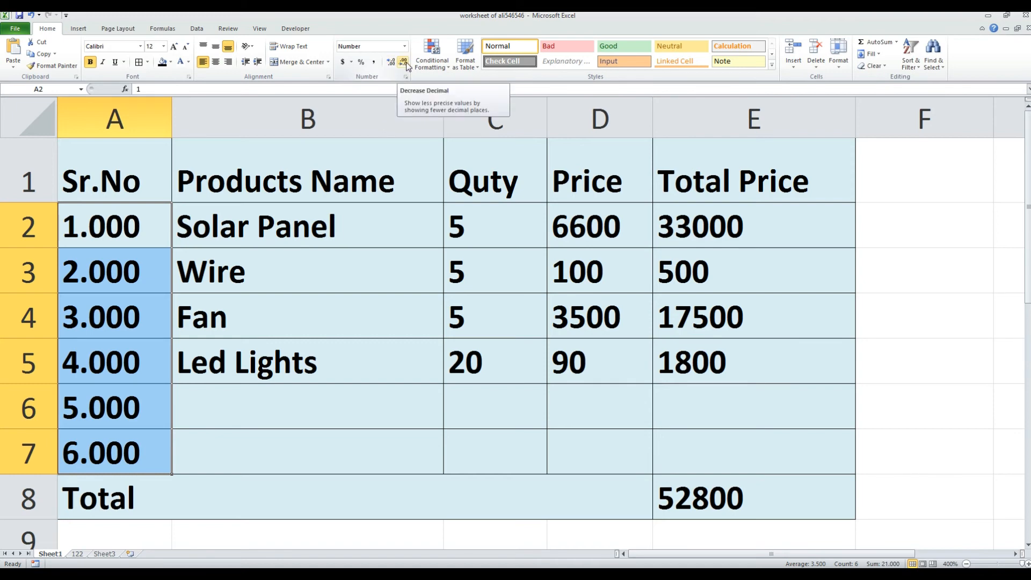
{"action": "left_click", "coordinate": [406, 64]}
{"action": "left_click", "coordinate": [407, 64]}
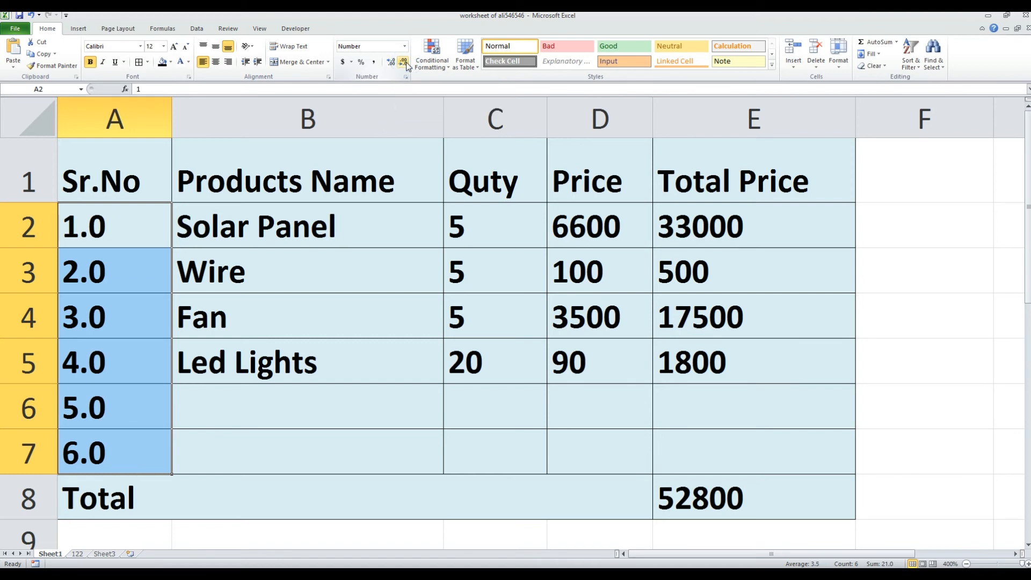
{"action": "left_click", "coordinate": [407, 64]}
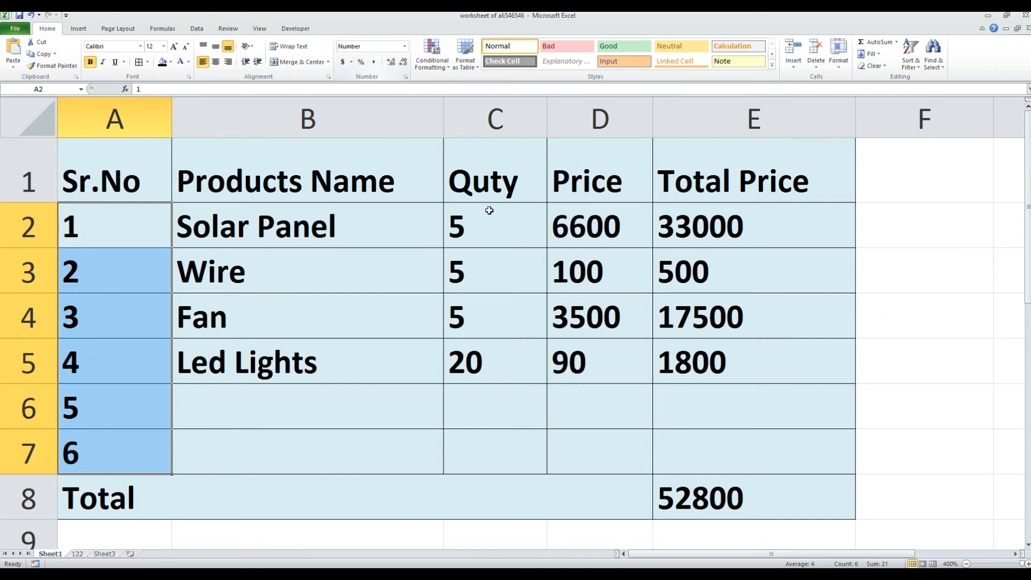
- Add the heading Date in F1 and enter the date 12/2 in F2
{"action": "left_click", "coordinate": [683, 228]}
{"action": "left_click", "coordinate": [889, 170]}
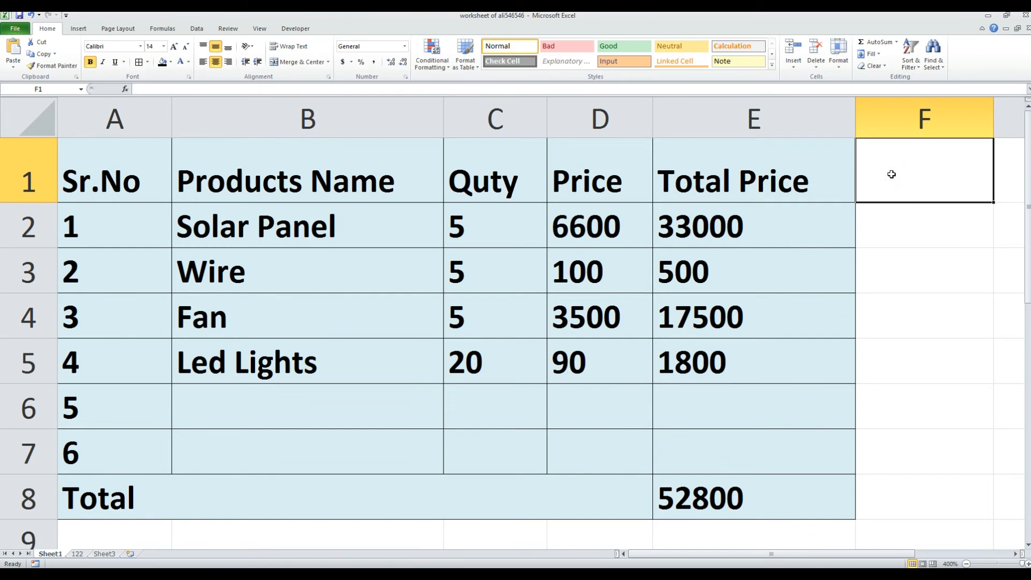
{"action": "type", "text": "Date"}
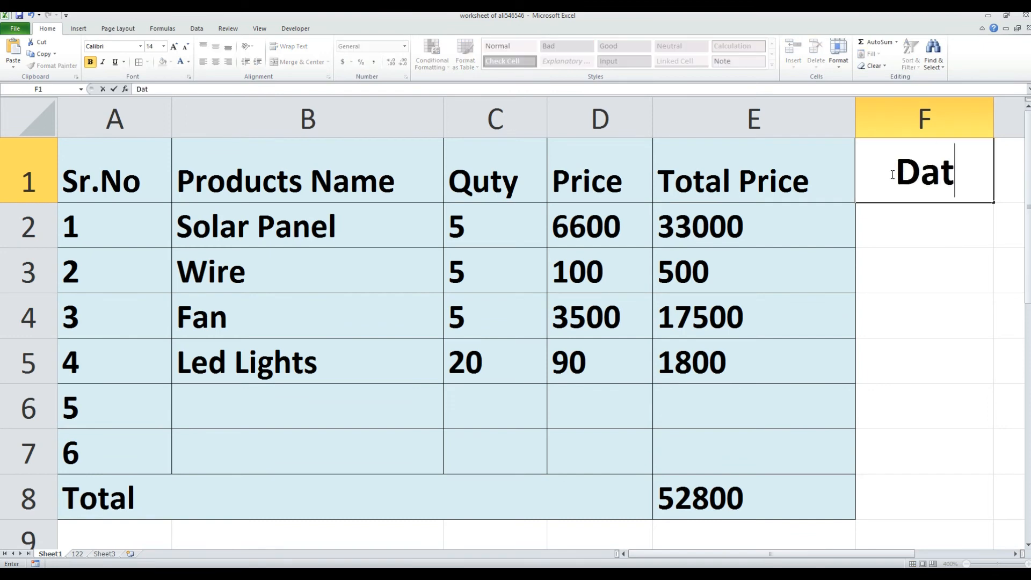
{"action": "key", "text": "Return"}
{"action": "type", "text": "1"}
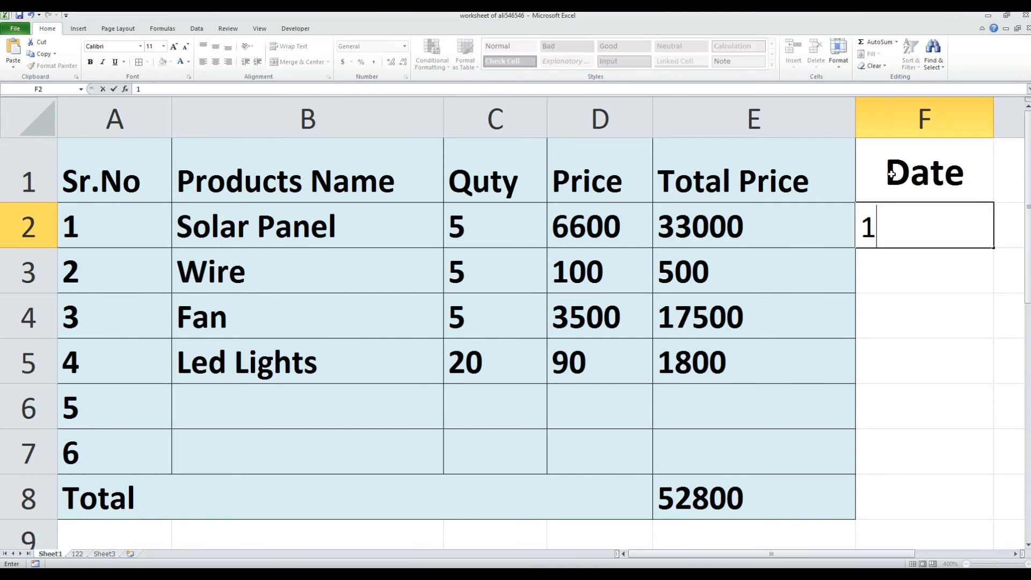
{"action": "type", "text": "2/2"}
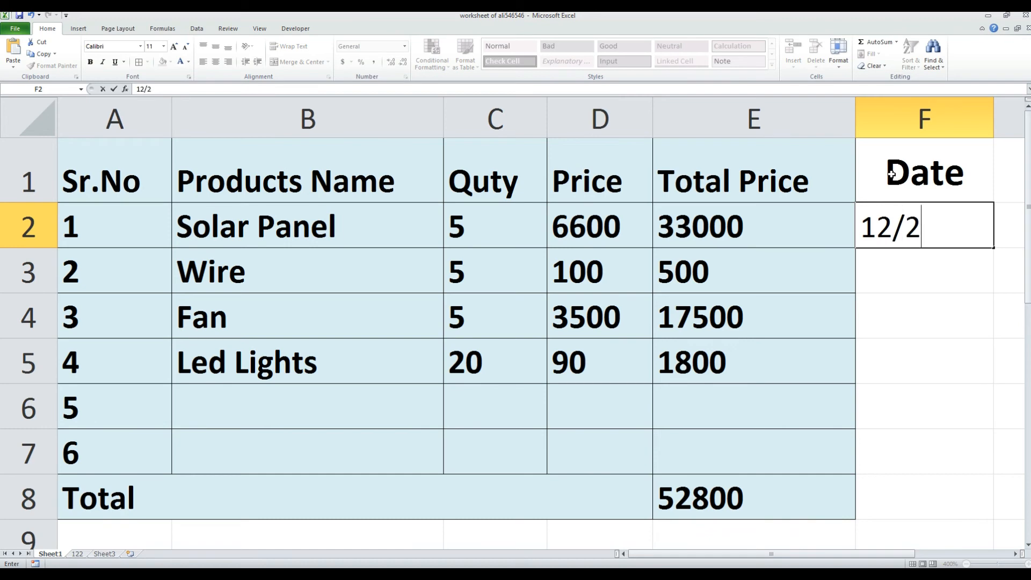
{"action": "key", "text": "Tab"}
{"action": "key", "text": "Left"}
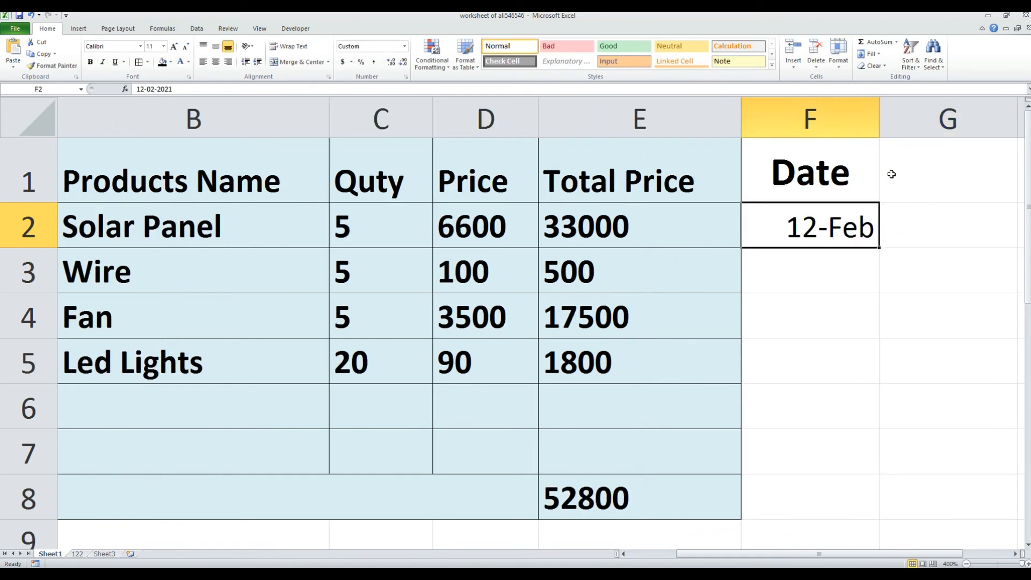
- Fill the date in F2 down as a daily series through F7
{"action": "key", "text": "shift+Down"}
{"action": "key", "text": "shift+Down"}
{"action": "key", "text": "shift+Down"}
{"action": "key", "text": "shift+Down"}
{"action": "key", "text": "Up"}
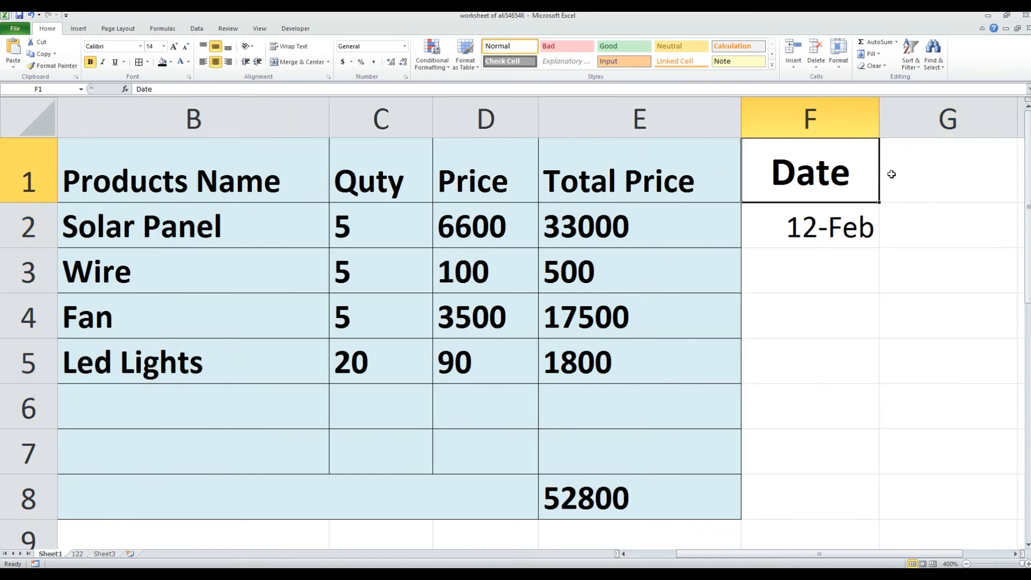
{"action": "key", "text": "Down"}
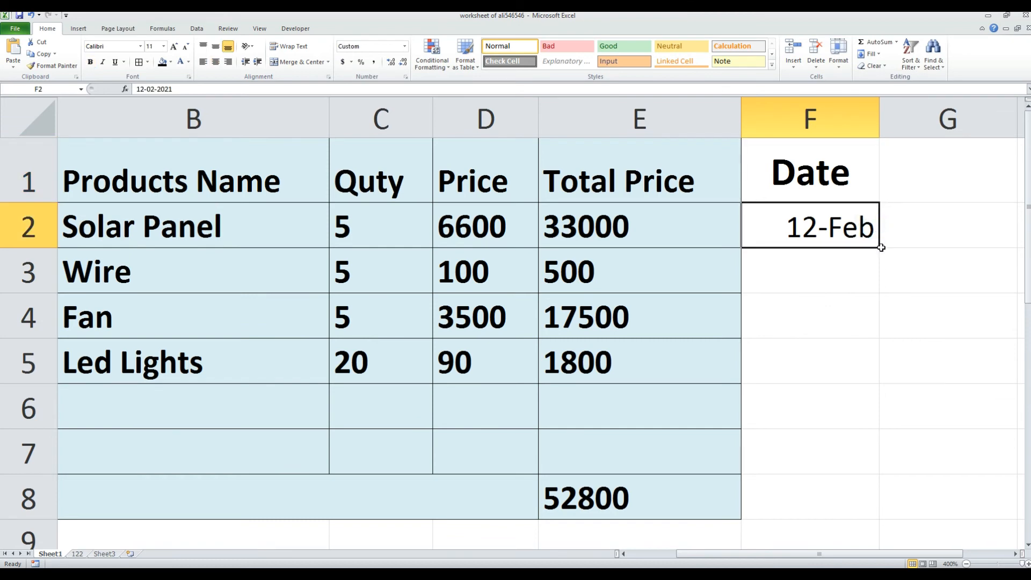
{"action": "left_click_drag", "start_coordinate": [882, 249], "coordinate": [851, 465]}
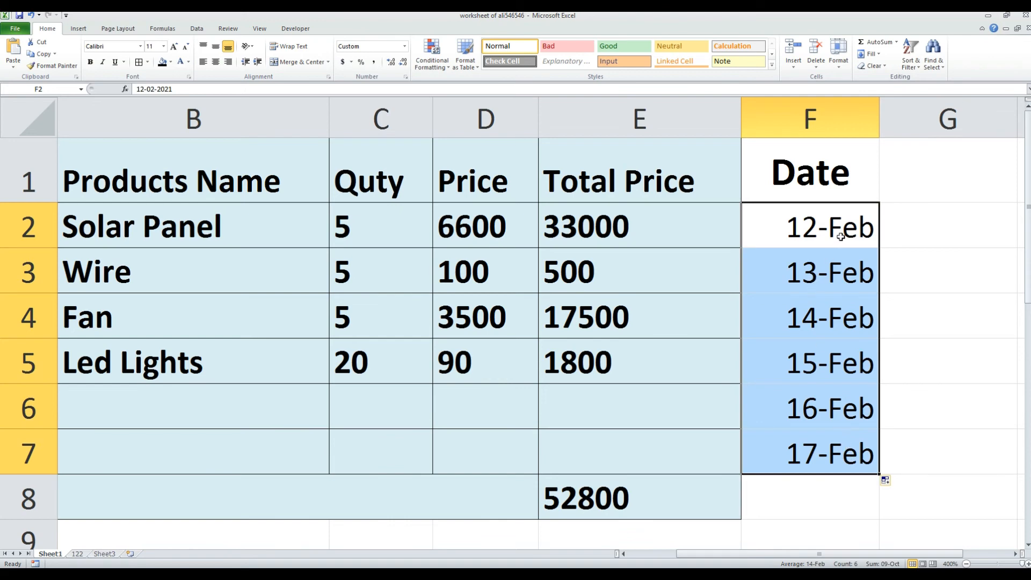
- Copy the date in F2 unchanged down through F7, and undo that fill
{"action": "left_click", "coordinate": [844, 228]}
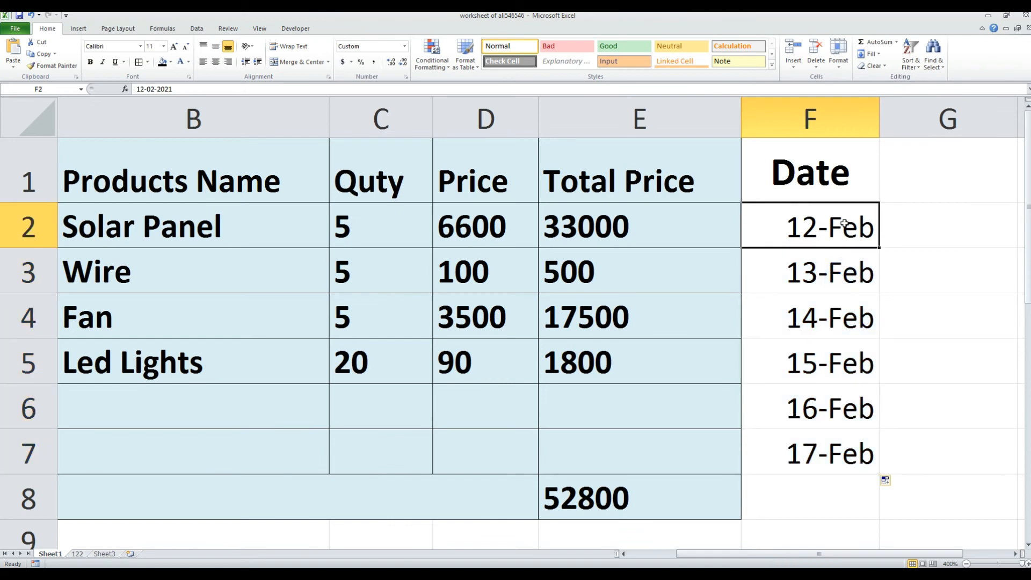
{"action": "left_click_drag", "start_coordinate": [844, 229], "coordinate": [850, 450]}
{"action": "left_click", "coordinate": [899, 316]}
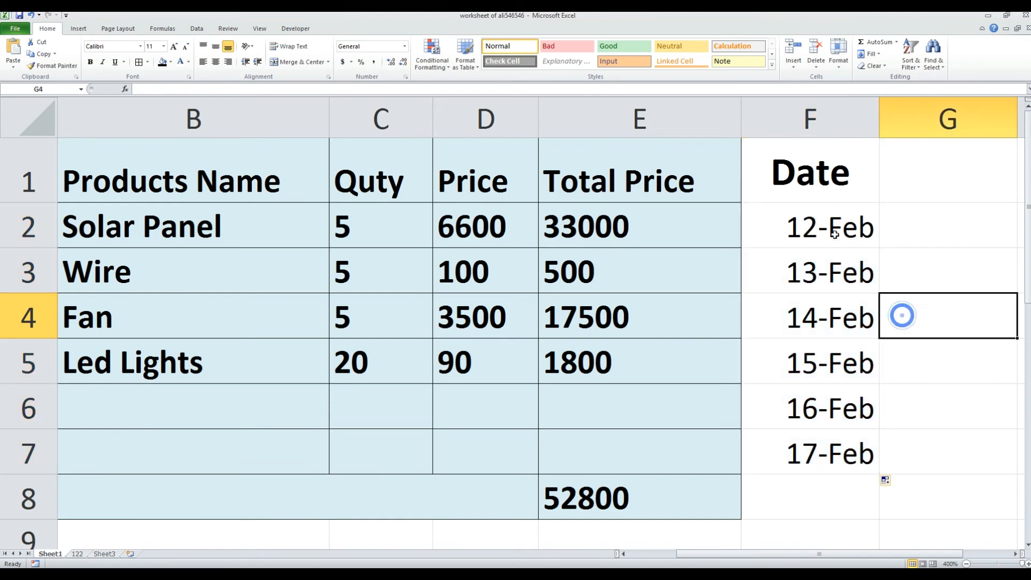
{"action": "left_click_drag", "start_coordinate": [837, 230], "coordinate": [880, 442]}
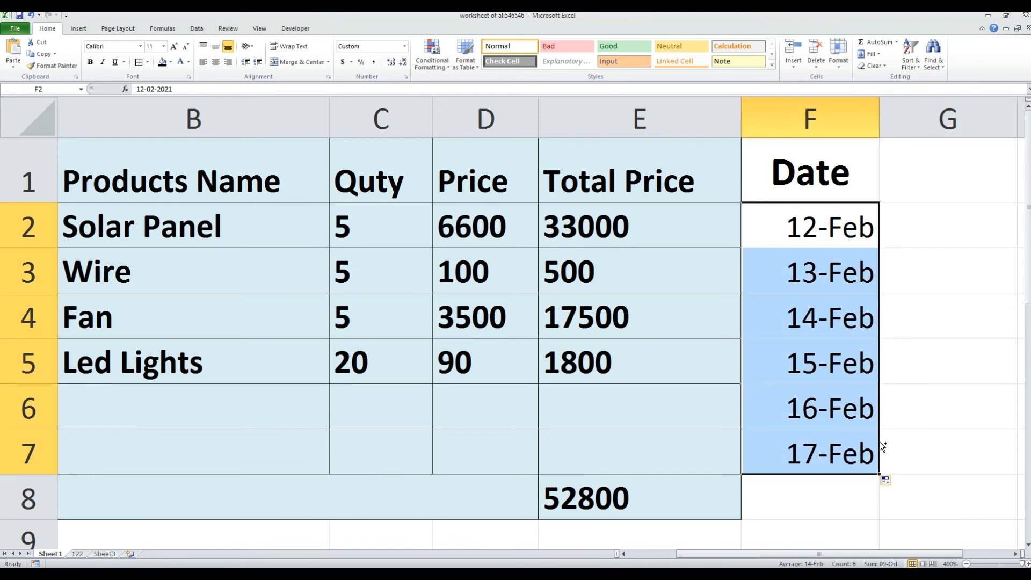
{"action": "key", "text": "ctrl+d"}
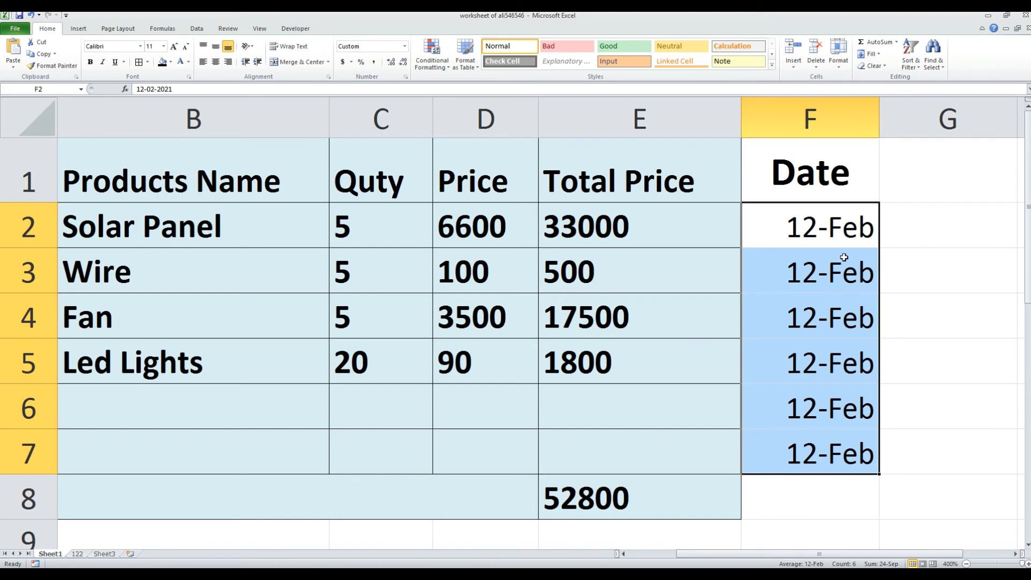
{"action": "left_click", "coordinate": [850, 227]}
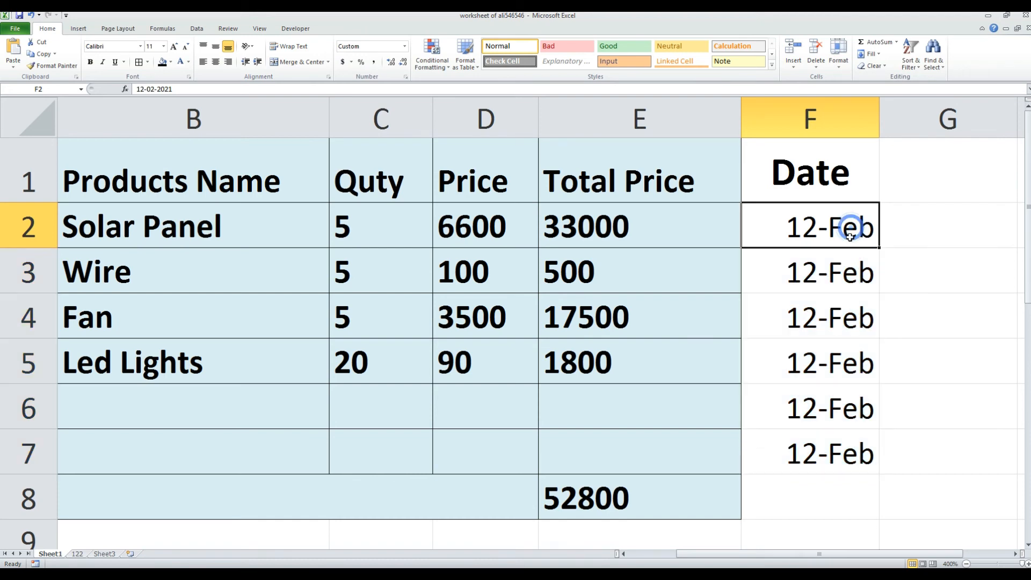
{"action": "key", "text": "ctrl+z"}
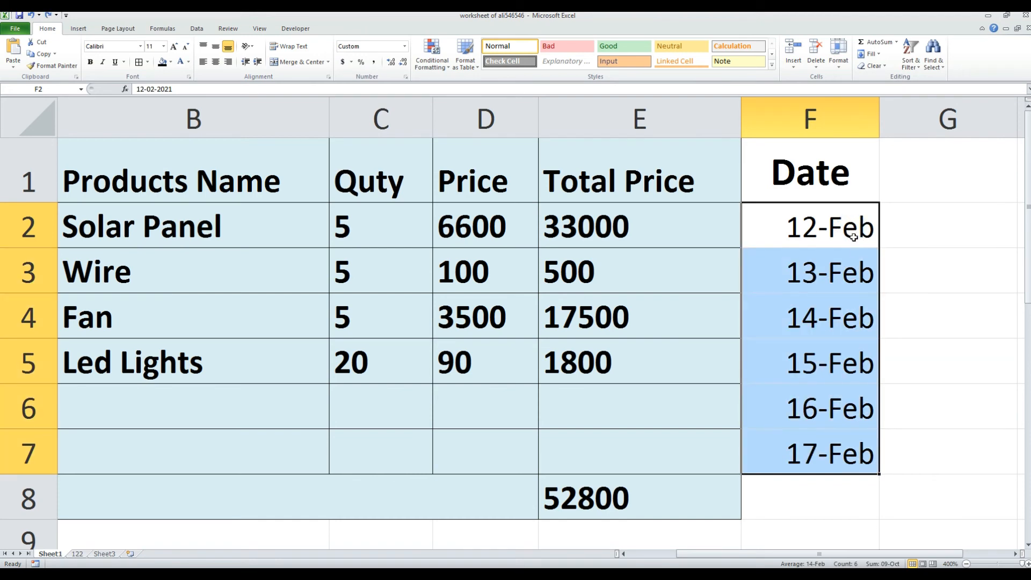
- Apply the Short Date format and all borders to the whole of column F
{"action": "left_click", "coordinate": [854, 234]}
{"action": "left_click", "coordinate": [937, 338]}
{"action": "left_click_drag", "start_coordinate": [849, 239], "coordinate": [859, 443]}
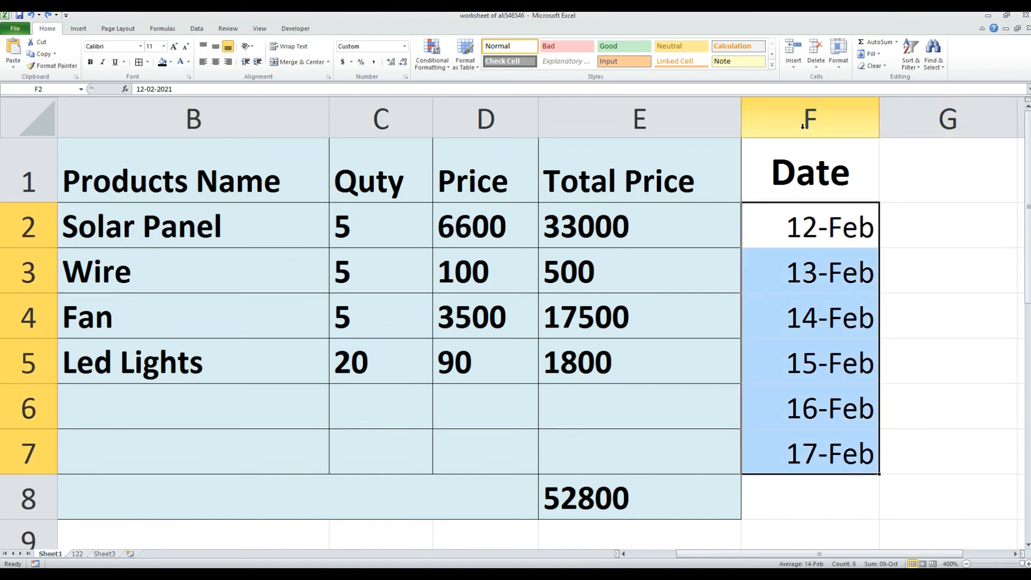
{"action": "left_click", "coordinate": [826, 118]}
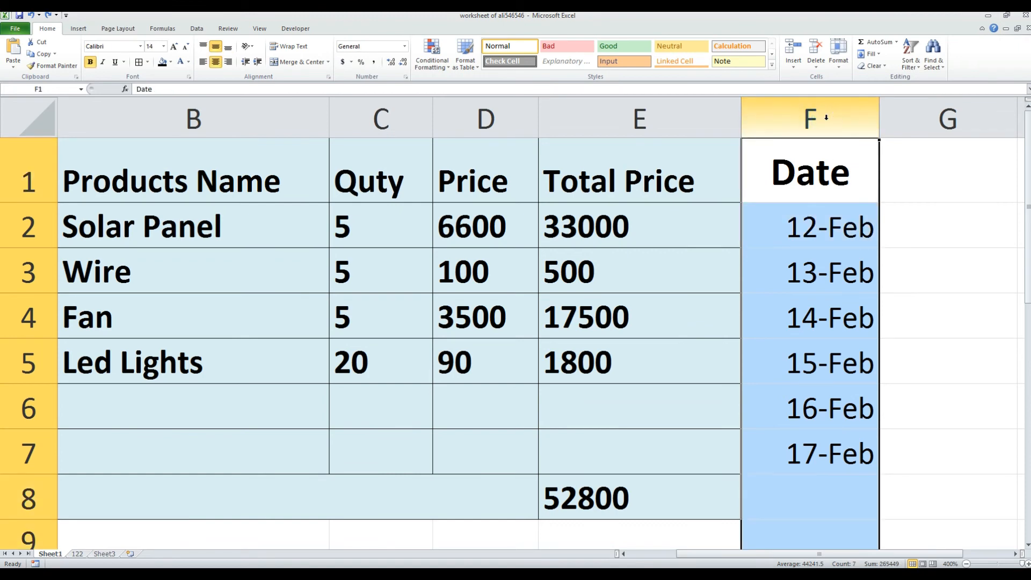
{"action": "left_click", "coordinate": [404, 47]}
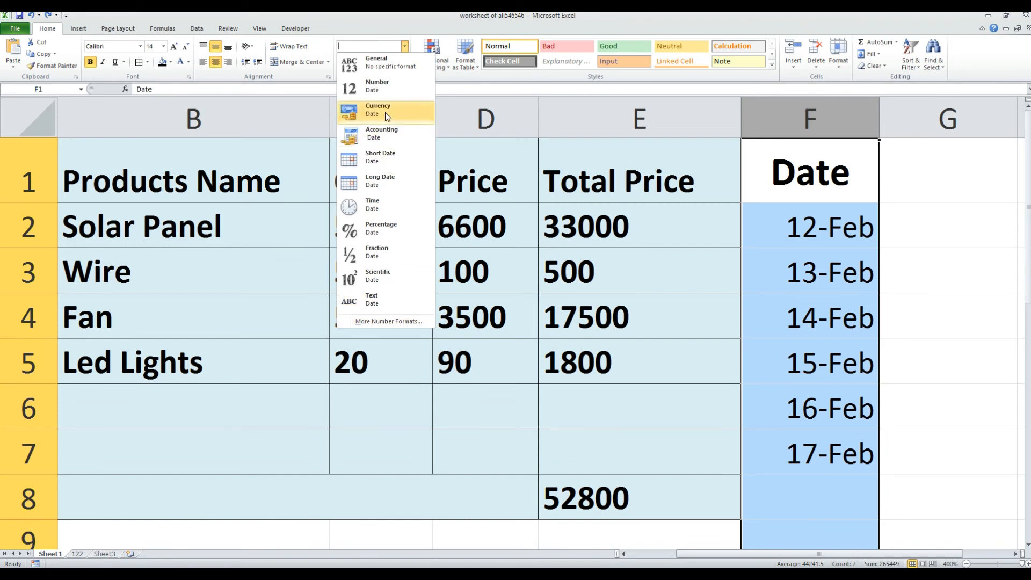
{"action": "left_click", "coordinate": [396, 169]}
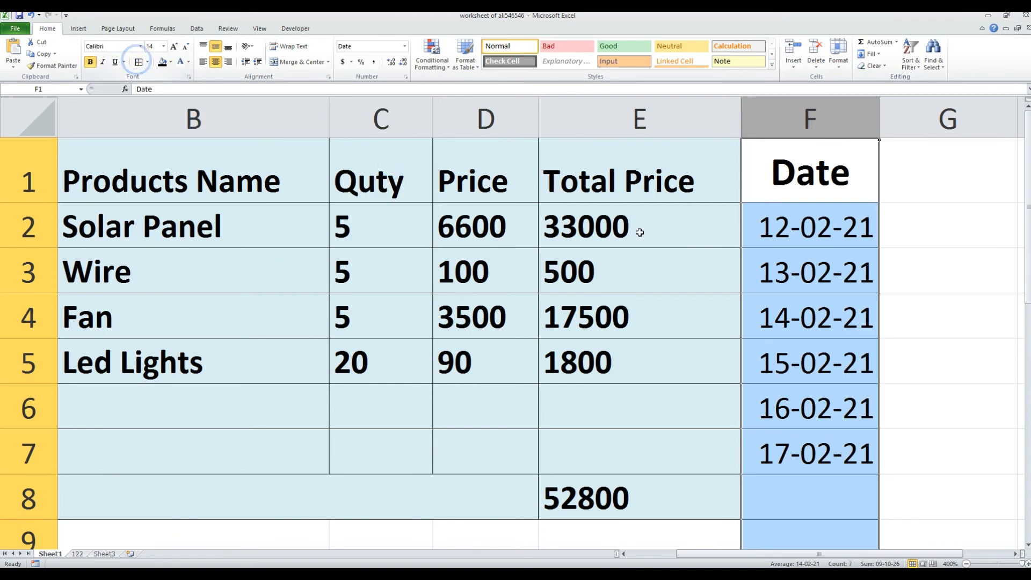
{"action": "left_click", "coordinate": [812, 267]}
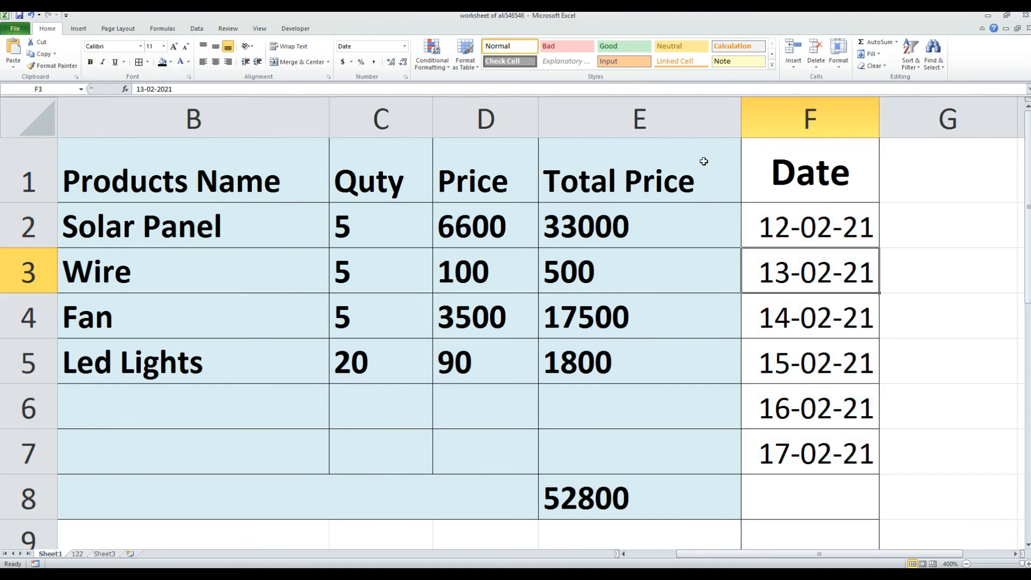
- Copy the formatting of E1:E8 onto the Date cells F1:F8 with Format Painter
{"action": "left_click_drag", "start_coordinate": [674, 162], "coordinate": [651, 482]}
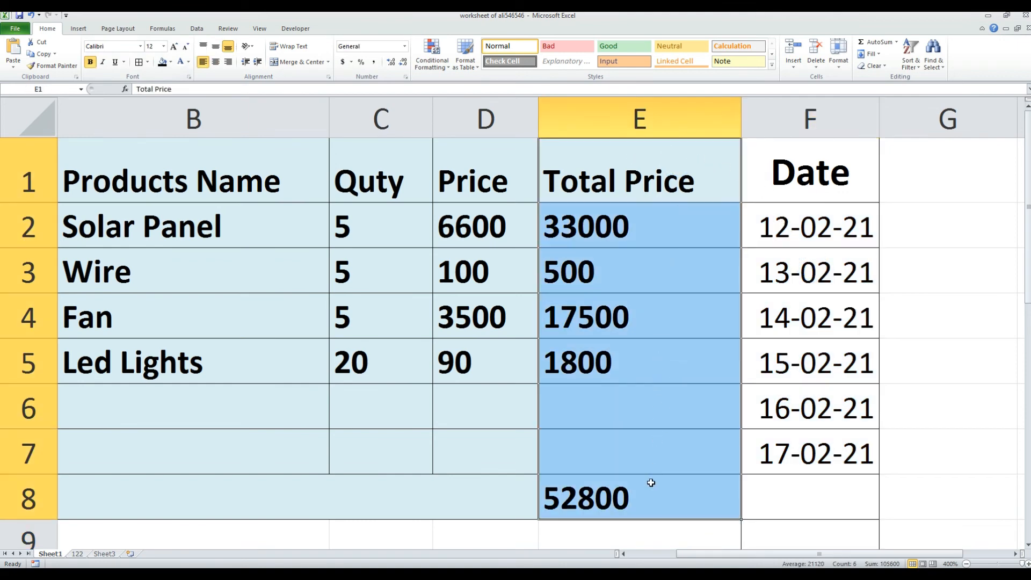
{"action": "left_click", "coordinate": [56, 66]}
{"action": "mouse_move", "coordinate": [823, 160]}
{"action": "left_mouse_down"}
{"action": "mouse_move", "coordinate": [836, 229]}
{"action": "mouse_move", "coordinate": [777, 402]}
{"action": "mouse_move", "coordinate": [808, 486]}
{"action": "left_mouse_up"}
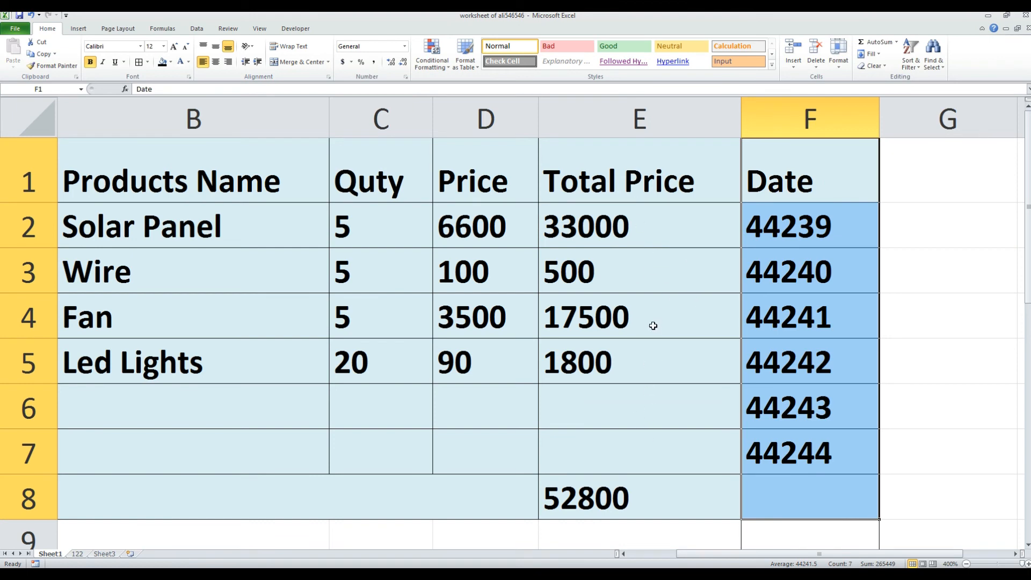
{"action": "left_click", "coordinate": [834, 231]}
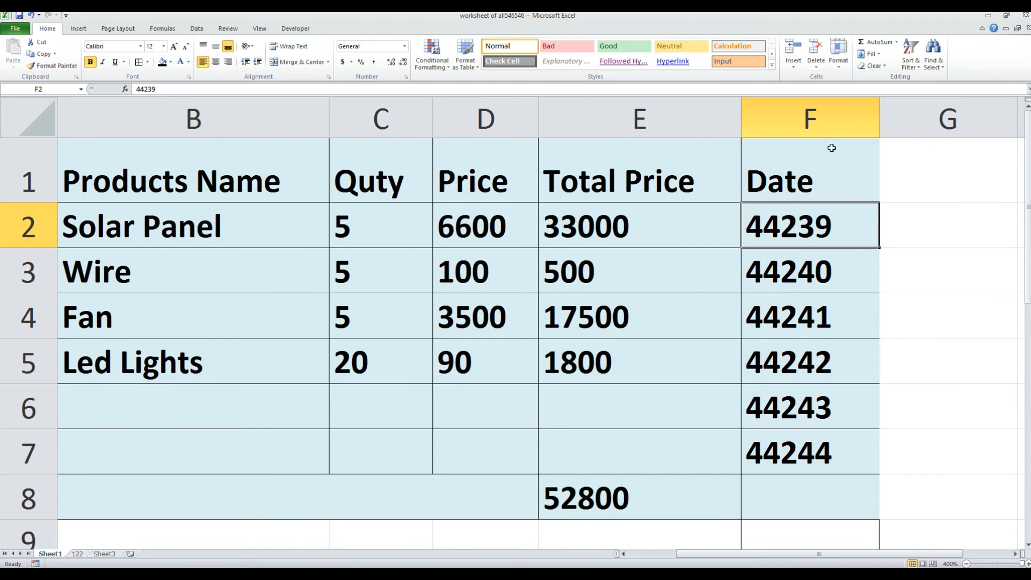
- Reapply the Short Date format to column F
{"action": "left_click", "coordinate": [831, 105]}
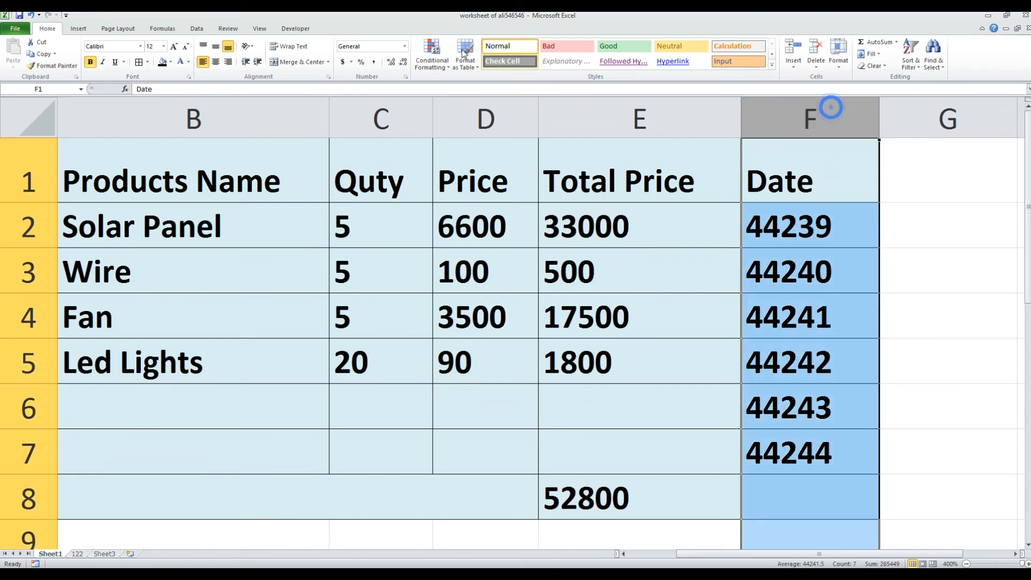
{"action": "left_click", "coordinate": [403, 48]}
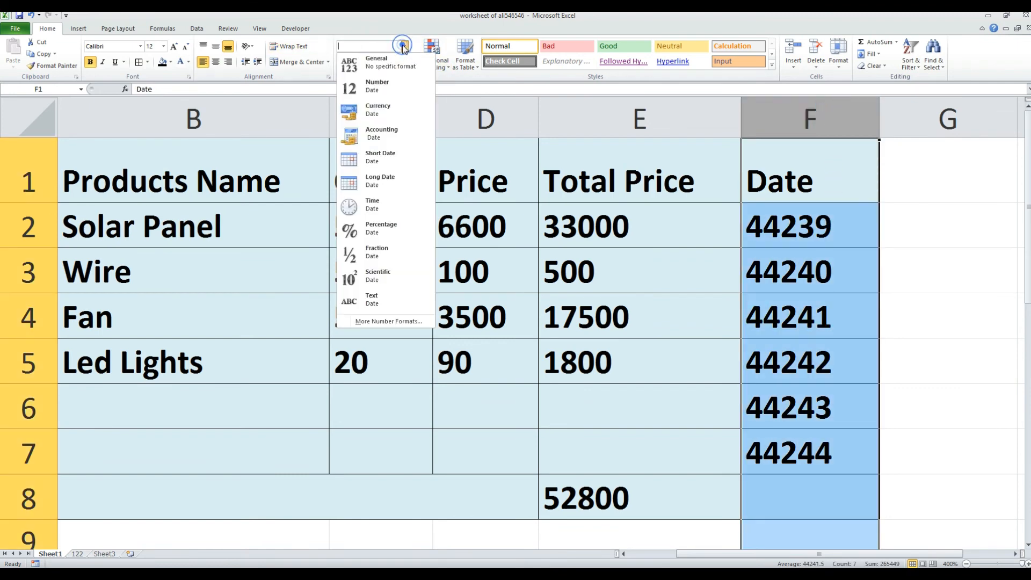
{"action": "left_click", "coordinate": [392, 159]}
{"action": "left_click", "coordinate": [849, 236]}
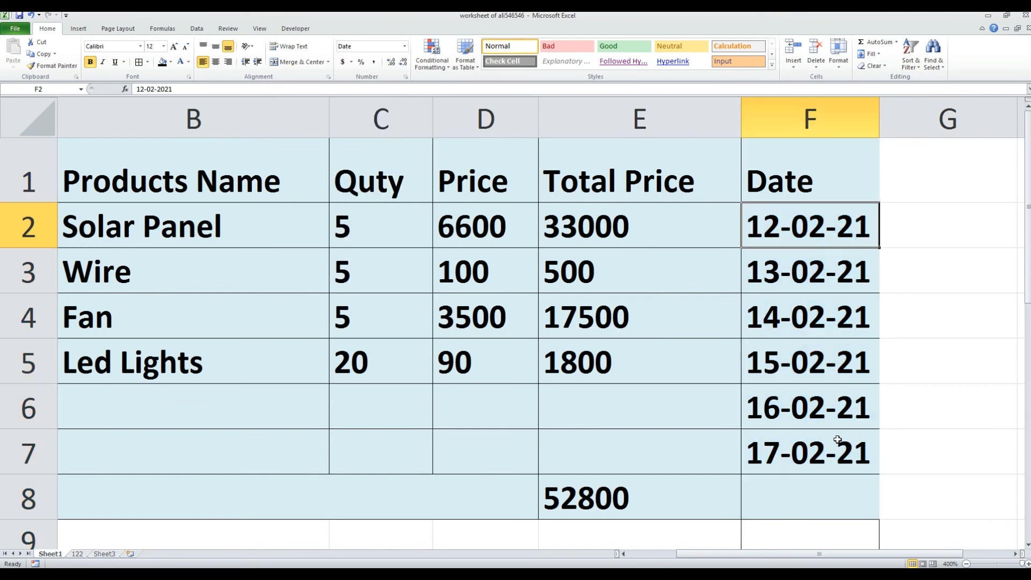
- Change column F to the Long Date format and look over the full dates
{"action": "left_click", "coordinate": [771, 110]}
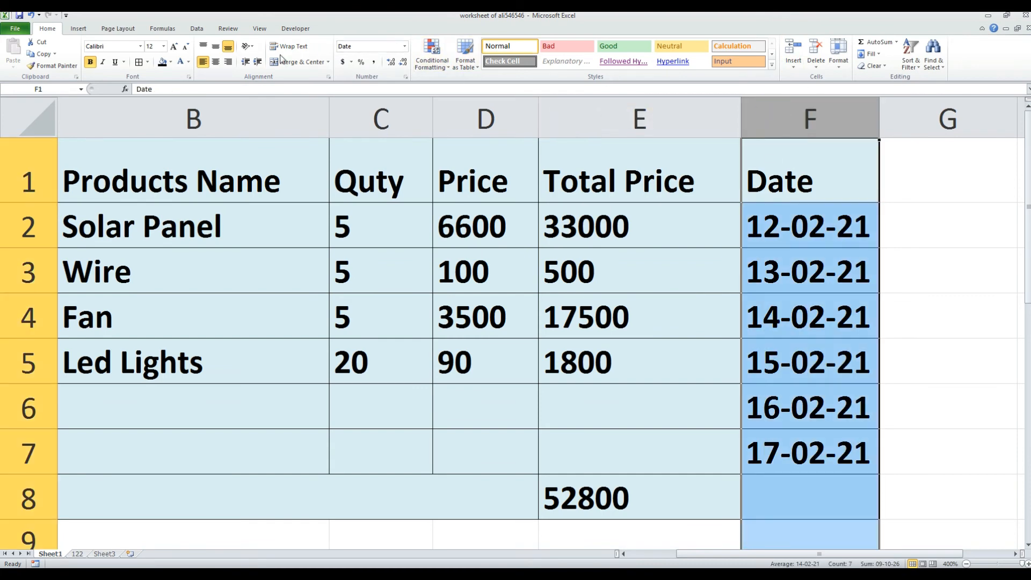
{"action": "left_click", "coordinate": [405, 47]}
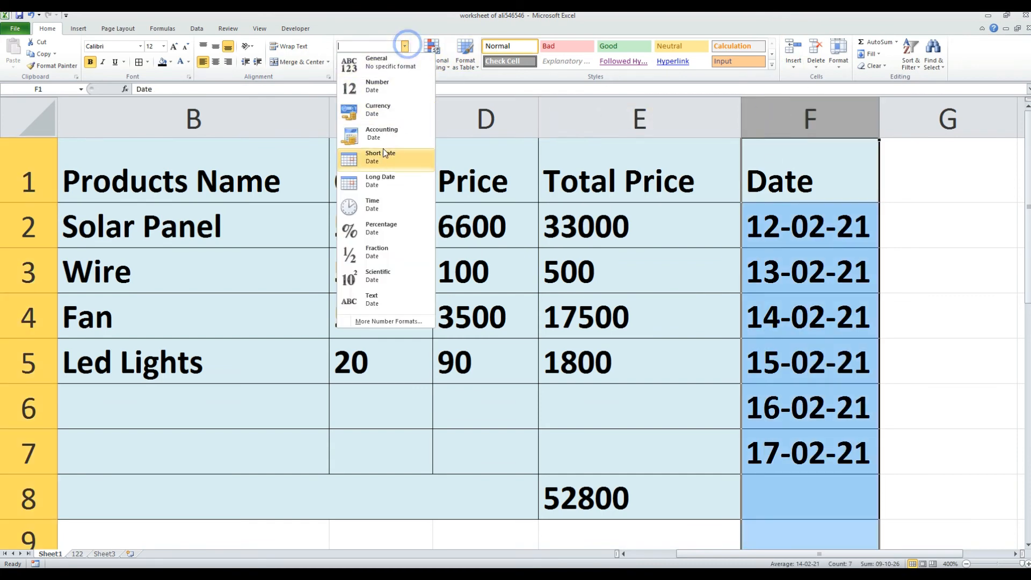
{"action": "left_click", "coordinate": [379, 182]}
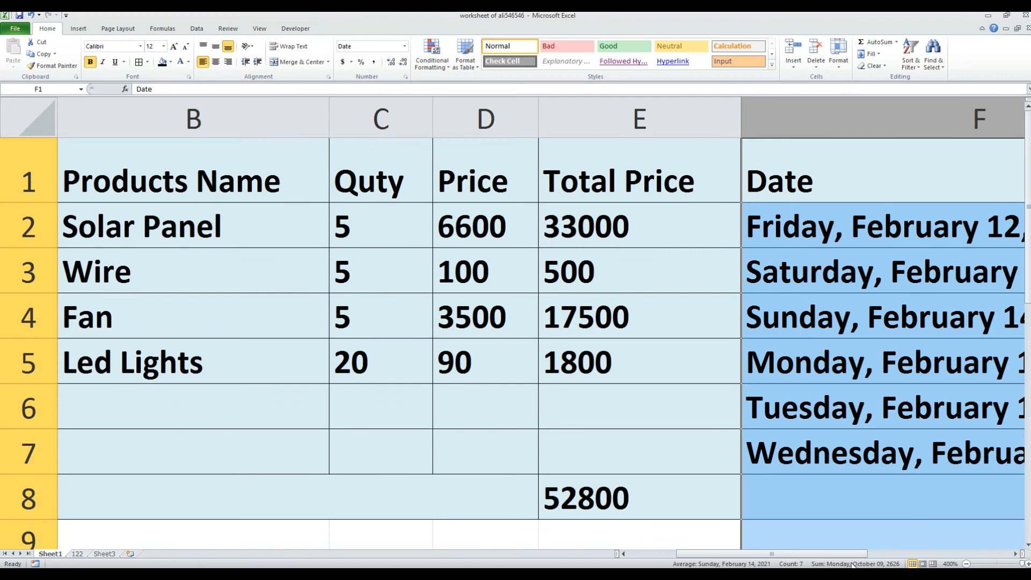
{"action": "left_click", "coordinate": [1015, 554]}
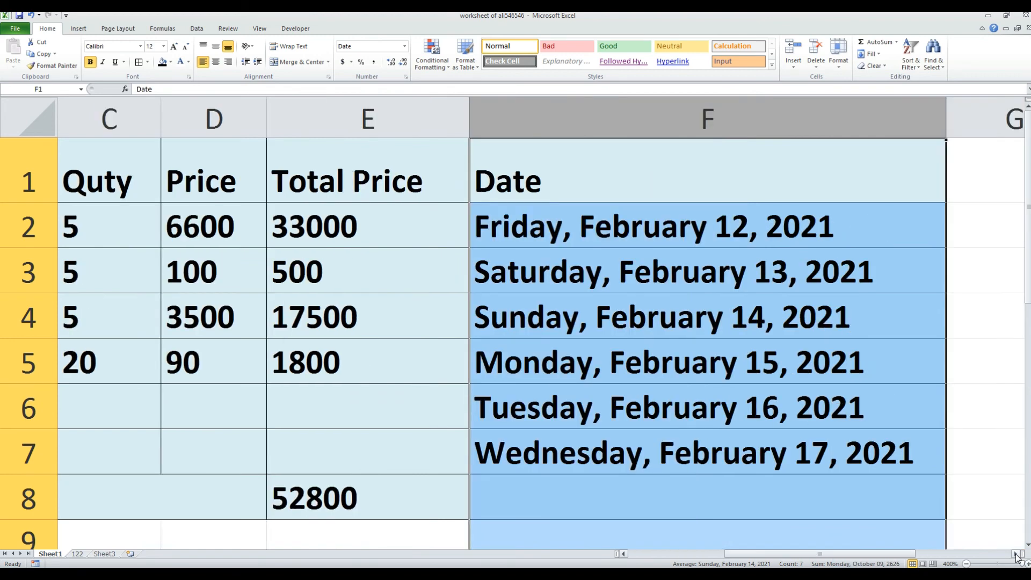
{"action": "left_click", "coordinate": [1015, 554]}
{"action": "left_click_drag", "start_coordinate": [891, 555], "coordinate": [848, 559]}
- Apply the Time format to column F, and change it to the Text format
{"action": "left_click", "coordinate": [405, 46]}
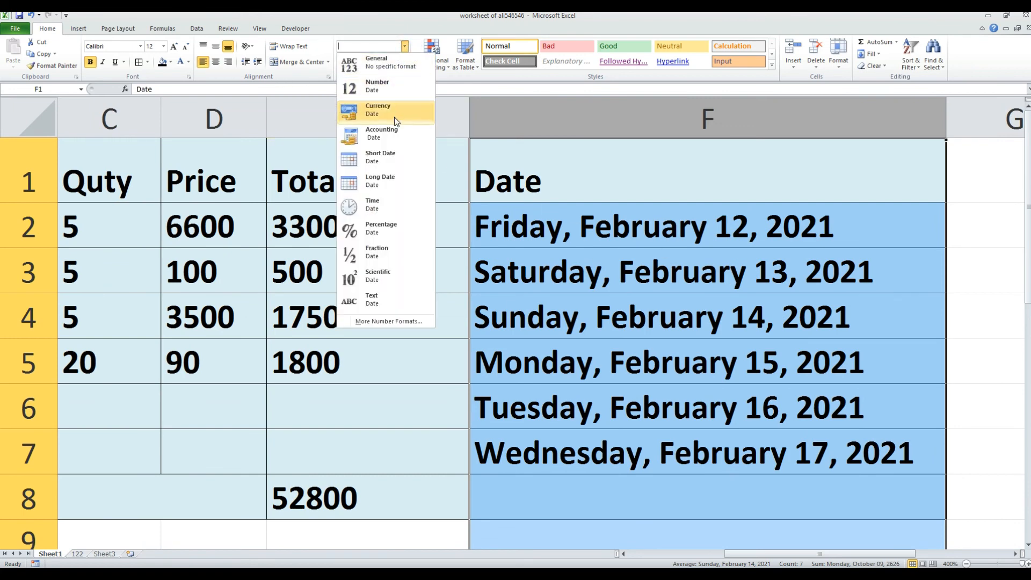
{"action": "left_click", "coordinate": [377, 215]}
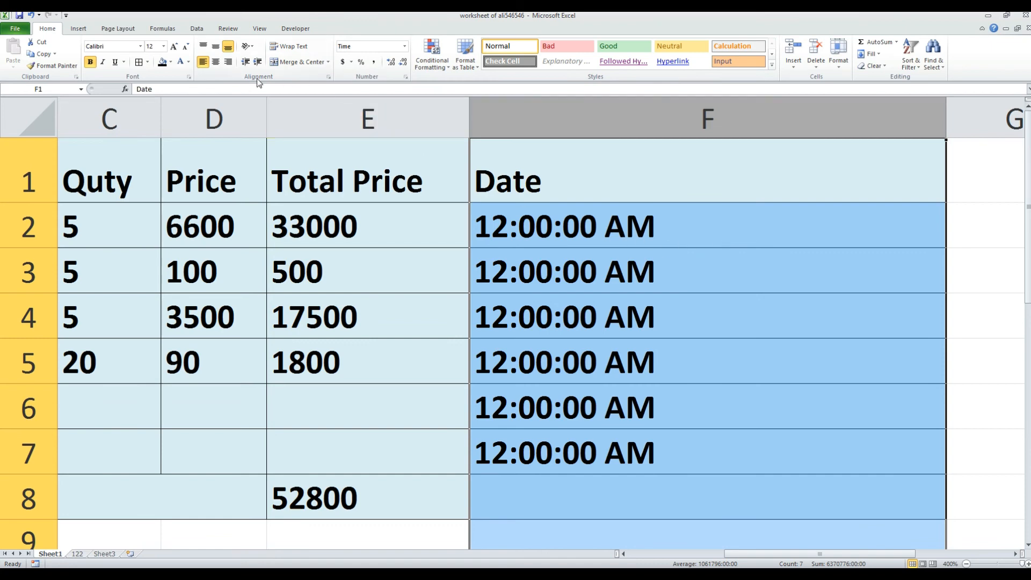
{"action": "left_click", "coordinate": [404, 46]}
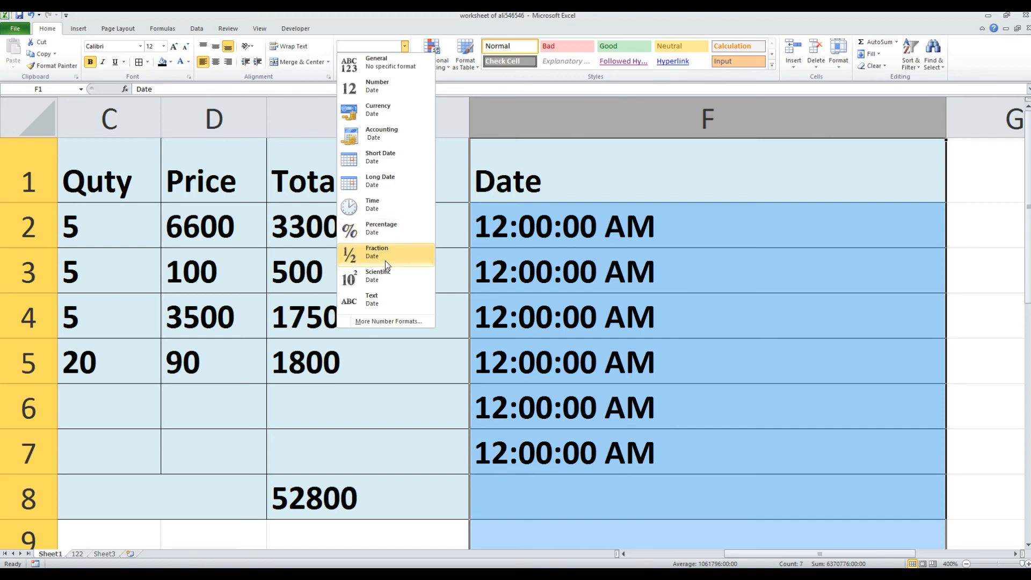
{"action": "left_click", "coordinate": [405, 302]}
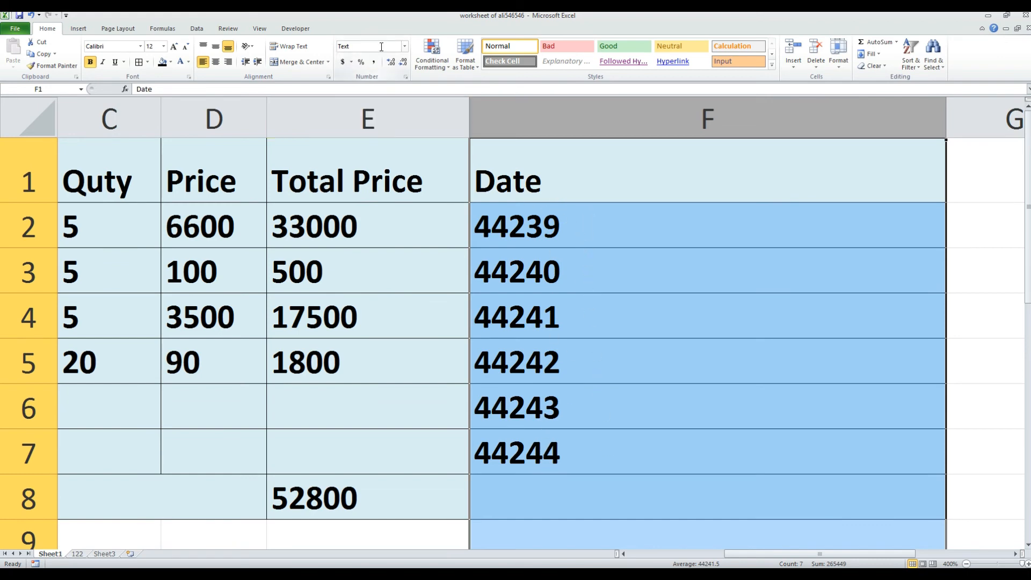
- Apply the Short Date format to column F and fit the column width to its contents
{"action": "left_click", "coordinate": [405, 46]}
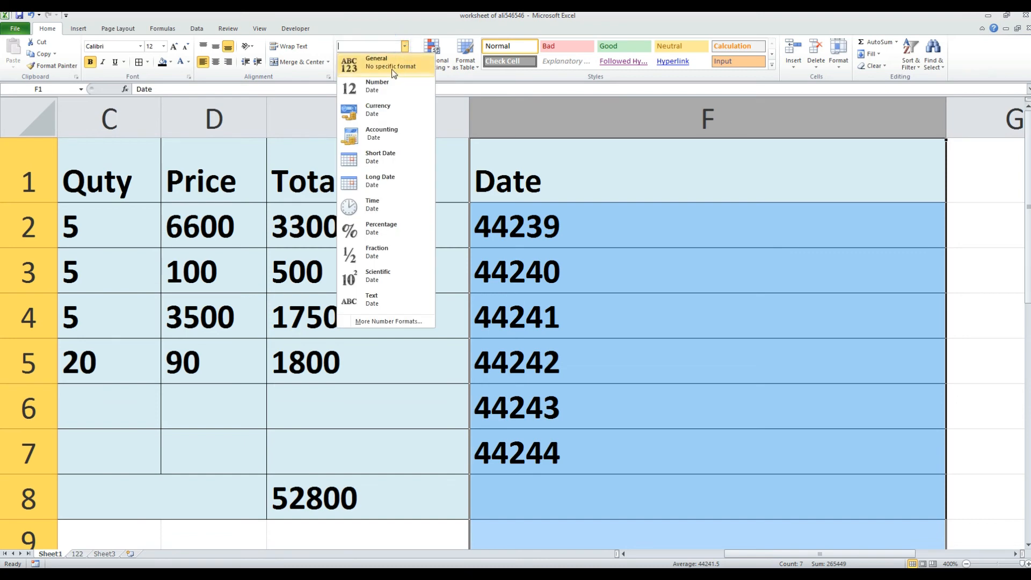
{"action": "left_click", "coordinate": [394, 73]}
{"action": "left_click", "coordinate": [405, 46]}
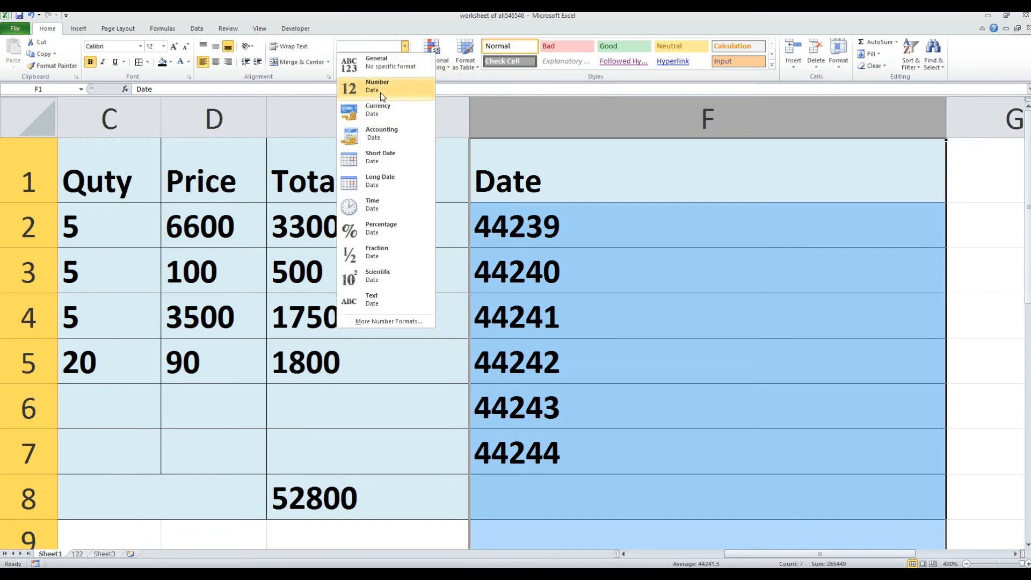
{"action": "left_click", "coordinate": [390, 158]}
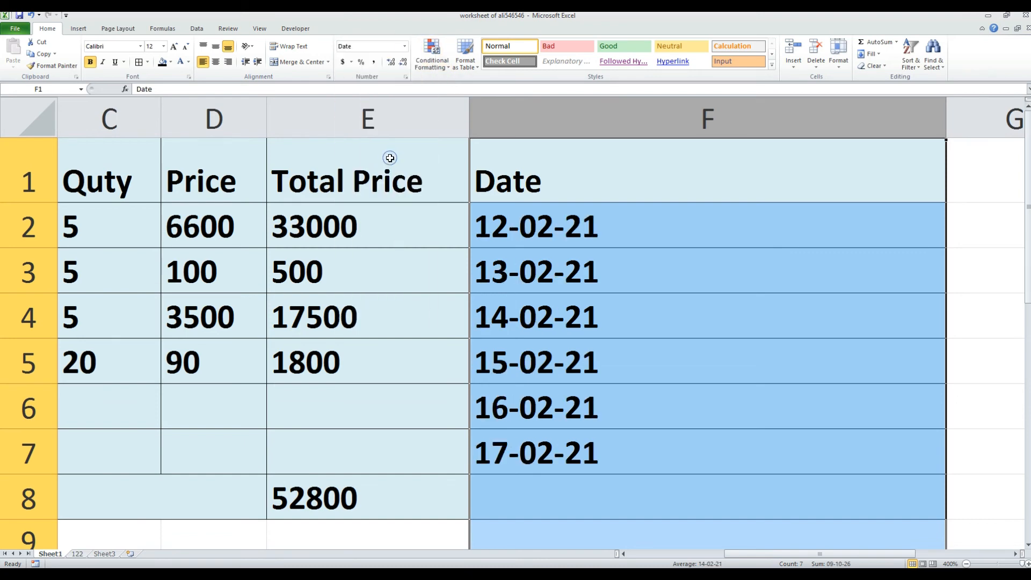
{"action": "double_click", "coordinate": [948, 115]}
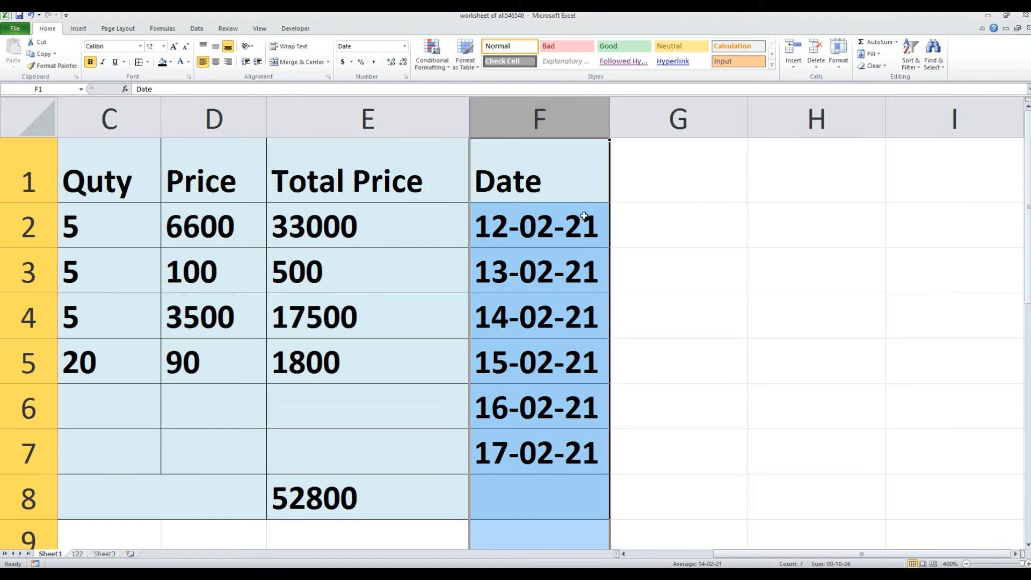
- Format column F with the custom number format mmm-yyyy
{"action": "left_click", "coordinate": [560, 371]}
{"action": "left_click", "coordinate": [560, 115]}
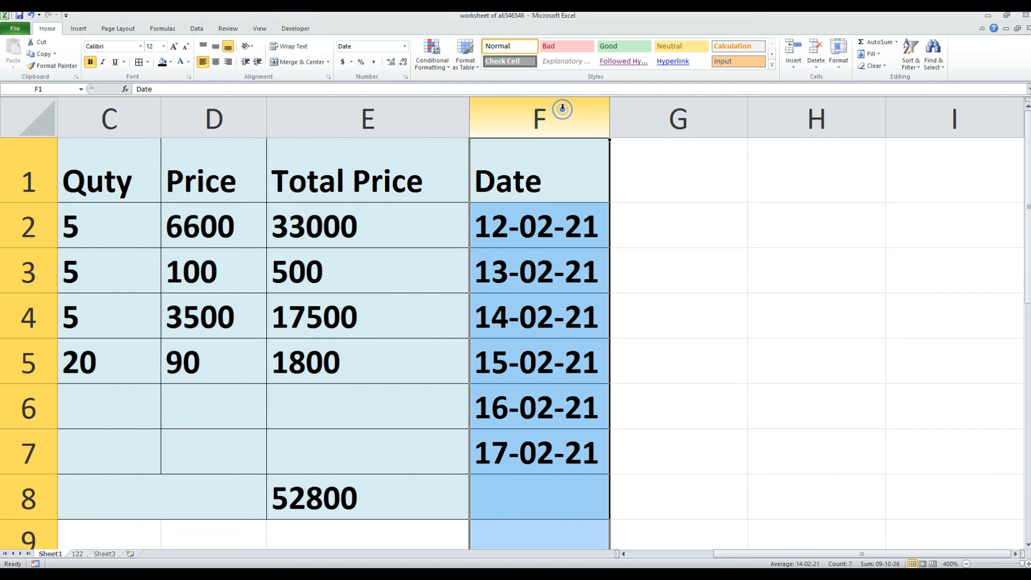
{"action": "right_click", "coordinate": [563, 221]}
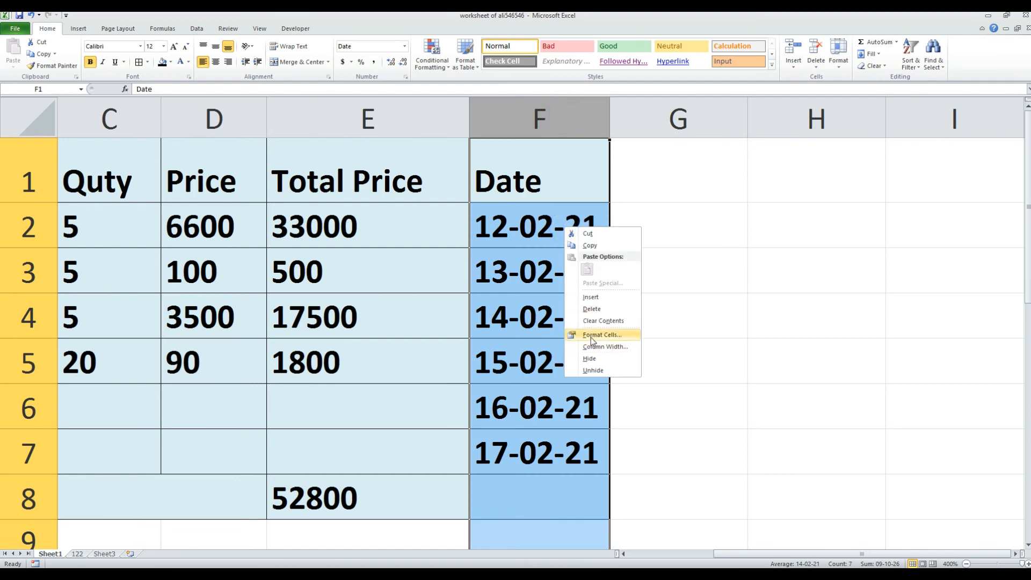
{"action": "left_click", "coordinate": [593, 335]}
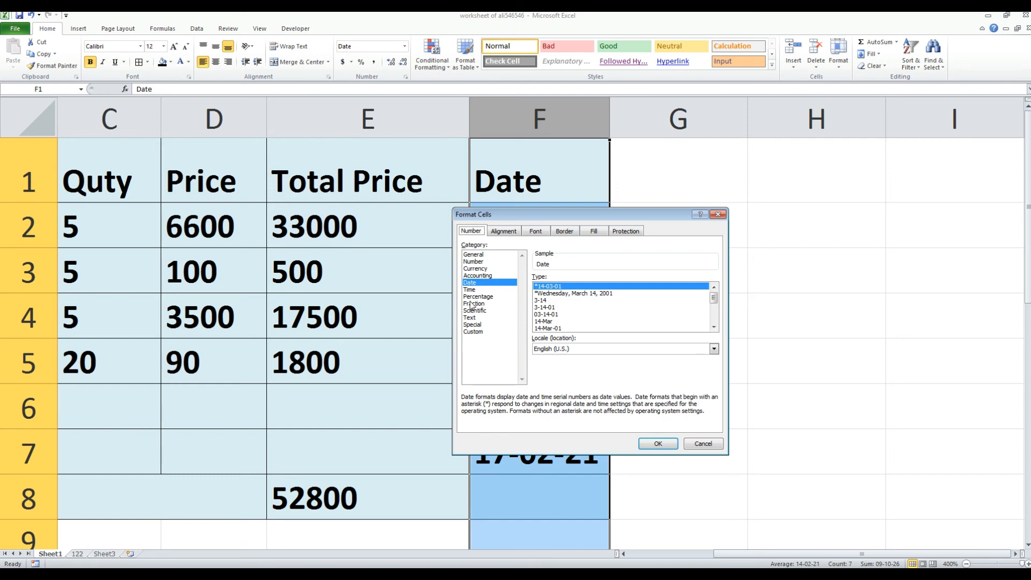
{"action": "left_click", "coordinate": [475, 332]}
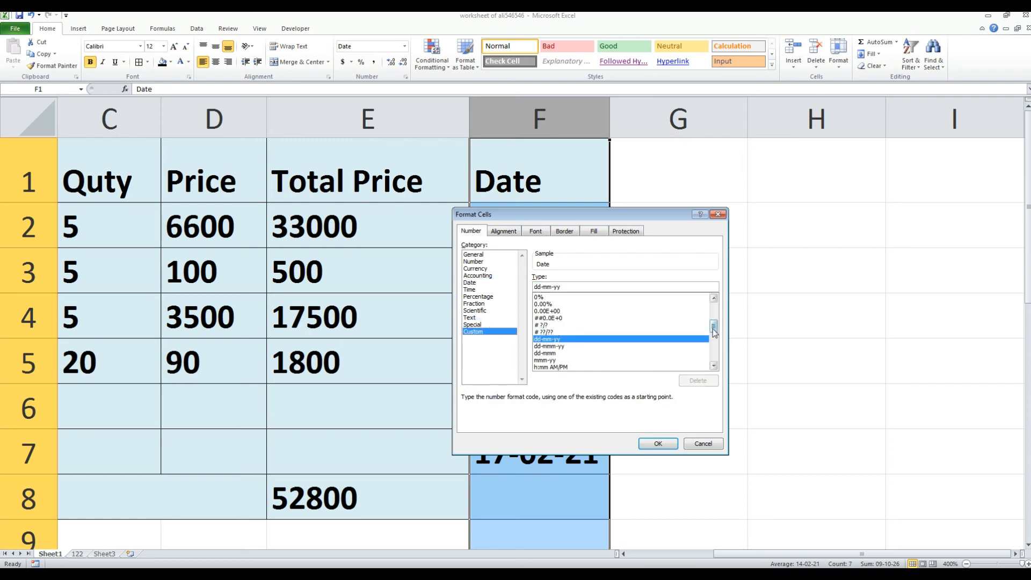
{"action": "scroll", "coordinate": [714, 328], "scroll_direction": "down", "scroll_amount": 5}
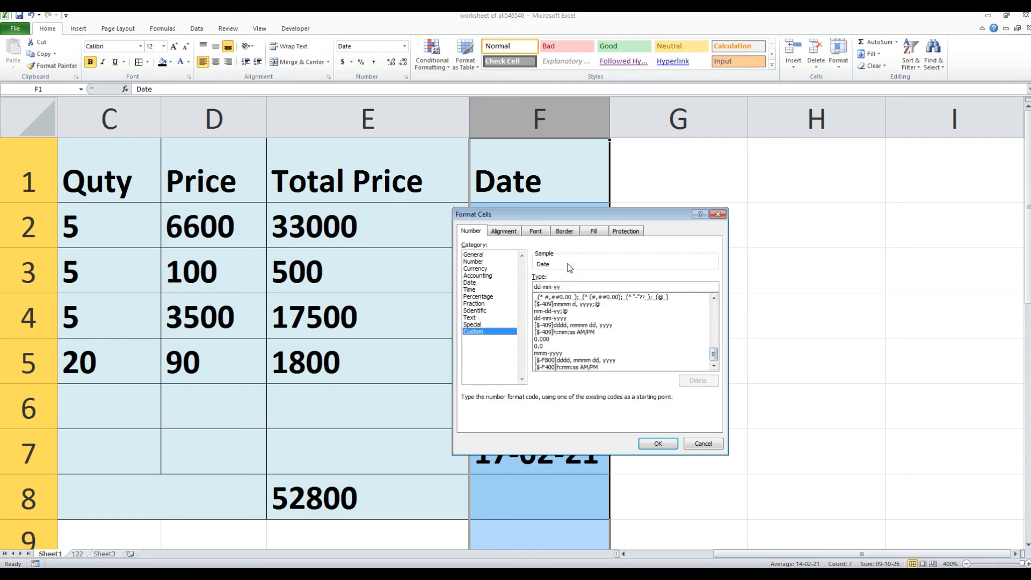
{"action": "left_click", "coordinate": [554, 354]}
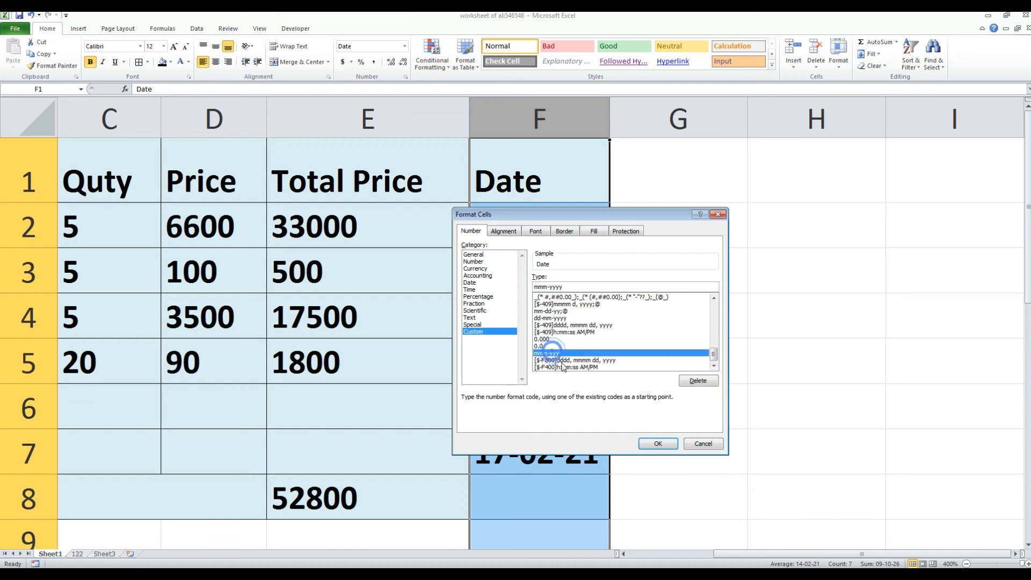
{"action": "left_click", "coordinate": [658, 444]}
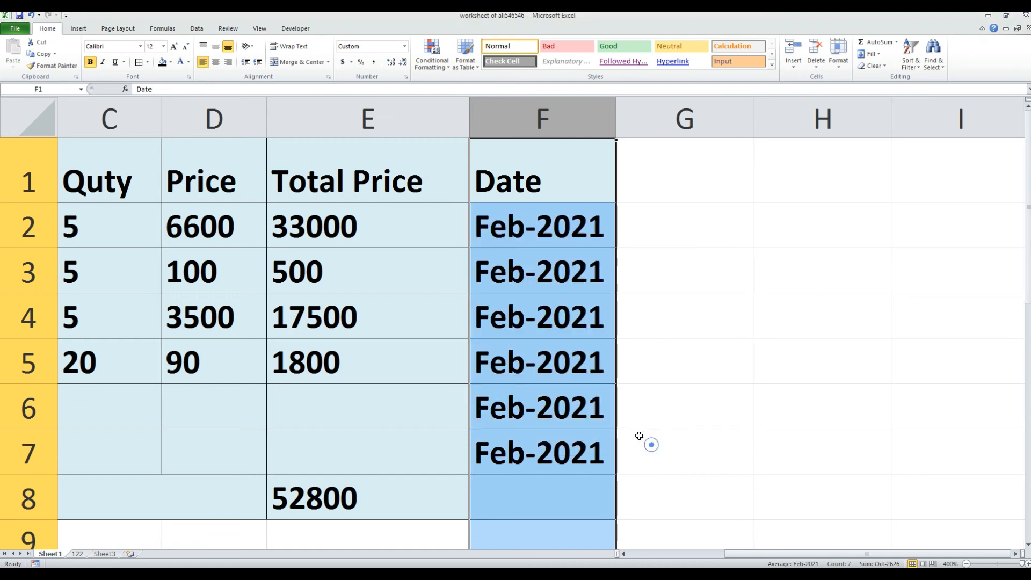
- Change column F to the custom time format [$-409]h:mm:ss AM/PM
{"action": "right_click", "coordinate": [545, 235]}
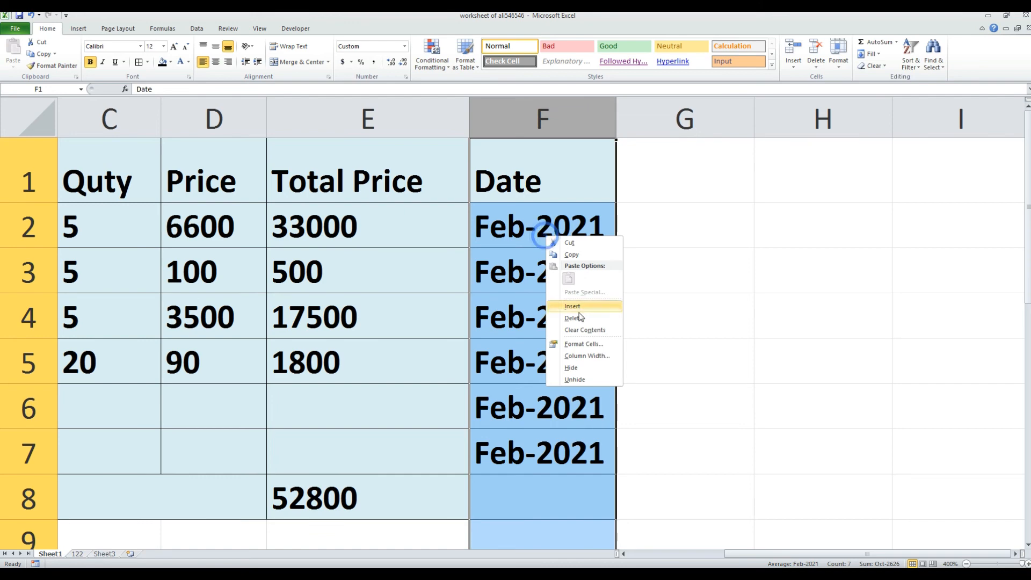
{"action": "left_click", "coordinate": [579, 347]}
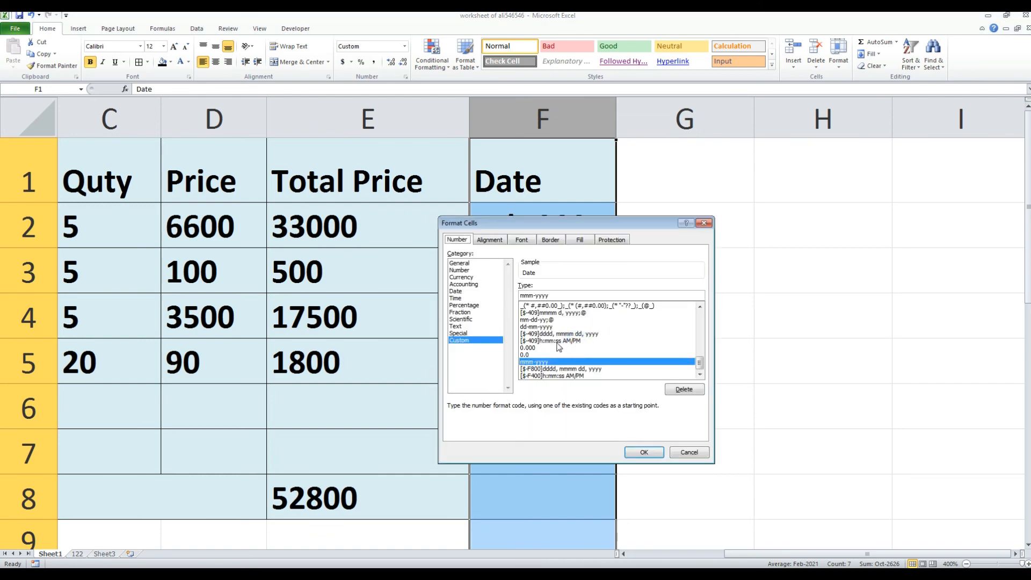
{"action": "left_click", "coordinate": [557, 342]}
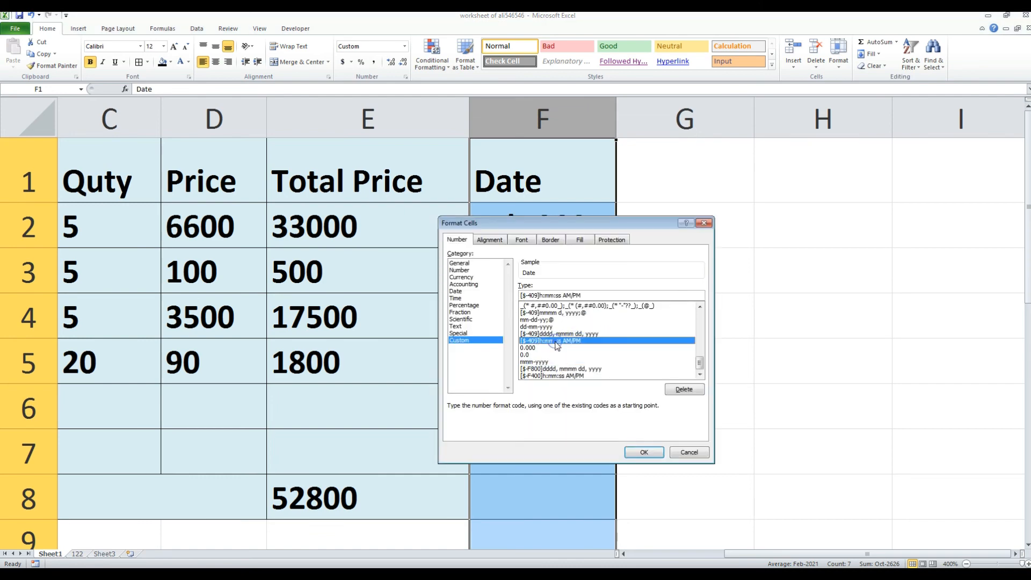
{"action": "left_click", "coordinate": [649, 450]}
- Create the custom format "dddd- mmmm" from the [$-F800]dddd, mmmm dd, yyyy code and apply it to column F
{"action": "right_click", "coordinate": [567, 228]}
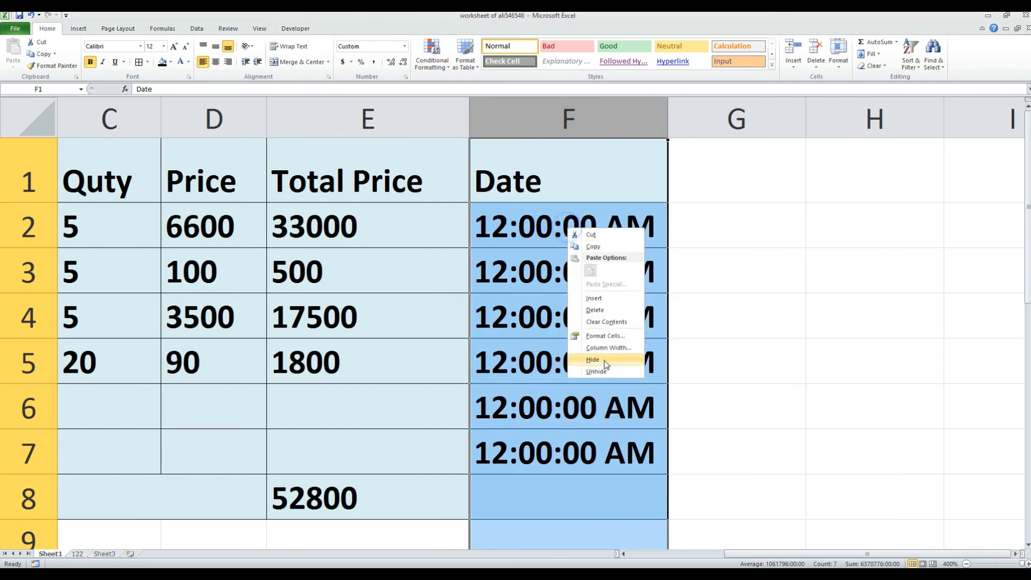
{"action": "left_click", "coordinate": [605, 335]}
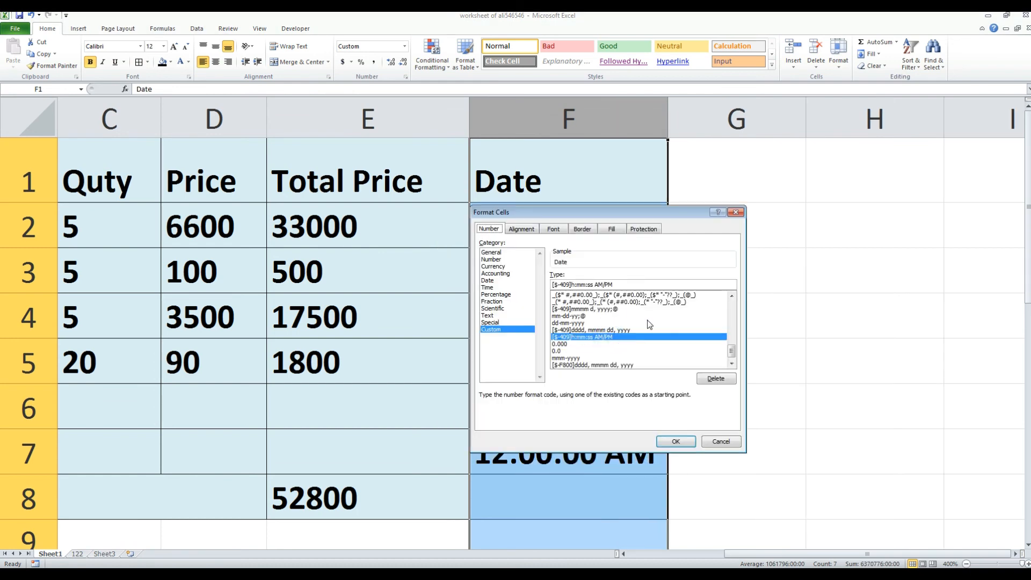
{"action": "left_click", "coordinate": [731, 363]}
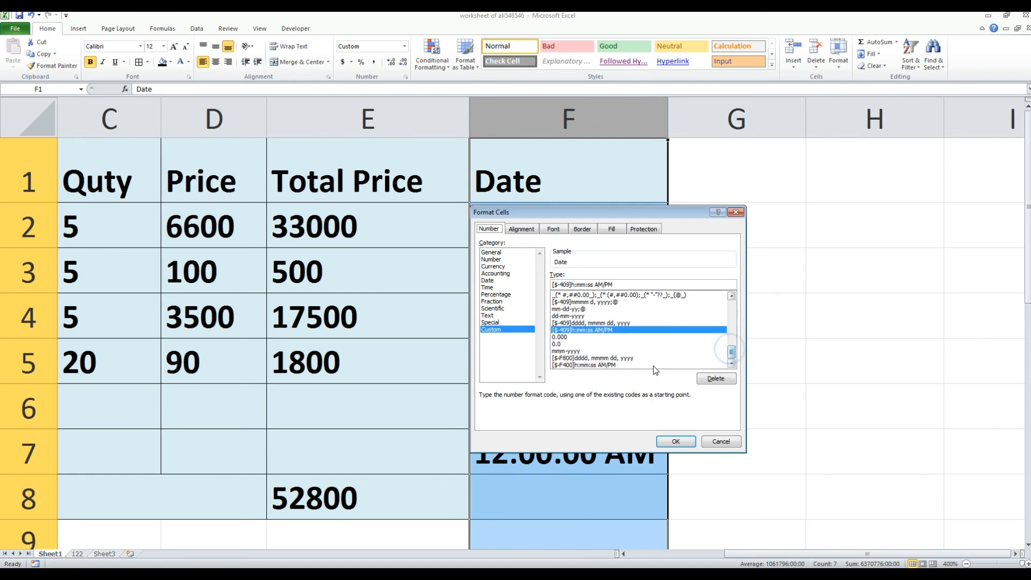
{"action": "left_click", "coordinate": [588, 357]}
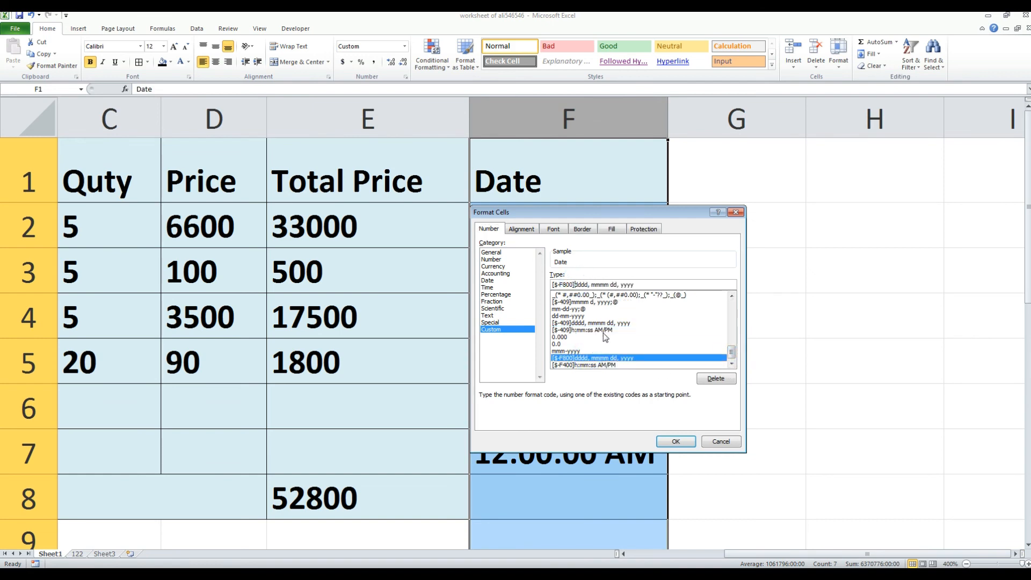
{"action": "key", "text": "BackSpace"}
{"action": "key", "text": "BackSpace"}
{"action": "key", "text": "BackSpace"}
{"action": "key", "text": "BackSpace"}
{"action": "key", "text": "BackSpace"}
{"action": "key", "text": "BackSpace"}
{"action": "key", "text": "BackSpace"}
{"action": "key", "text": "BackSpace"}
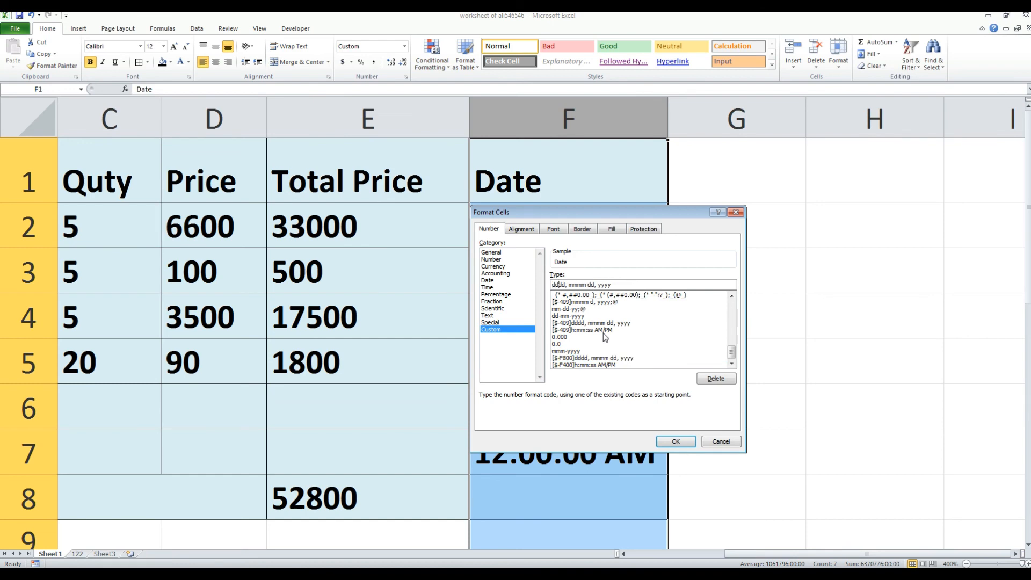
{"action": "key", "text": "Right"}
{"action": "key", "text": "Right"}
{"action": "key", "text": "Right"}
{"action": "key", "text": "Right"}
{"action": "key", "text": "BackSpace"}
{"action": "key", "text": "BackSpace"}
{"action": "type", "text": "--"}
{"action": "key", "text": "Delete"}
{"action": "key", "text": "Delete"}
{"action": "key", "text": "Delete"}
{"action": "key", "text": "Delete"}
{"action": "key", "text": "Delete"}
{"action": "key", "text": "Delete"}
{"action": "key", "text": "Delete"}
{"action": "key", "text": "Delete"}
{"action": "key", "text": "Delete"}
{"action": "left_click", "coordinate": [682, 441]}
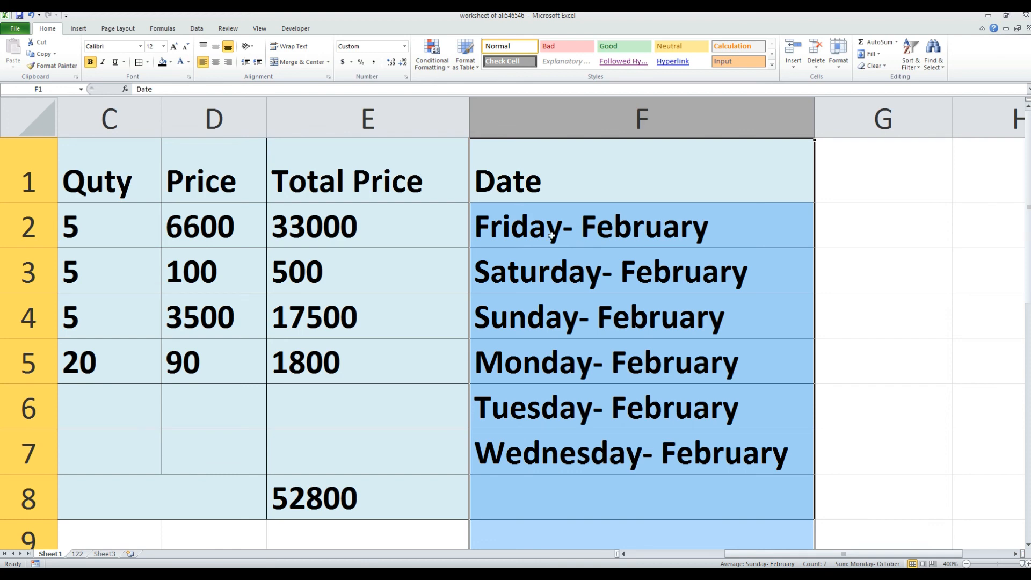
- Extend column F's custom format with the year so the code reads "dddd- mmmm-yyyy"
{"action": "right_click", "coordinate": [578, 237]}
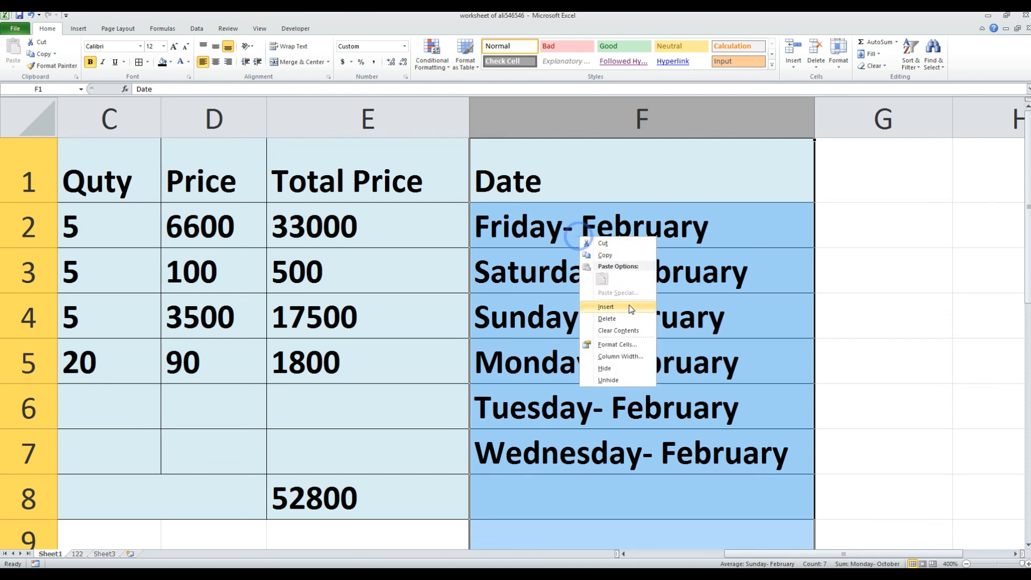
{"action": "left_click", "coordinate": [622, 346]}
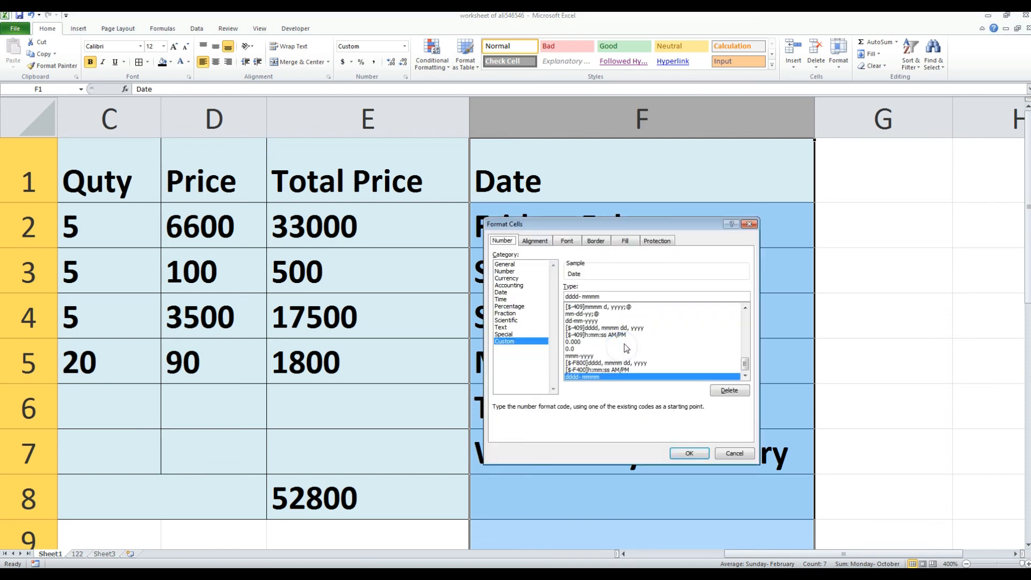
{"action": "left_click", "coordinate": [616, 297]}
{"action": "type", "text": "-yyyy"}
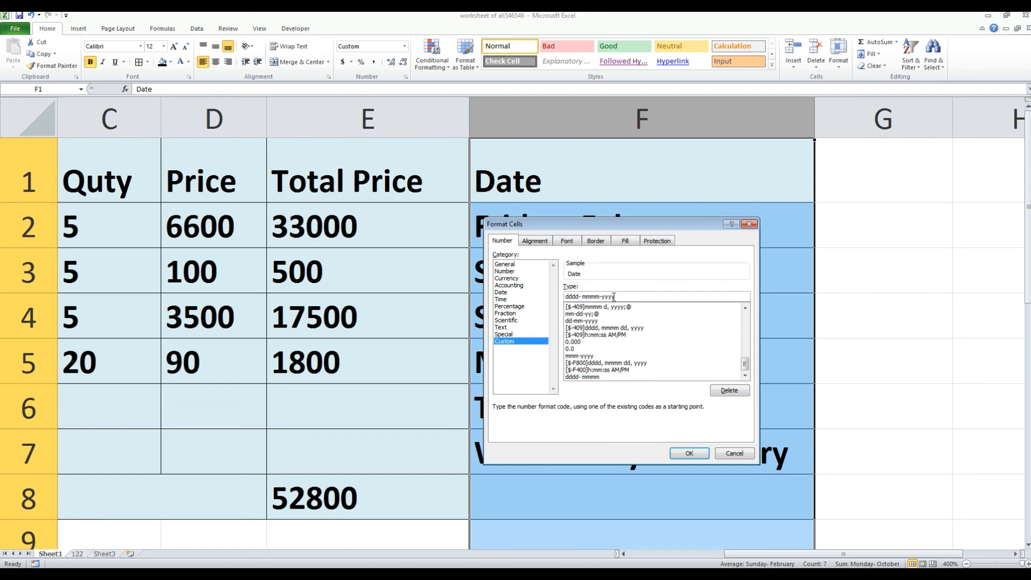
{"action": "left_click", "coordinate": [693, 454]}
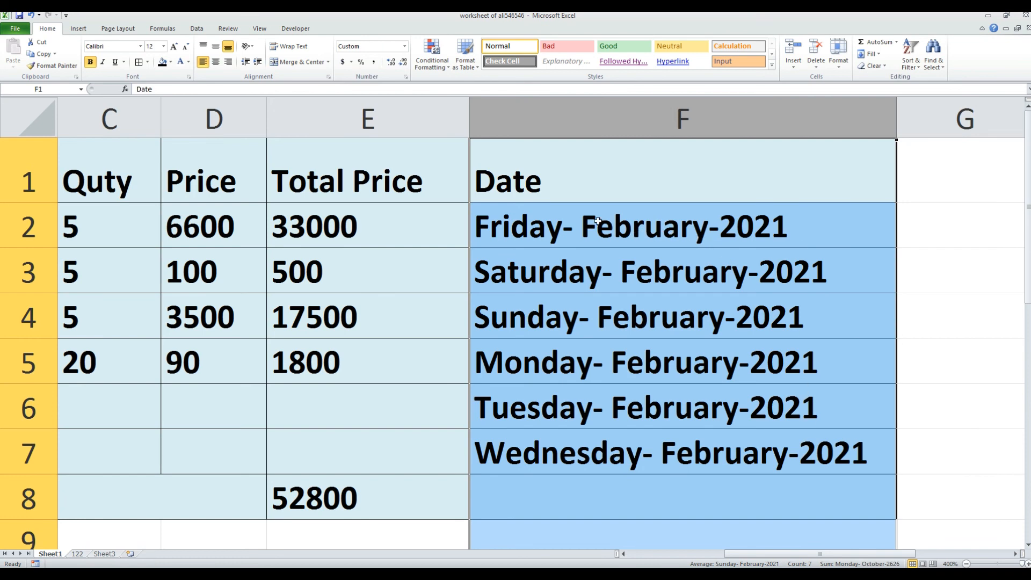
- Set column F to the Date category's *Wednesday, March 14, 2001 type
{"action": "right_click", "coordinate": [619, 227]}
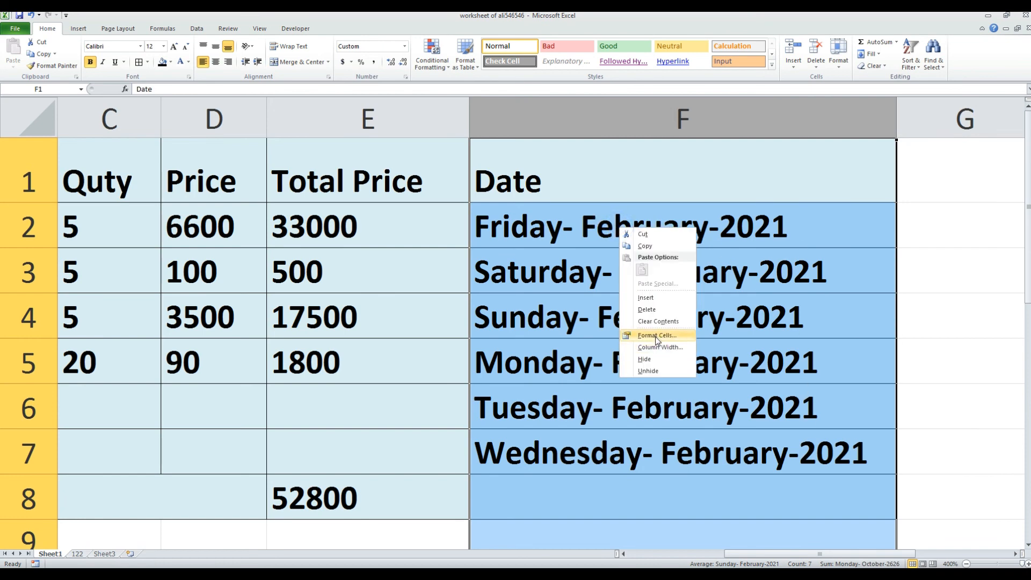
{"action": "left_click", "coordinate": [656, 336]}
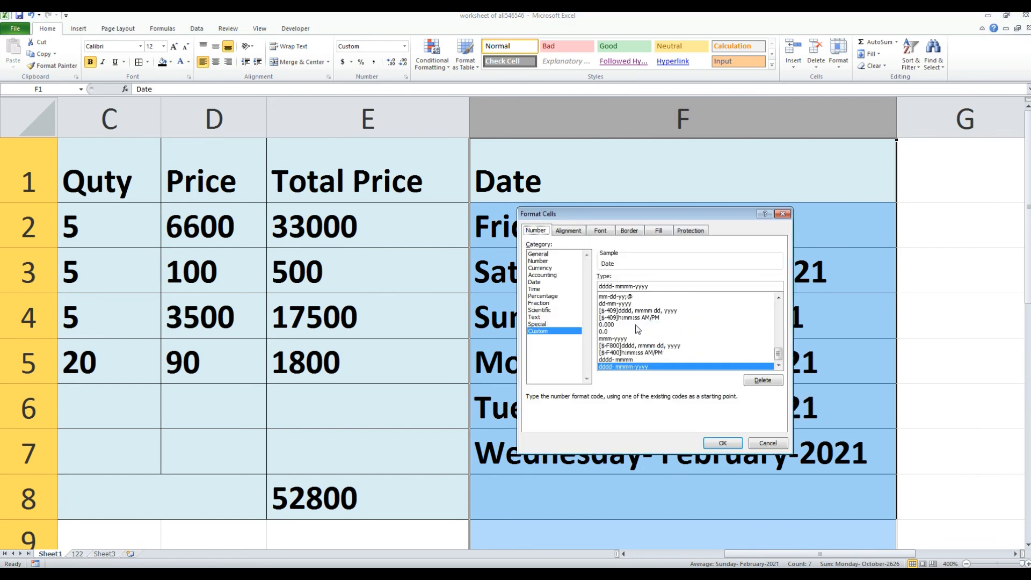
{"action": "left_click", "coordinate": [536, 282]}
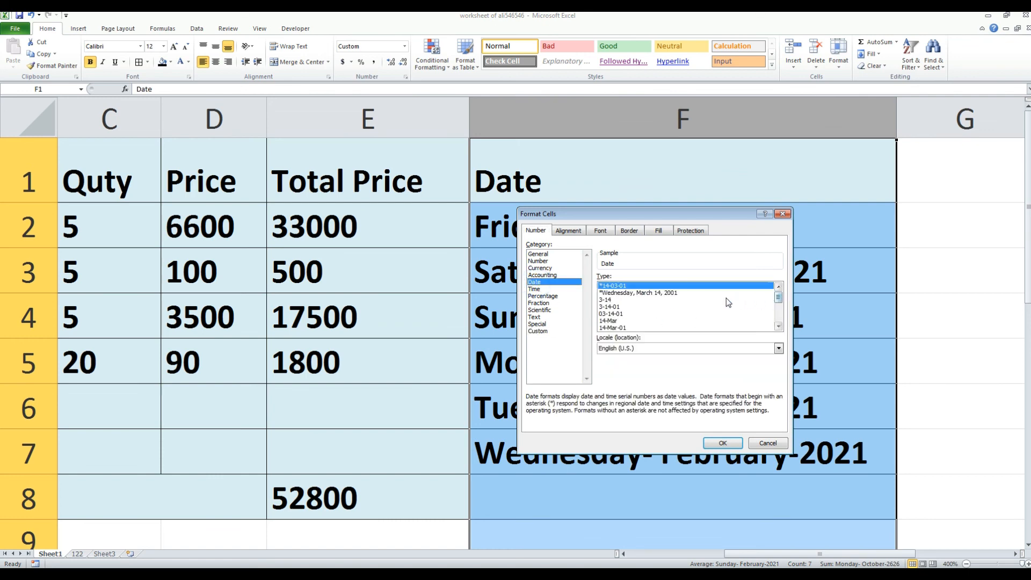
{"action": "left_click", "coordinate": [665, 293]}
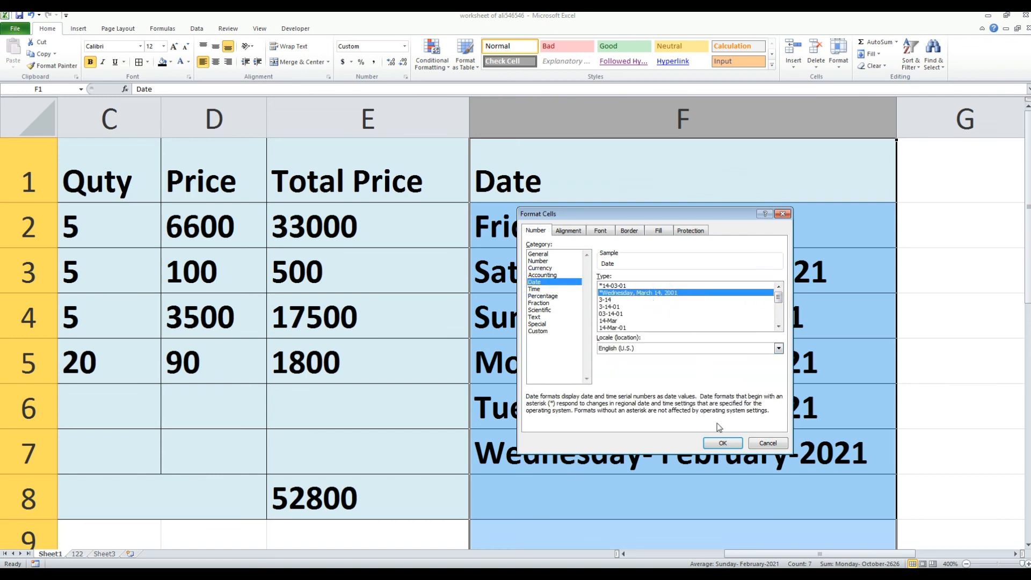
{"action": "left_click", "coordinate": [723, 443]}
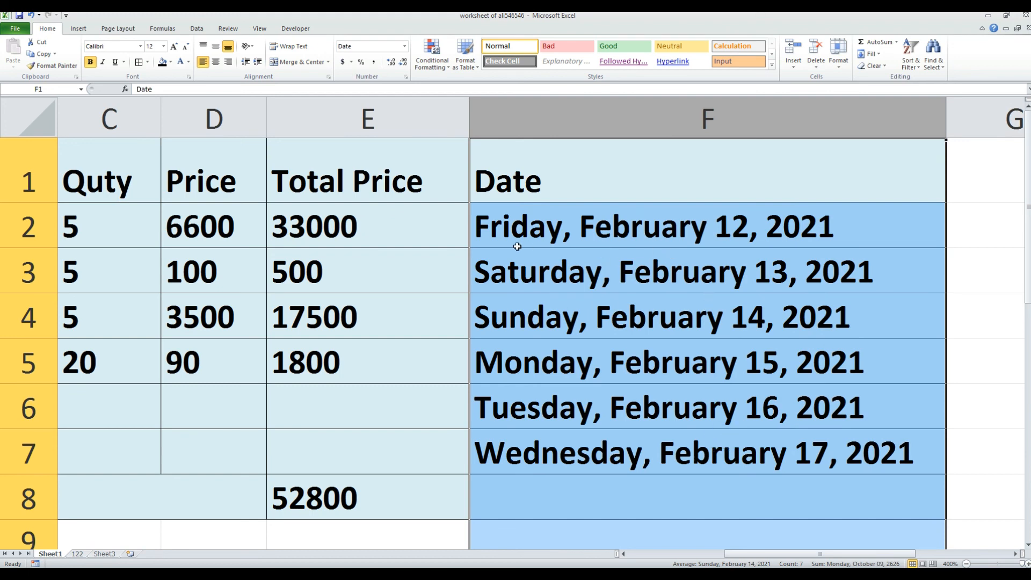
{"action": "right_click", "coordinate": [645, 235]}
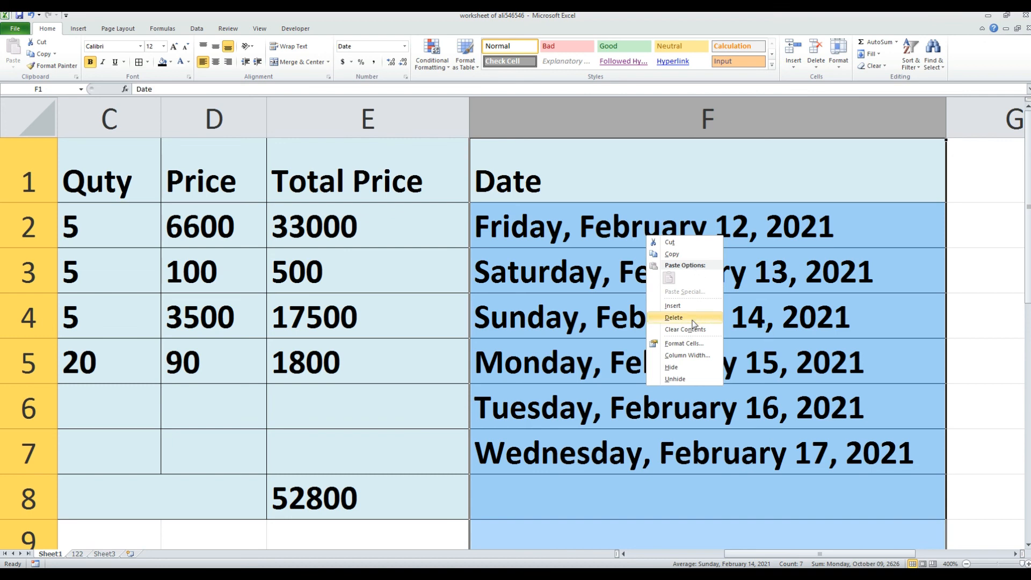
{"action": "left_click", "coordinate": [803, 359]}
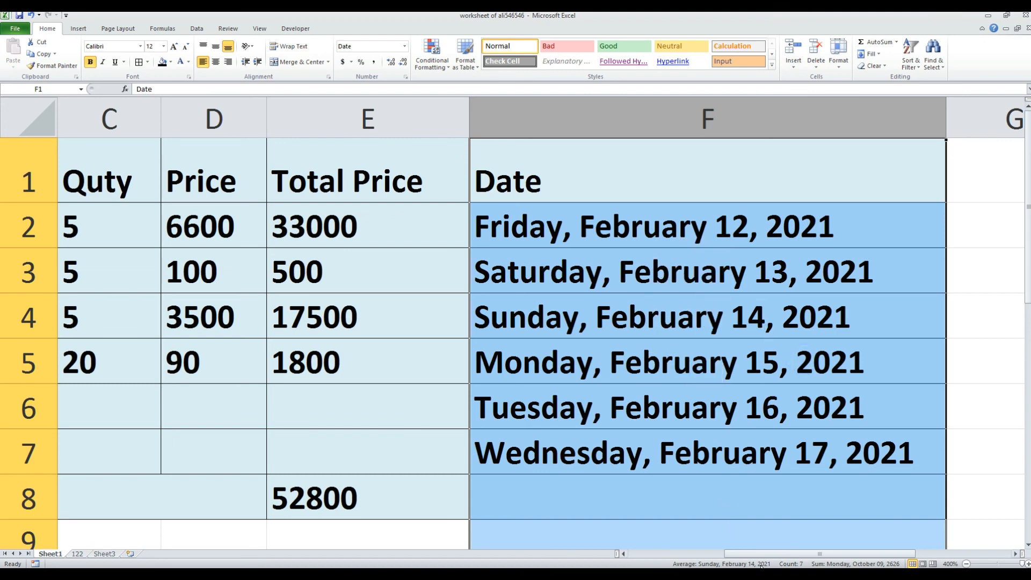
- Unmerge the Total cell A8:D8 and select the separate cell D8
{"action": "left_click_drag", "start_coordinate": [761, 553], "coordinate": [664, 553]}
{"action": "left_click", "coordinate": [470, 501]}
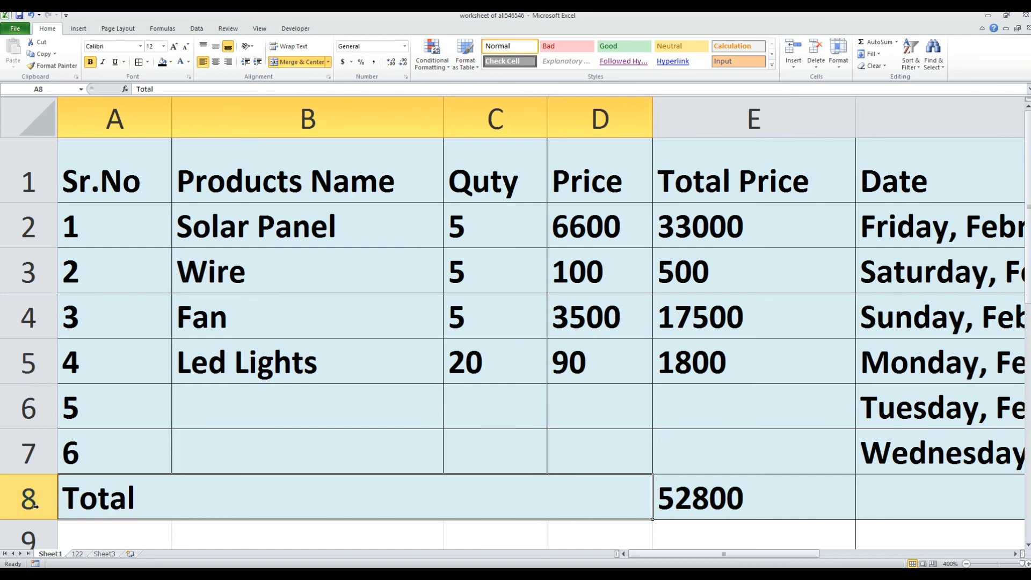
{"action": "left_click", "coordinate": [46, 90]}
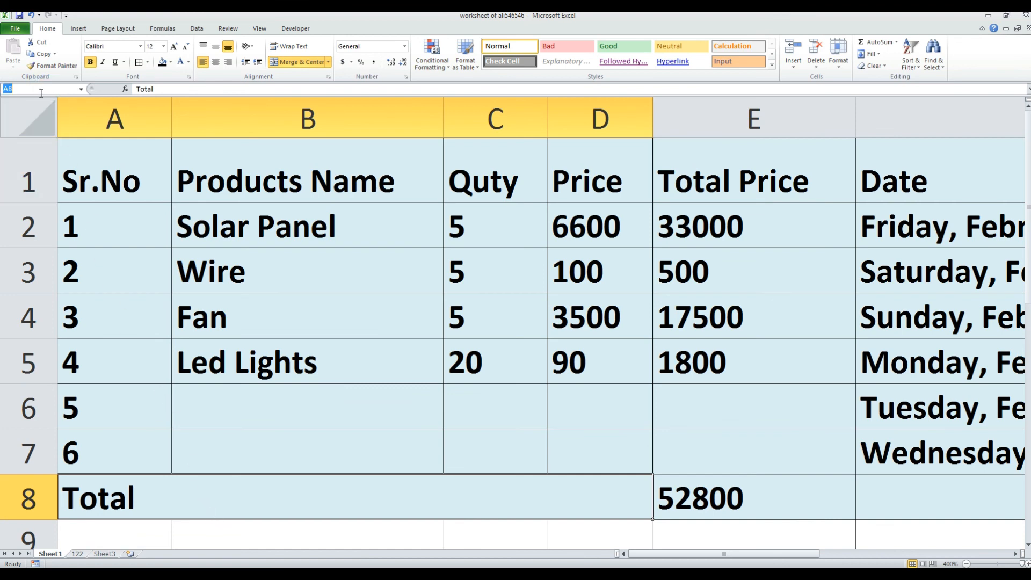
{"action": "left_click", "coordinate": [290, 63]}
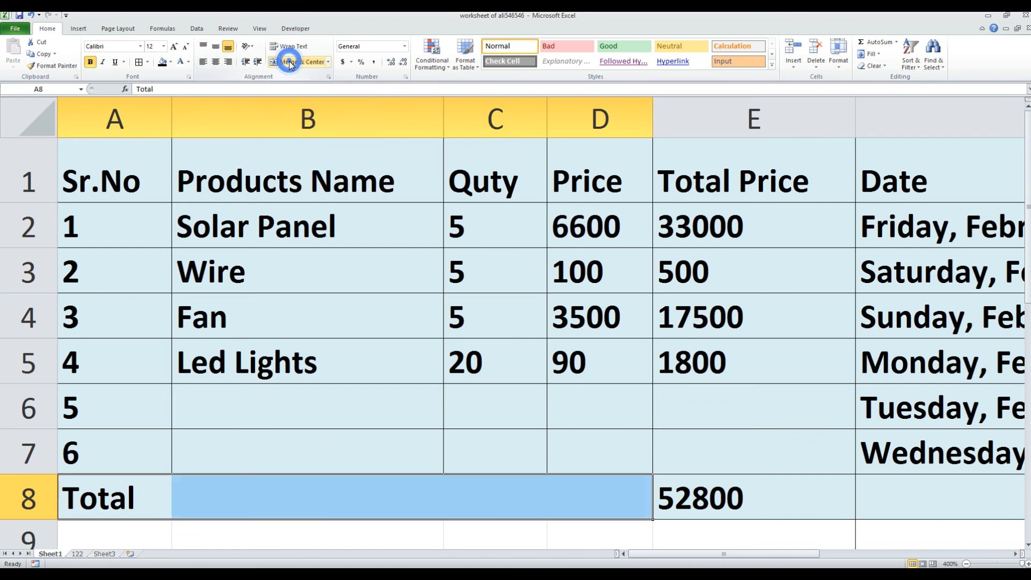
{"action": "left_click", "coordinate": [433, 513]}
{"action": "left_click", "coordinate": [641, 513]}
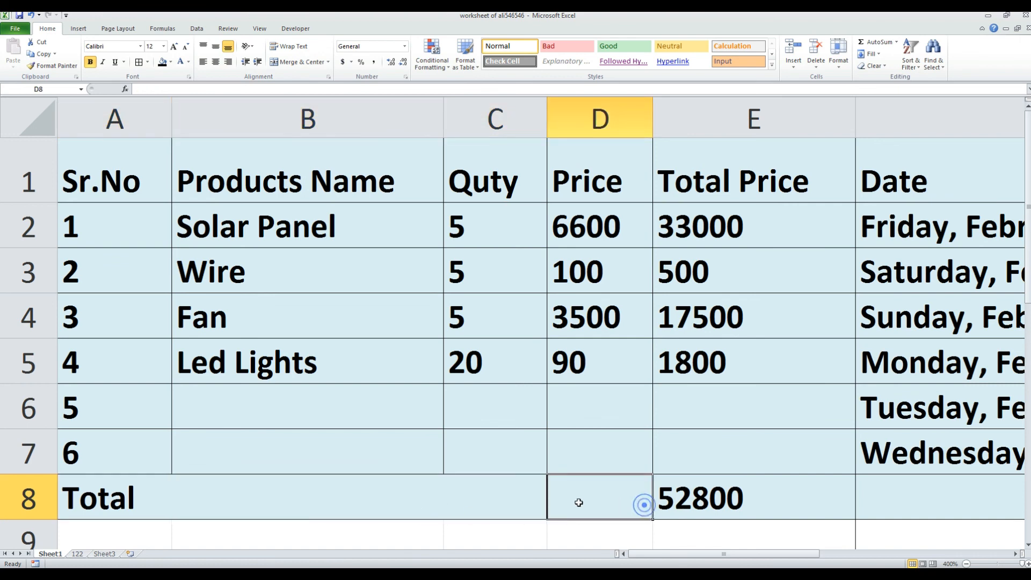
- Apply all borders to the blank cells B8:D8 in the Total row
{"action": "left_click", "coordinate": [506, 499]}
{"action": "left_click", "coordinate": [417, 511]}
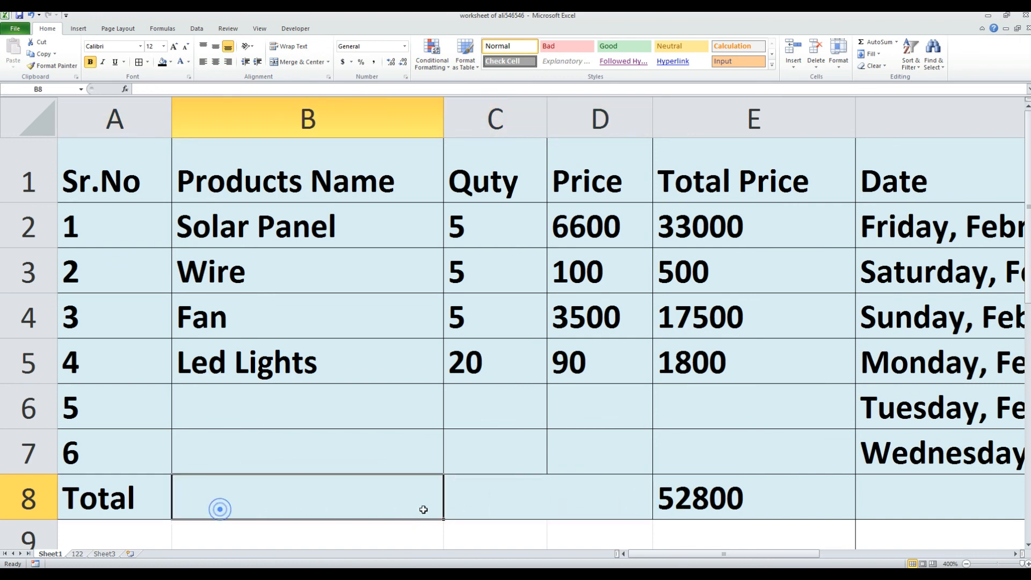
{"action": "left_click_drag", "start_coordinate": [424, 508], "coordinate": [618, 502]}
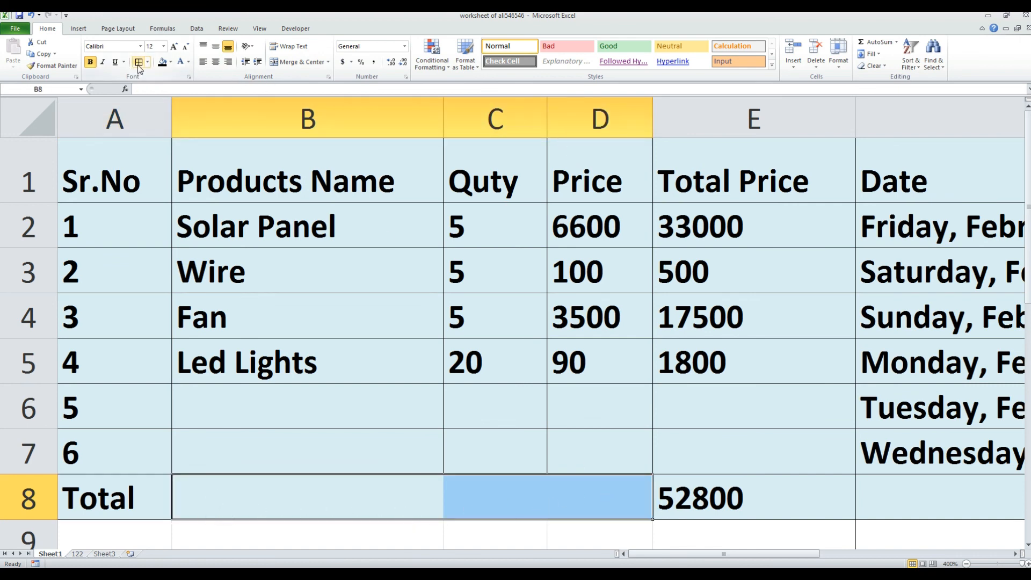
{"action": "left_click", "coordinate": [265, 497]}
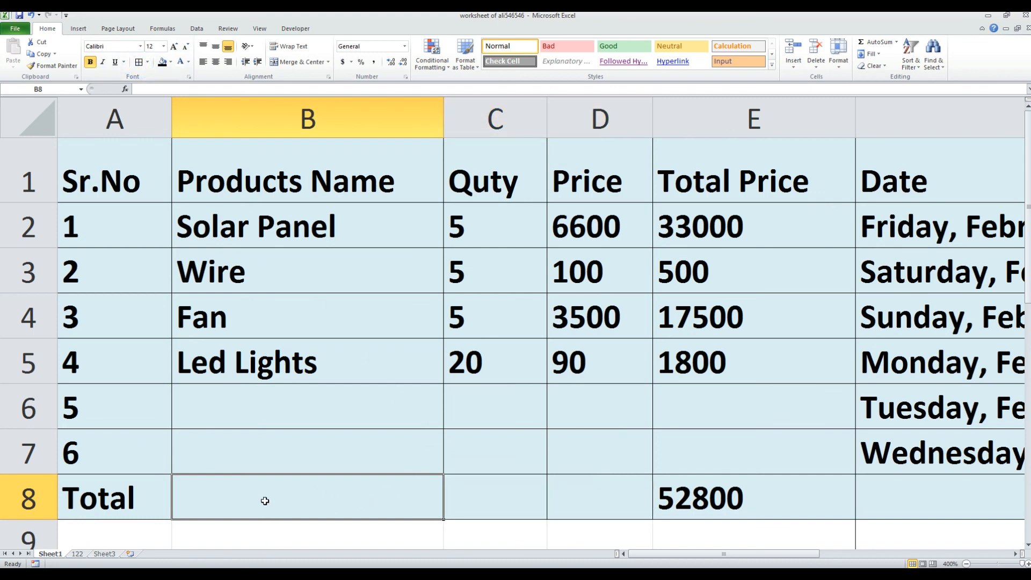
- Merge and center the Total label across A8:D8
{"action": "left_click_drag", "start_coordinate": [138, 495], "coordinate": [599, 486]}
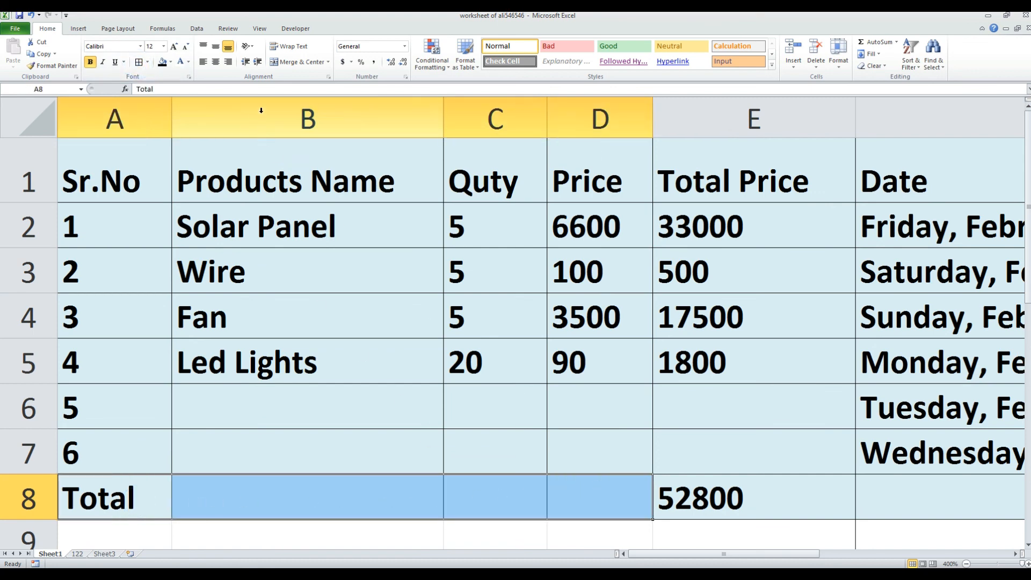
{"action": "left_click", "coordinate": [298, 62]}
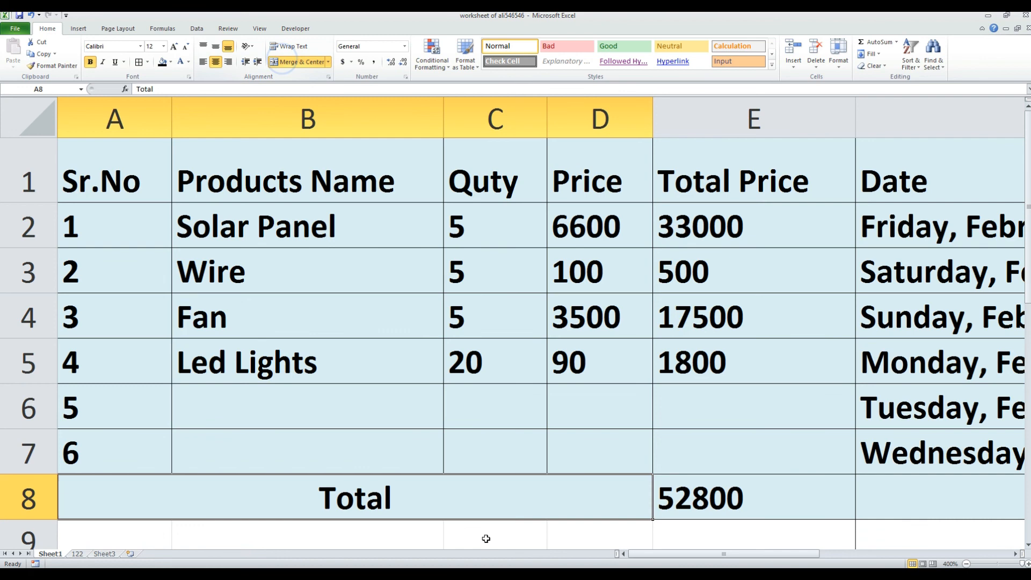
{"action": "left_click", "coordinate": [502, 501]}
{"action": "left_click", "coordinate": [773, 505]}
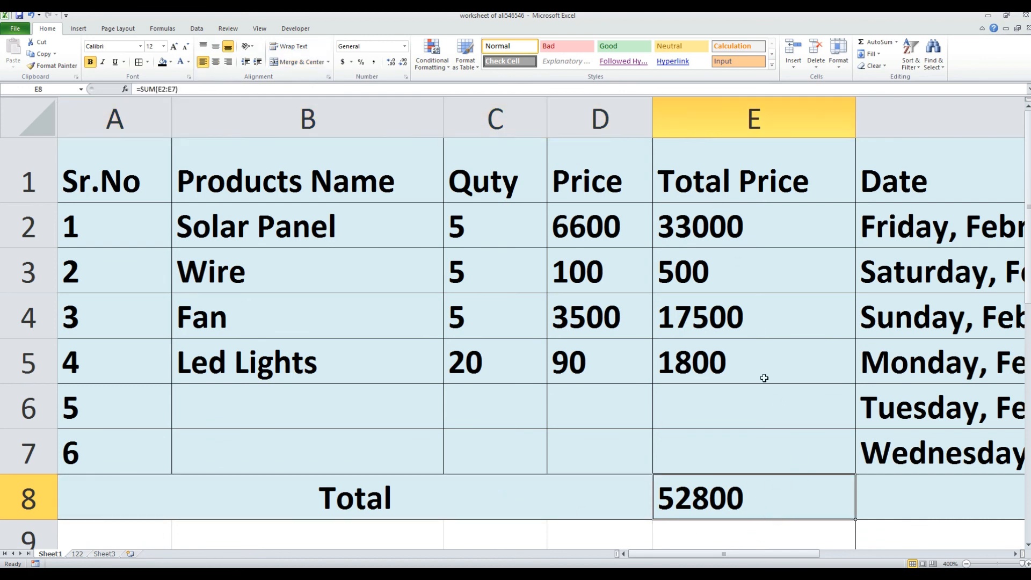
- Increase the font size of the Total row cells A8:E8 to 16
{"action": "left_click_drag", "start_coordinate": [761, 507], "coordinate": [489, 518]}
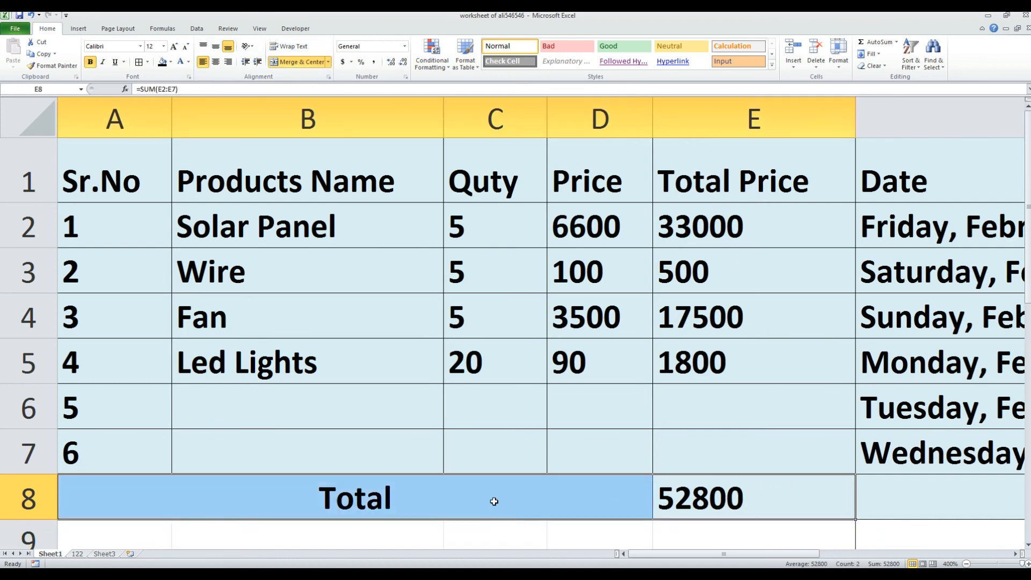
{"action": "left_click", "coordinate": [175, 47]}
{"action": "left_click", "coordinate": [176, 46]}
{"action": "left_click", "coordinate": [783, 516]}
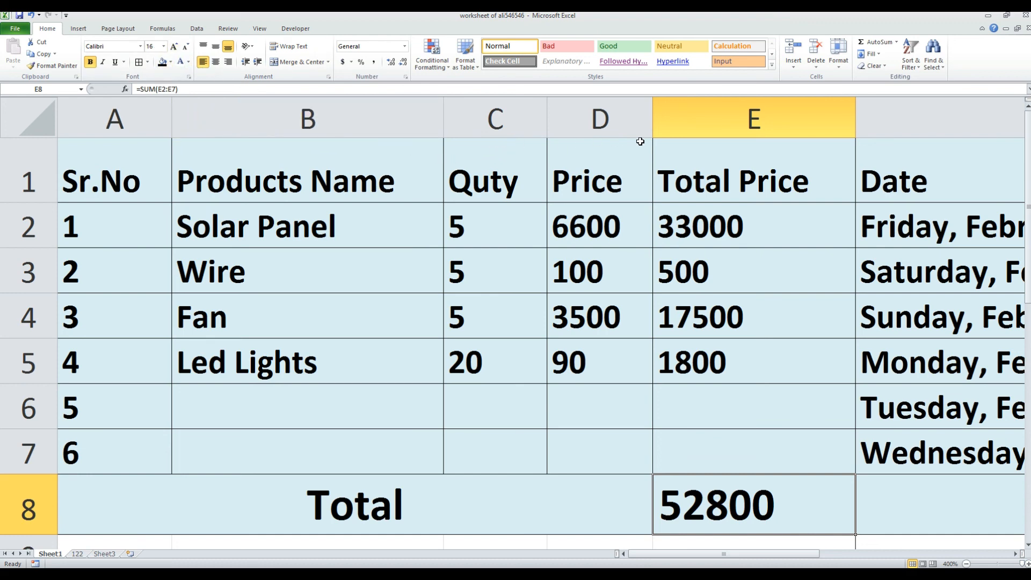
{"action": "left_click", "coordinate": [839, 54]}
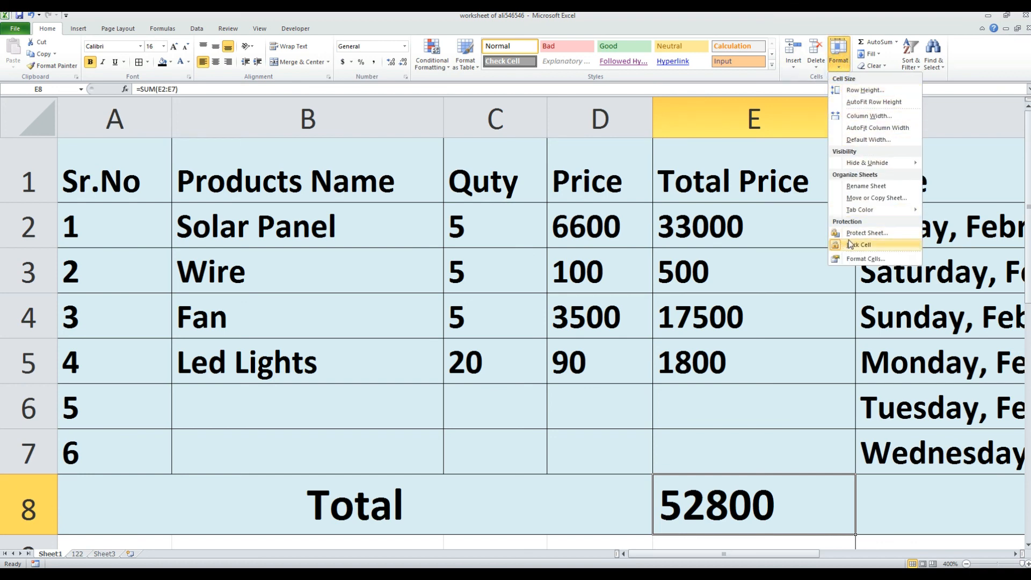
{"action": "left_click", "coordinate": [811, 296]}
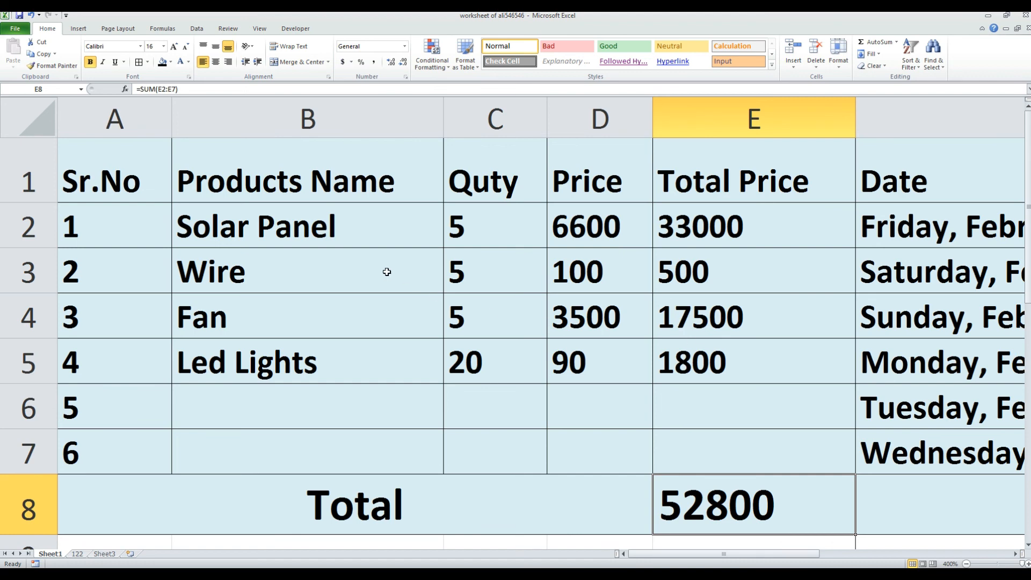
{"action": "scroll", "coordinate": [465, 296], "scroll_direction": "down", "scroll_amount": 4}
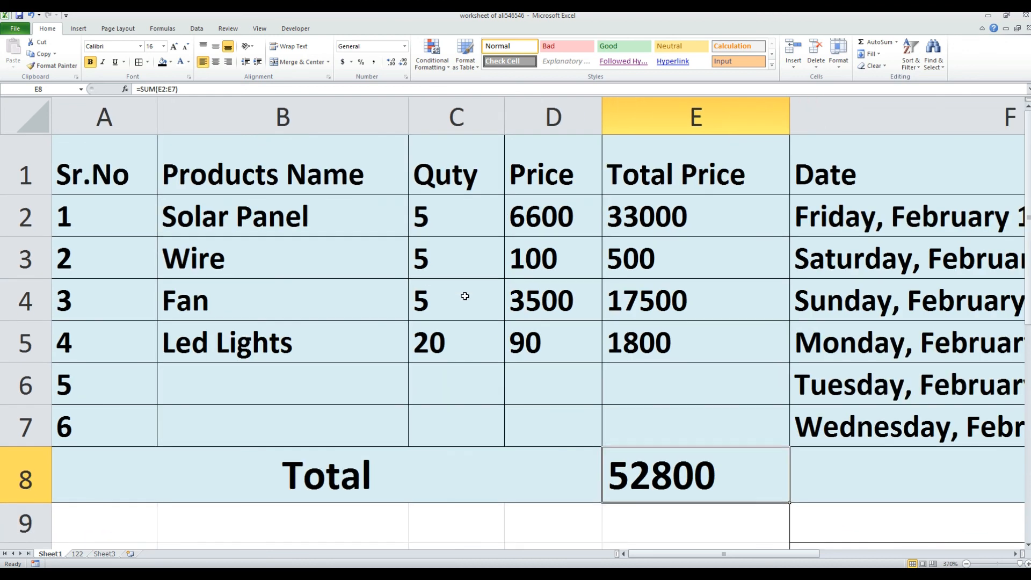
{"action": "scroll", "coordinate": [465, 296], "scroll_direction": "down", "scroll_amount": 2}
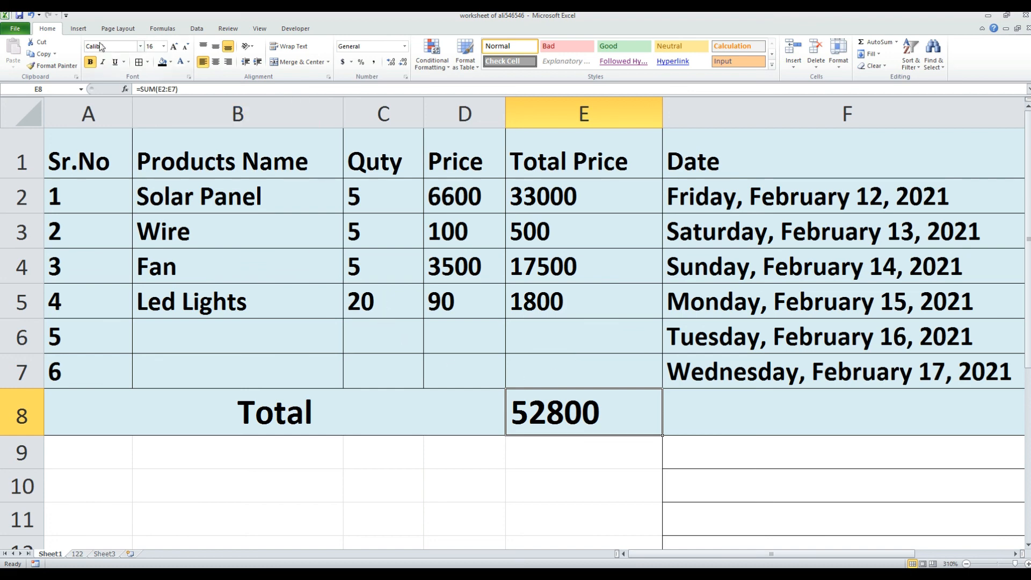
{"action": "left_click", "coordinate": [84, 29]}
{"action": "left_click", "coordinate": [115, 30]}
{"action": "left_click", "coordinate": [157, 30]}
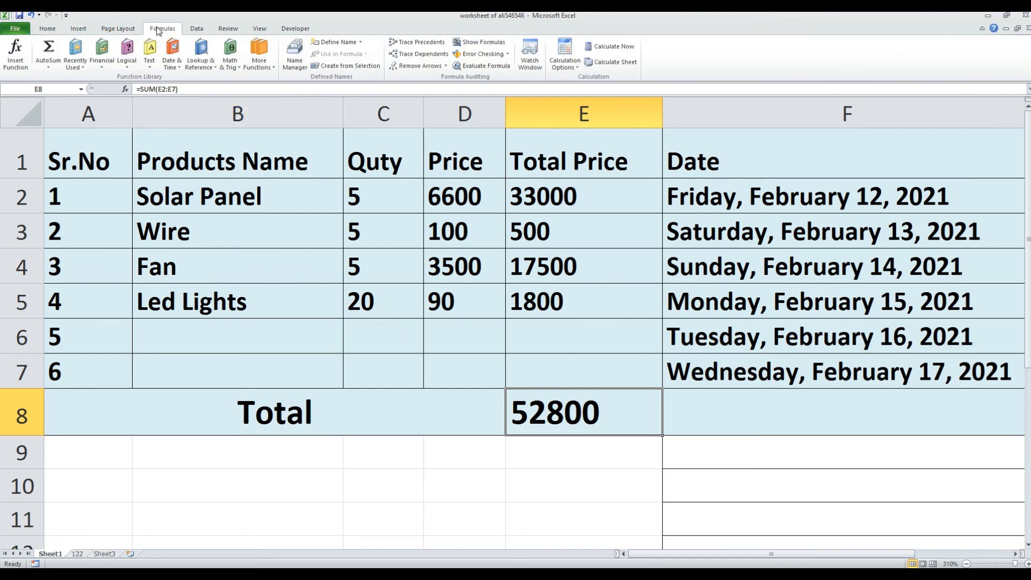
{"action": "left_click", "coordinate": [196, 28]}
{"action": "left_click", "coordinate": [228, 28]}
{"action": "left_click", "coordinate": [263, 28]}
{"action": "left_click", "coordinate": [295, 29]}
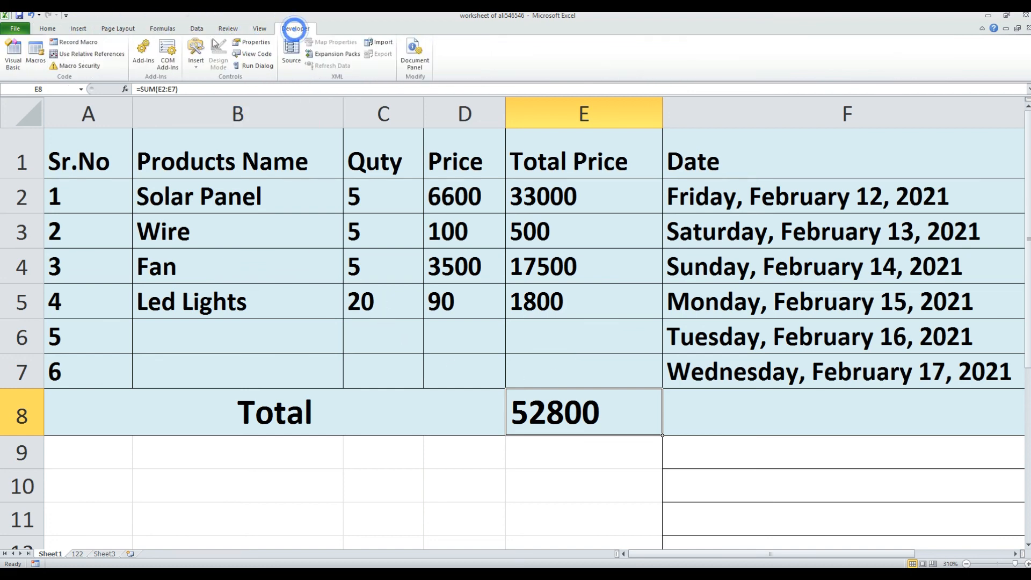
{"action": "left_click", "coordinate": [48, 28]}
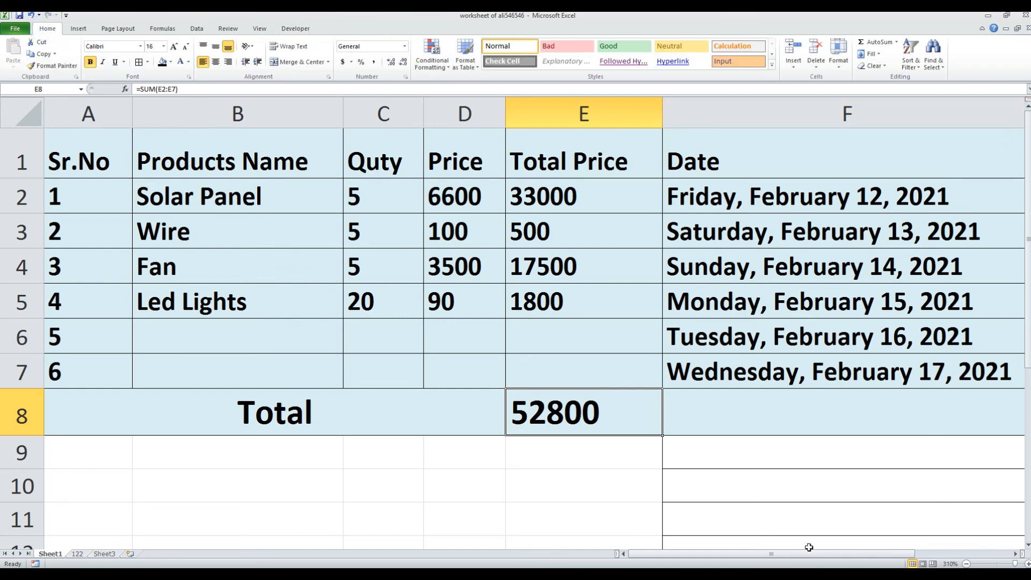
- Set column F to the Date category's 3-14-01 type and autofit the column's width to the dates
{"action": "left_click_drag", "start_coordinate": [809, 548], "coordinate": [813, 548]}
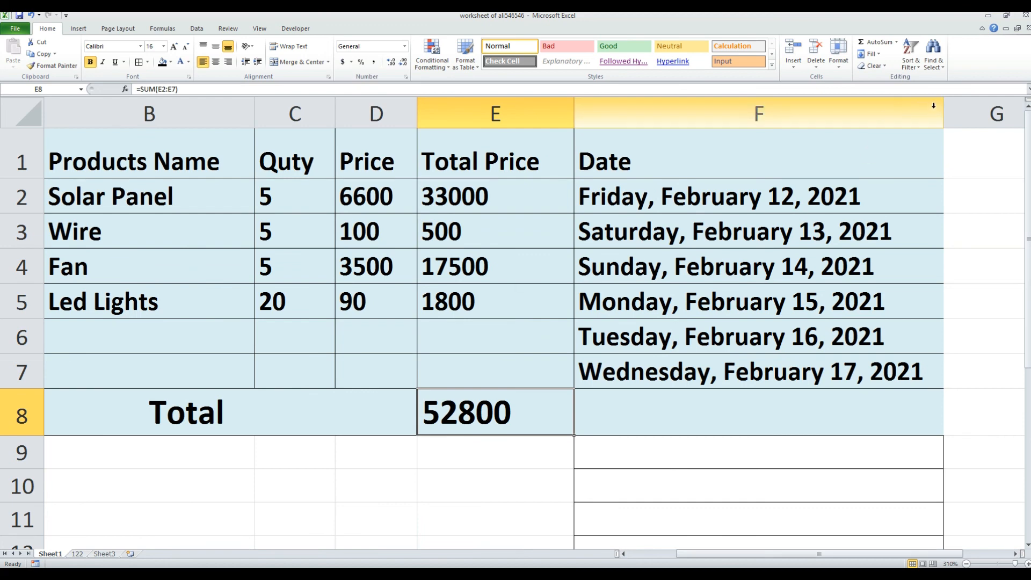
{"action": "left_click_drag", "start_coordinate": [942, 110], "coordinate": [789, 111]}
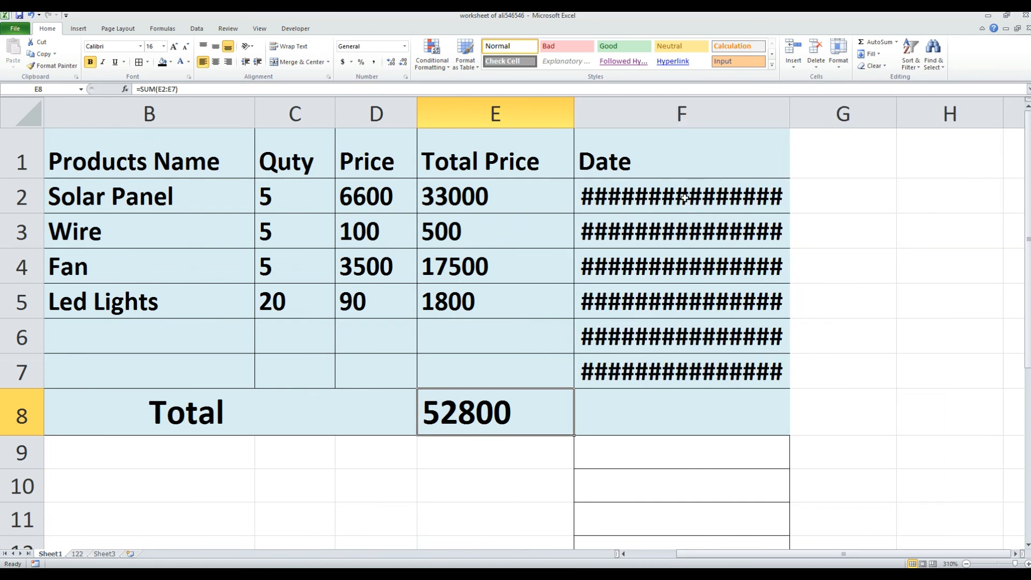
{"action": "right_click", "coordinate": [659, 110]}
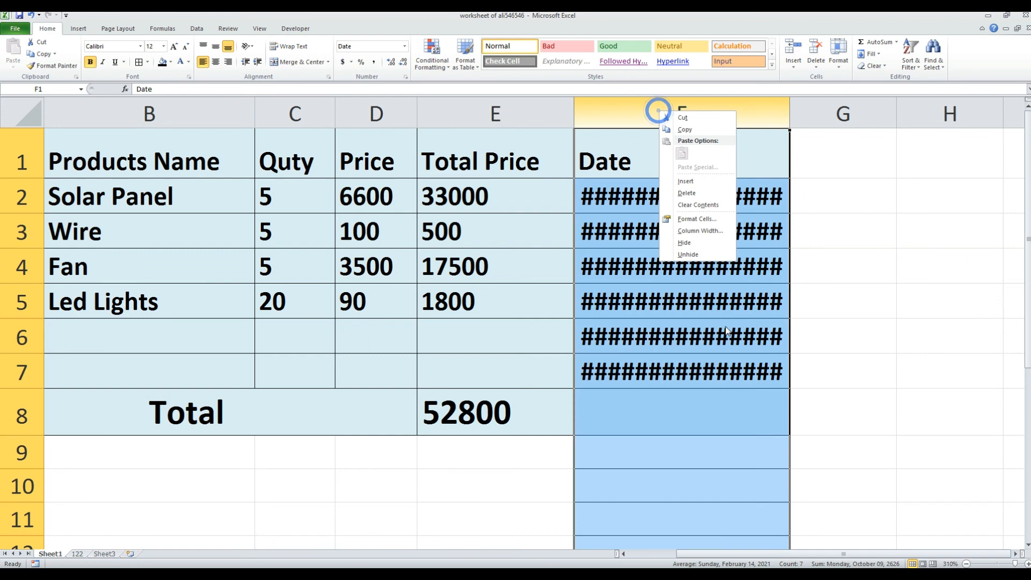
{"action": "left_click", "coordinate": [697, 219]}
{"action": "left_click", "coordinate": [659, 192]}
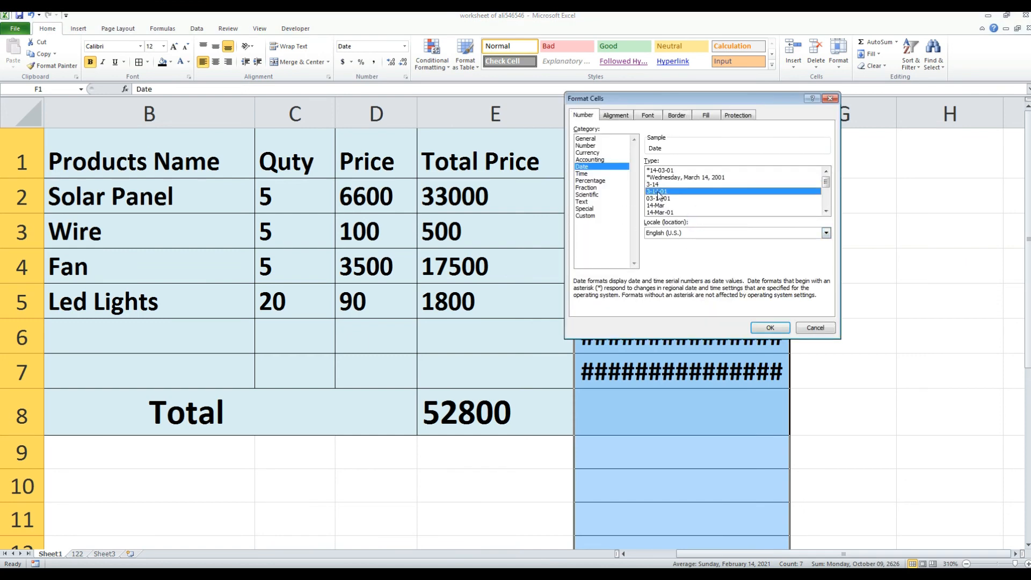
{"action": "left_click", "coordinate": [785, 326]}
{"action": "double_click", "coordinate": [790, 110]}
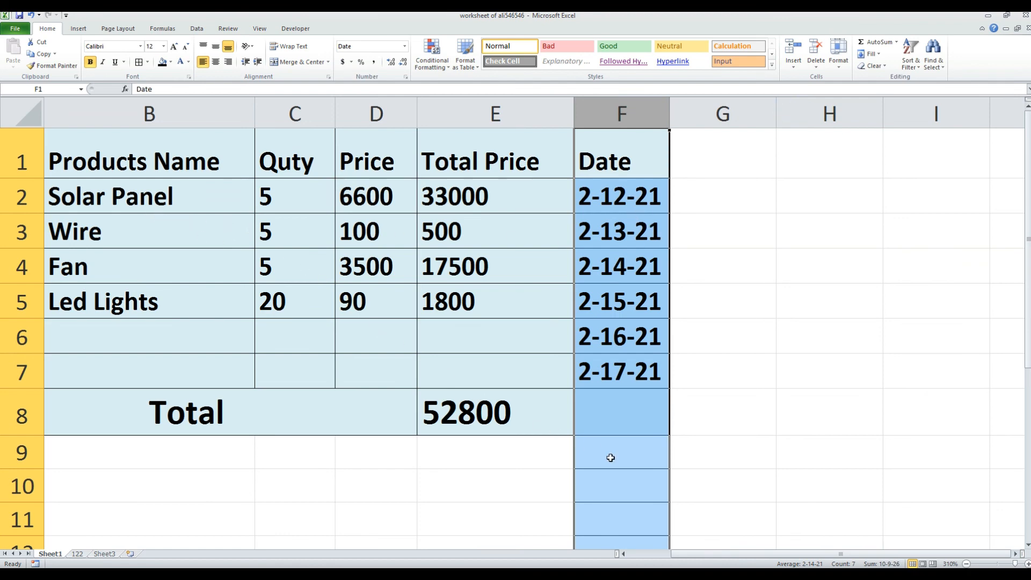
{"action": "left_click_drag", "start_coordinate": [717, 555], "coordinate": [608, 545]}
{"action": "left_click", "coordinate": [575, 485]}
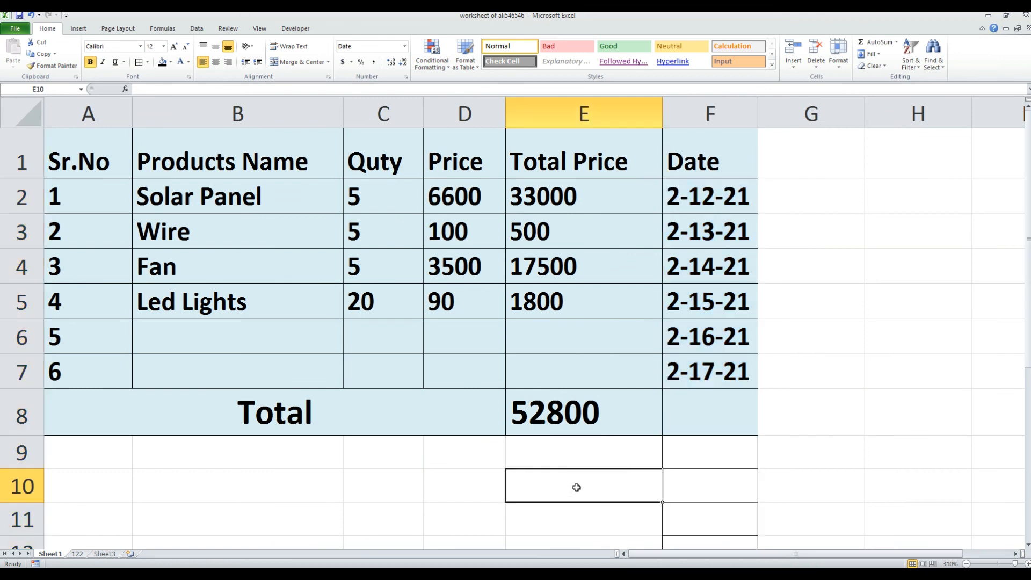
- Apply all borders to the Date column cells F1:F8
{"action": "left_click_drag", "start_coordinate": [722, 148], "coordinate": [714, 417]}
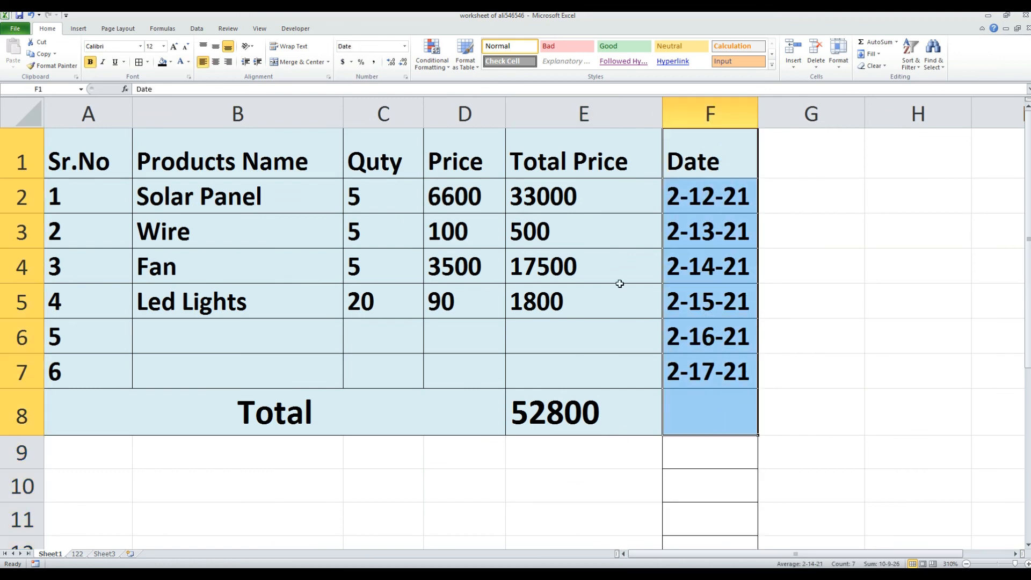
{"action": "left_click", "coordinate": [139, 62]}
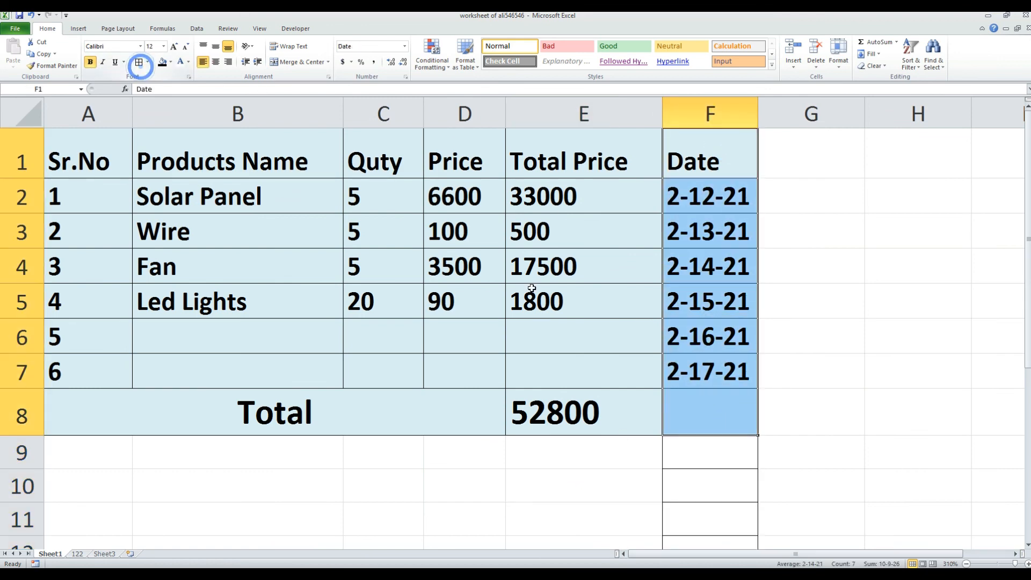
{"action": "left_click", "coordinate": [810, 342]}
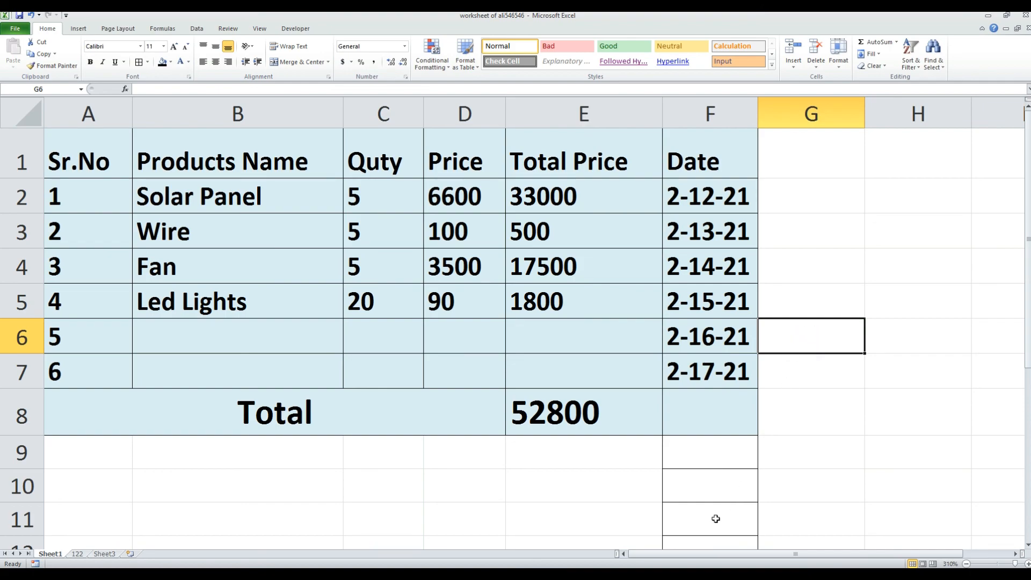